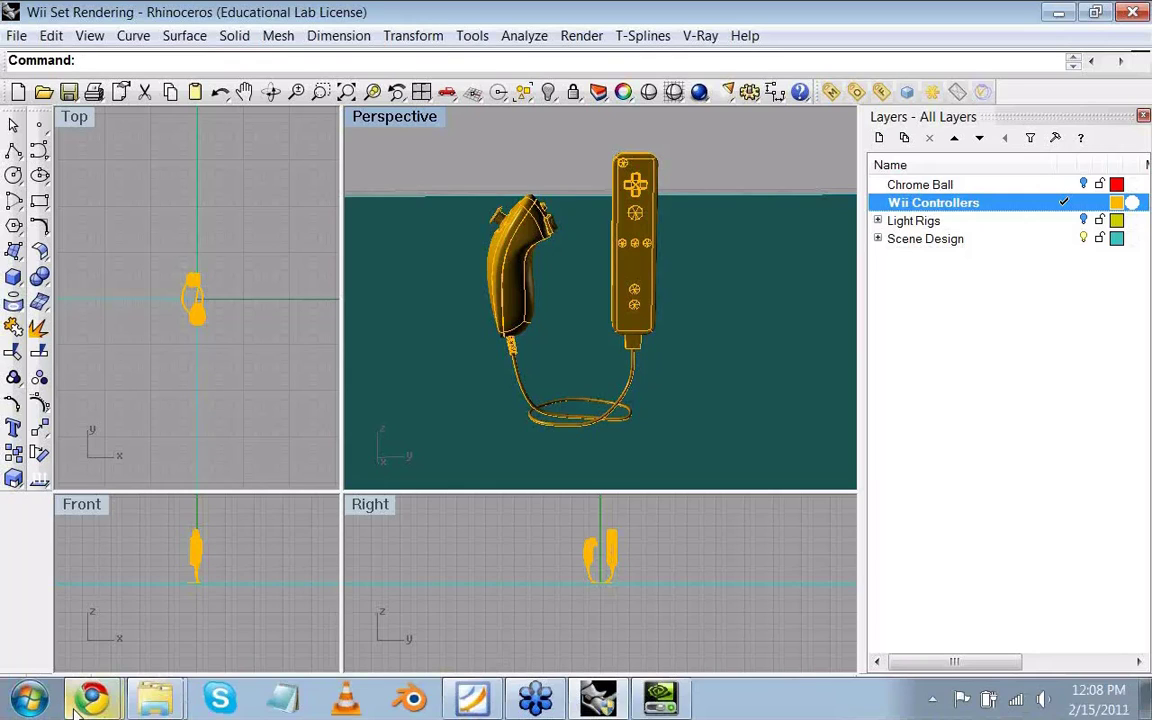
- Switch to Chrome, examine the studio photography reference images in the five open pages, and return to Rhinoceros
mouse_move(76, 706)
click(107, 652)
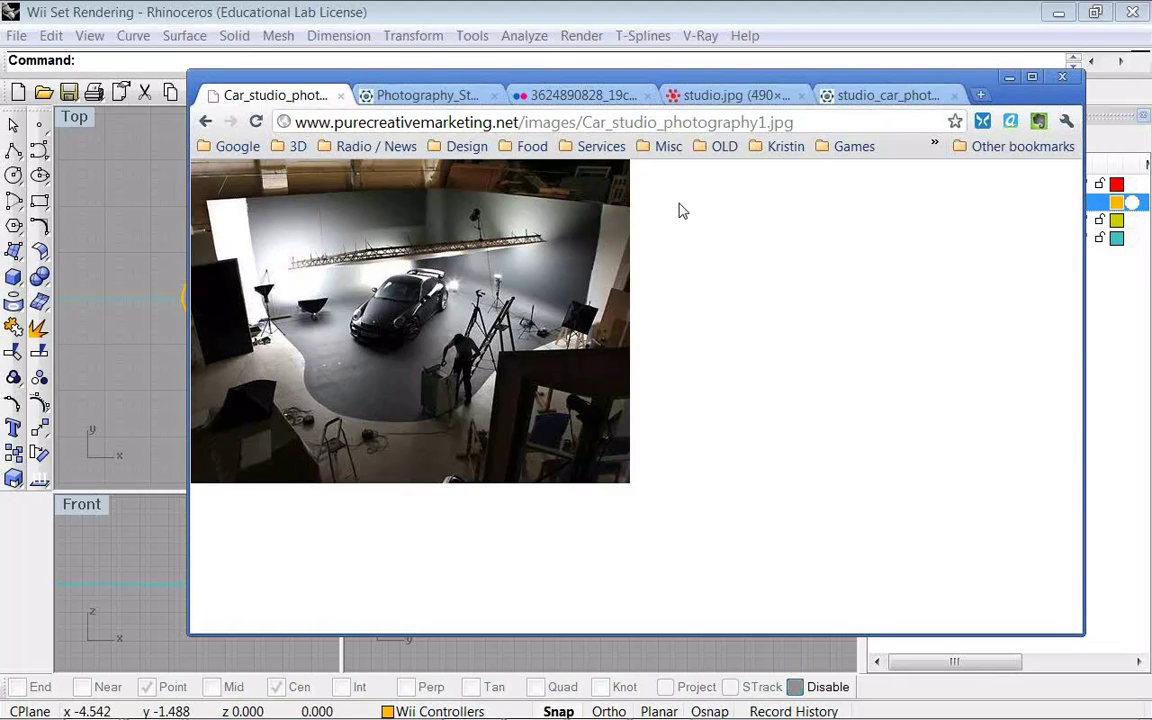
click(438, 97)
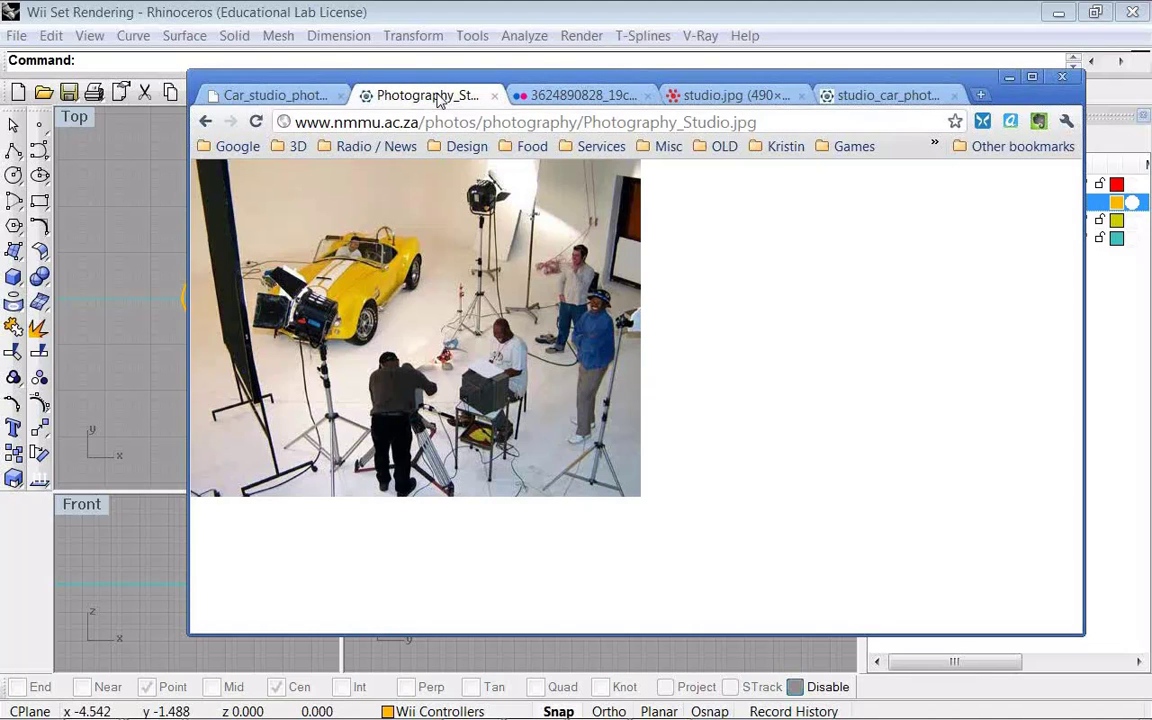
click(574, 97)
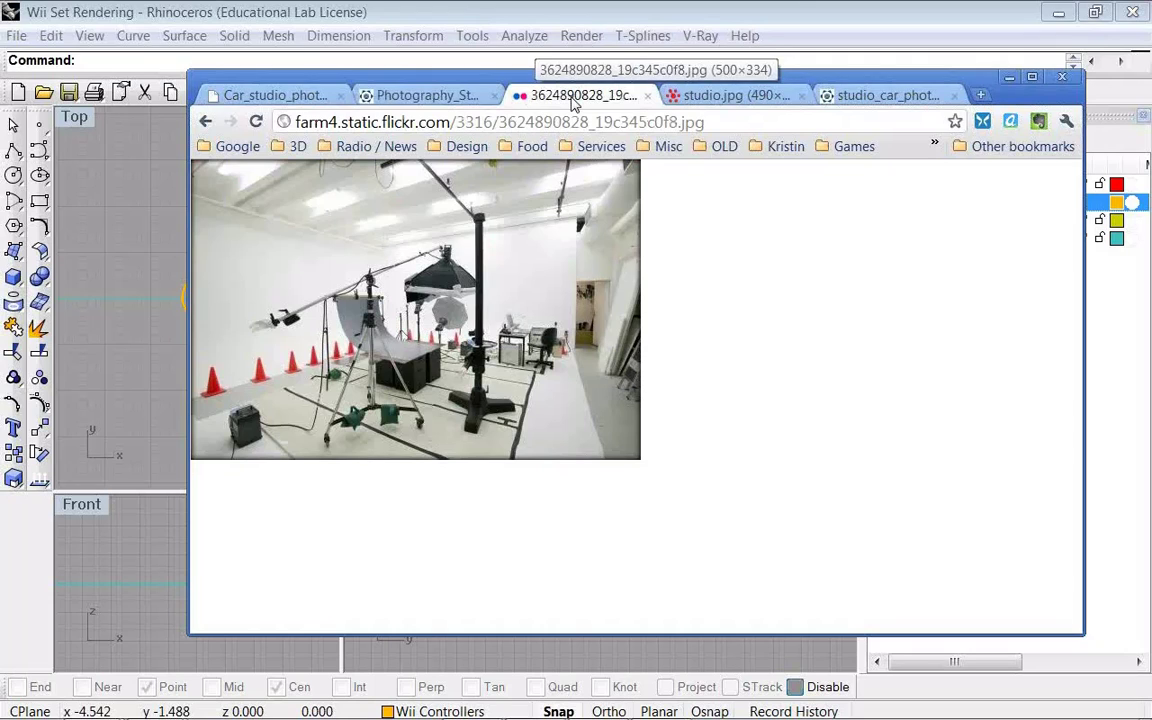
click(737, 100)
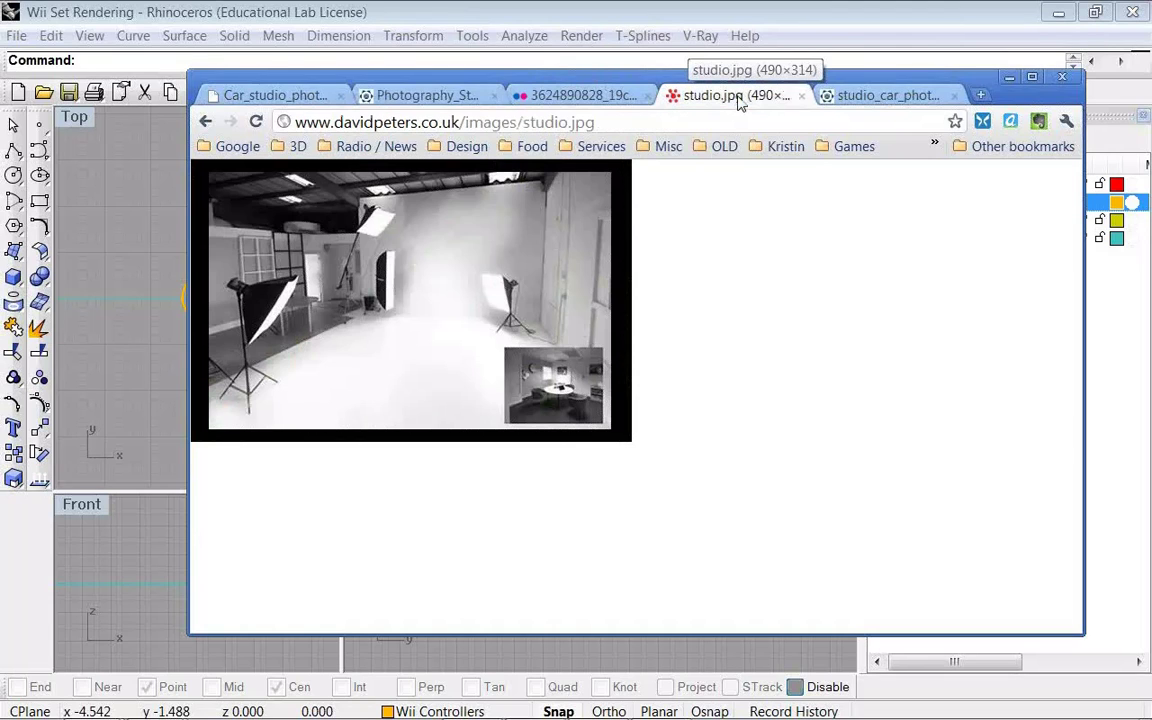
click(855, 97)
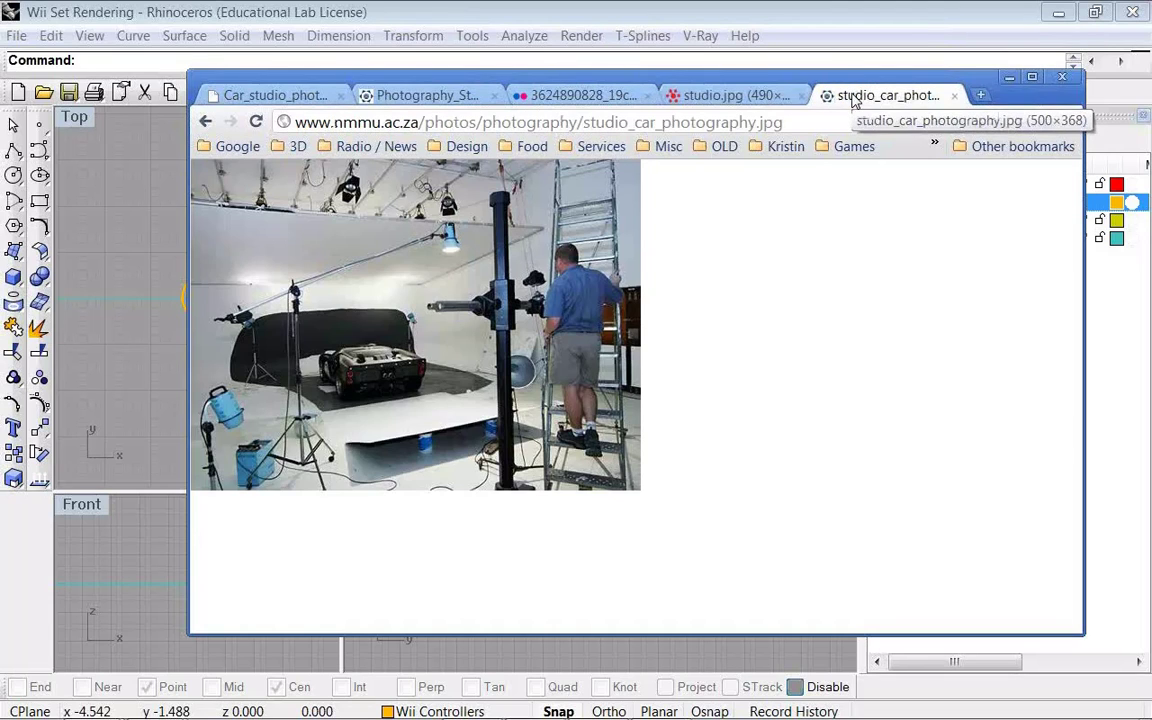
click(292, 101)
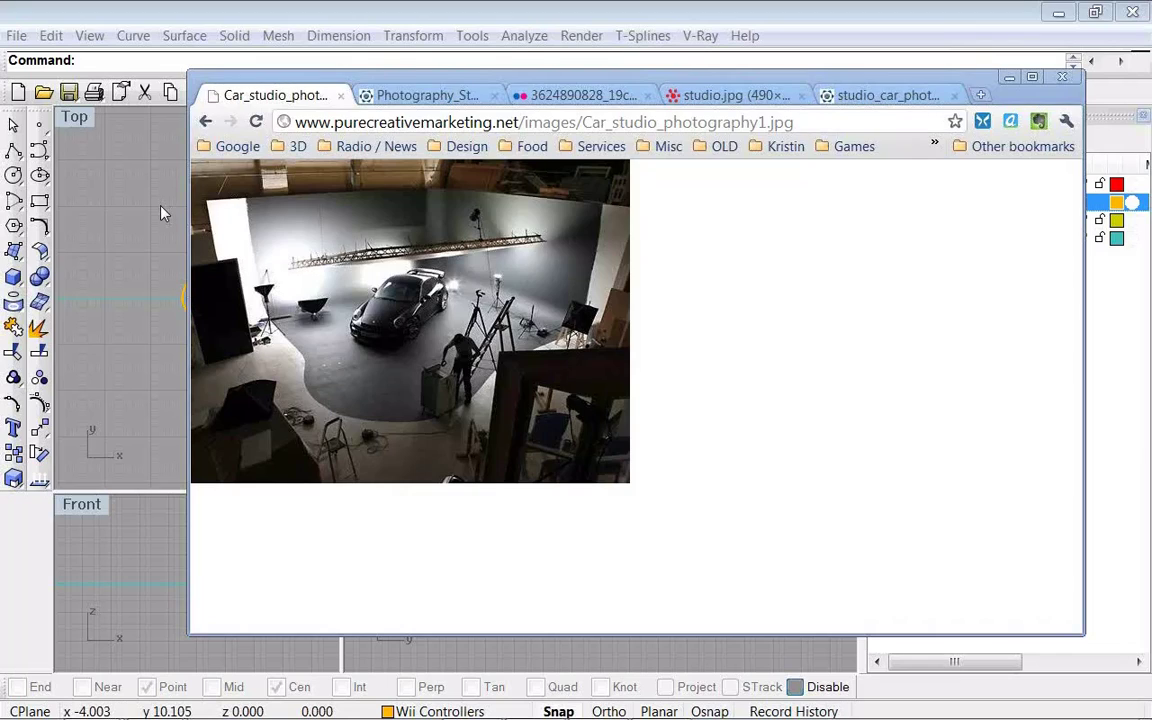
click(164, 213)
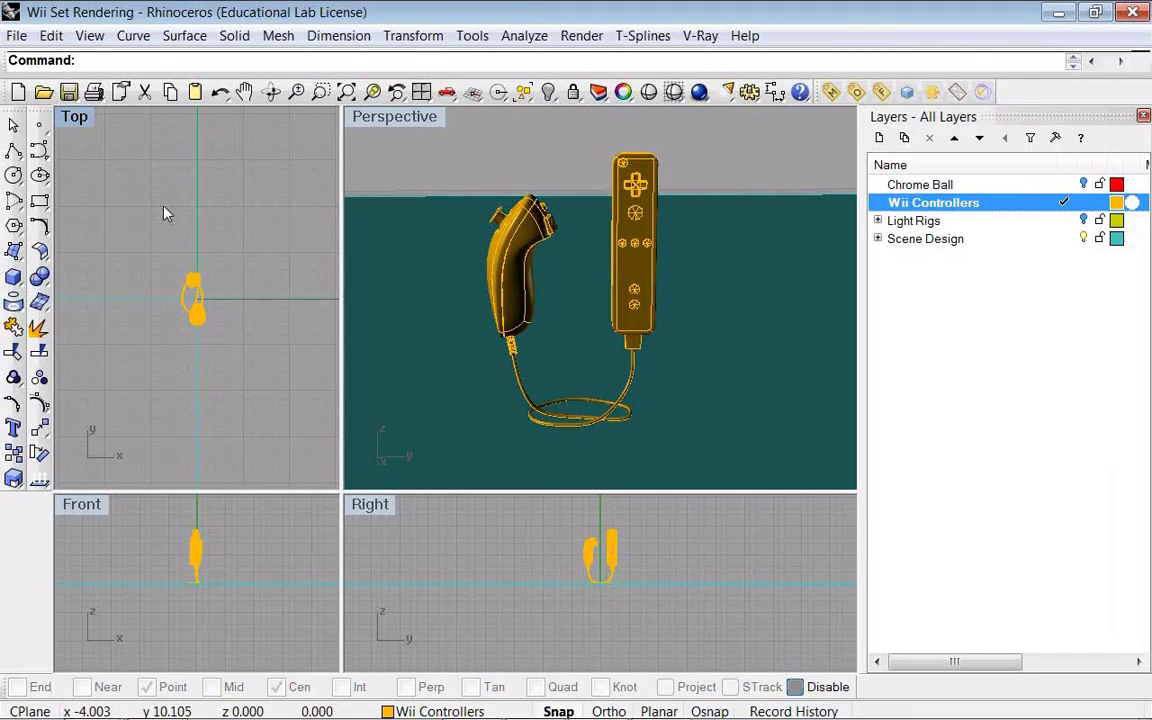
- Expand the Scene Design layer, hide the Simple Plane layer and show the Bend Backdrop layer
click(417, 125)
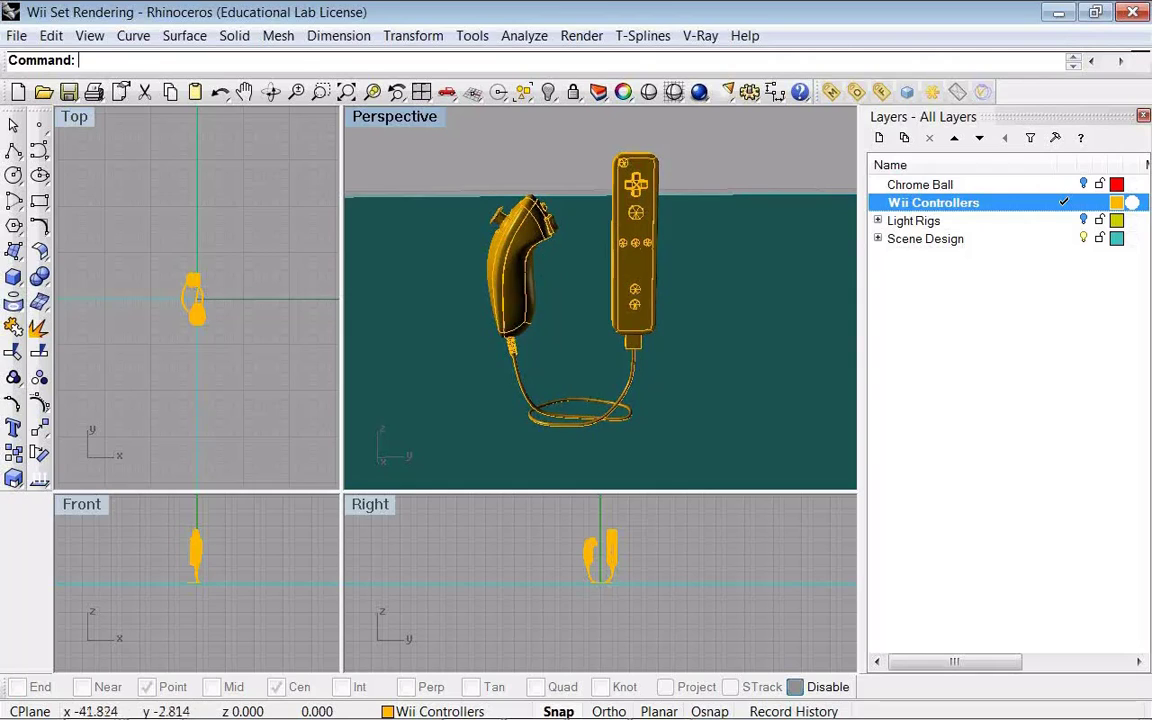
mouse_move(520, 240)
right_down()
mouse_move(702, 242)
mouse_move(533, 243)
right_up()
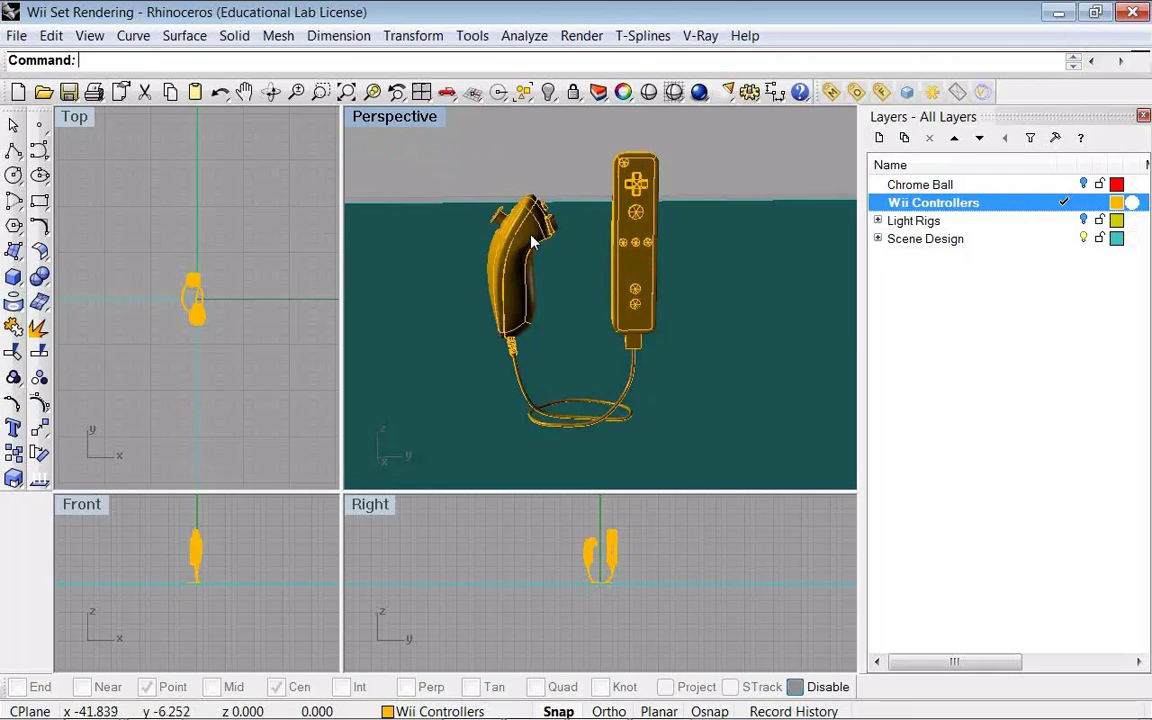
click(878, 239)
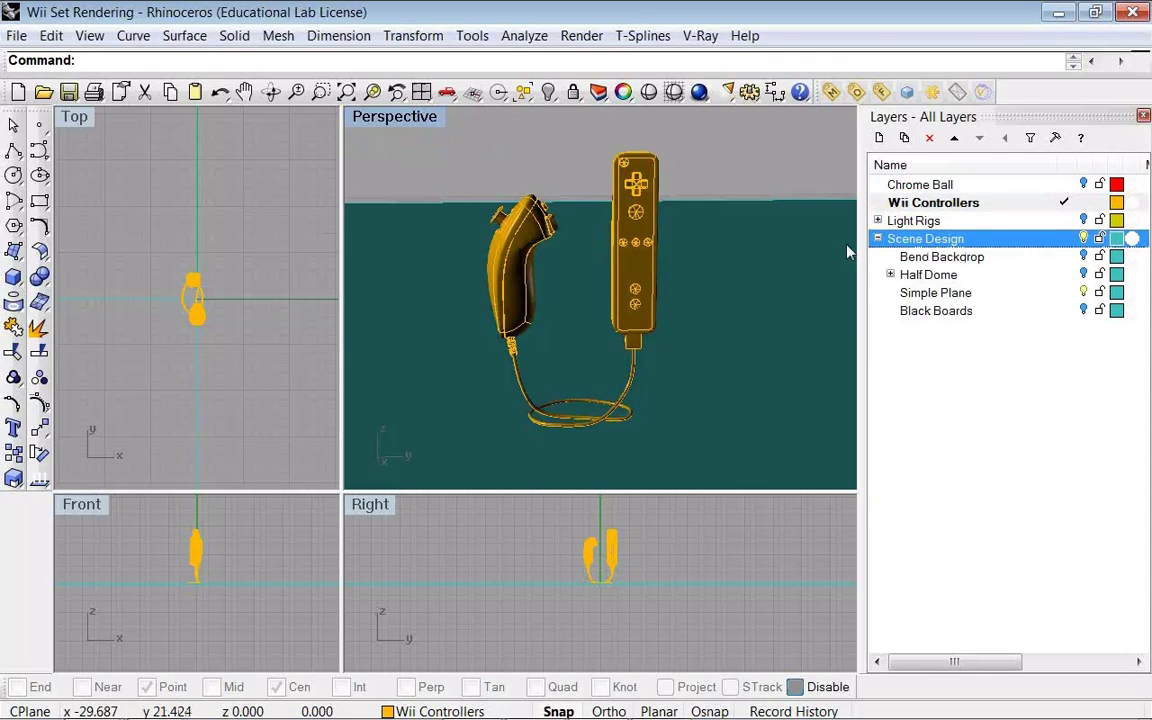
right_drag(550, 268, 617, 257)
scroll(656, 278, down, 10)
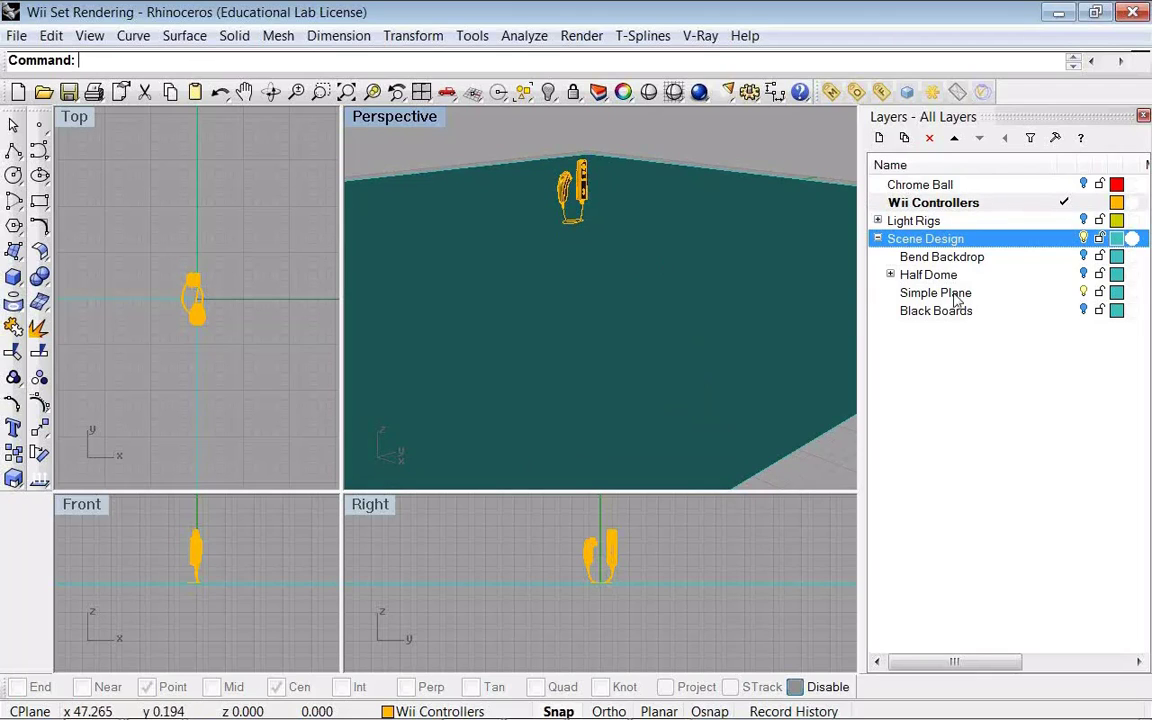
click(1084, 290)
click(1084, 256)
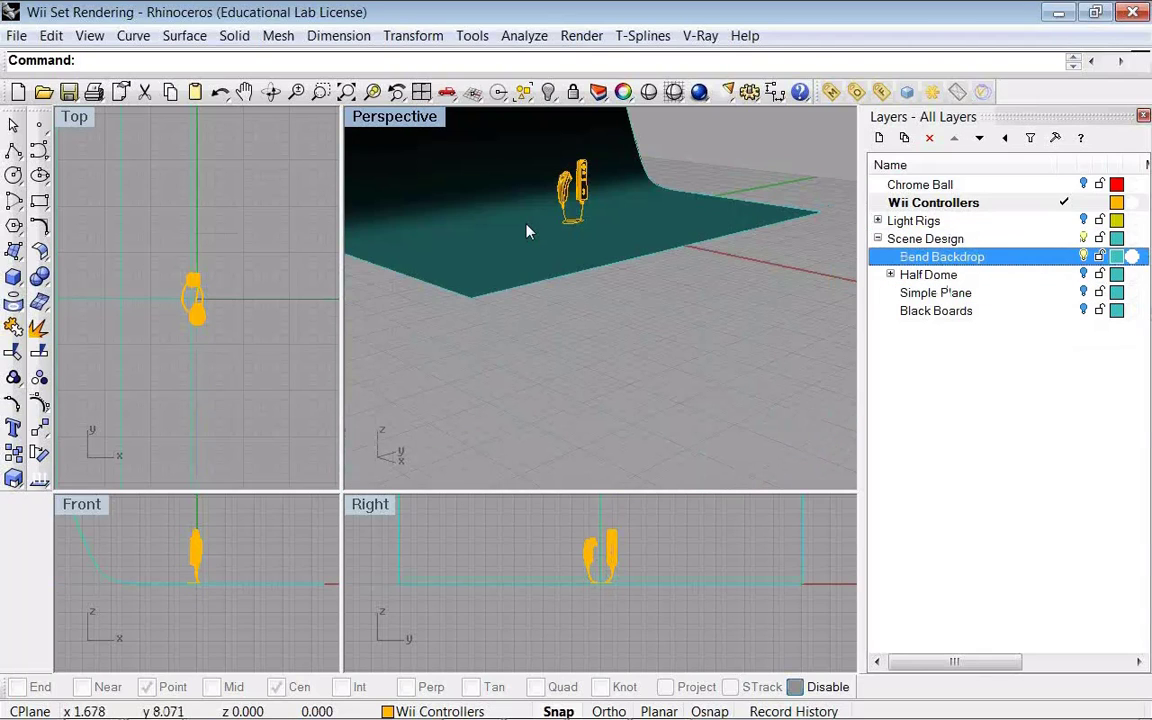
- Set the Perspective viewport to Shaded display and examine the curved backdrop around the controllers
right_drag(527, 231, 615, 363)
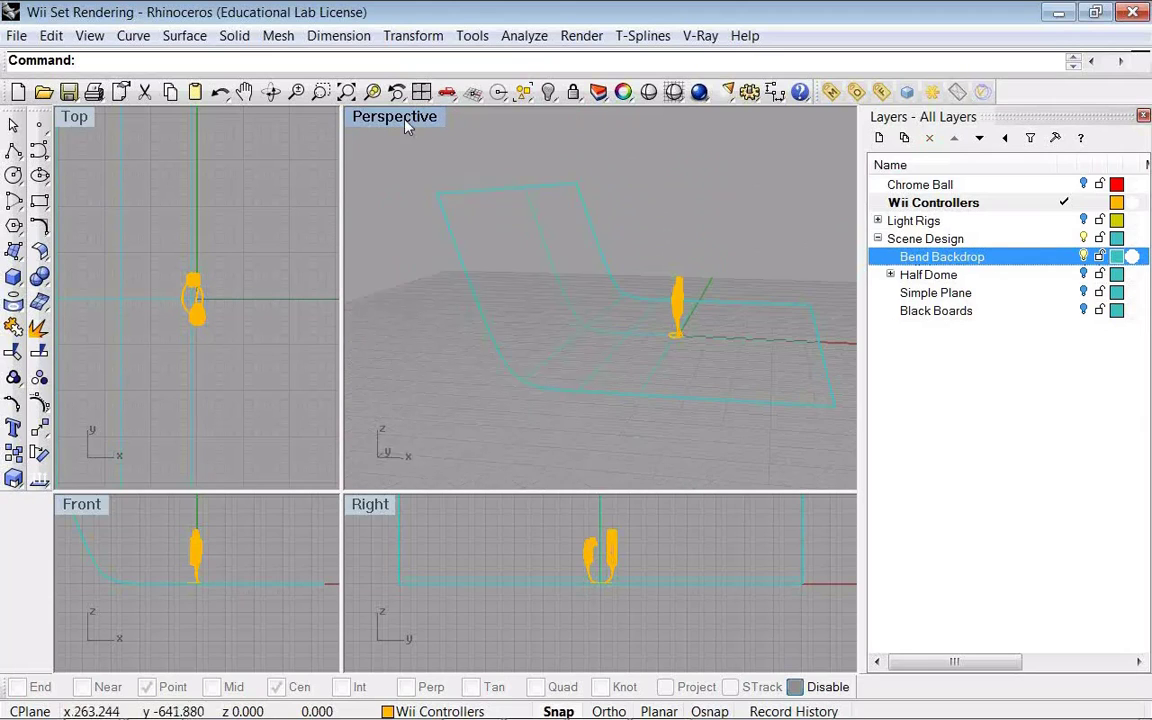
click(406, 125)
click(430, 198)
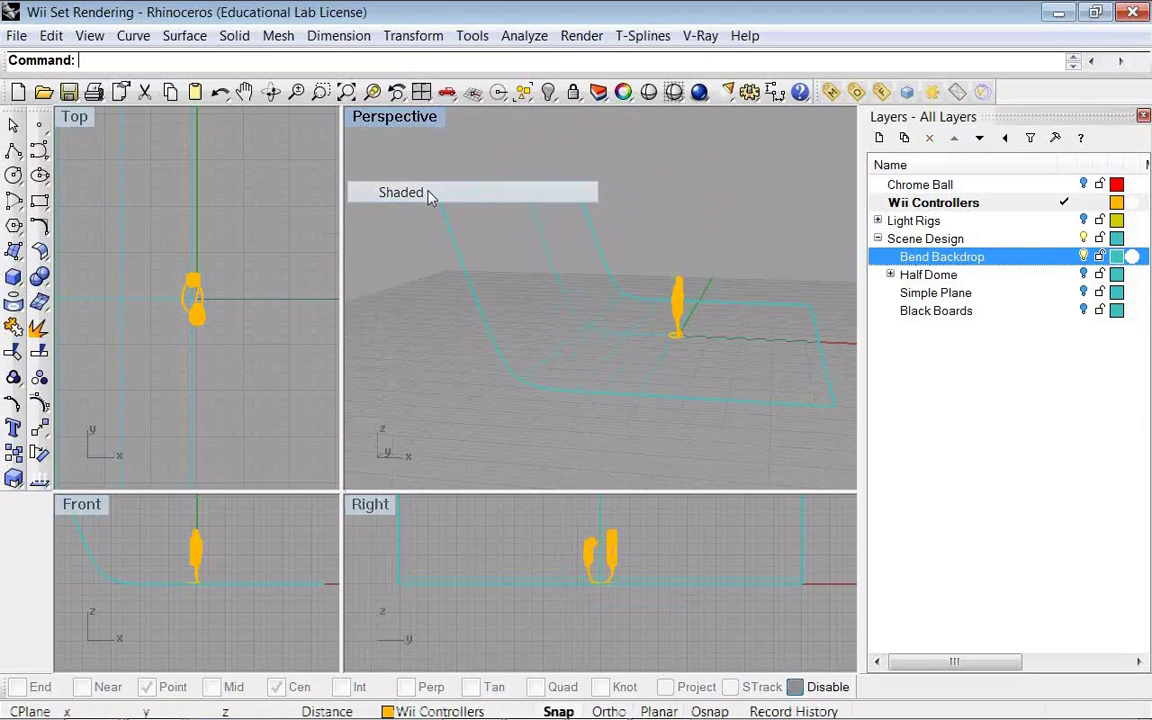
mouse_move(764, 215)
right_down()
mouse_move(690, 221)
mouse_move(699, 219)
right_up()
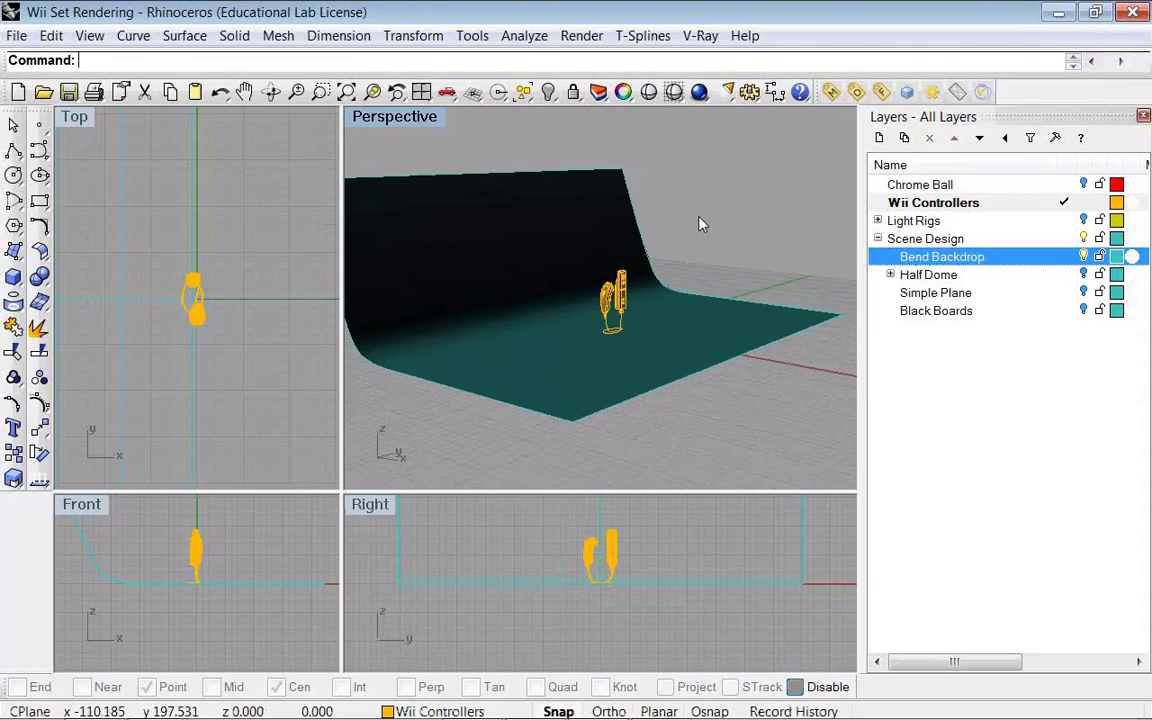
right_drag(700, 221, 541, 302)
scroll(591, 310, up, 5)
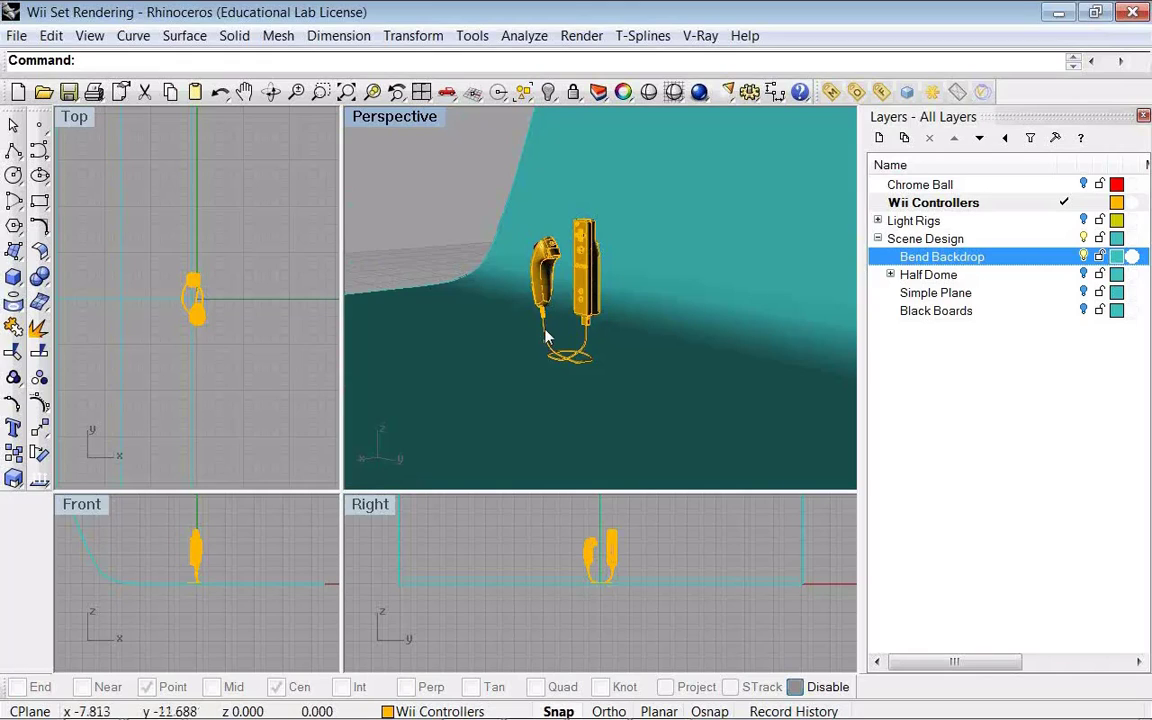
shift+right_drag(548, 334, 673, 303)
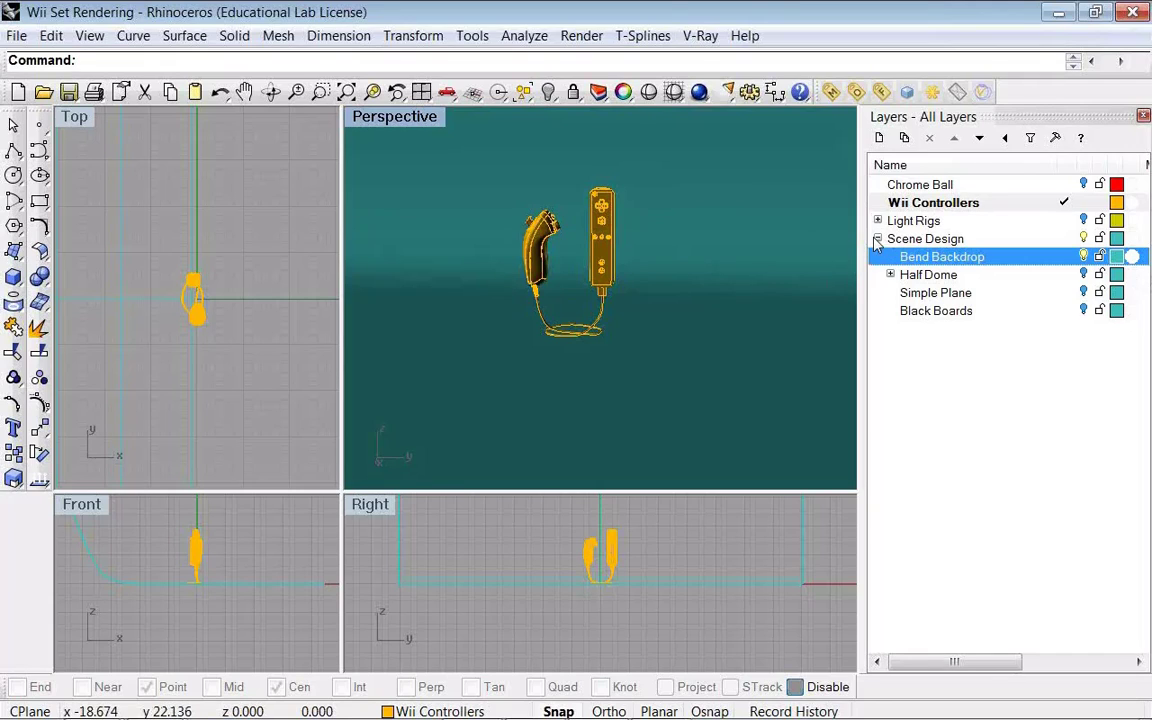
- Examine the contact between the controllers' cable and the backdrop floor in the Right viewport, with the backdrop selected
right_drag(437, 244, 683, 238)
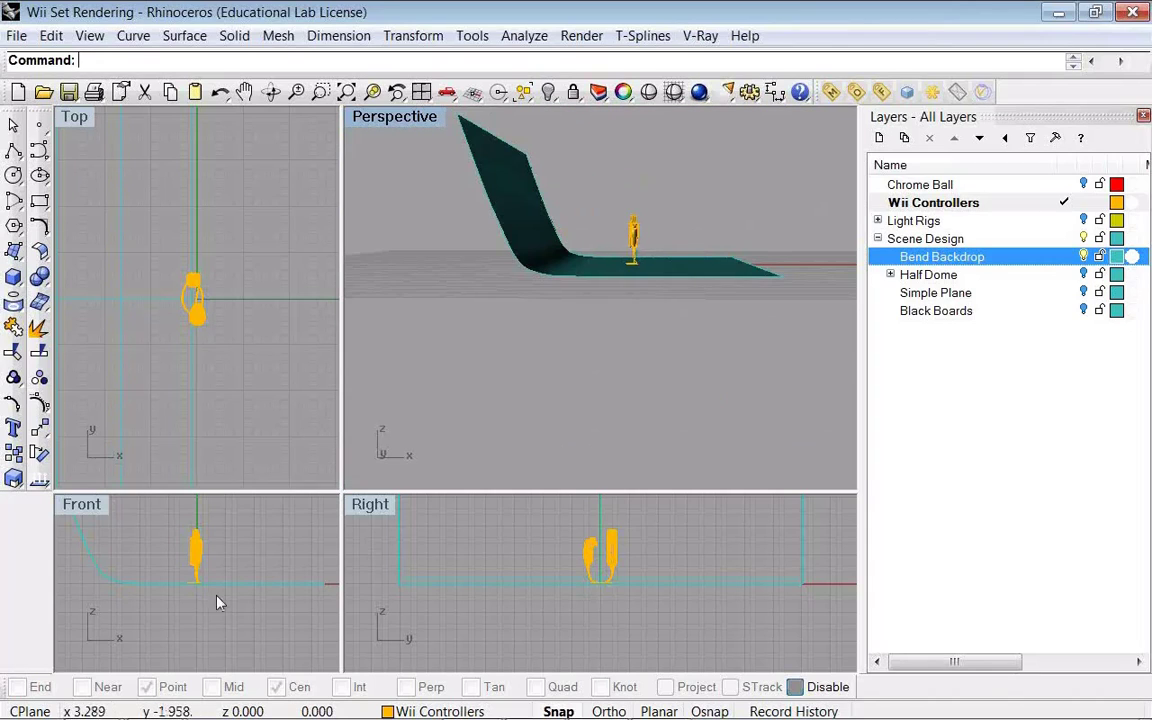
scroll(211, 589, up, 1)
scroll(630, 576, up, 6)
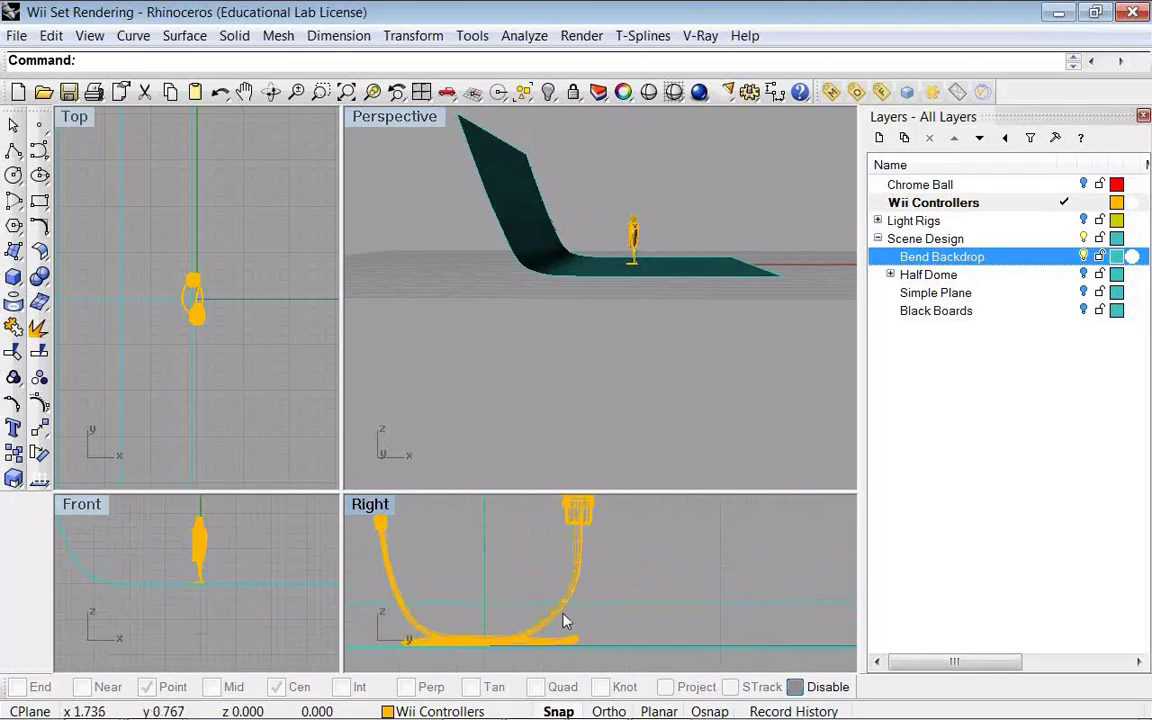
scroll(564, 622, up, 6)
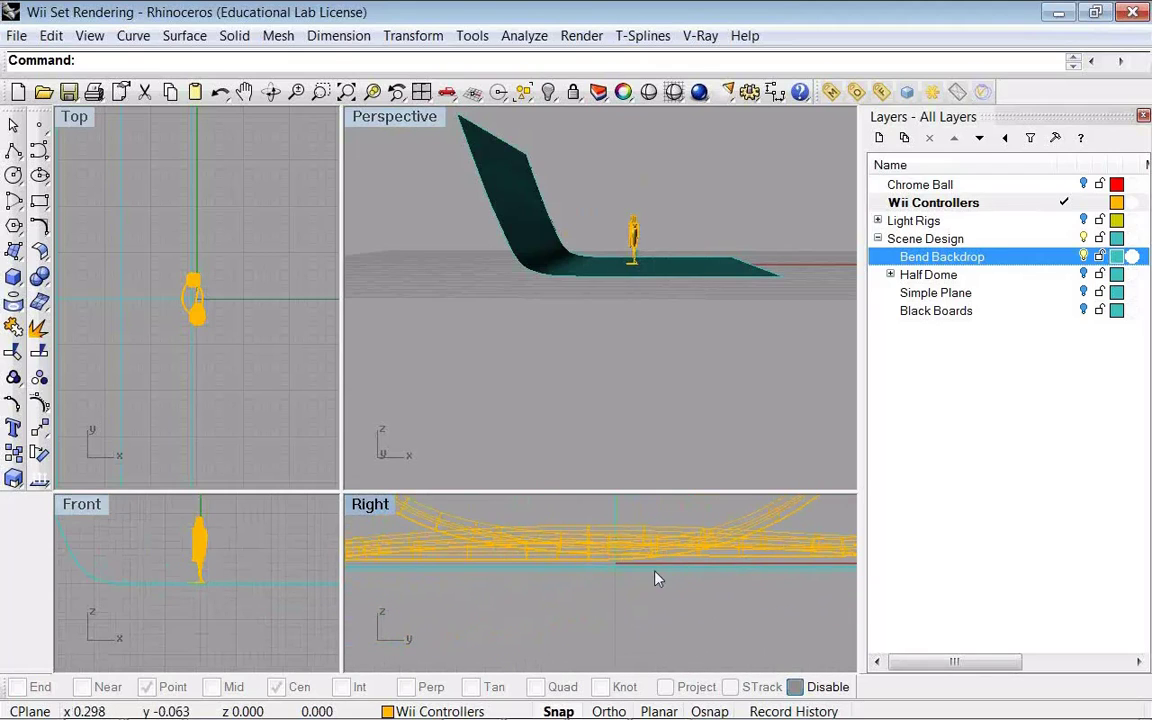
click(651, 574)
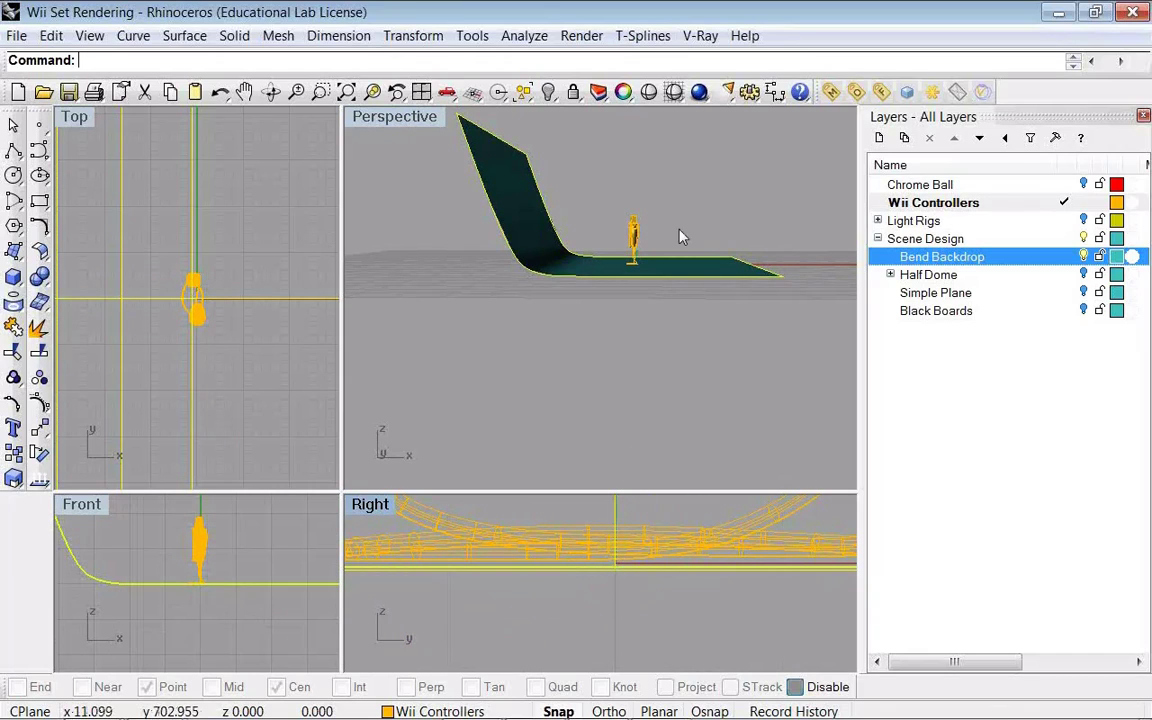
right_drag(720, 235, 507, 257)
scroll(674, 235, up, 3)
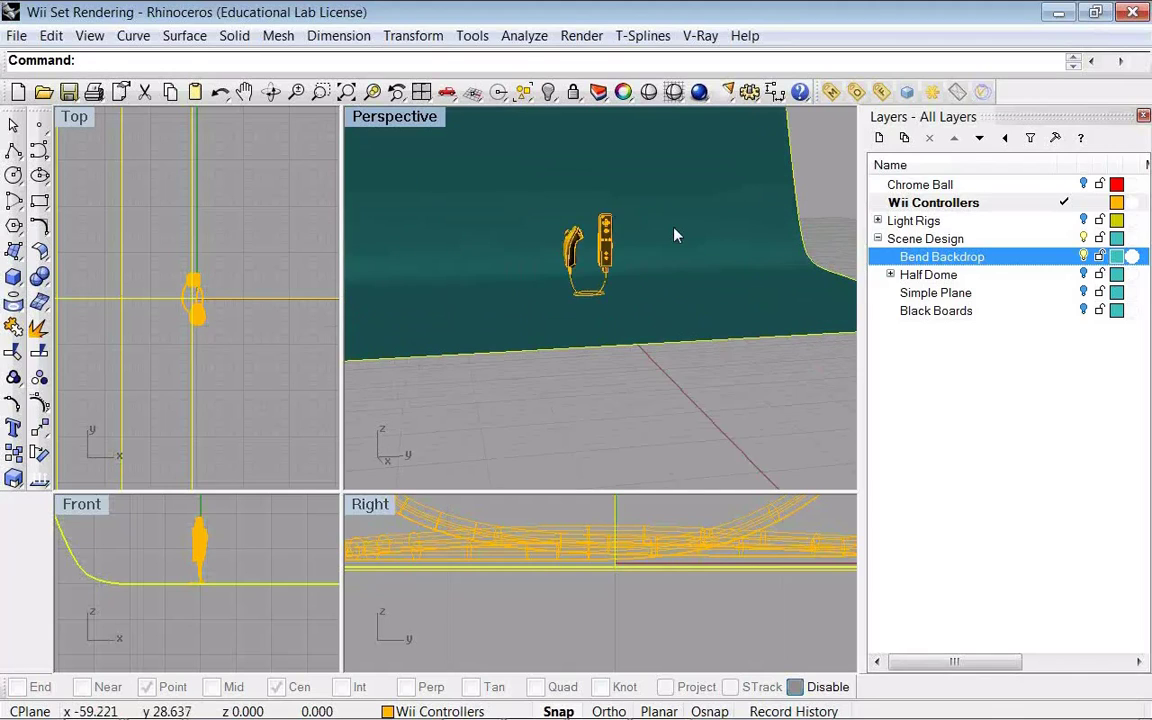
scroll(674, 235, up, 3)
- Collapse the Scene Design layer, expand Light Rigs with Additional Tips collapsed, and deselect the backdrop
click(878, 238)
click(878, 220)
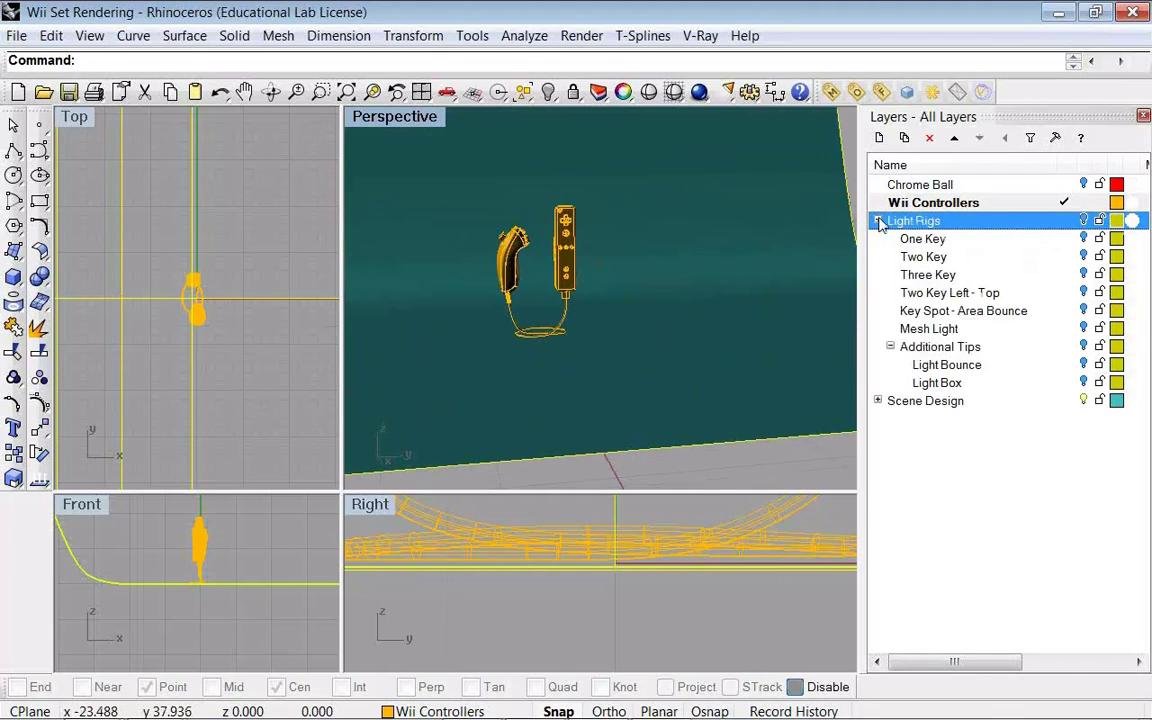
click(890, 346)
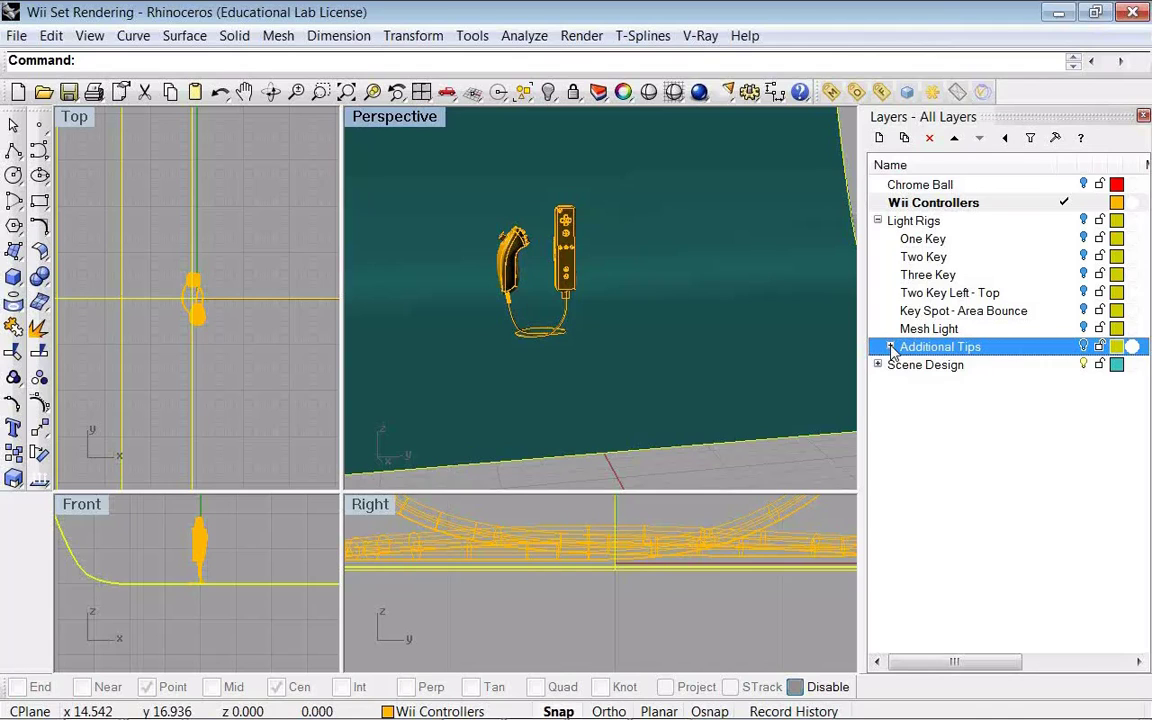
click(694, 413)
right_drag(644, 326, 673, 343)
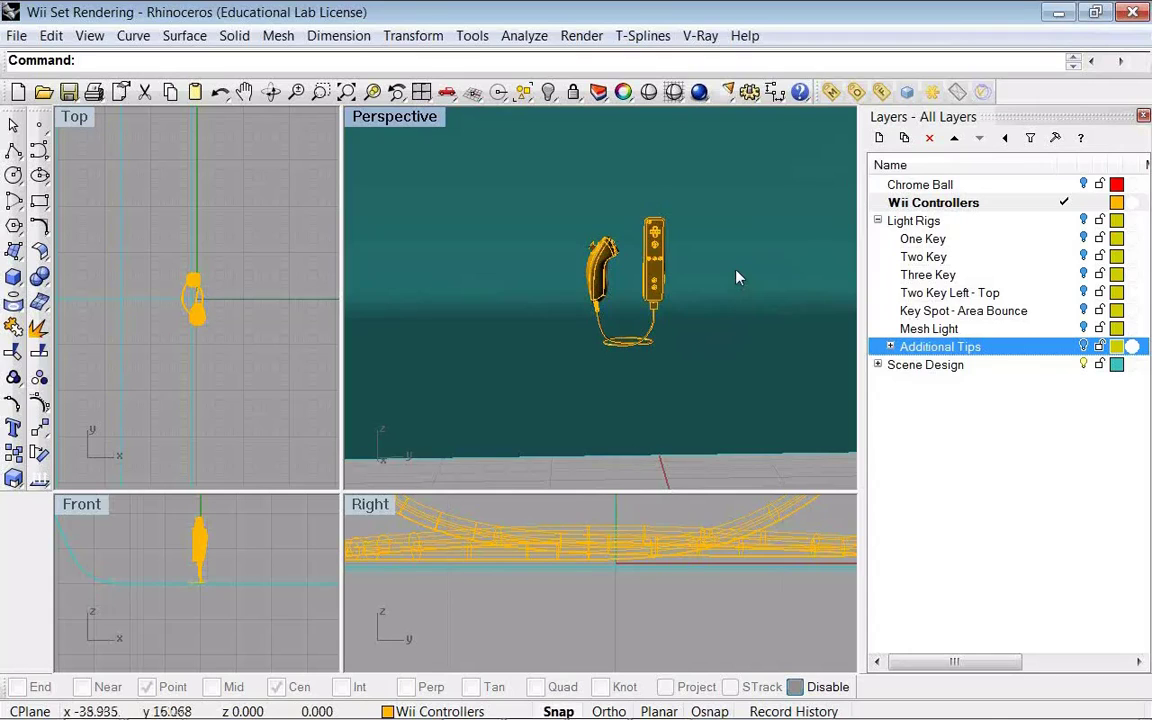
- Display the Lights tool set, review the available light types including Rectangular Light, and close it
click(730, 94)
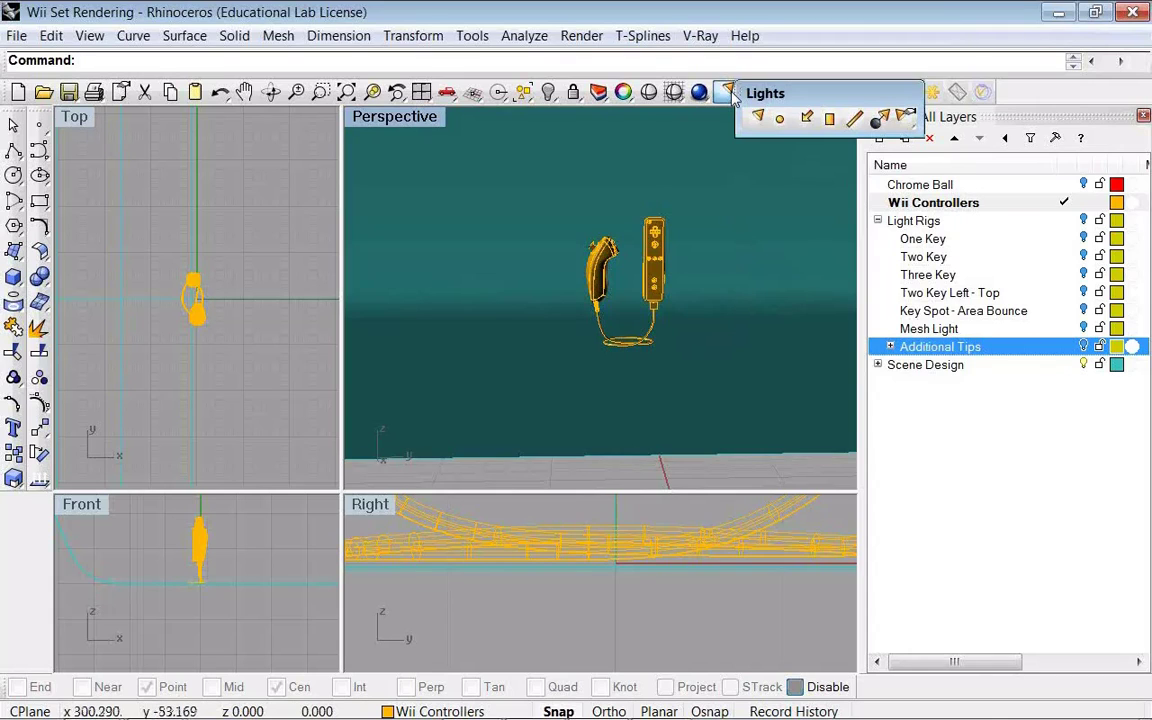
drag(785, 95, 518, 145)
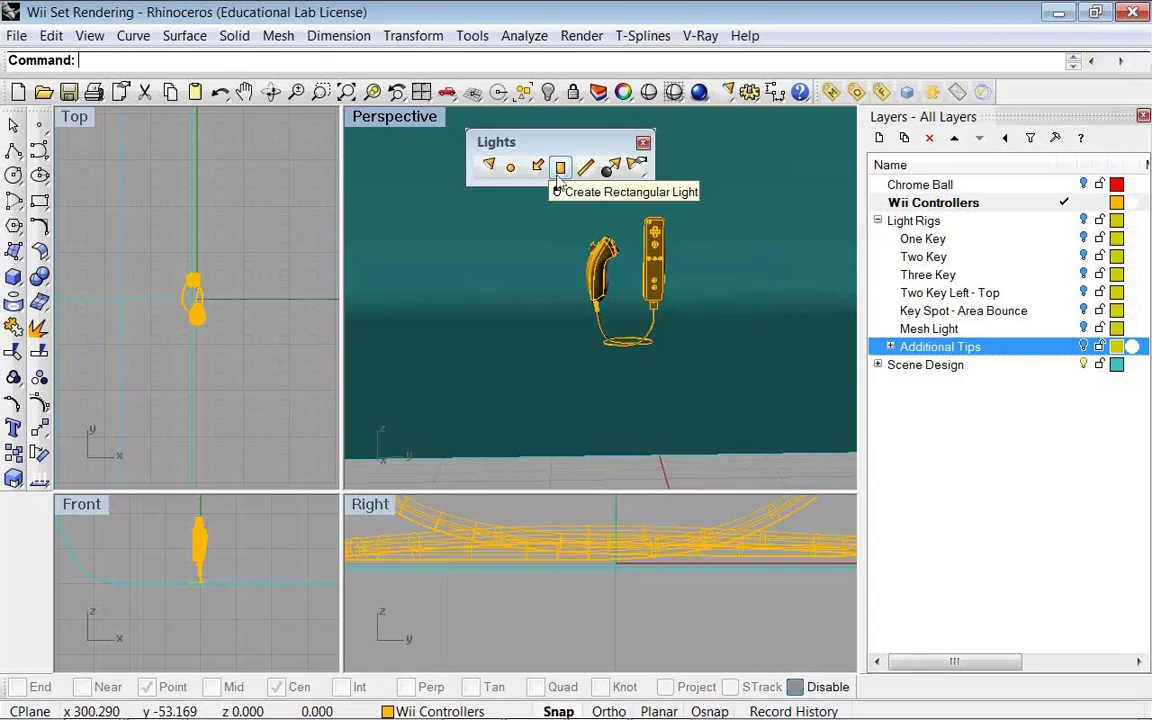
click(643, 144)
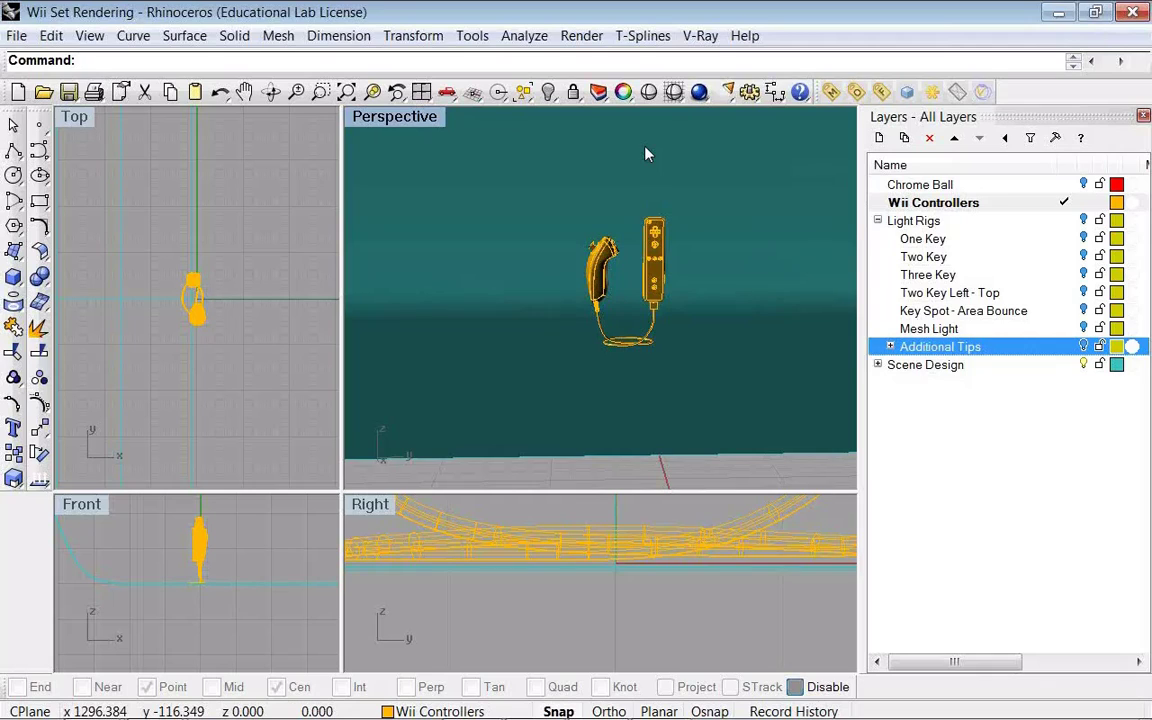
- Turn on the Three Key layer and its parent Light Rigs layer to show the lights around the controllers
click(1055, 276)
click(1080, 221)
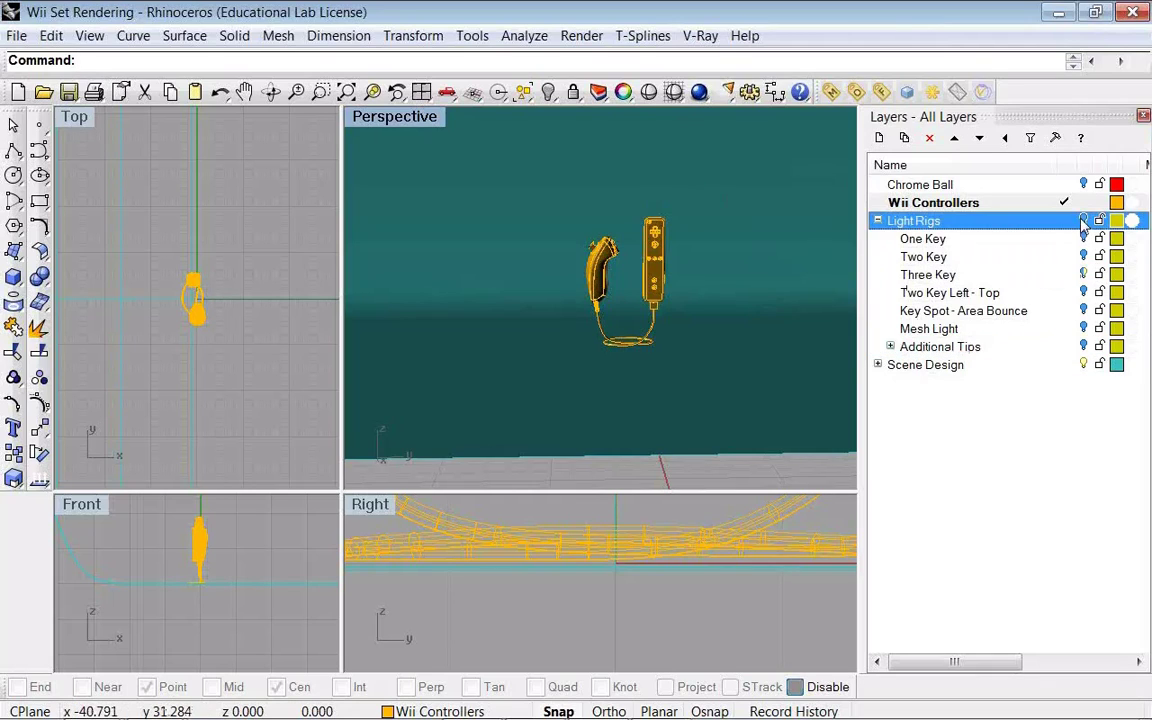
click(416, 128)
scroll(566, 252, down, 6)
right_drag(546, 237, 700, 260)
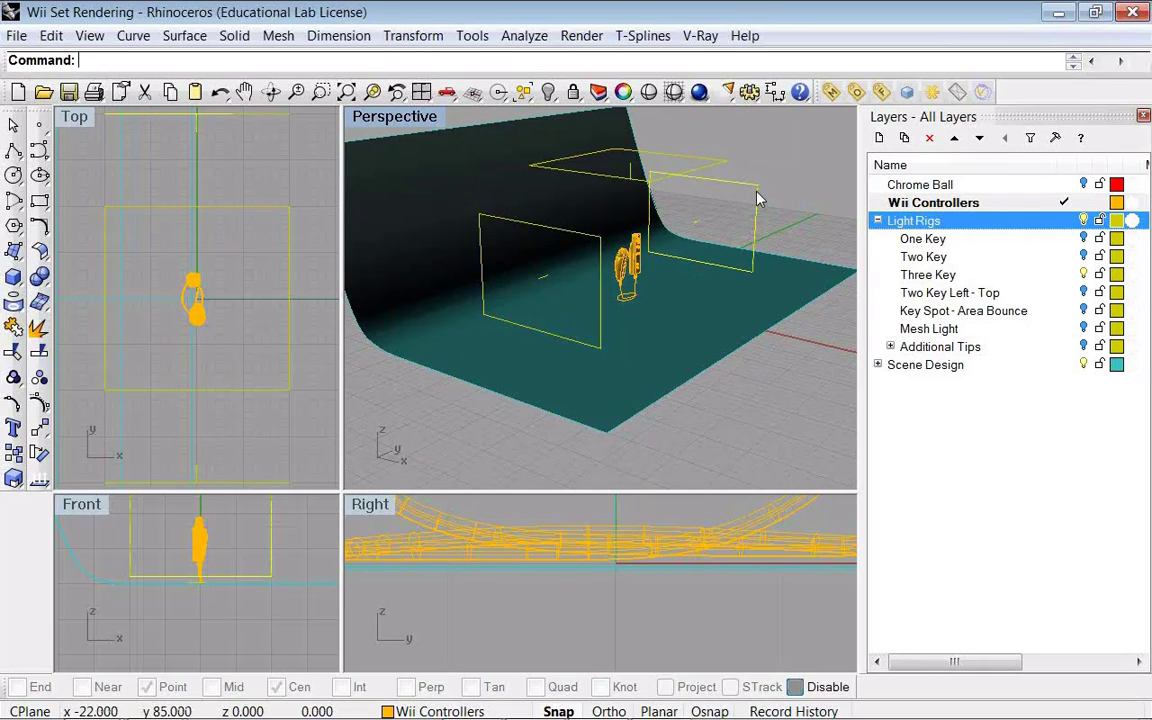
- Select the overhead rectangular light and frame the Perspective viewport closely on the two Wii controllers
click(720, 172)
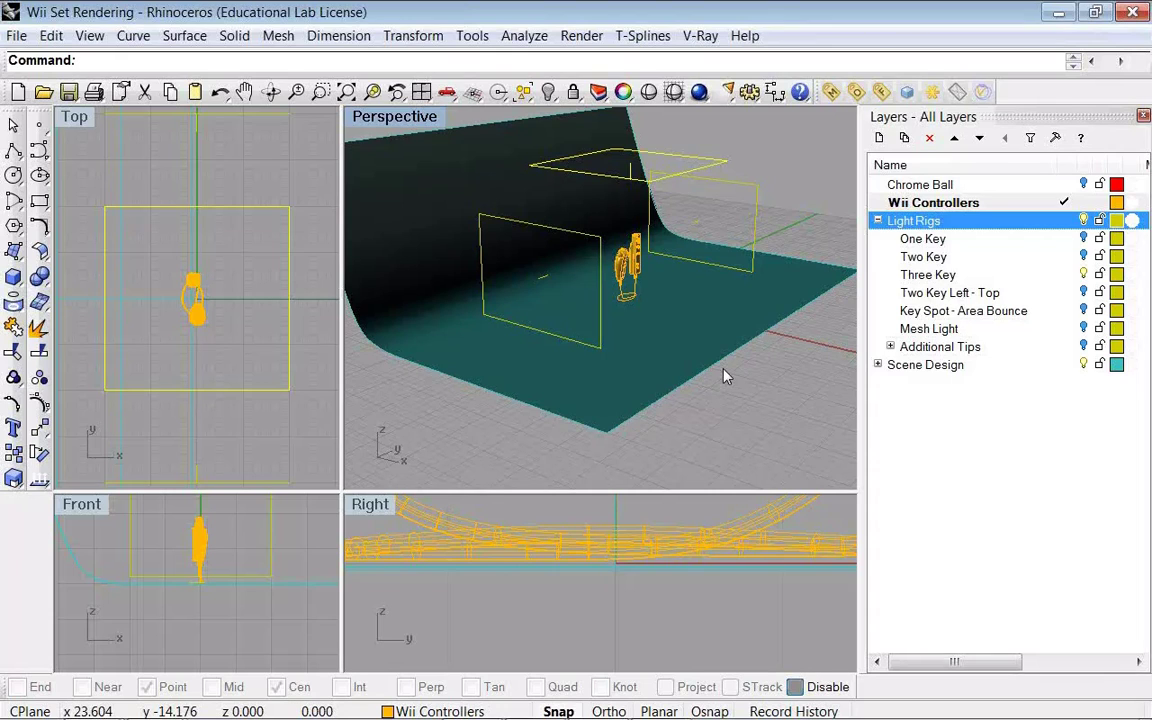
right_drag(735, 350, 697, 337)
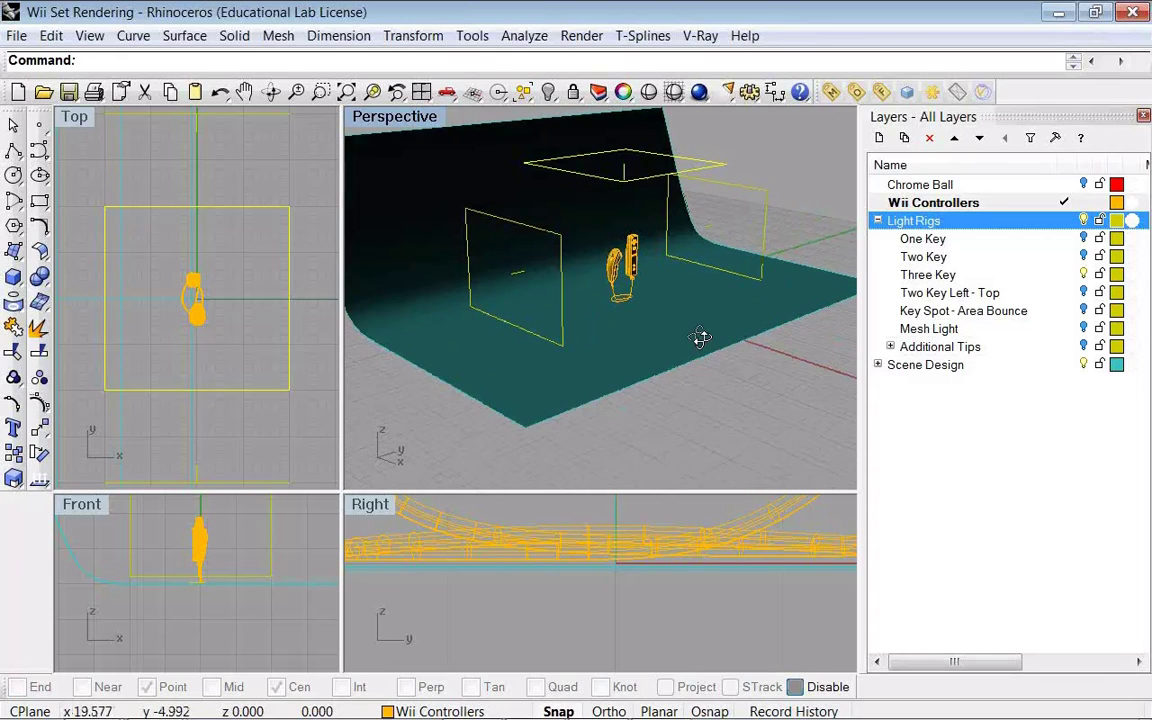
scroll(652, 230, up, 3)
scroll(667, 304, up, 3)
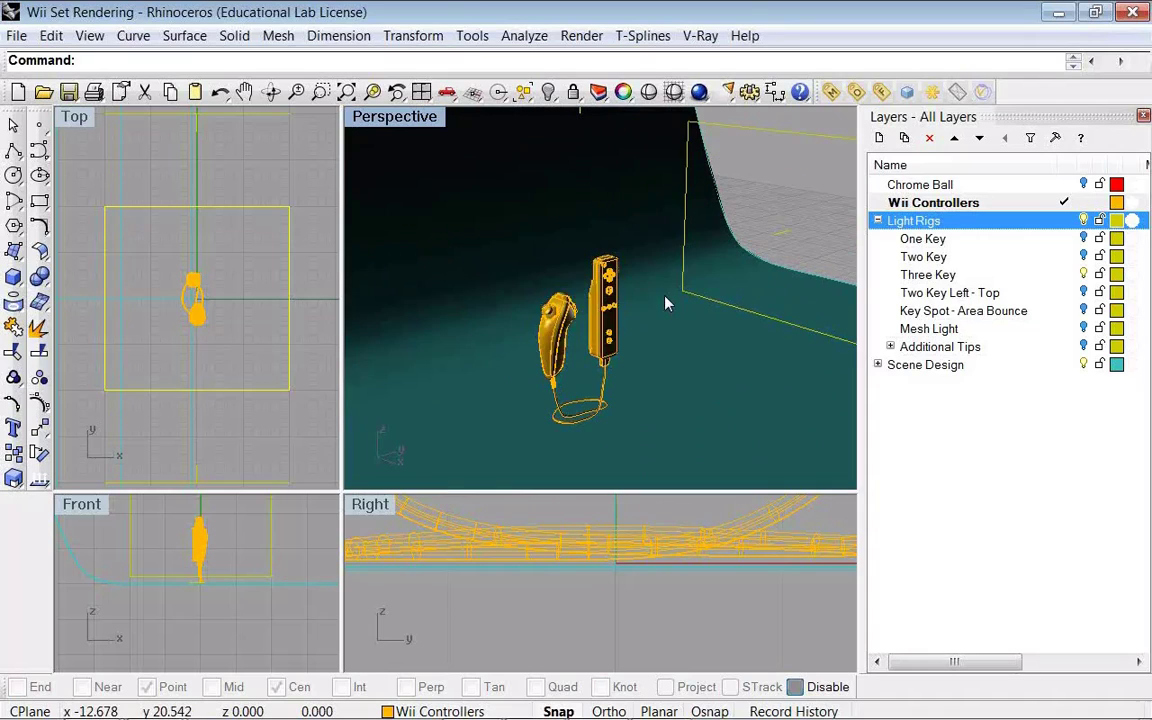
right_drag(667, 304, 646, 292)
scroll(655, 260, up, 3)
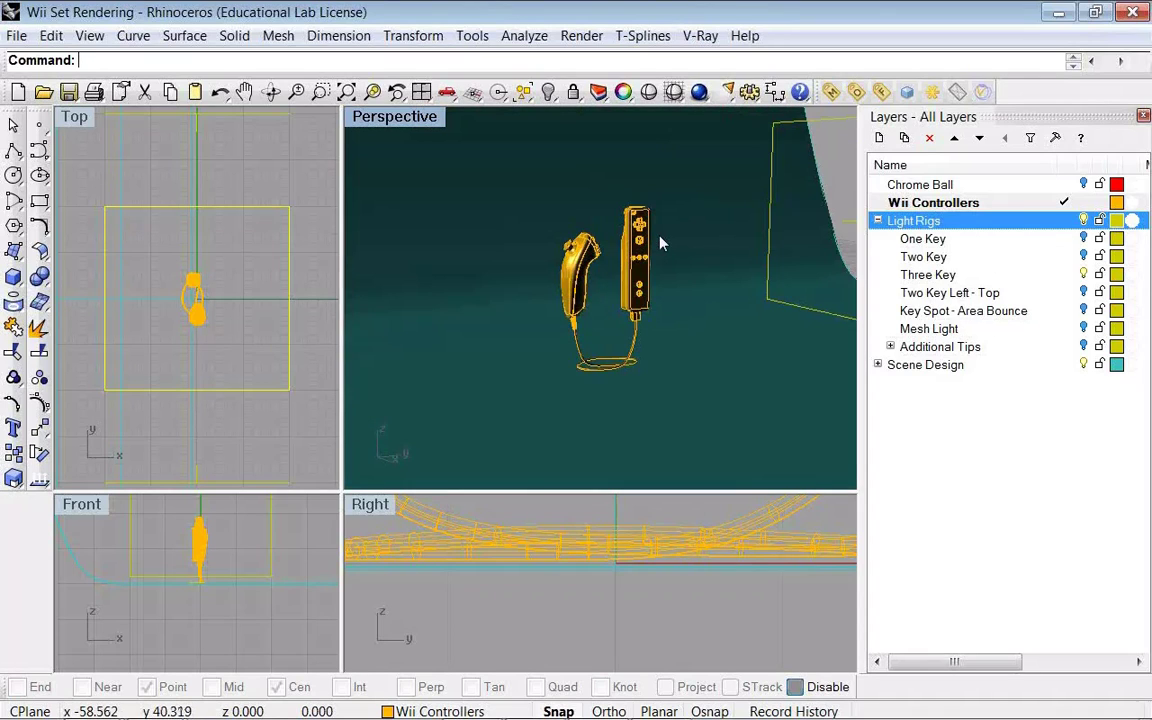
mouse_move(667, 230)
shift+right_down()
mouse_move(679, 226)
mouse_move(657, 227)
shift+right_up()
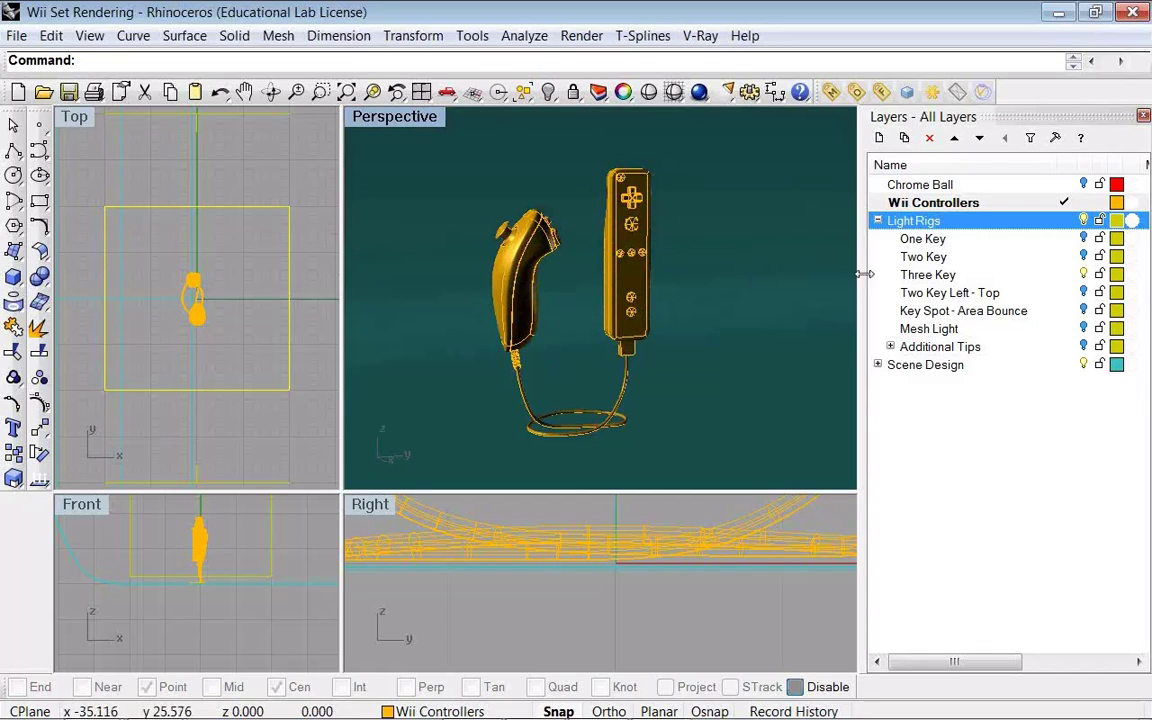
- Switch the active light rig from Three Key to One Key and display the Light properties of its overhead rectangular light
click(975, 274)
click(965, 238)
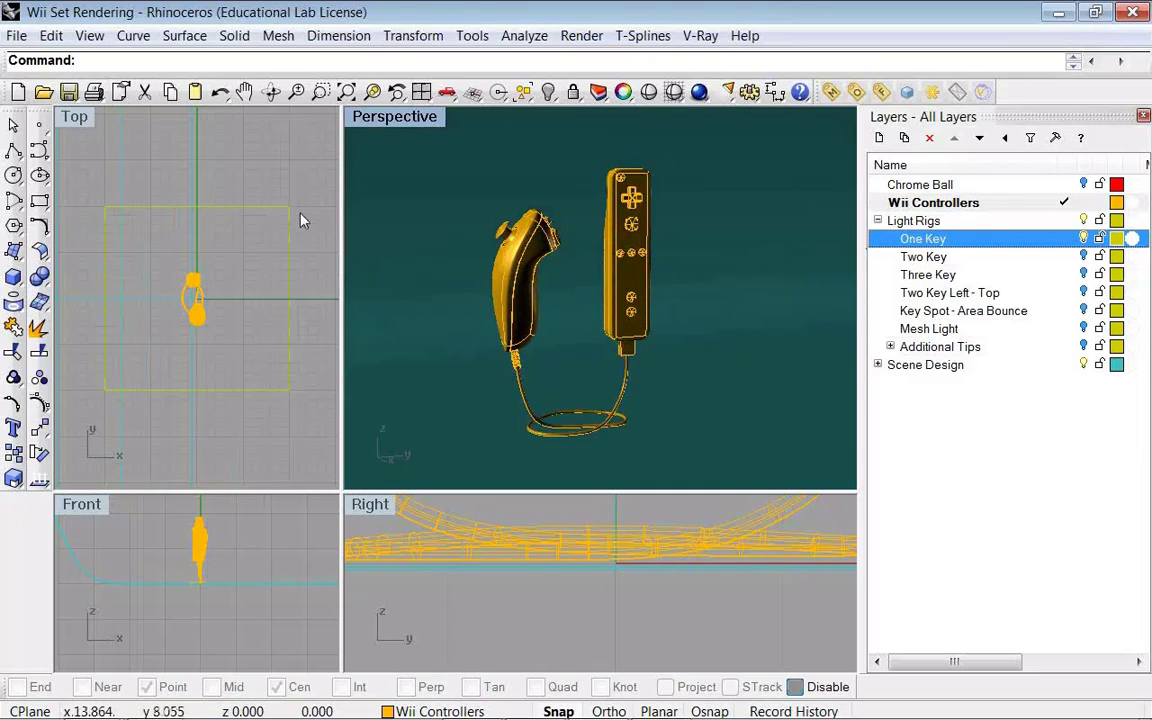
click(270, 191)
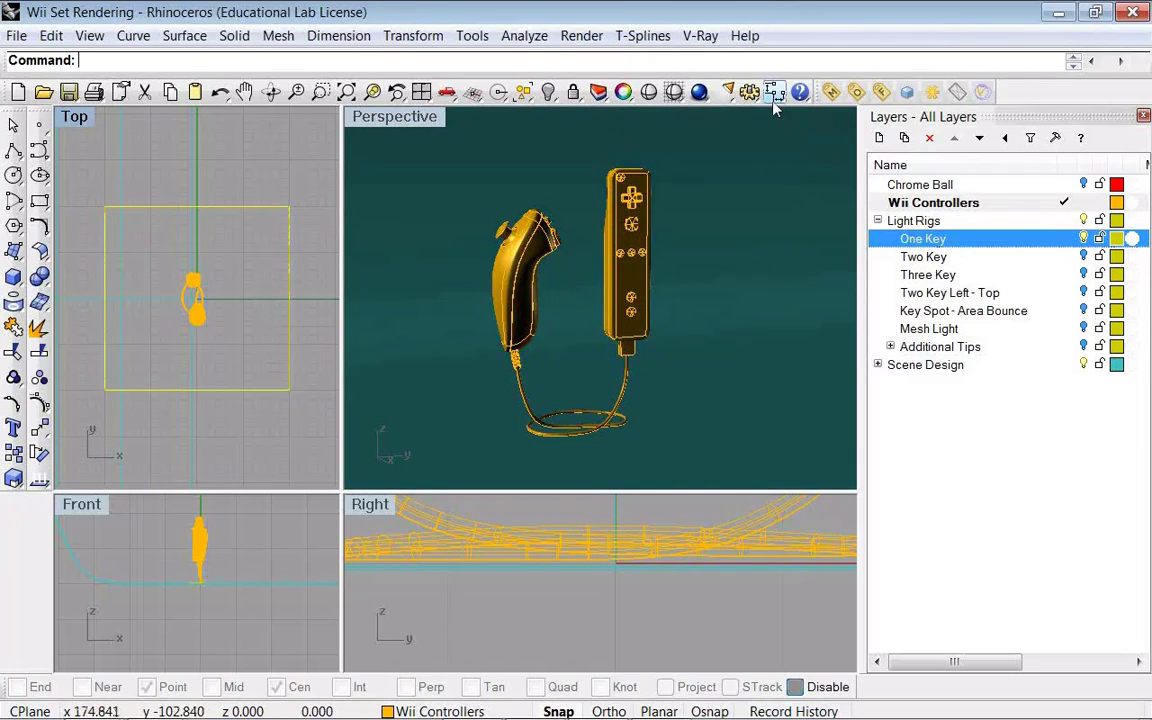
click(623, 93)
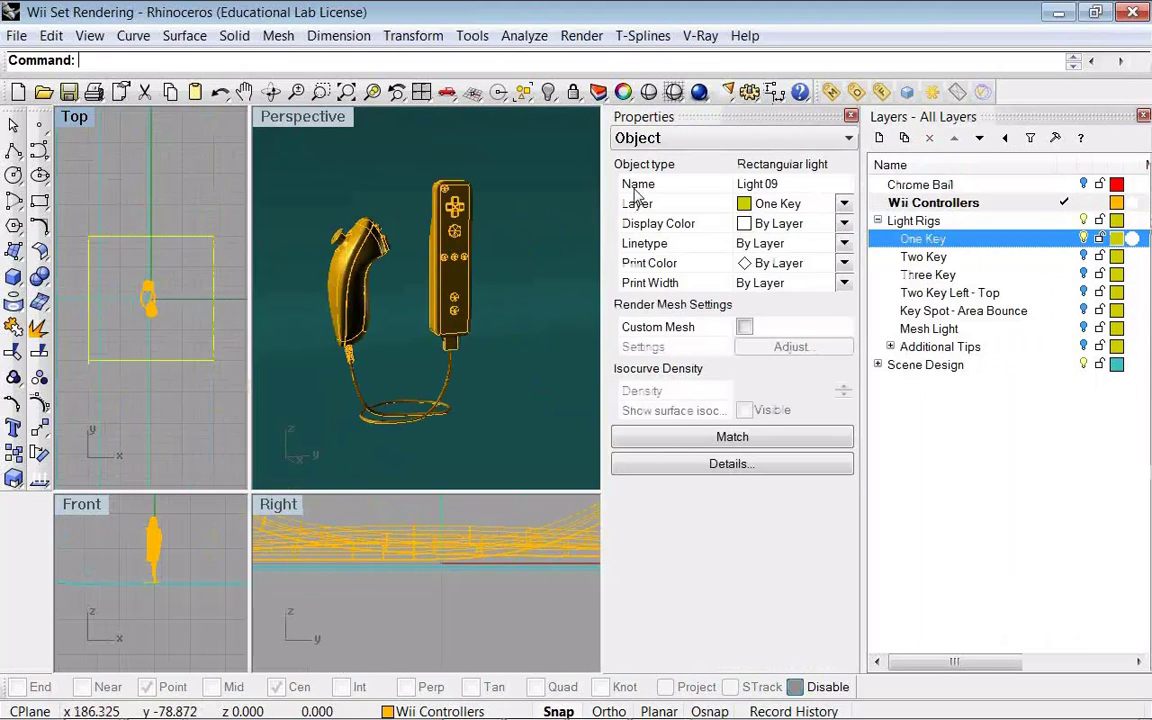
click(733, 138)
click(730, 171)
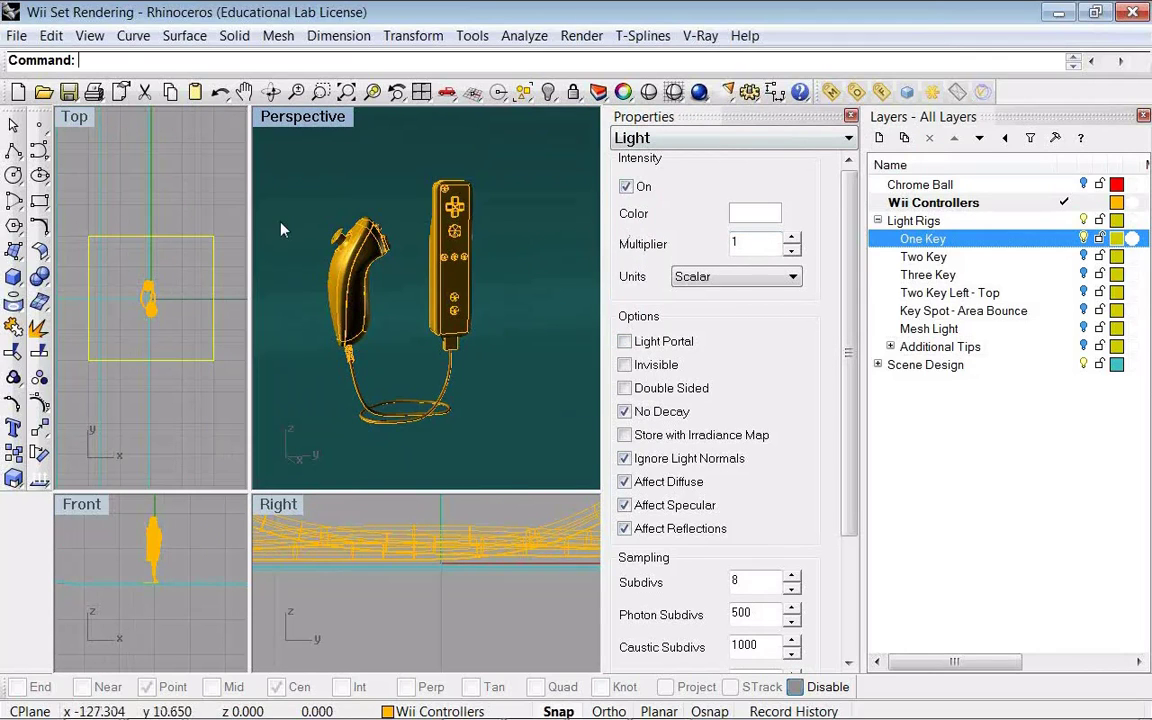
- Maximize the Perspective viewport and examine the overhead light's placement above the controllers and backdrop from several angles
click(278, 120)
click(281, 137)
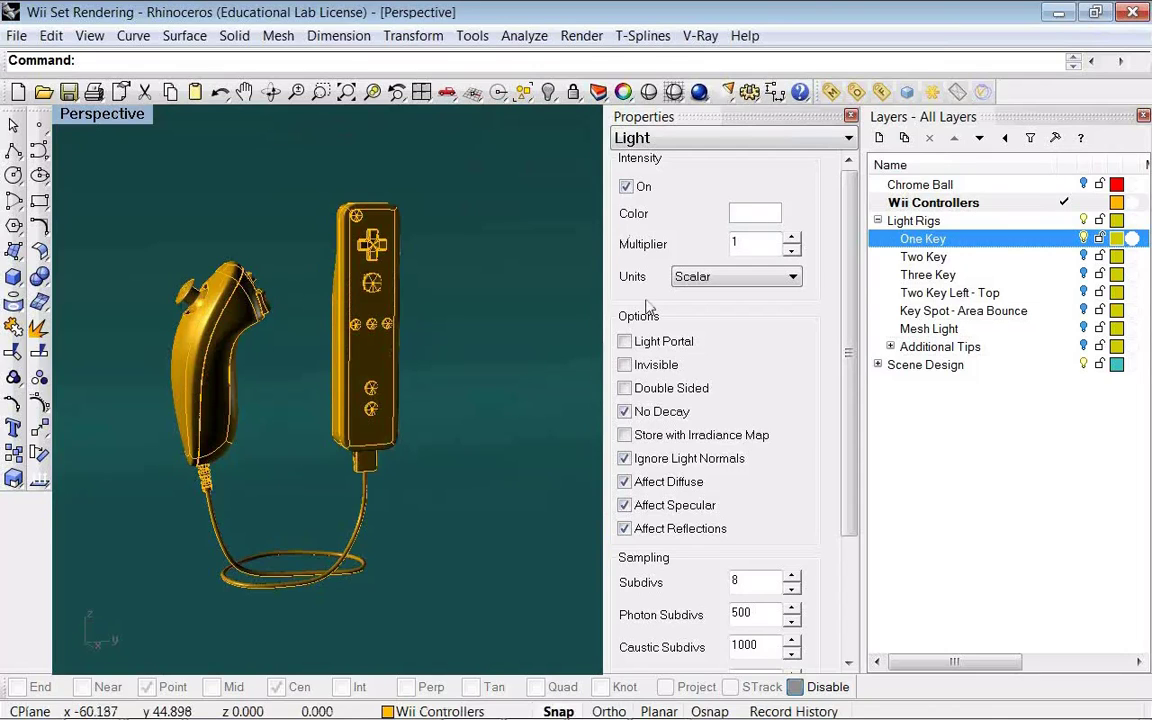
key(Left)
scroll(348, 272, down, 5)
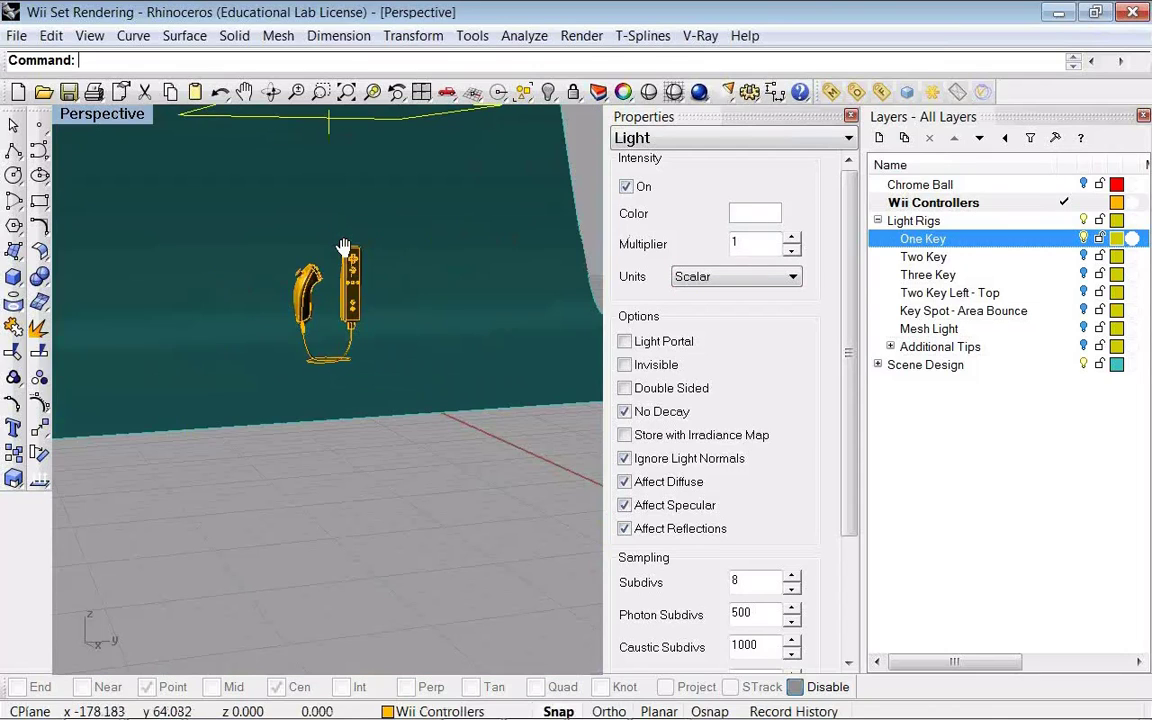
shift+right_drag(343, 247, 358, 322)
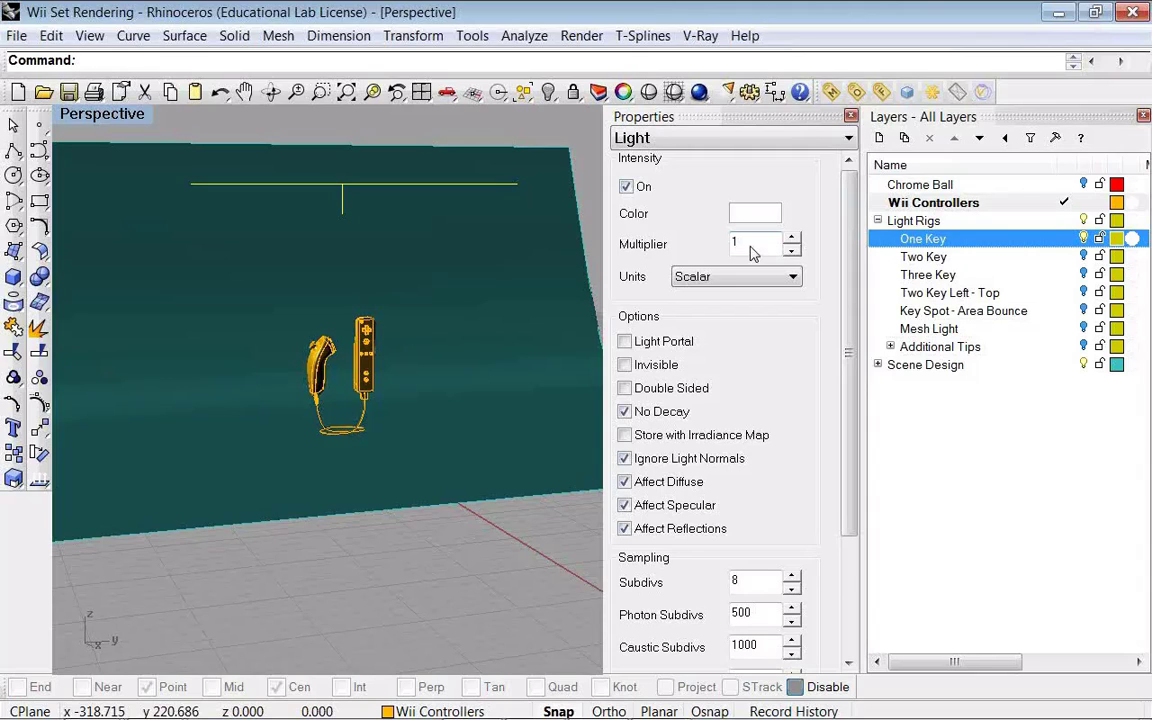
mouse_move(365, 223)
right_down()
mouse_move(402, 254)
mouse_move(376, 242)
right_up()
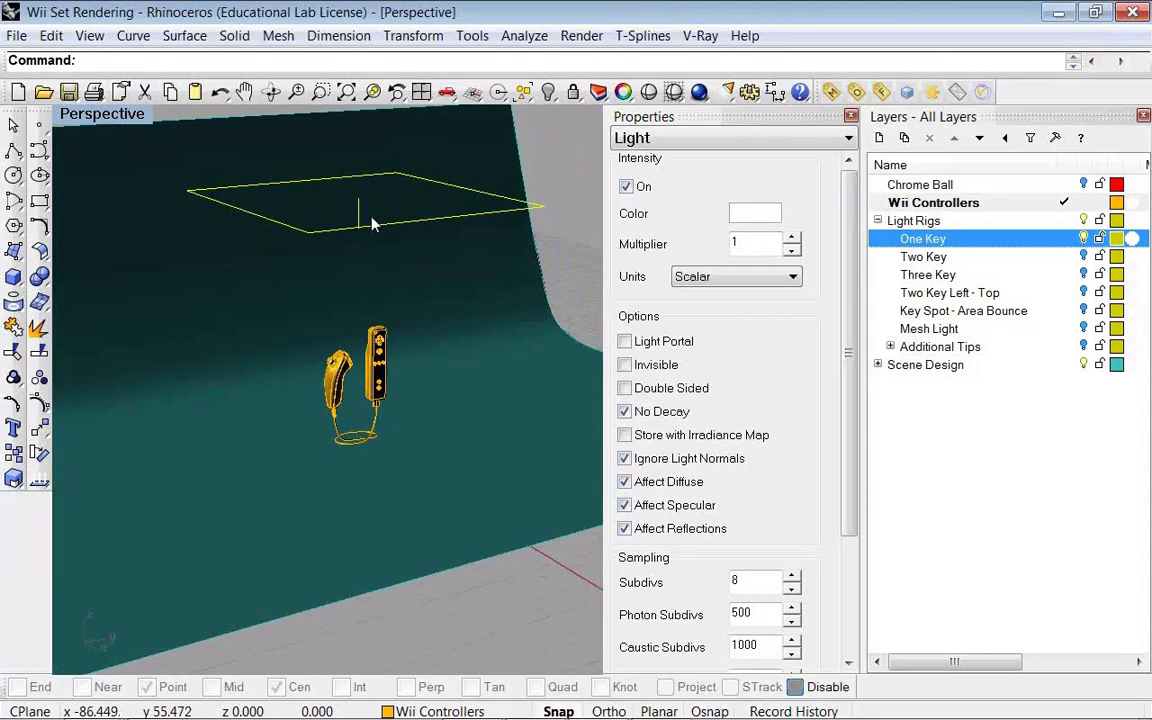
right_drag(334, 194, 442, 224)
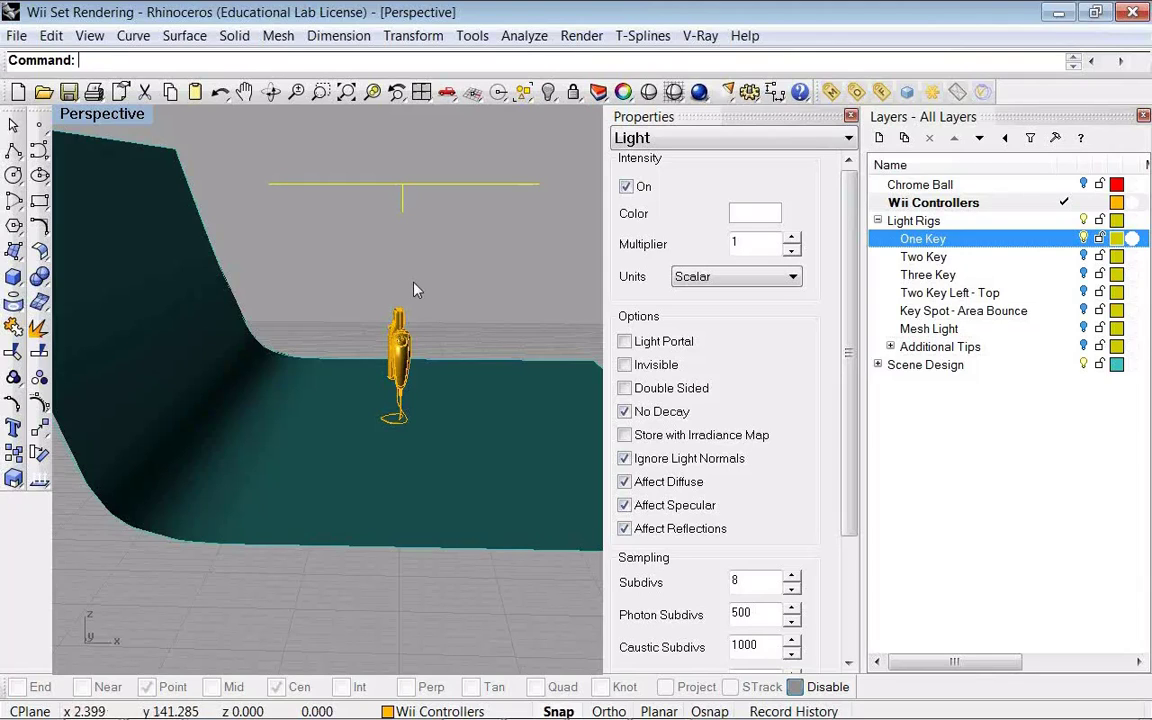
right_drag(468, 267, 342, 267)
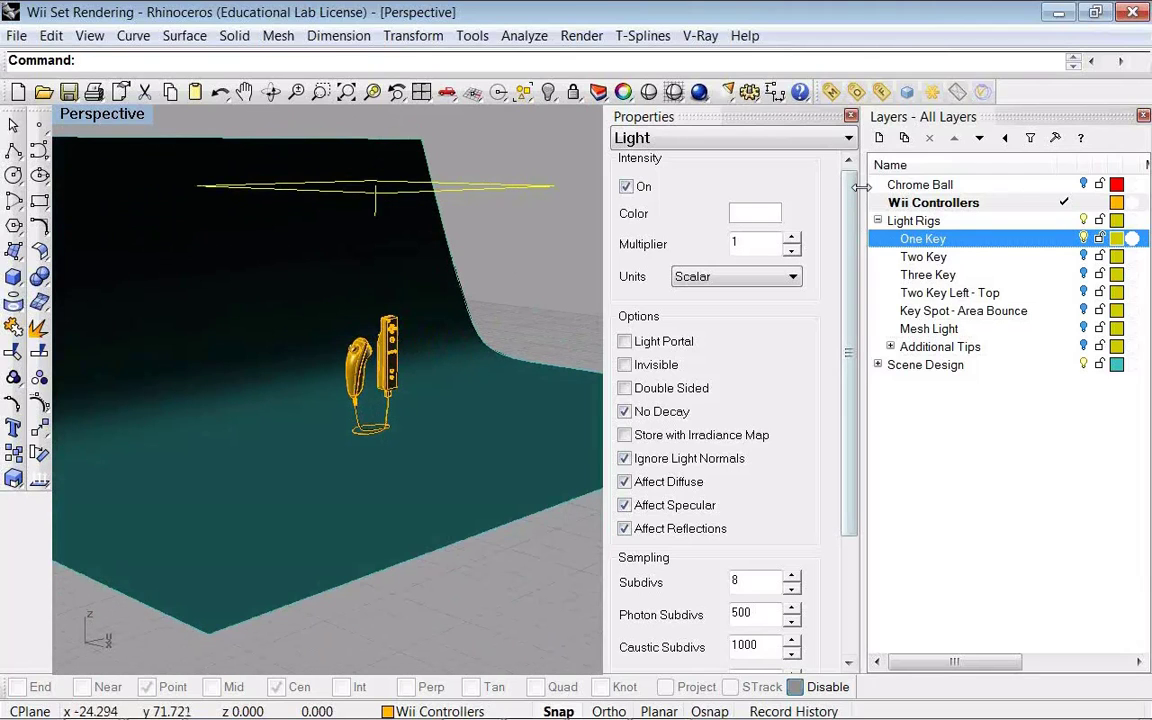
- Turn the overhead light's Invisible option on and back off
scroll(640, 228, down, 3)
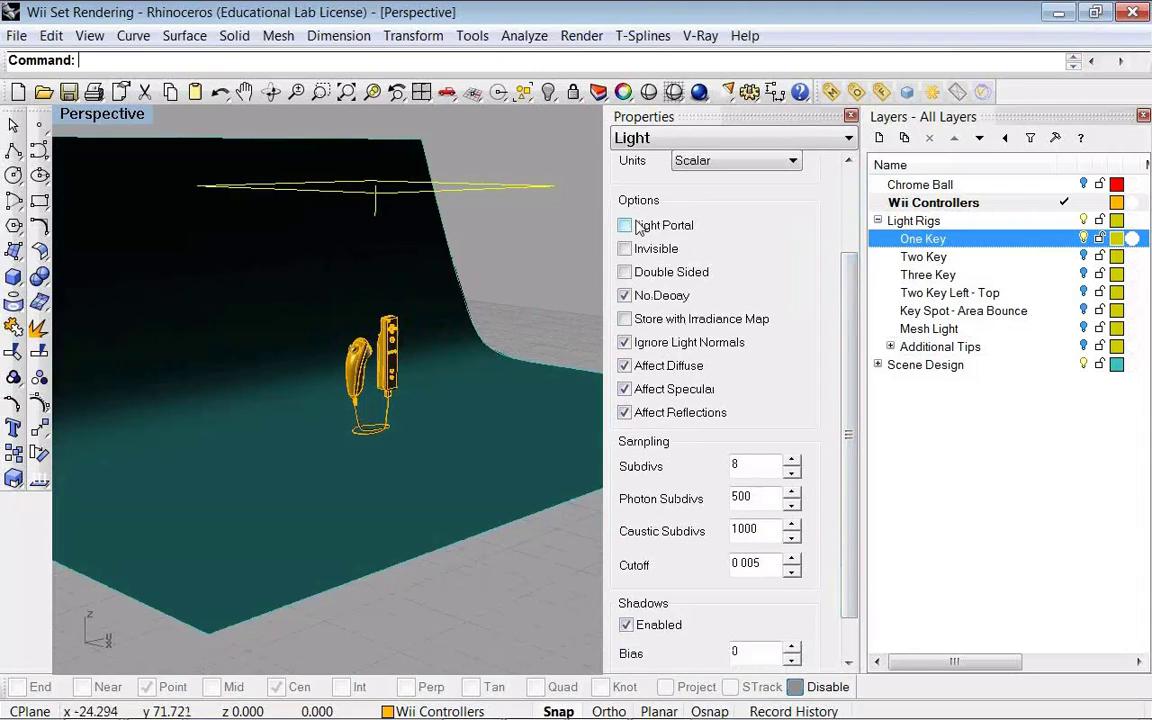
click(625, 249)
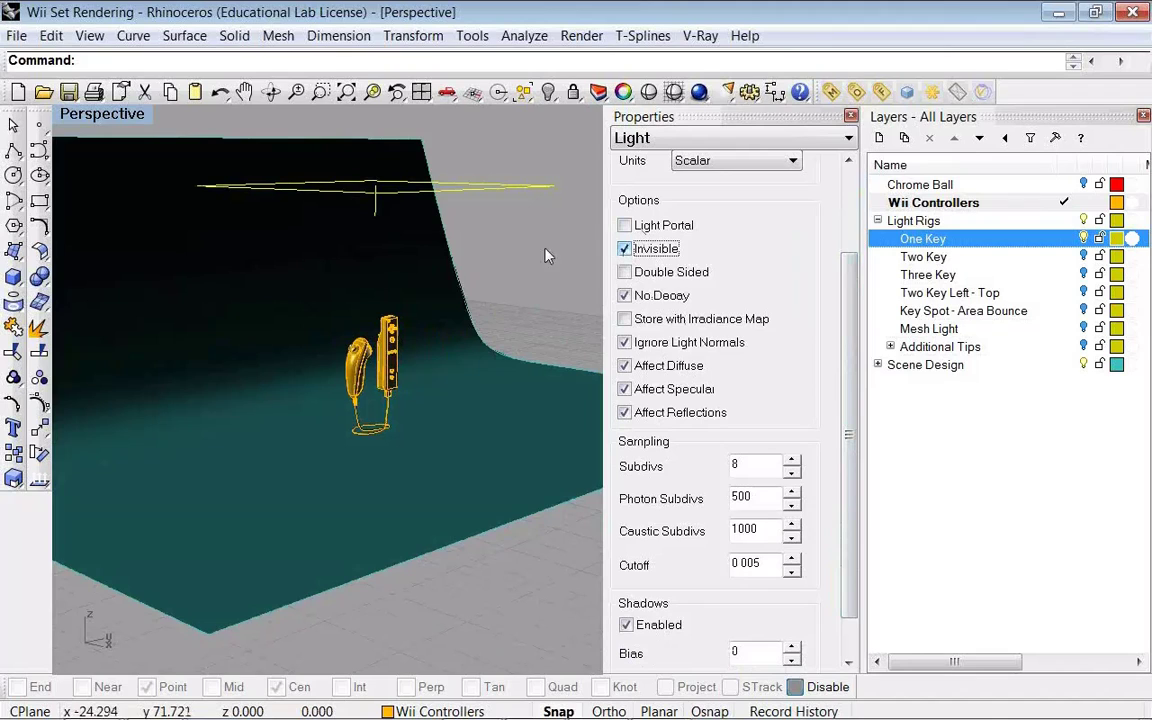
click(624, 249)
- Frame the two controllers in front of the backdrop, render the One Key lighting, and close the frame buffer
right_drag(430, 255, 447, 329)
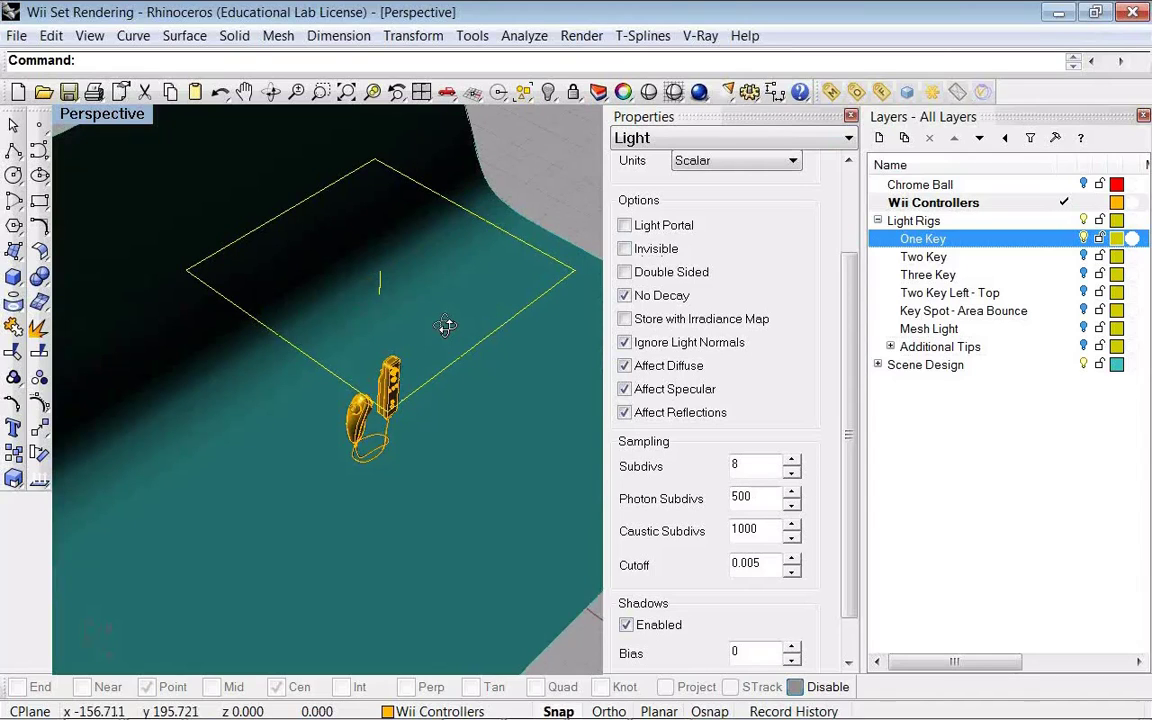
right_drag(446, 327, 436, 250)
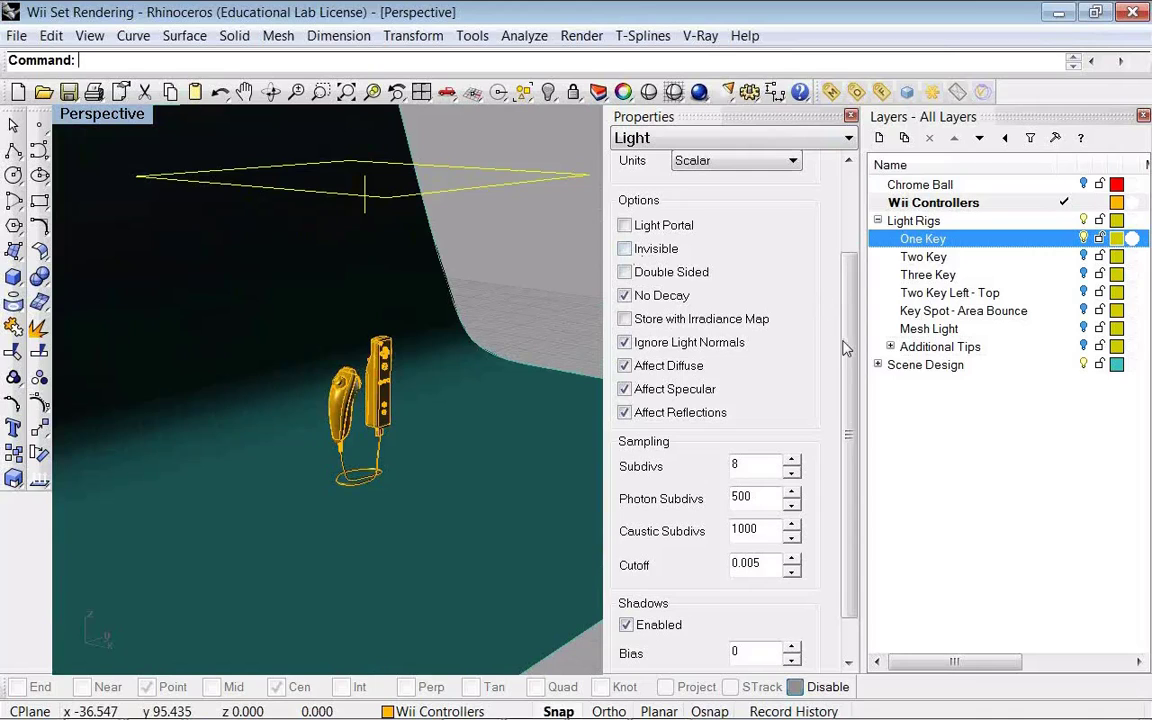
scroll(855, 360, up, 3)
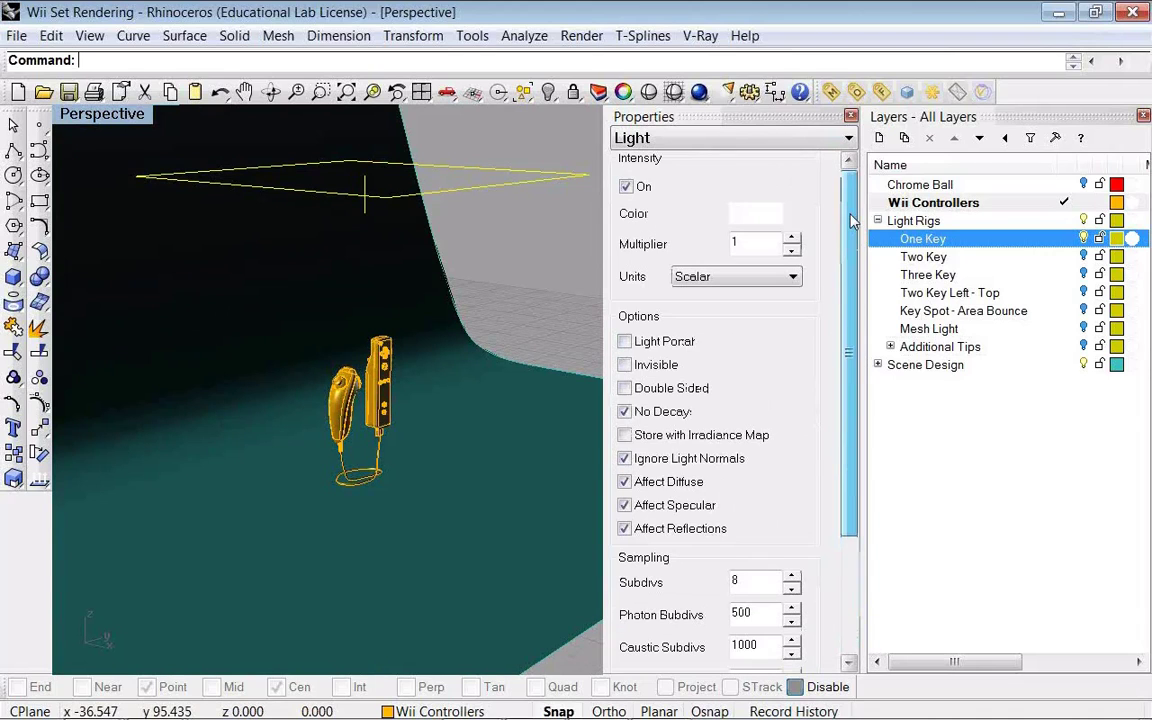
mouse_move(406, 219)
right_down()
mouse_move(475, 185)
mouse_move(403, 254)
mouse_move(407, 198)
right_up()
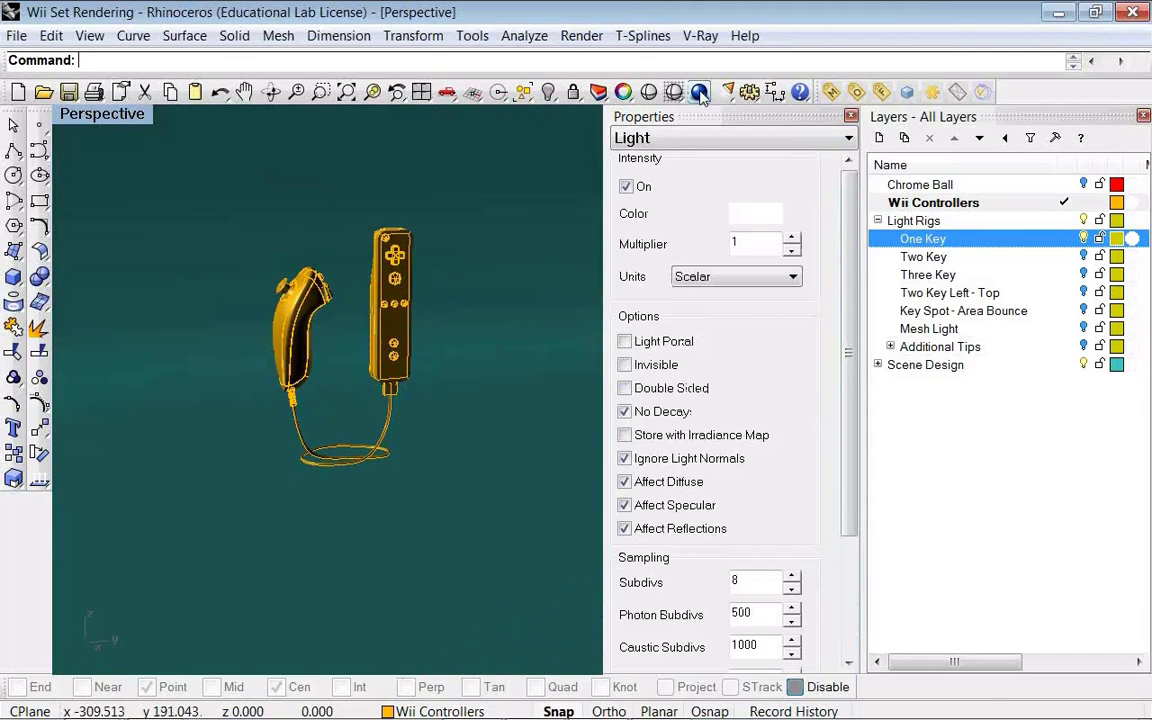
click(700, 92)
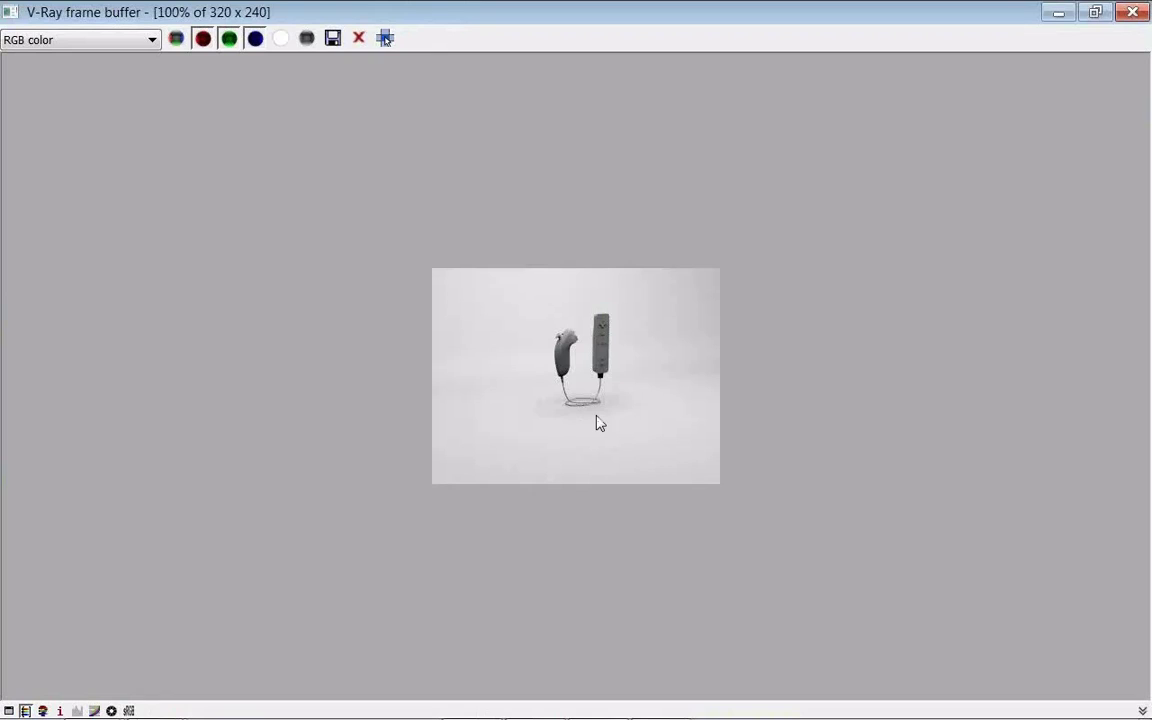
click(1133, 13)
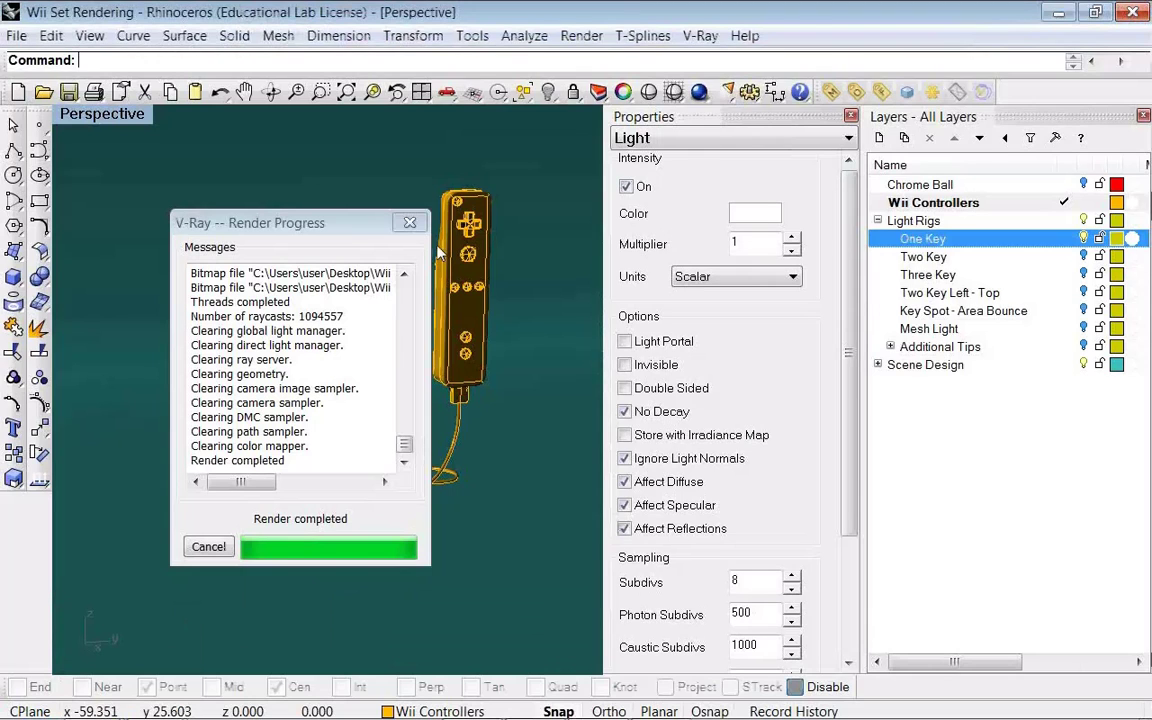
- Switch the visible light rig from One Key to Two Key, render the scene, and close the frame buffer
right_drag(443, 308, 474, 308)
scroll(474, 308, down, 7)
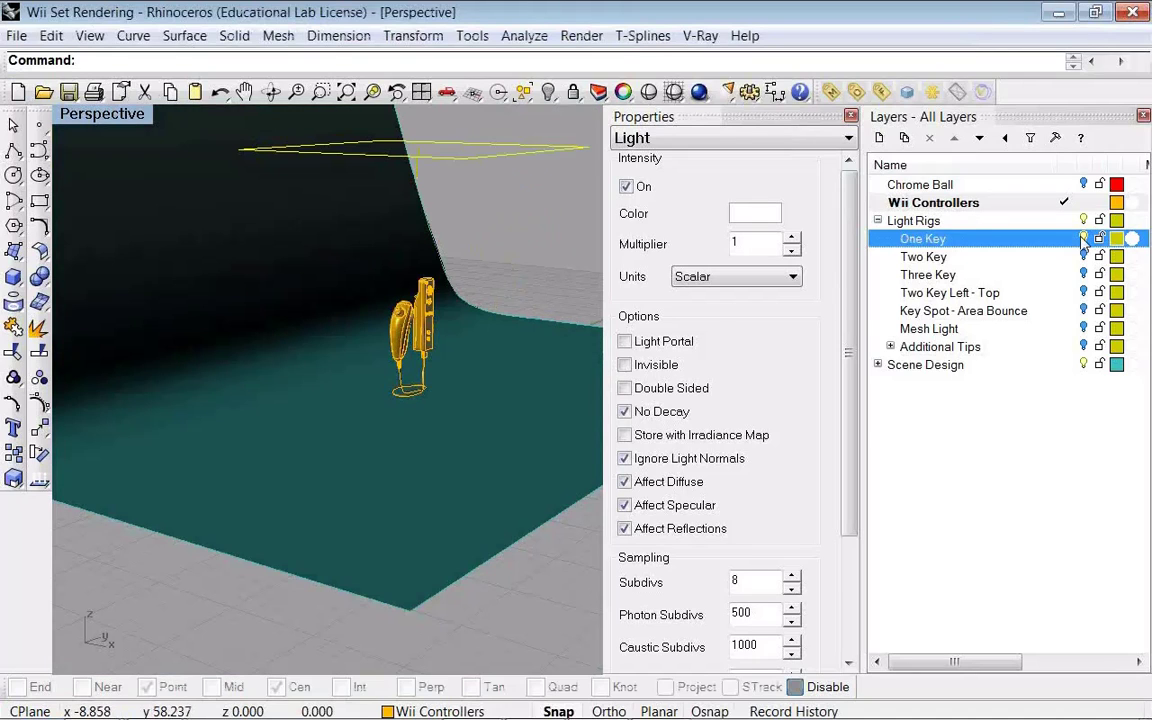
click(1085, 257)
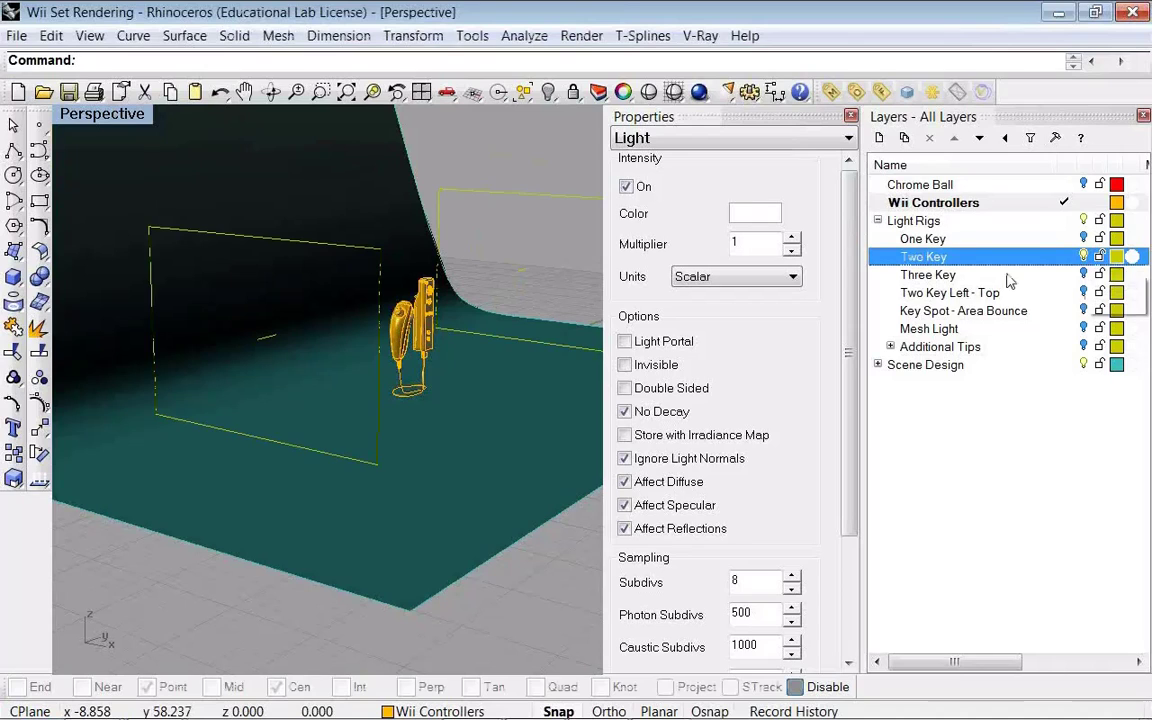
mouse_move(440, 300)
right_down()
mouse_move(283, 302)
mouse_move(424, 298)
right_up()
click(699, 92)
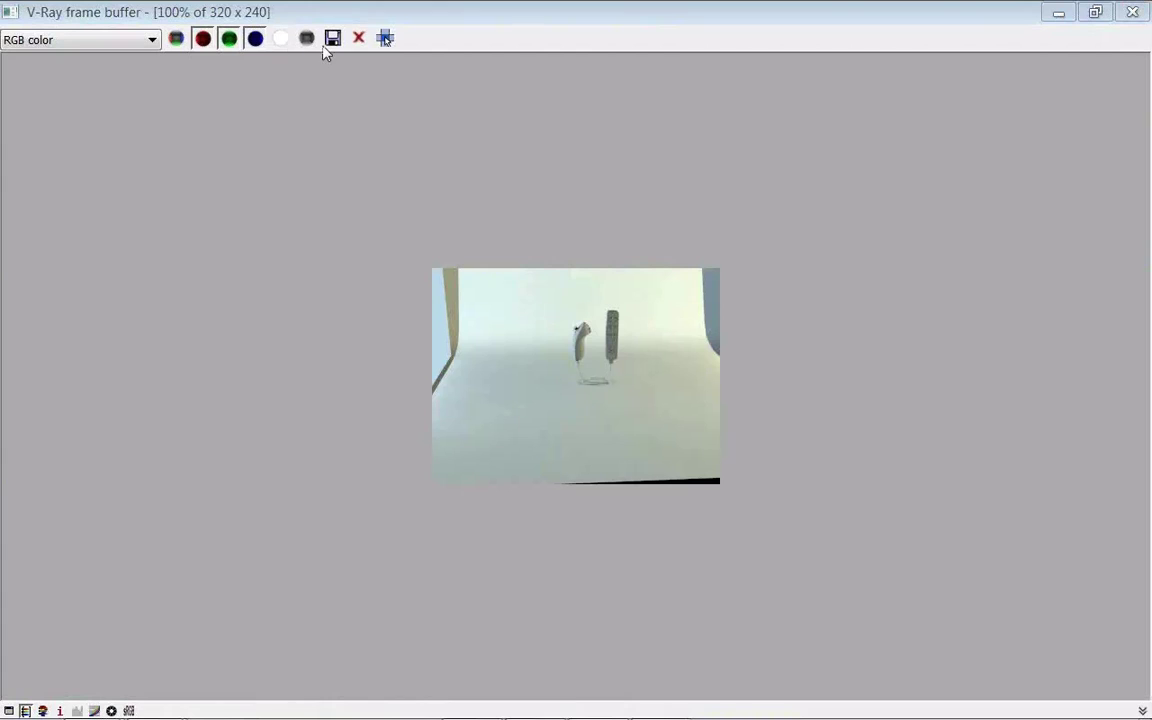
click(1132, 13)
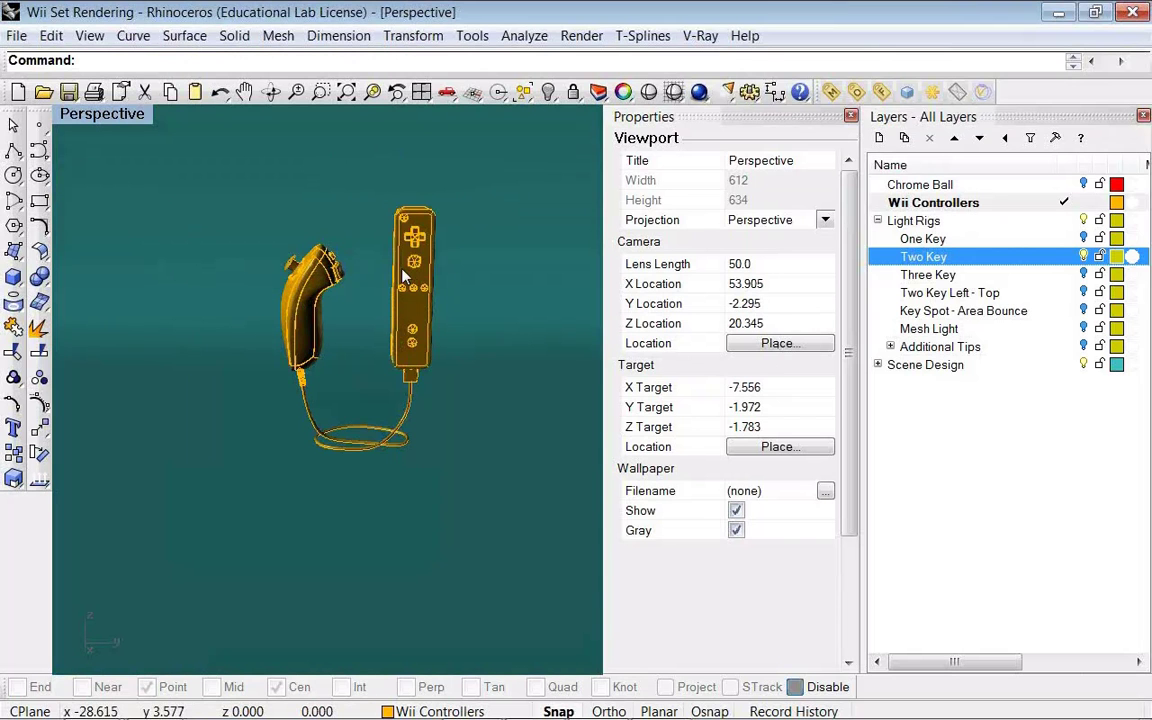
- Render a closer view of the controllers with the Two Key rig and close the frame buffer and render progress
scroll(405, 275, up, 3)
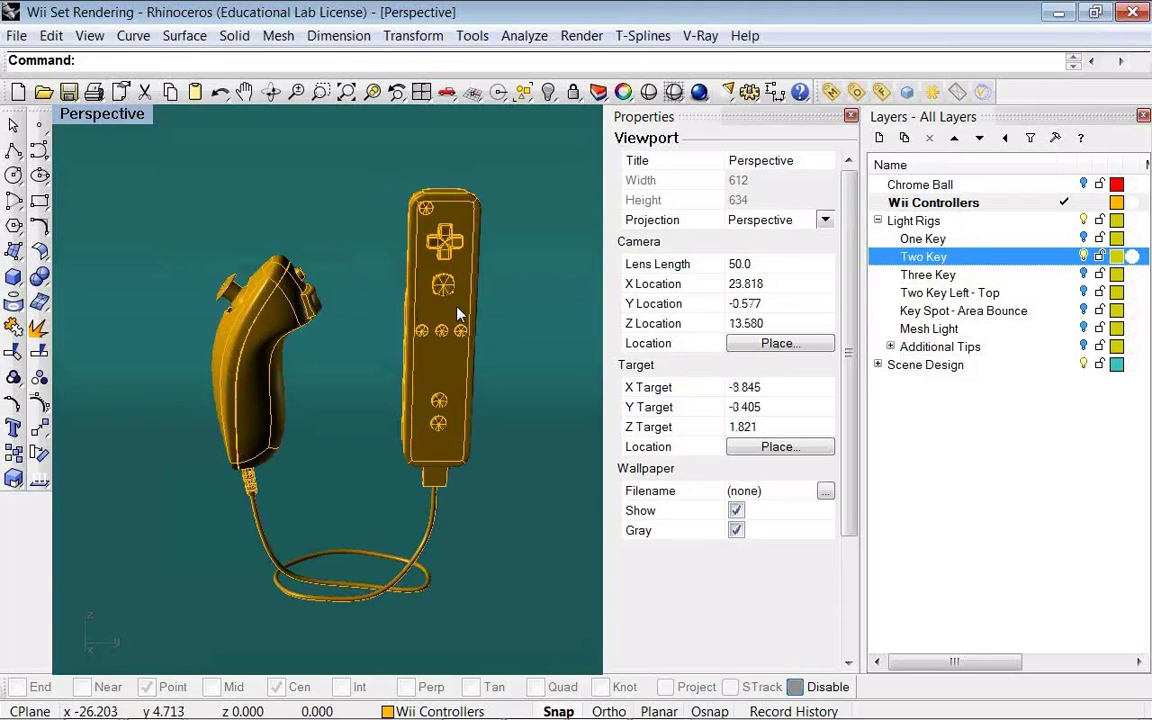
click(458, 314)
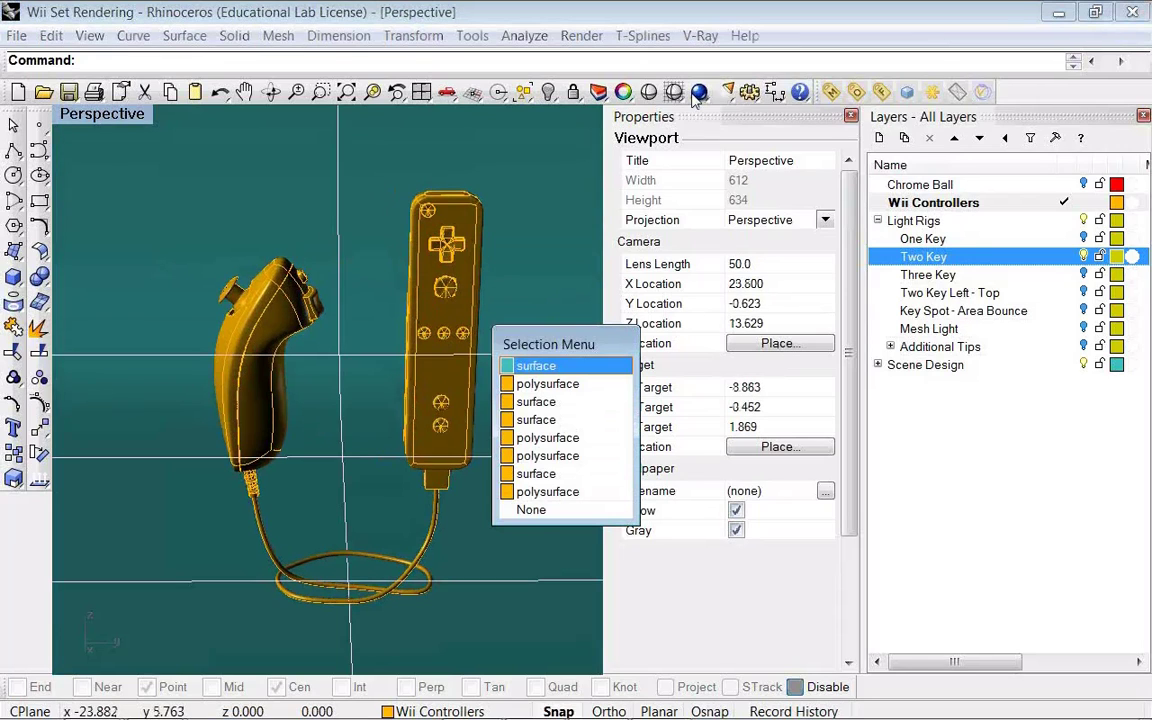
click(699, 92)
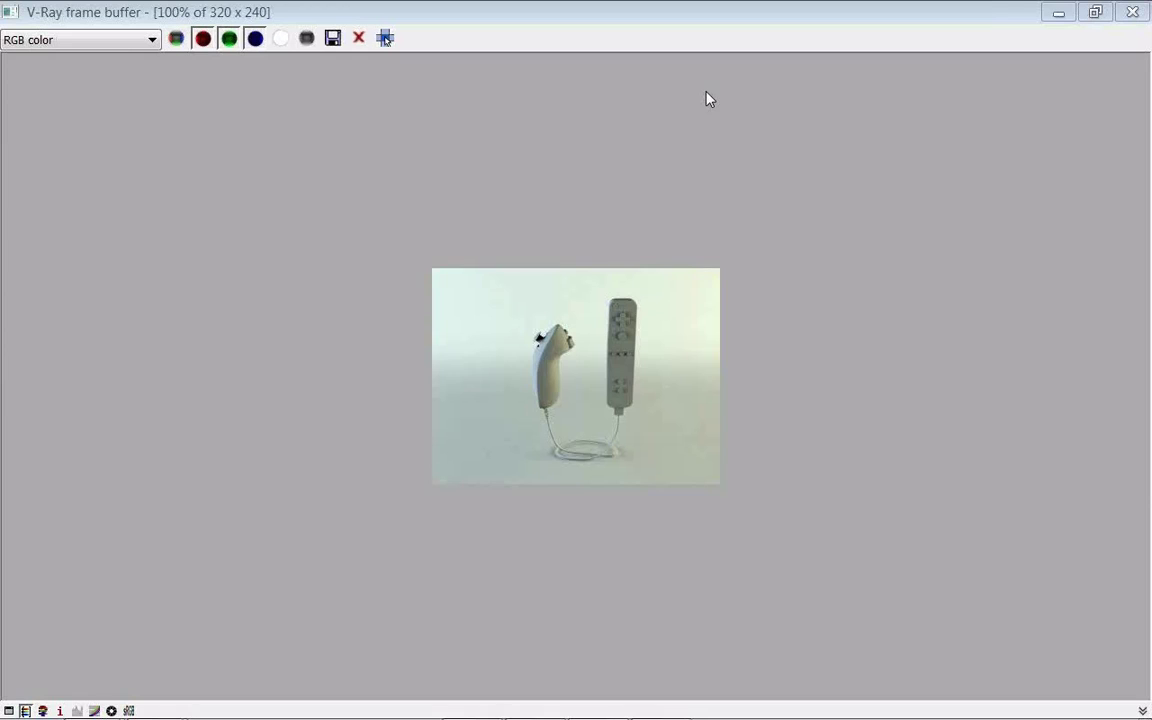
click(1131, 13)
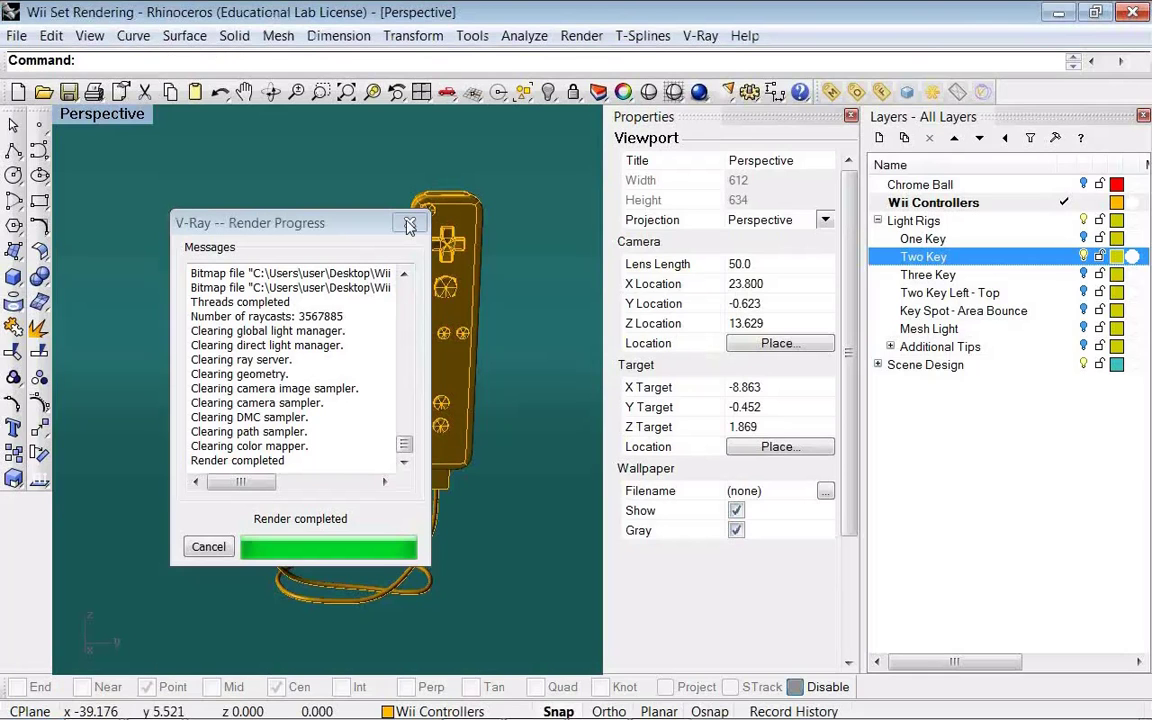
click(409, 223)
- Restore the four-viewport layout and move the light on the negative-Y side from (0, -21) to (3, -14) in the Top view
right_drag(416, 238, 420, 278)
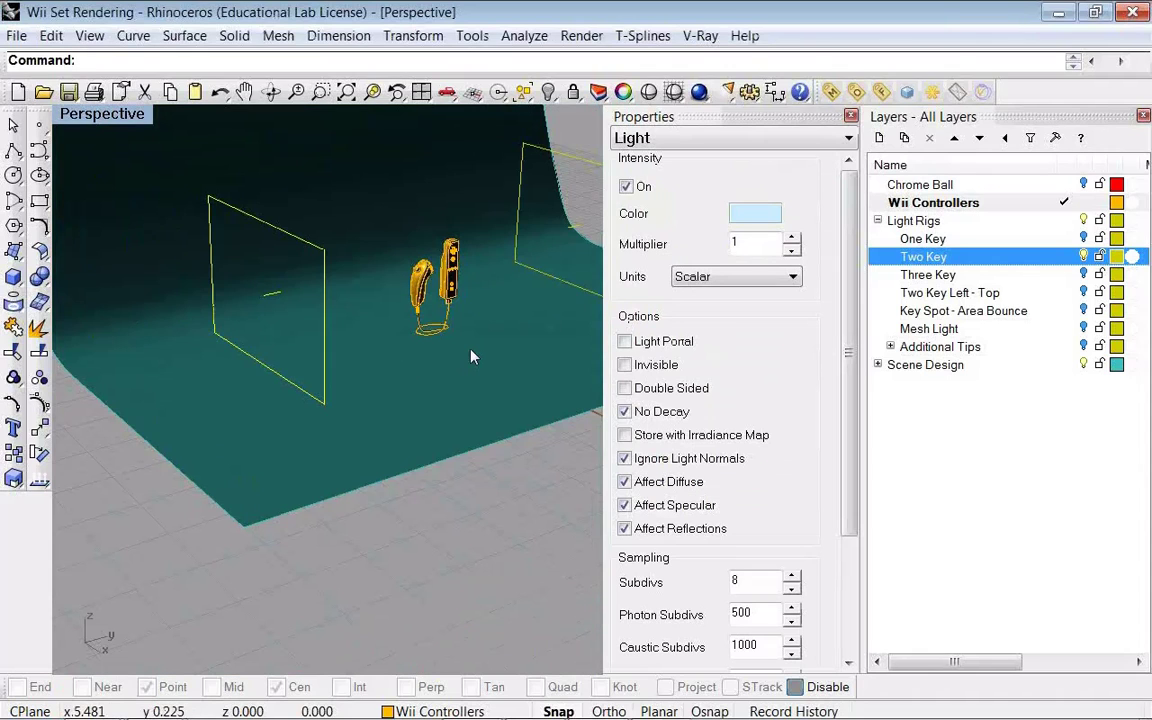
right_drag(473, 357, 450, 347)
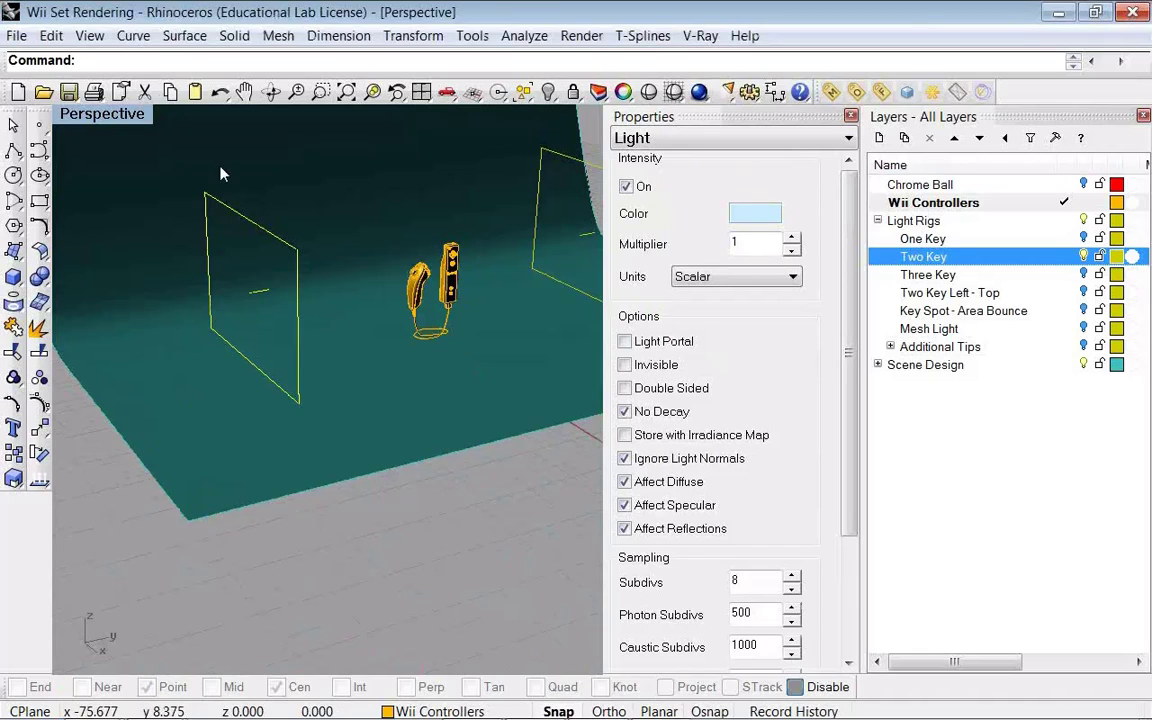
double_click(120, 113)
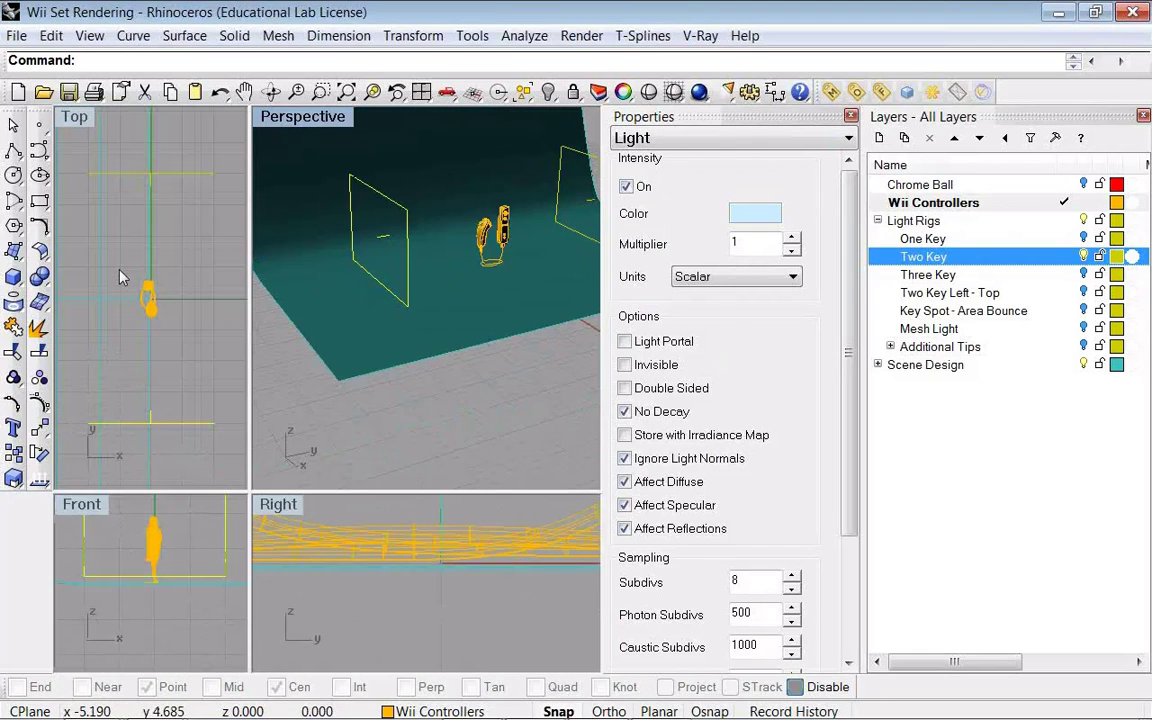
click(40, 430)
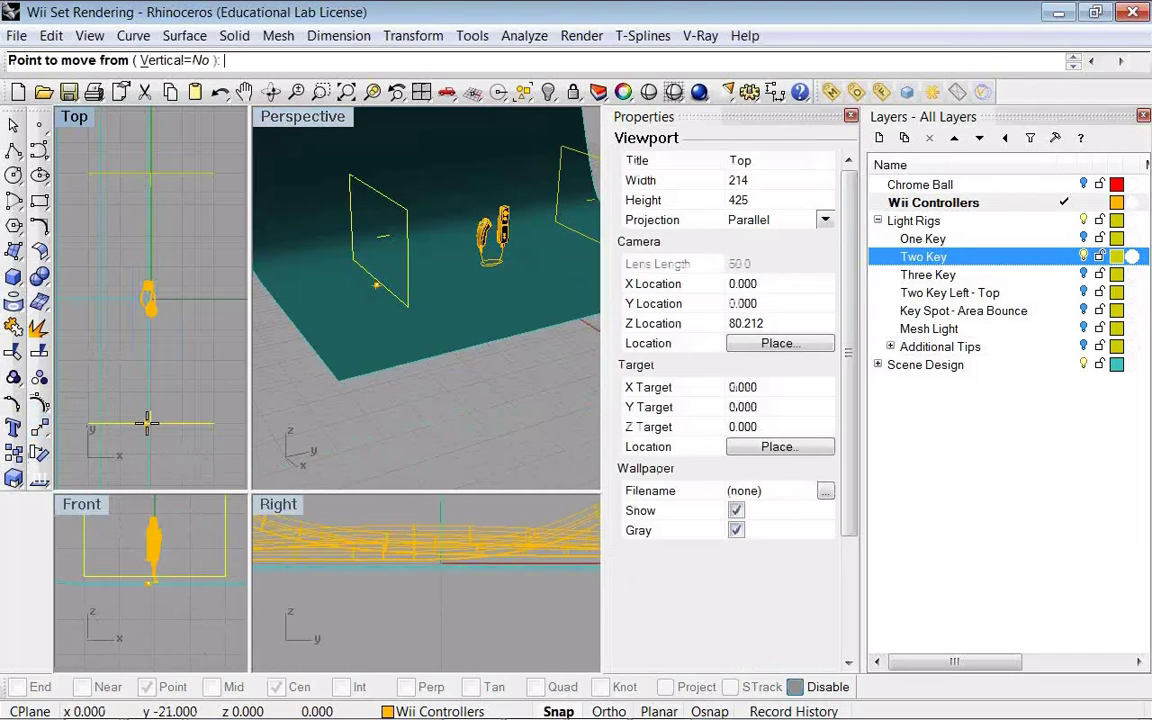
click(147, 423)
click(166, 386)
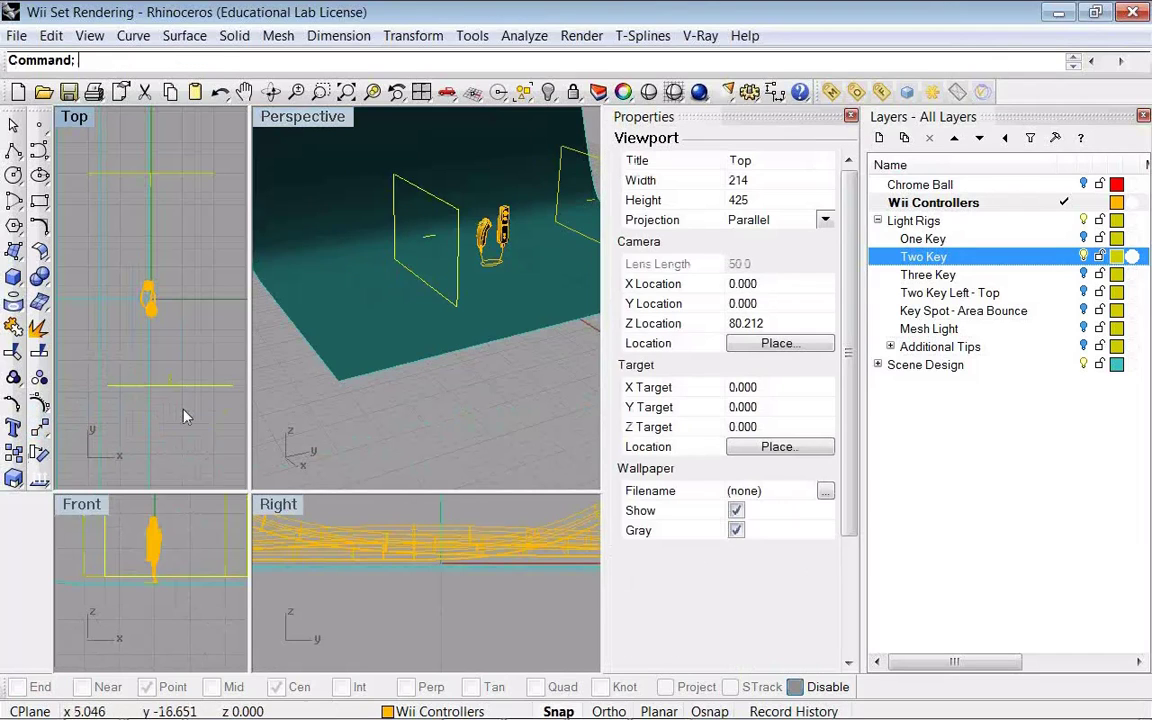
- Rotate the moved light about its midpoint at (3, -14) by about 12.5 degrees in the Top view
click(39, 402)
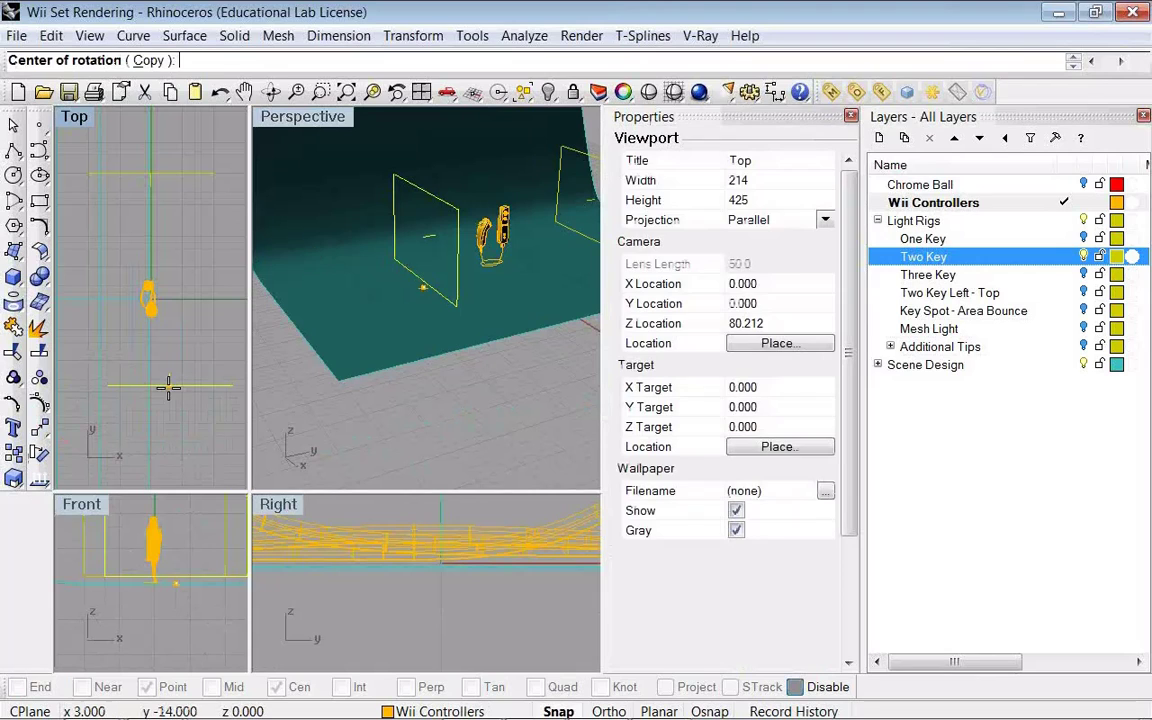
click(169, 386)
click(222, 386)
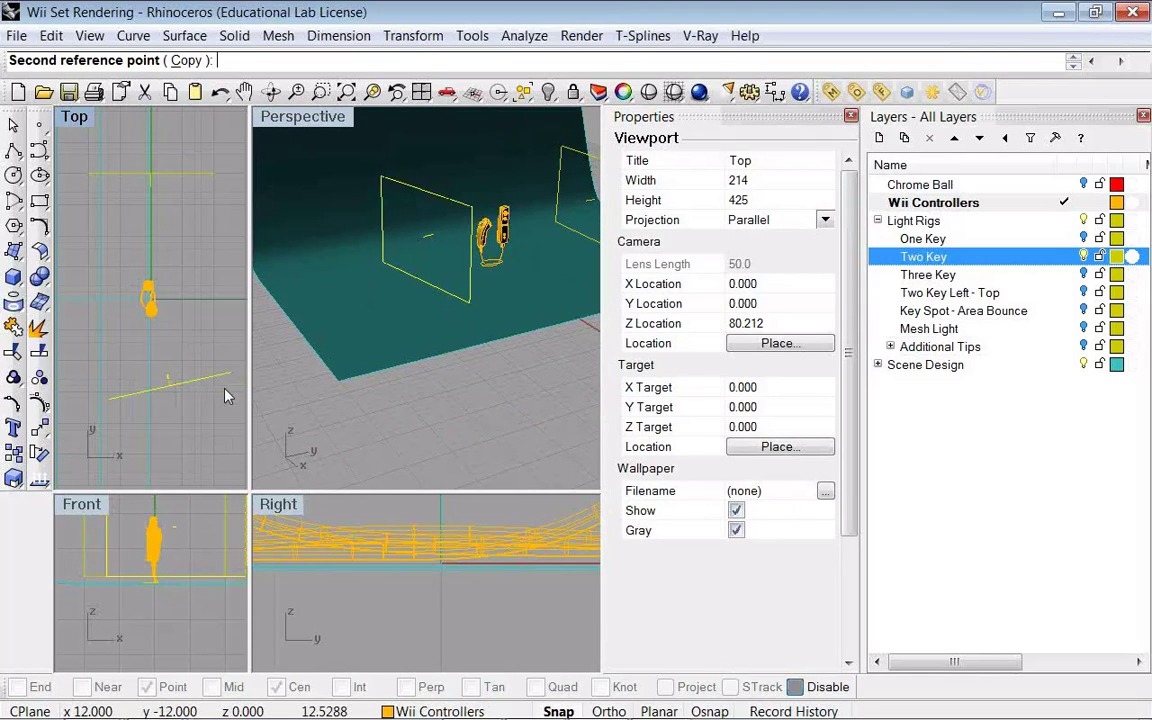
click(226, 374)
- Rotate the light at (0, 20) about 40 degrees clockwise around its midpoint and move it to about (11, 12) in the Top view
click(39, 402)
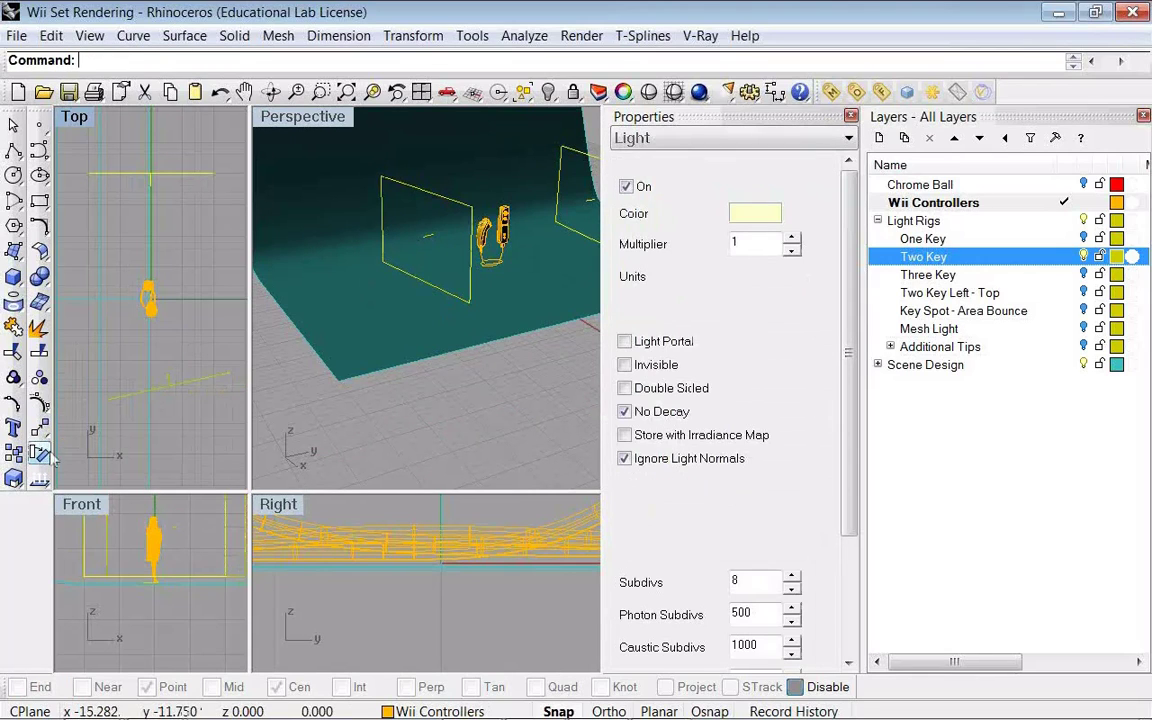
click(152, 174)
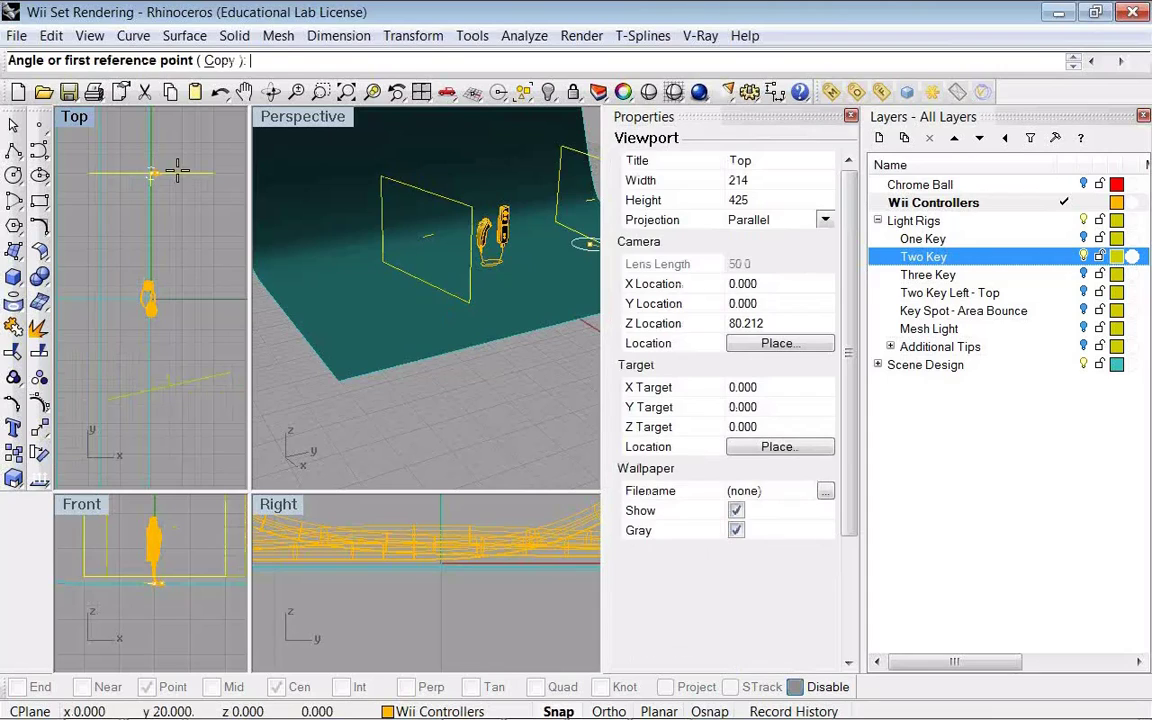
click(236, 177)
click(206, 190)
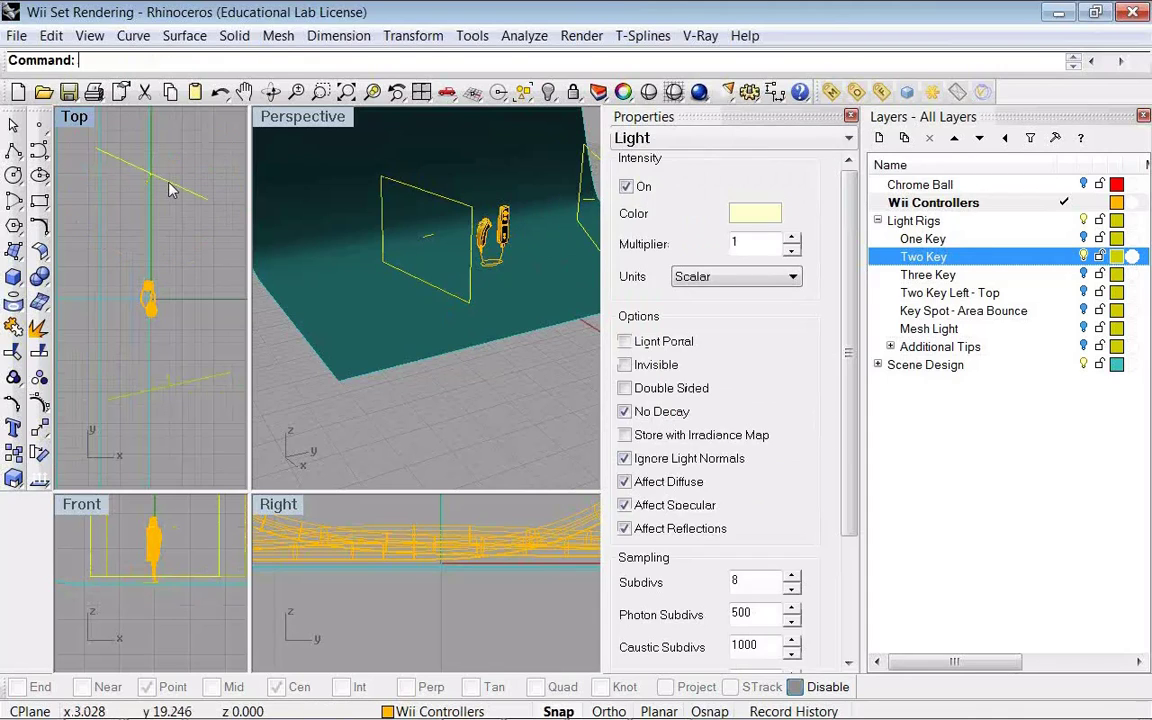
key(Return)
click(151, 176)
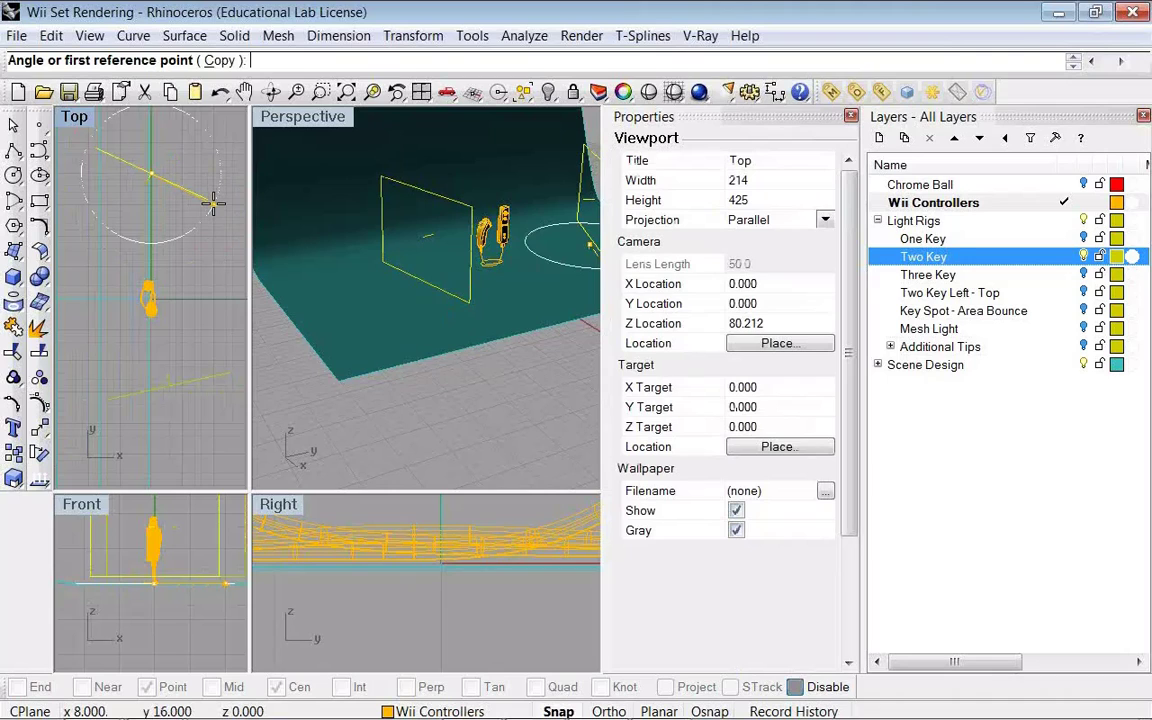
click(213, 203)
click(178, 196)
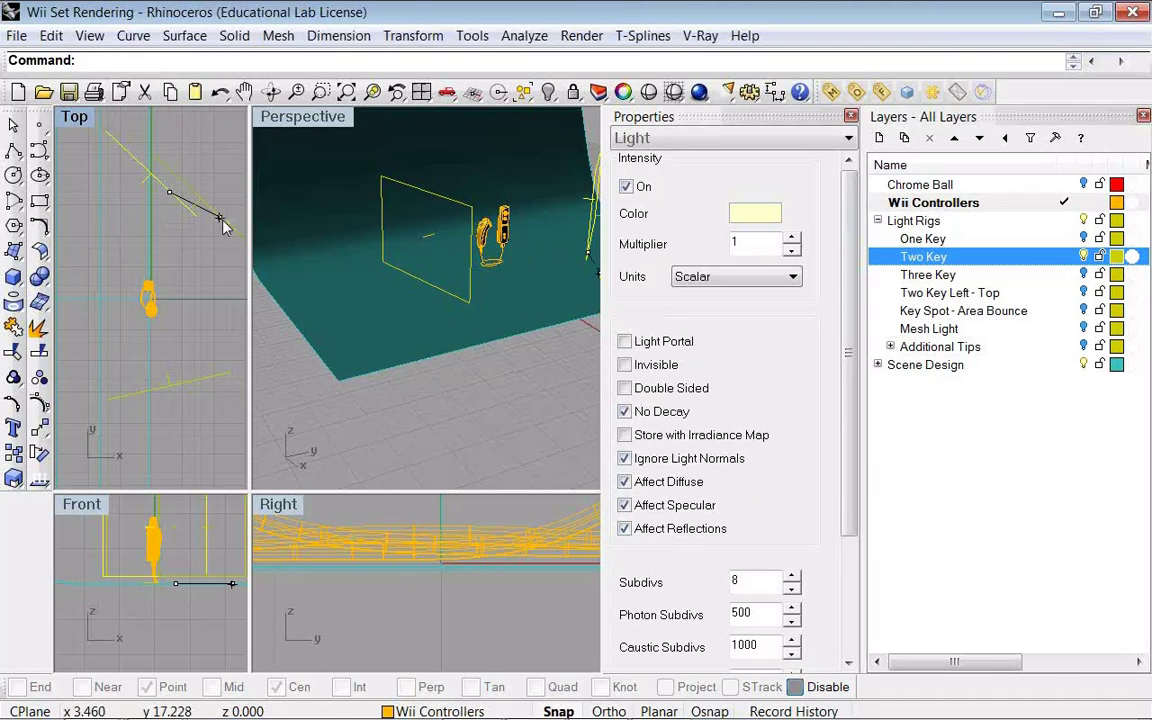
mouse_move(205, 215)
mouse_down()
mouse_move(226, 232)
mouse_move(214, 214)
mouse_up()
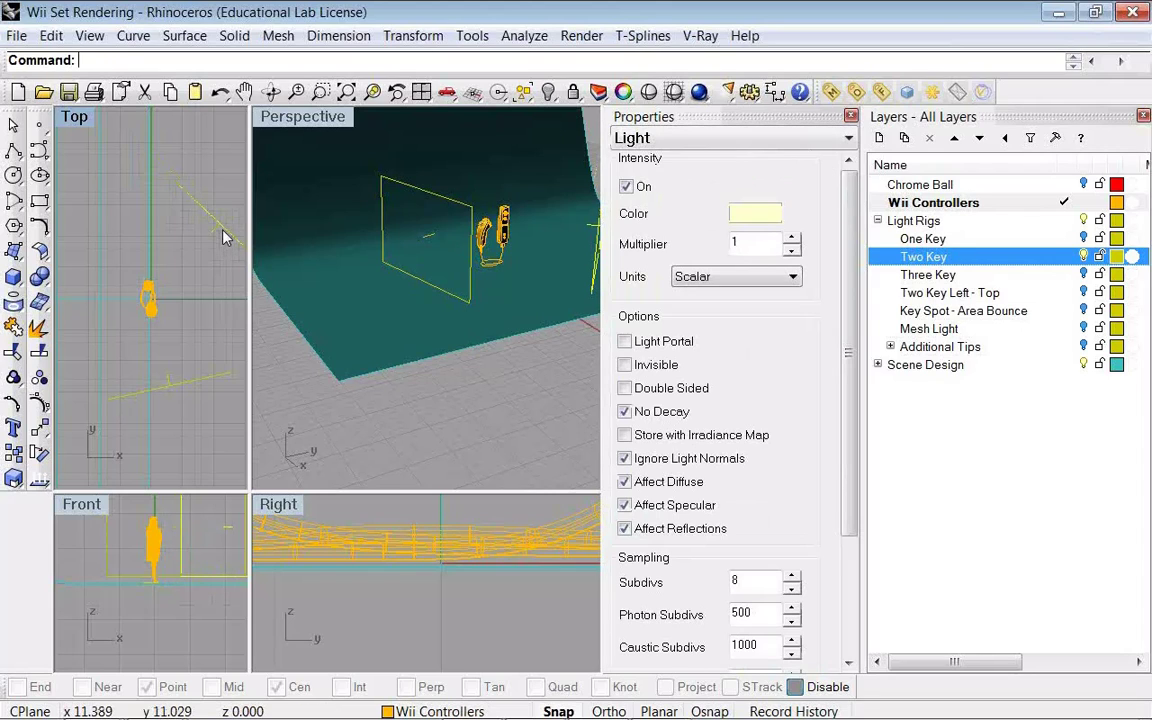
- Render a close Perspective view of the controllers with the repositioned lights and close the frame buffer
click(495, 282)
scroll(495, 282, up, 5)
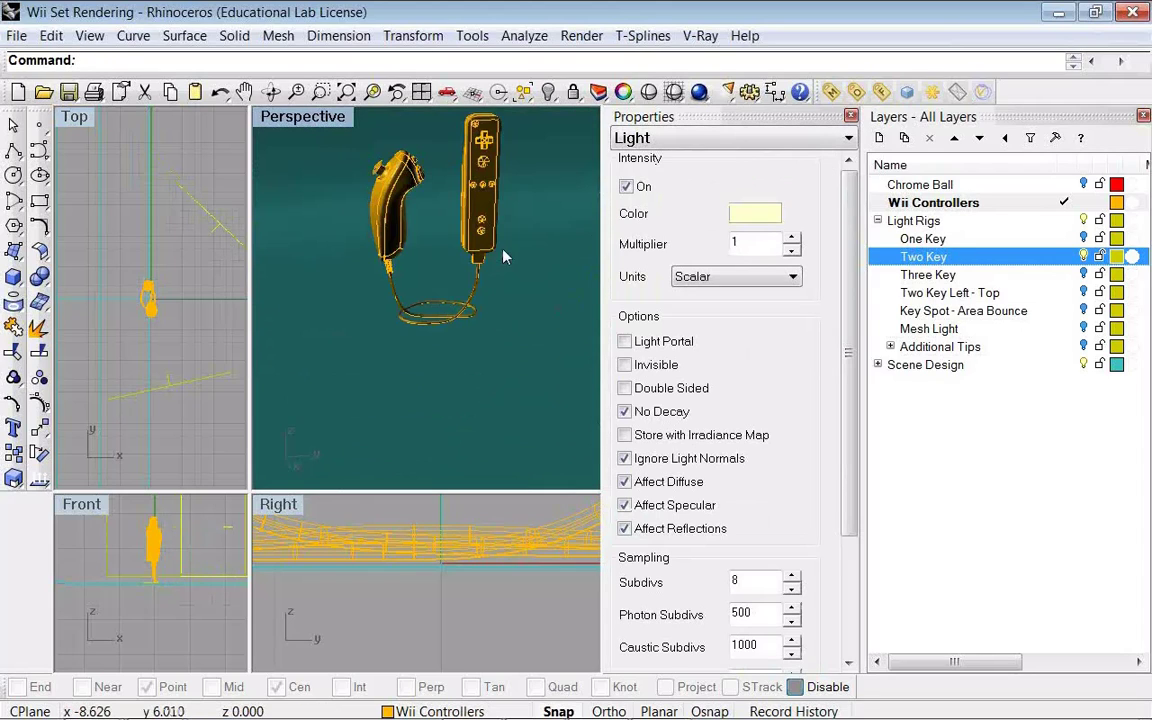
scroll(503, 313, up, 2)
scroll(500, 293, down, 1)
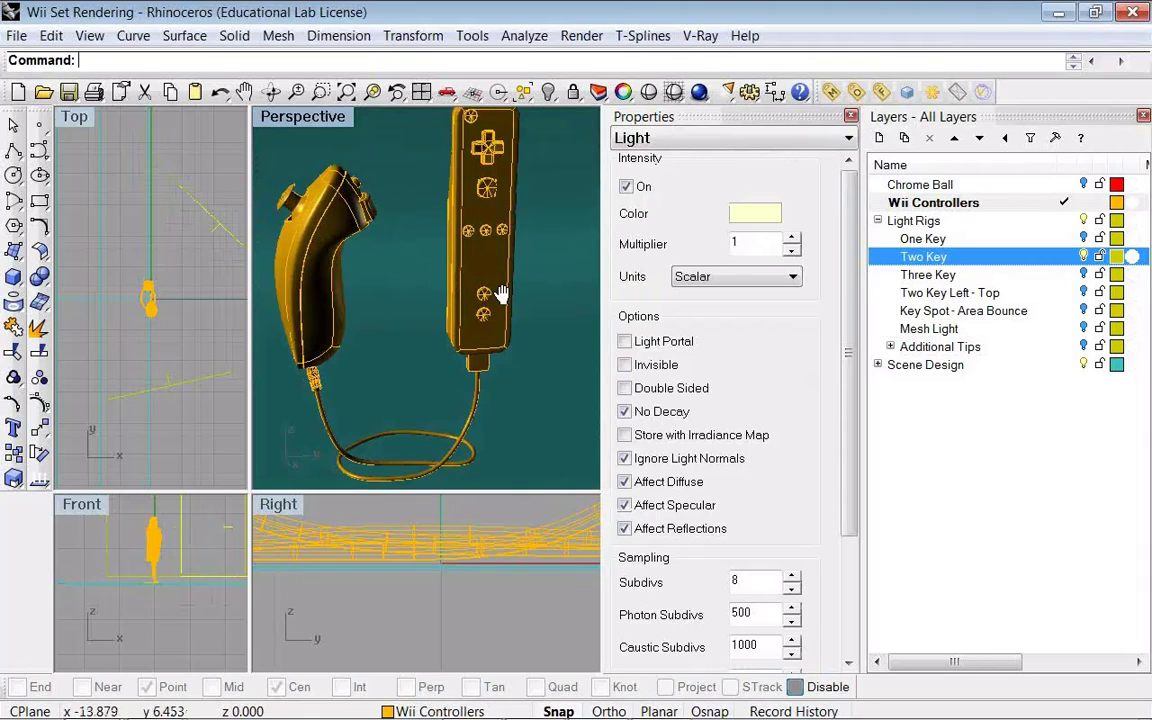
right_drag(500, 293, 460, 267)
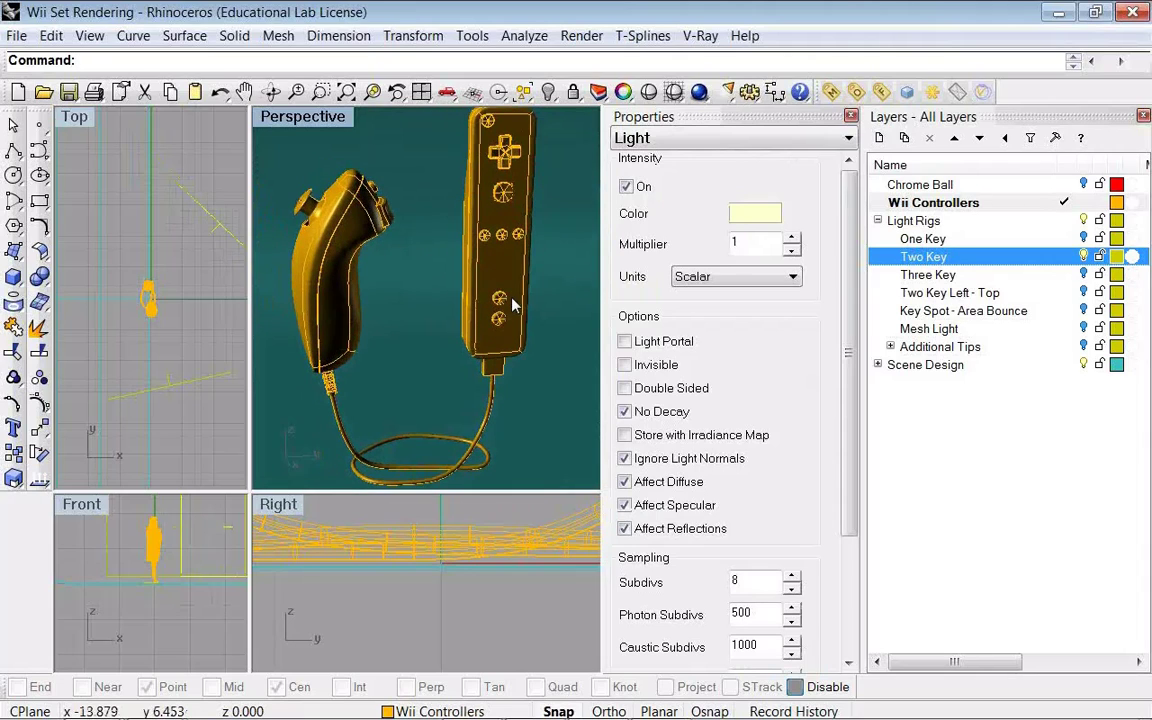
click(700, 92)
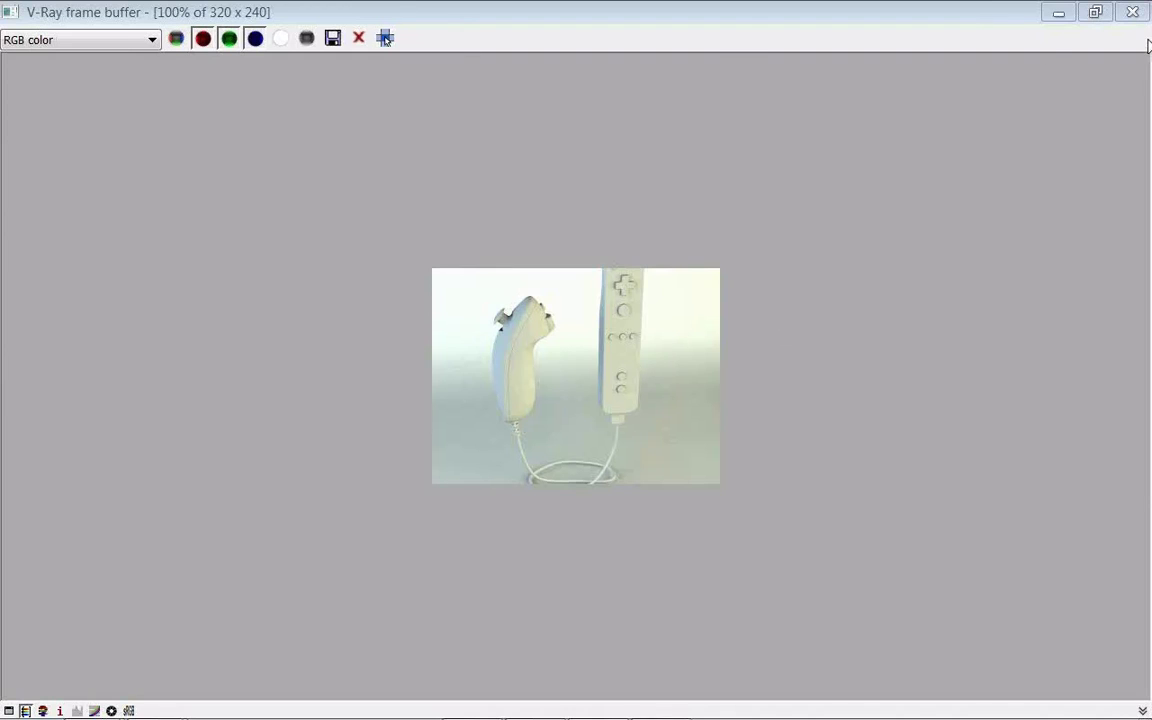
click(1136, 12)
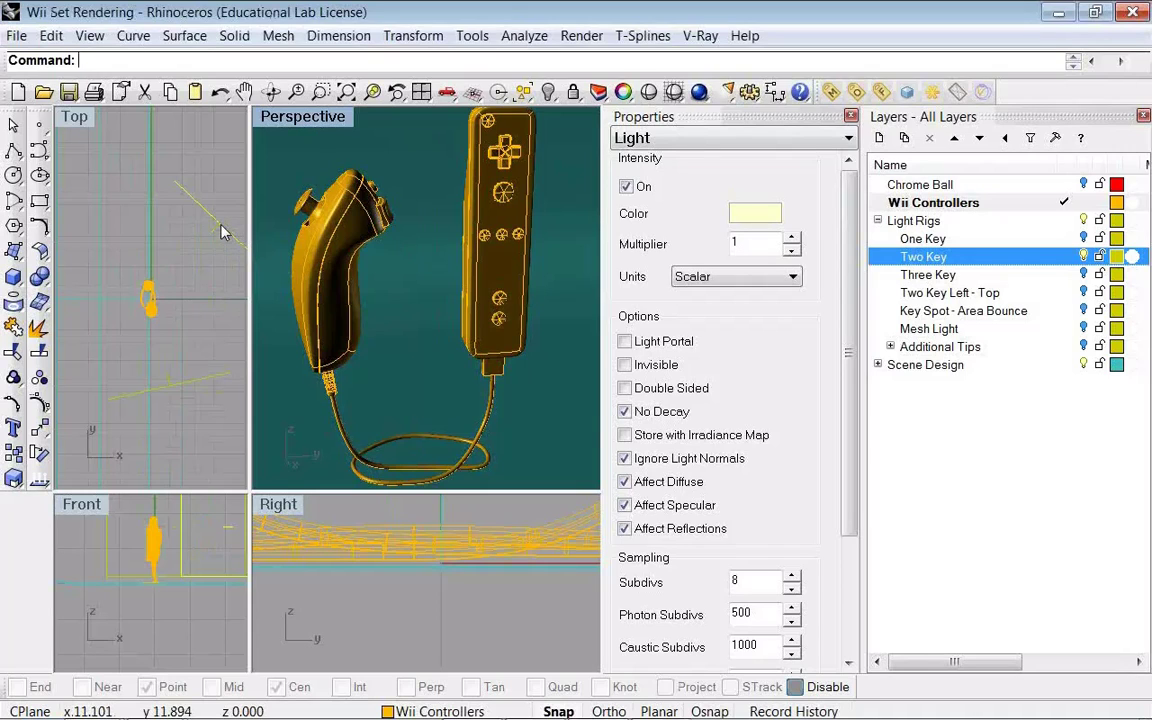
- Set the multiplier of the warm yellow light on the positive-Y side to 0.5
click(223, 232)
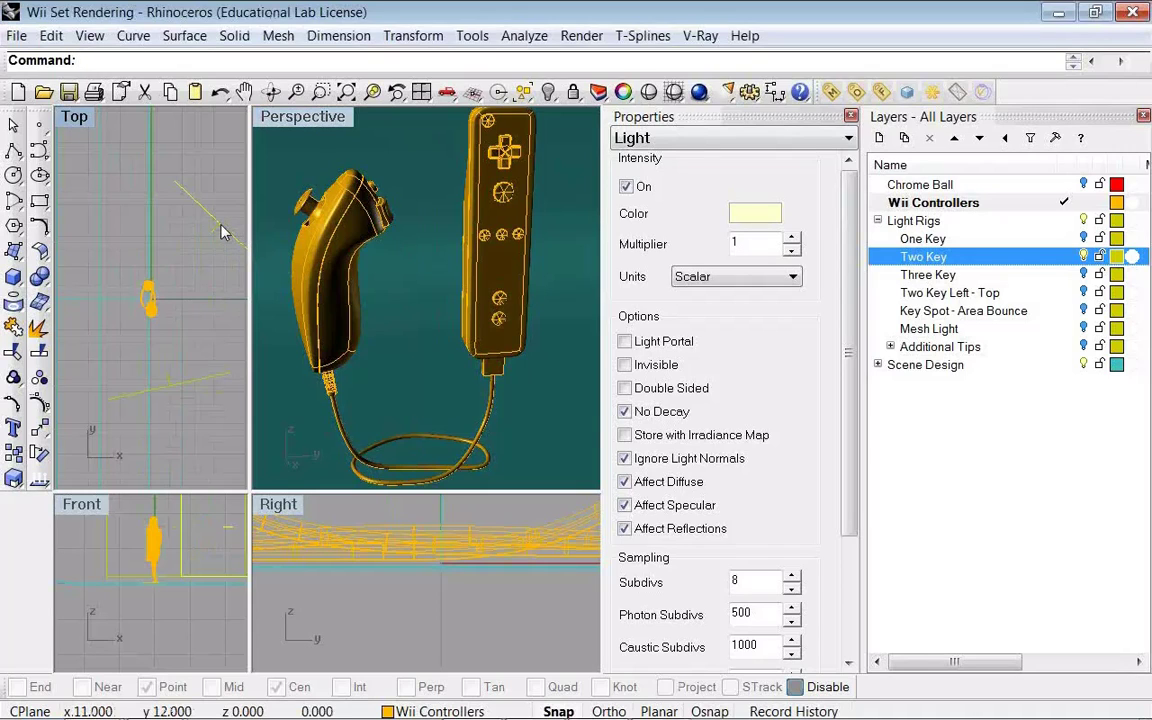
double_click(756, 244)
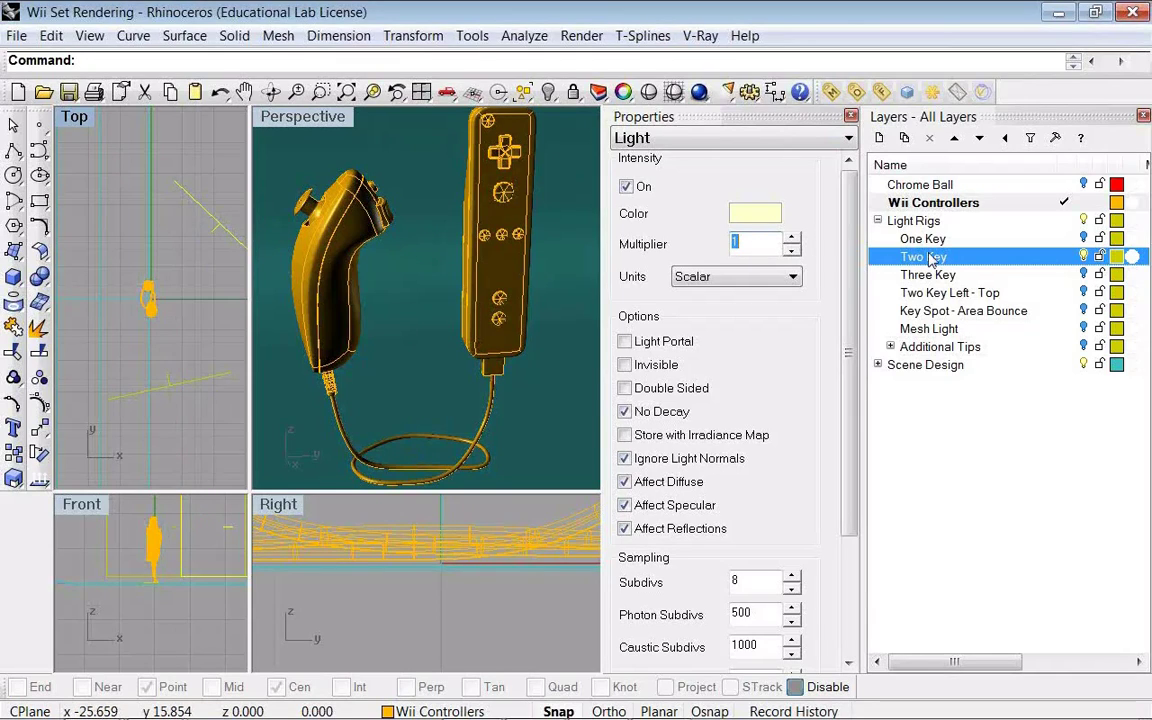
key(BackSpace)
text(.5)
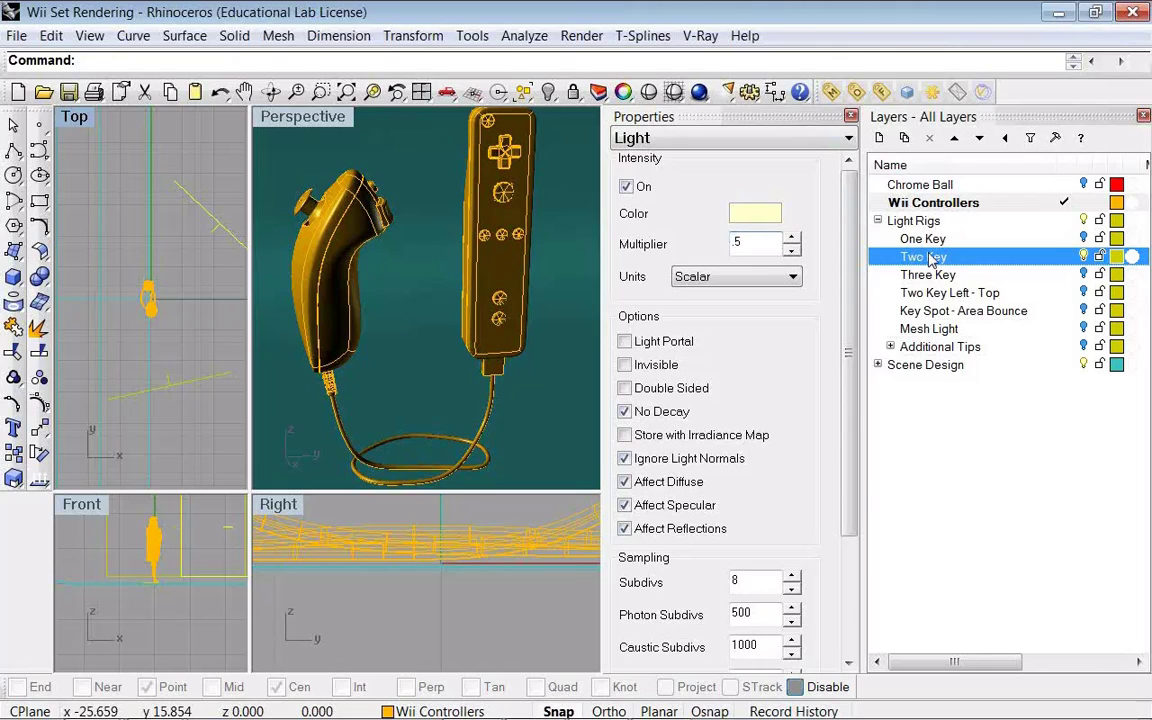
- Render the Perspective view with the dimmed yellow light and close the frame buffer and render progress
click(330, 128)
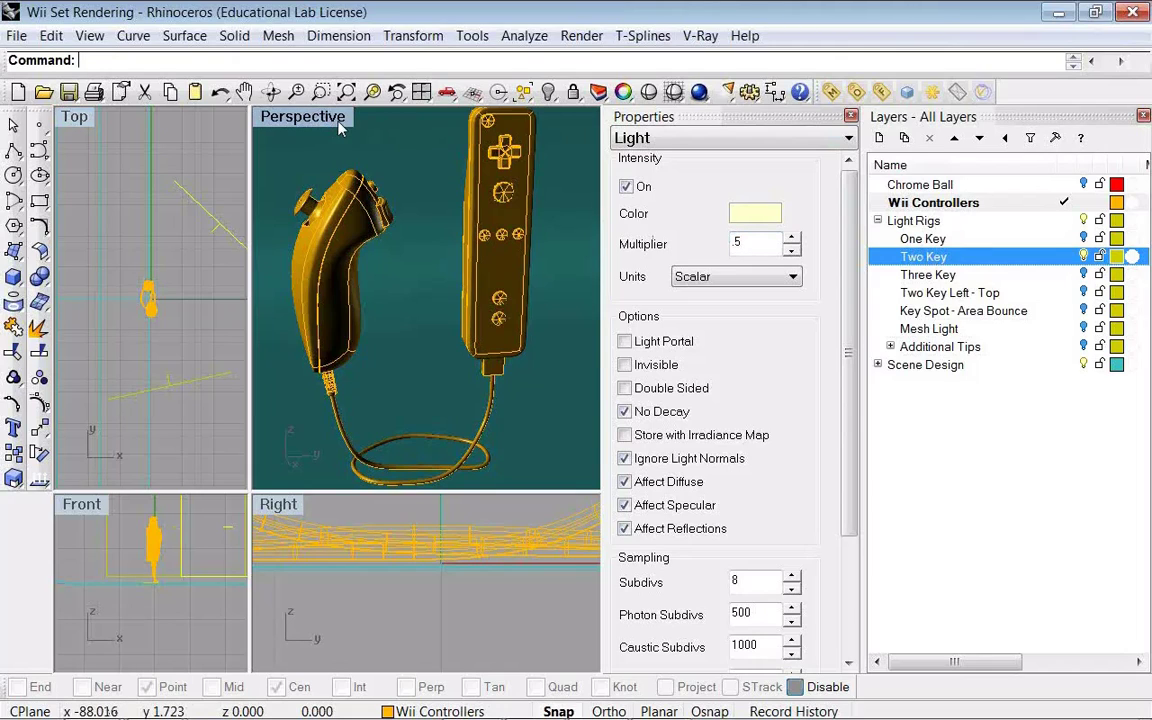
click(698, 95)
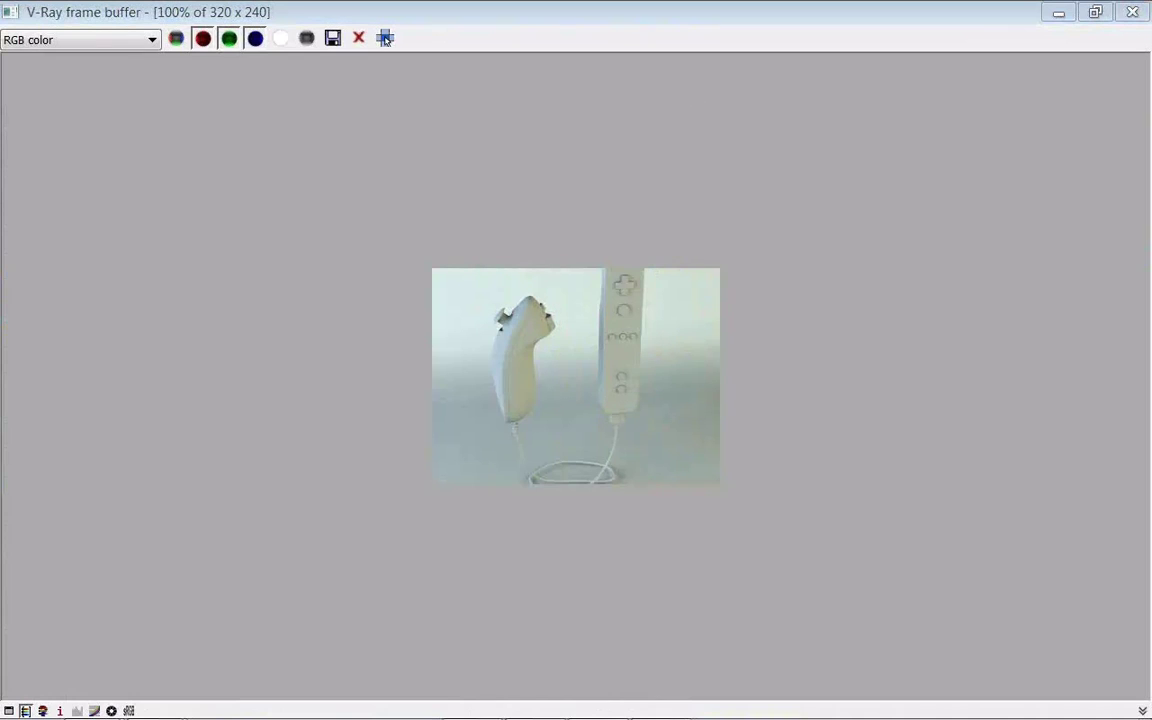
click(1130, 13)
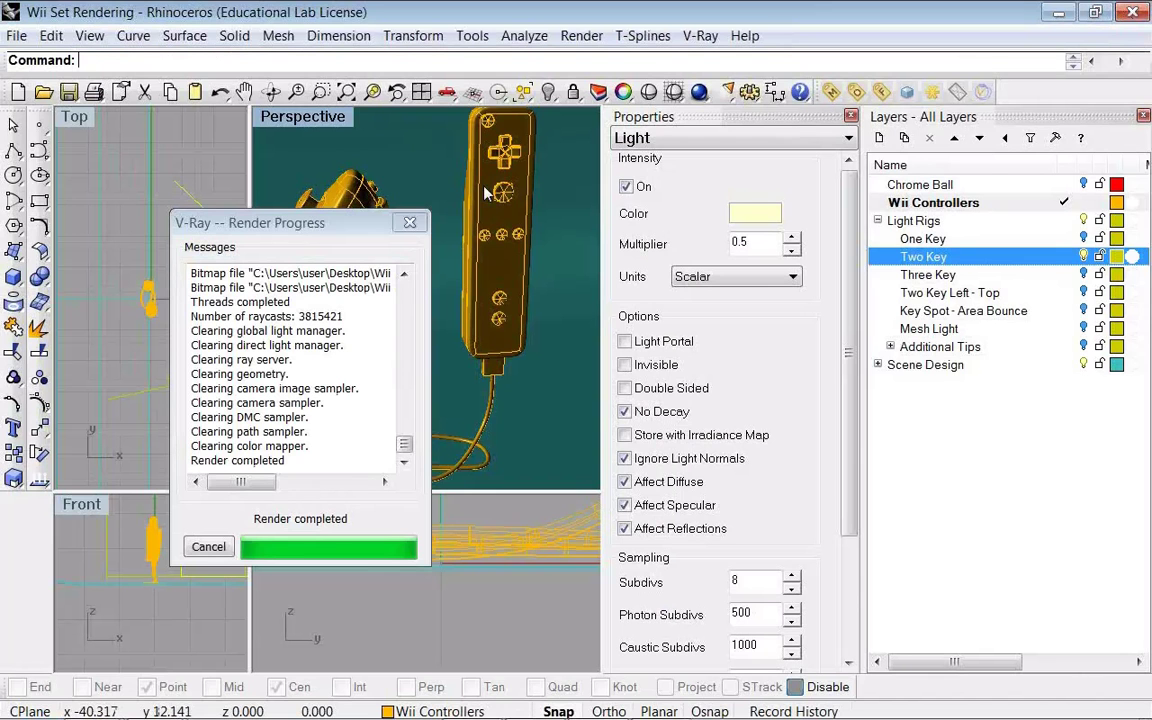
click(410, 222)
- Set the multiplier of the pale blue light on the negative-Y side to 1.6
click(193, 383)
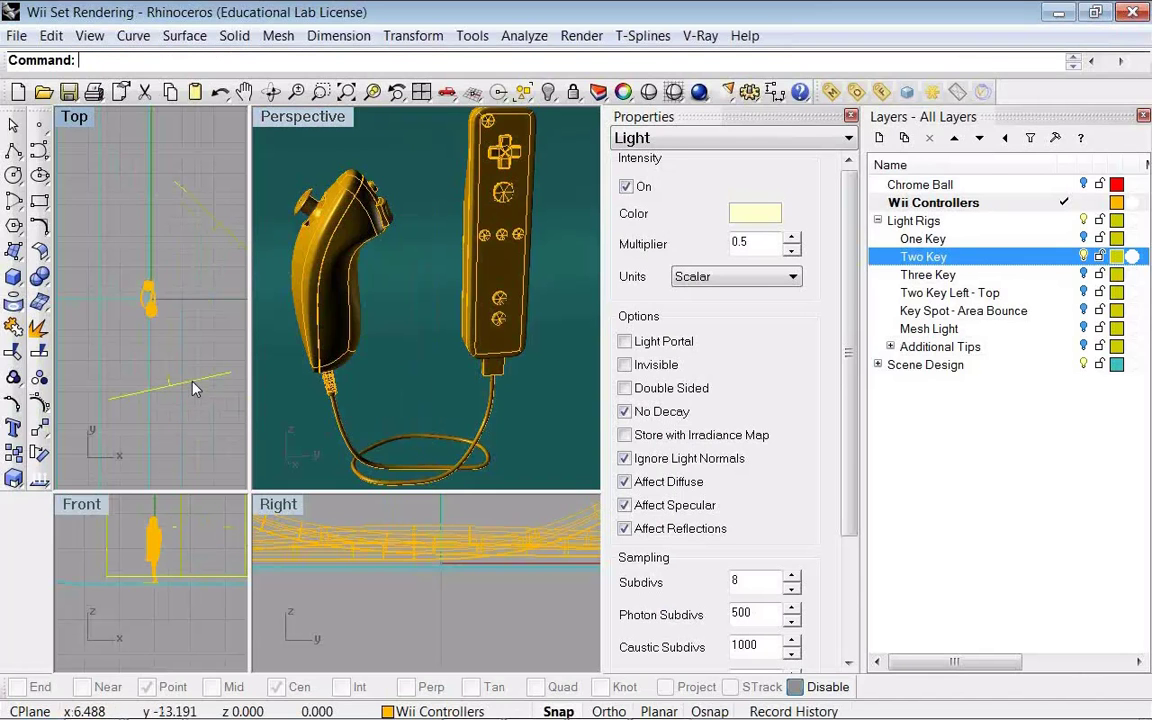
double_click(755, 246)
text(1)
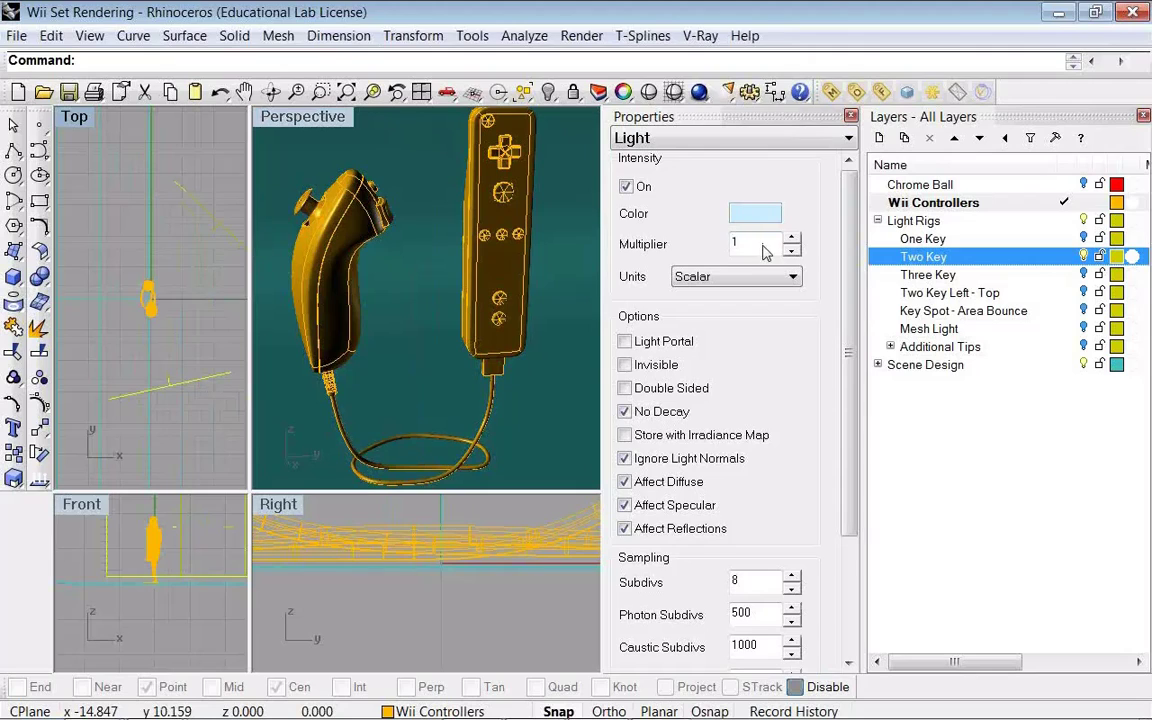
text(.6)
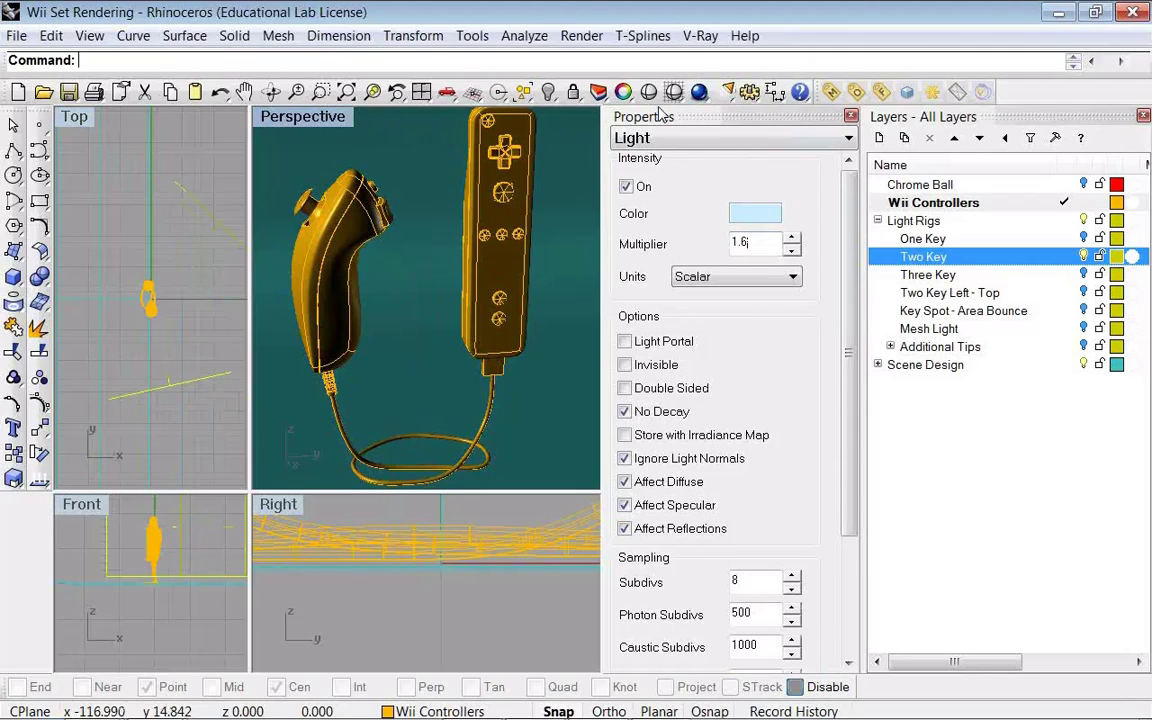
- Render the controllers with the brightened blue light and close the frame buffer and render progress
click(699, 92)
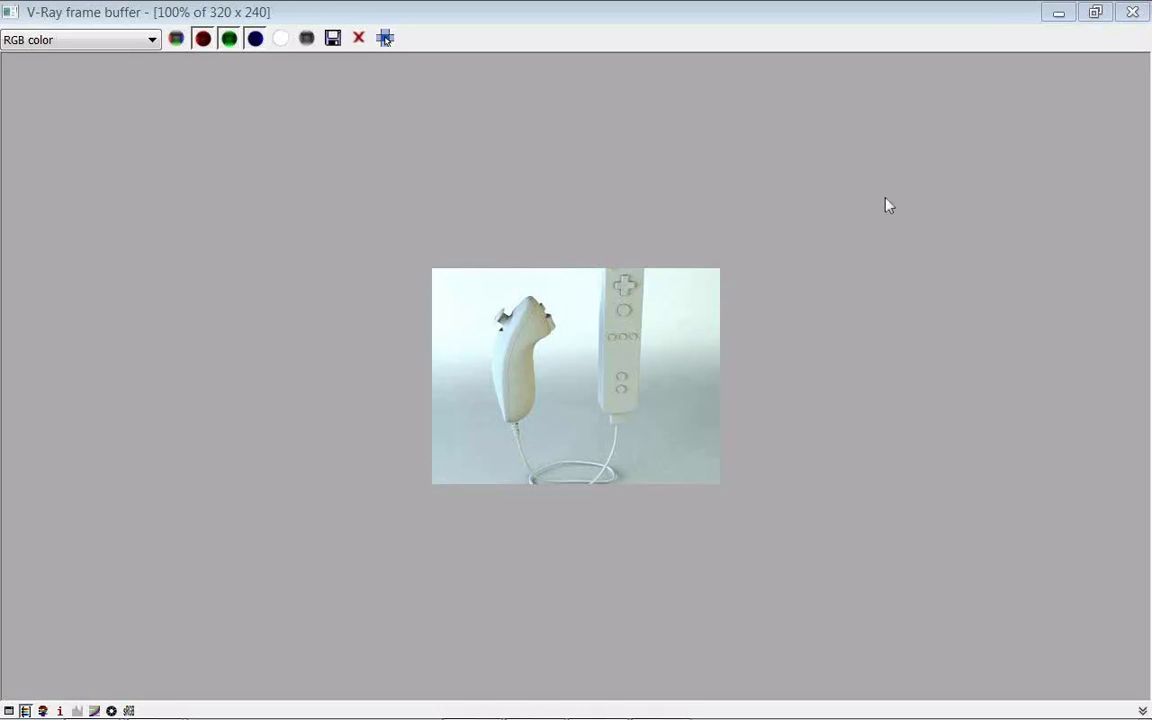
click(1133, 13)
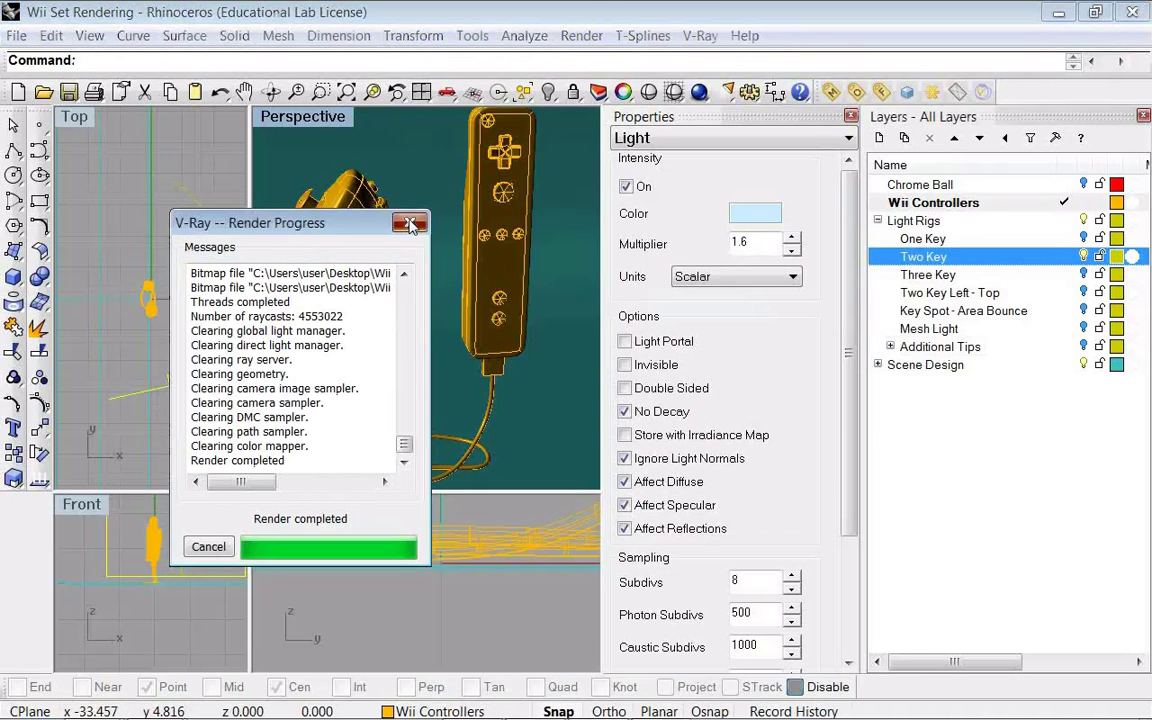
click(409, 223)
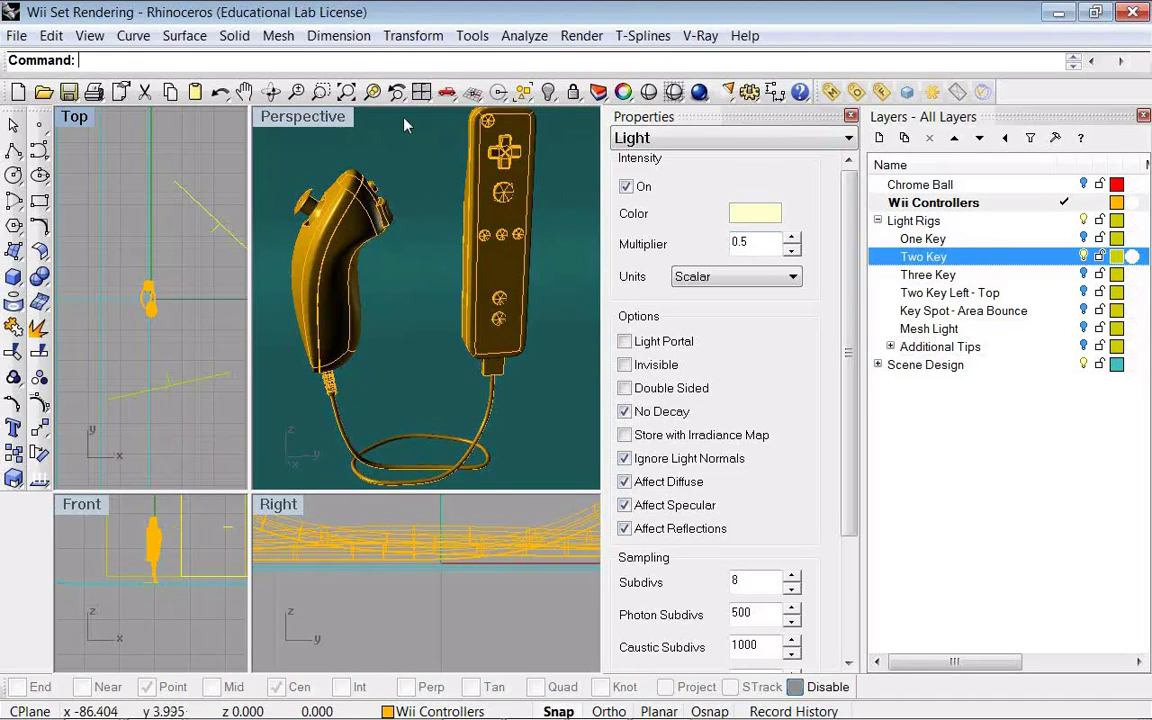
- Examine the camera settings in the V-Ray render options, including the available default camera types
click(857, 92)
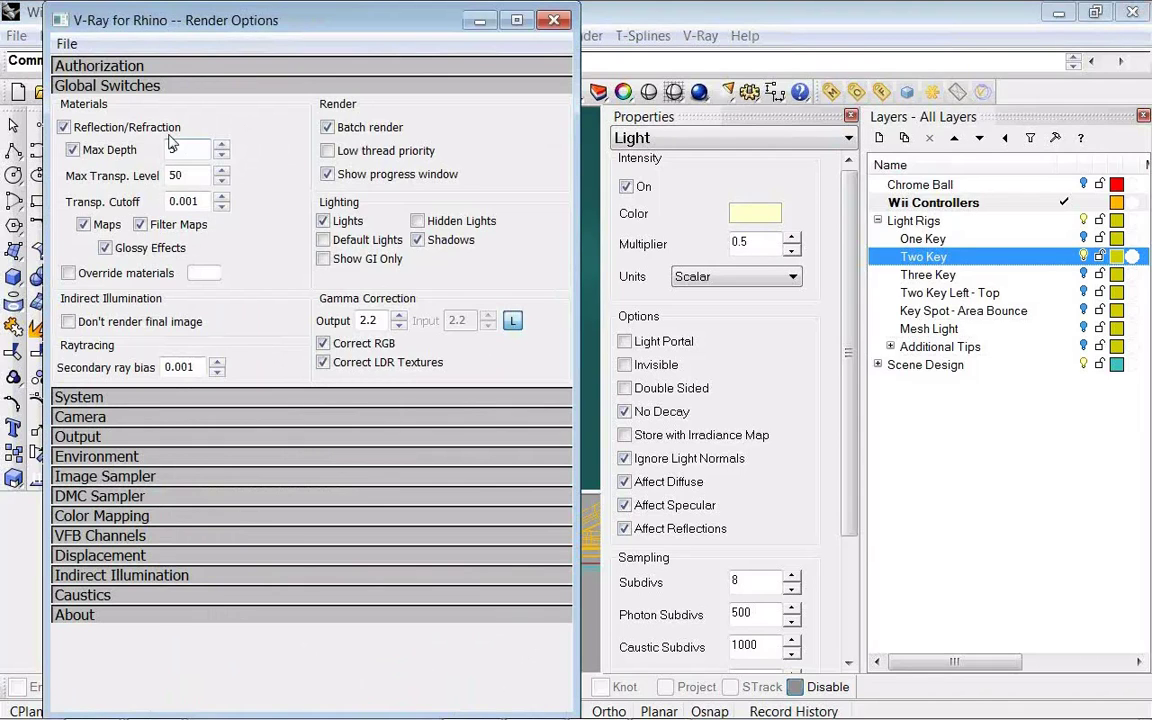
click(120, 86)
click(90, 126)
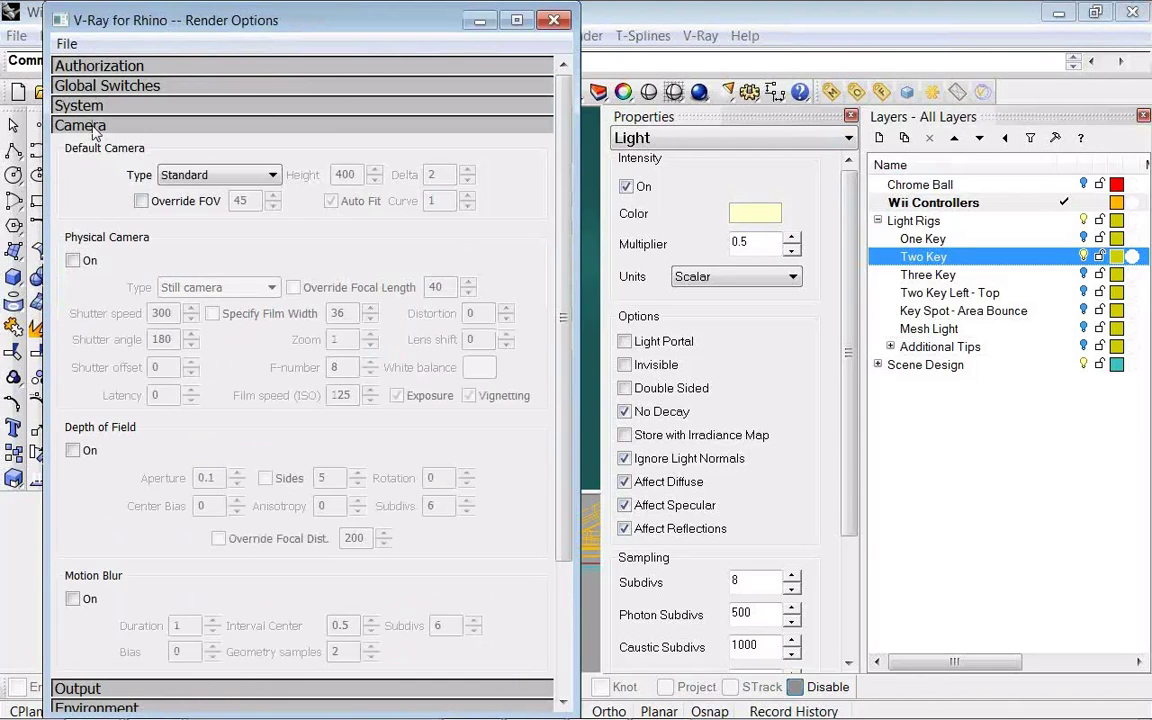
click(197, 176)
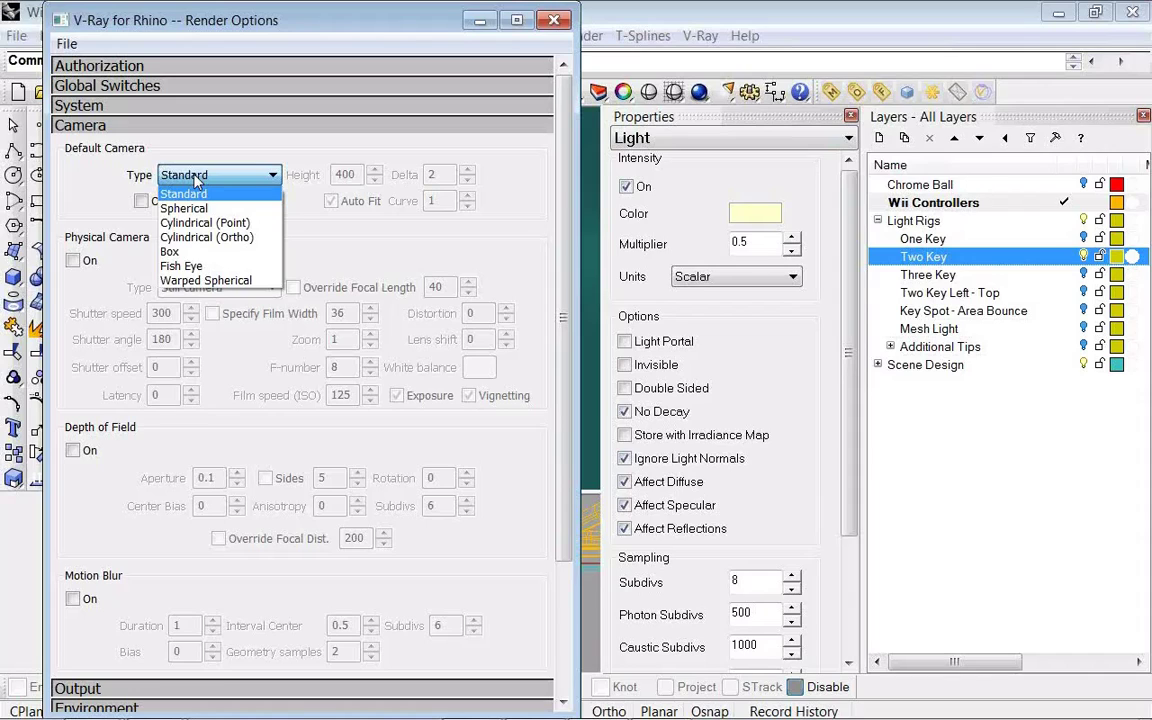
click(84, 172)
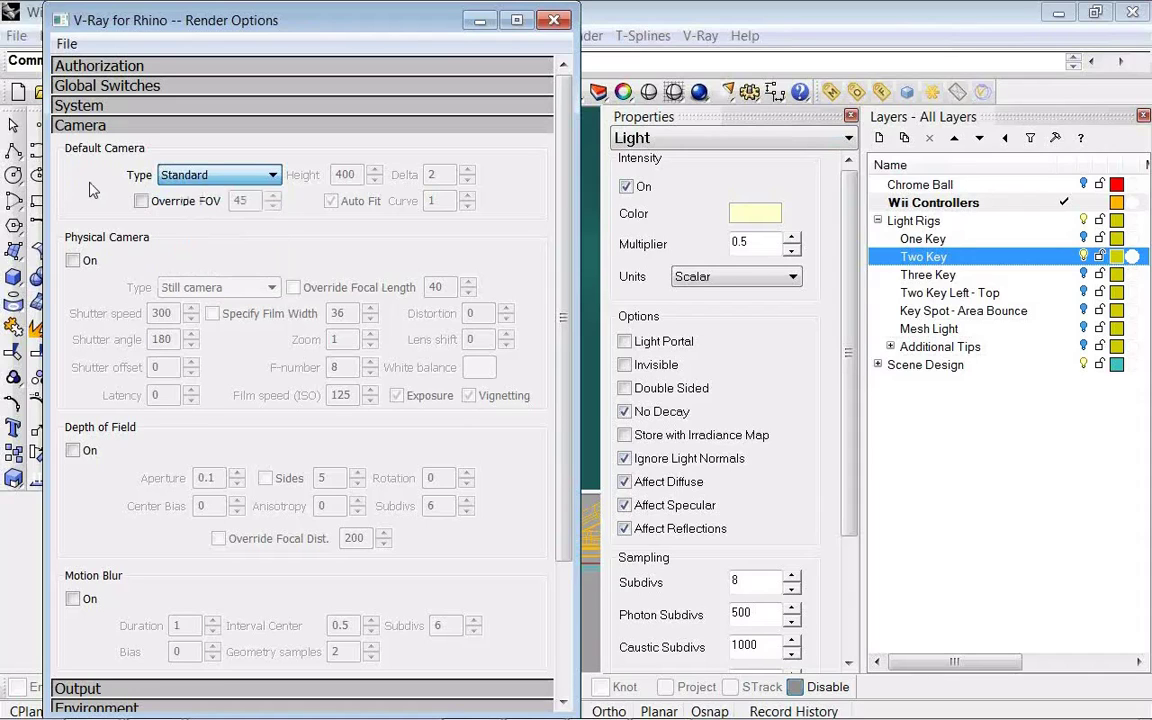
- Turn on the Physical Camera, collapse the camera settings, and close the render options
click(73, 261)
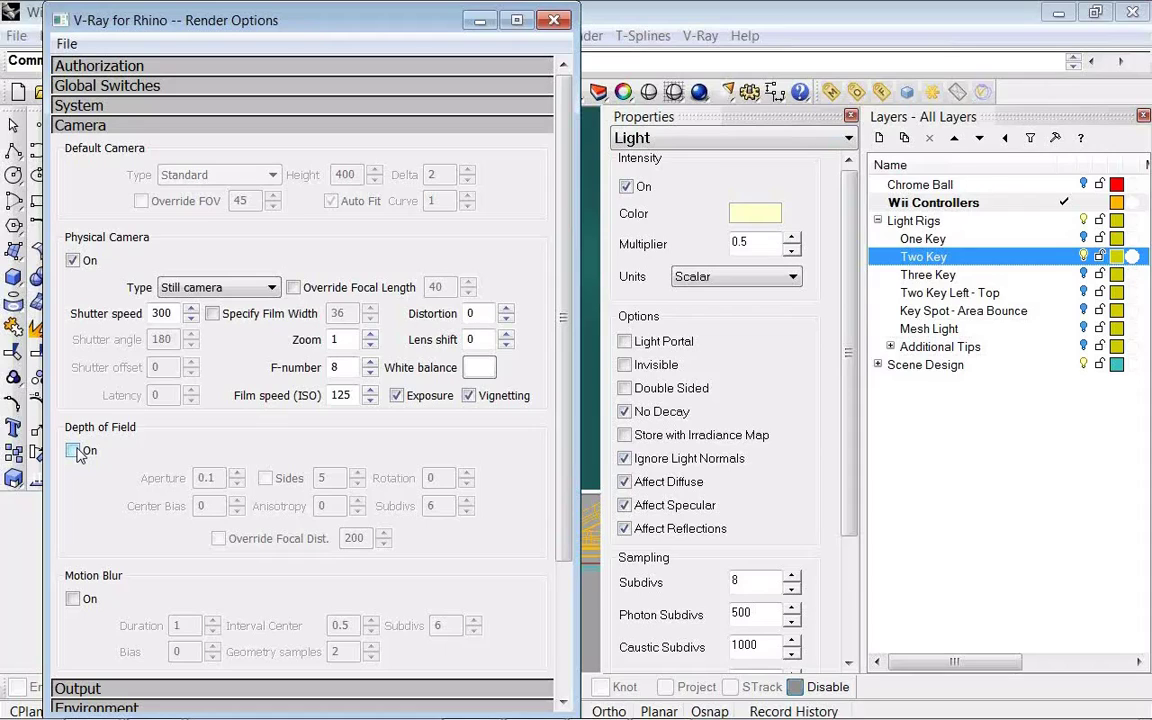
click(131, 127)
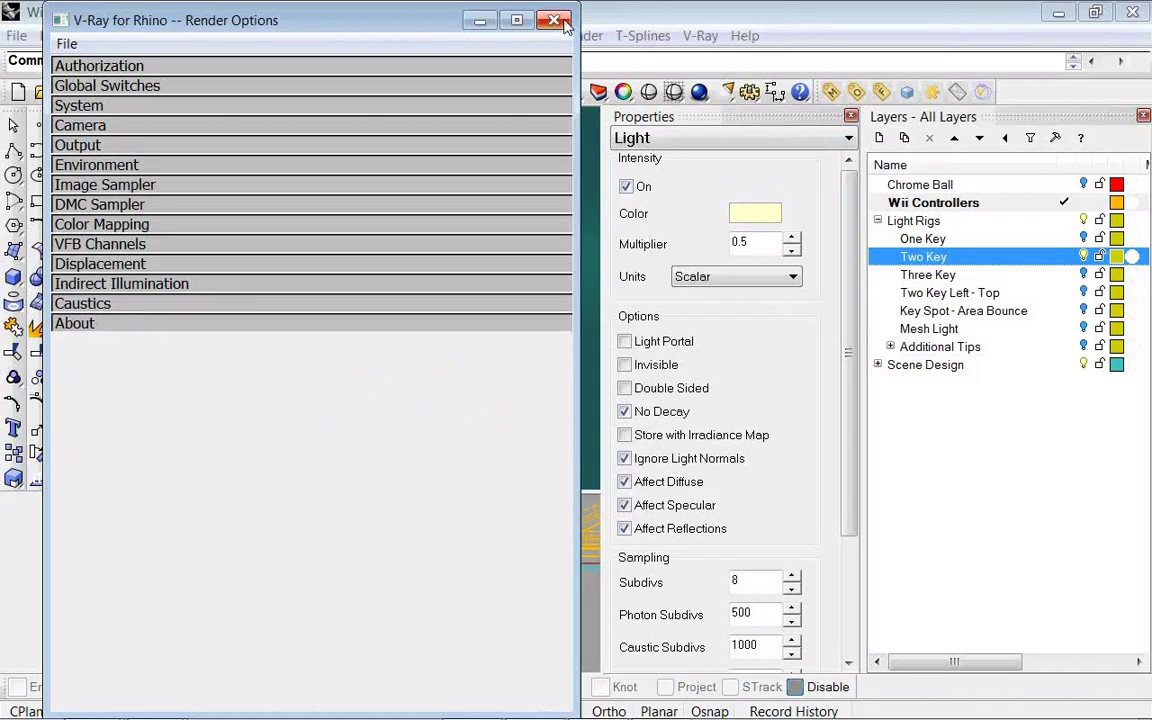
click(555, 20)
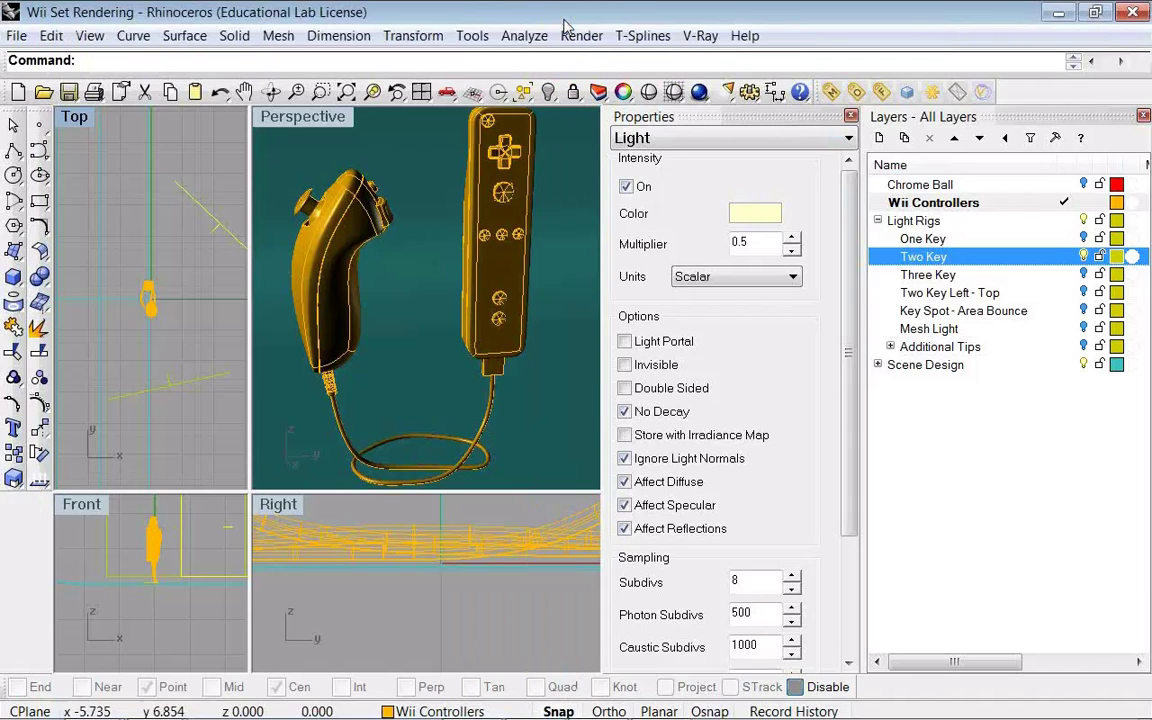
- Reopen the V-Ray camera settings, turn off the Physical Camera, keep the Standard default camera type, and close the render options
click(858, 93)
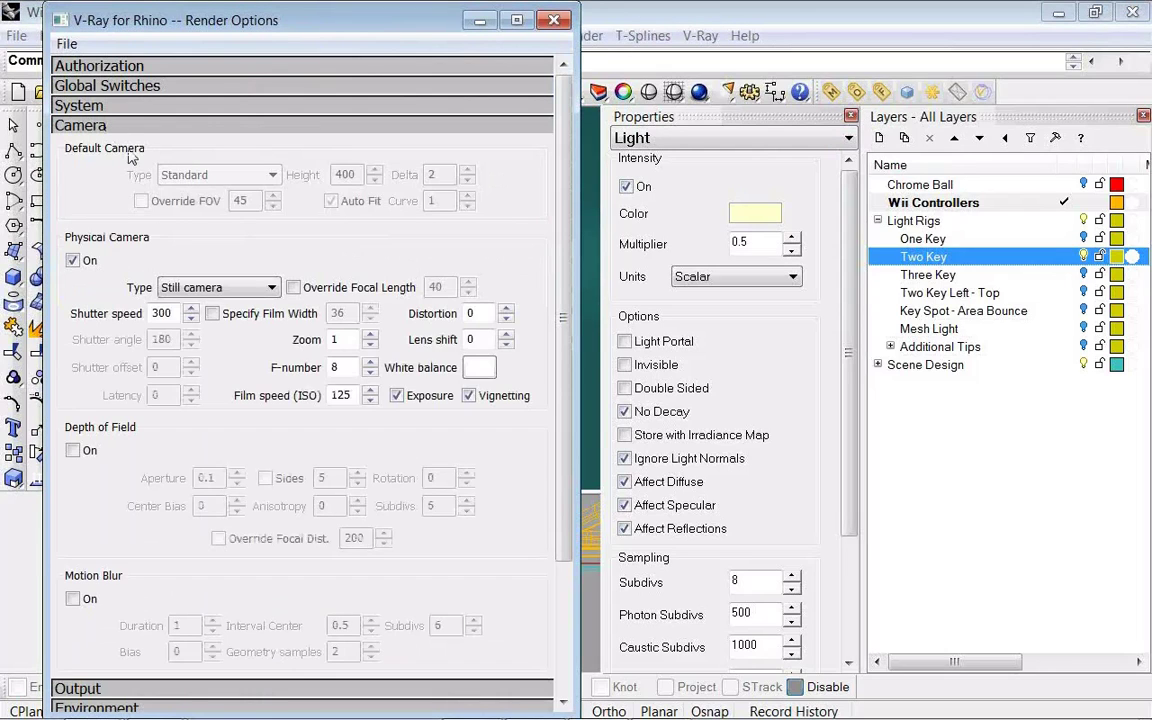
click(72, 260)
click(166, 176)
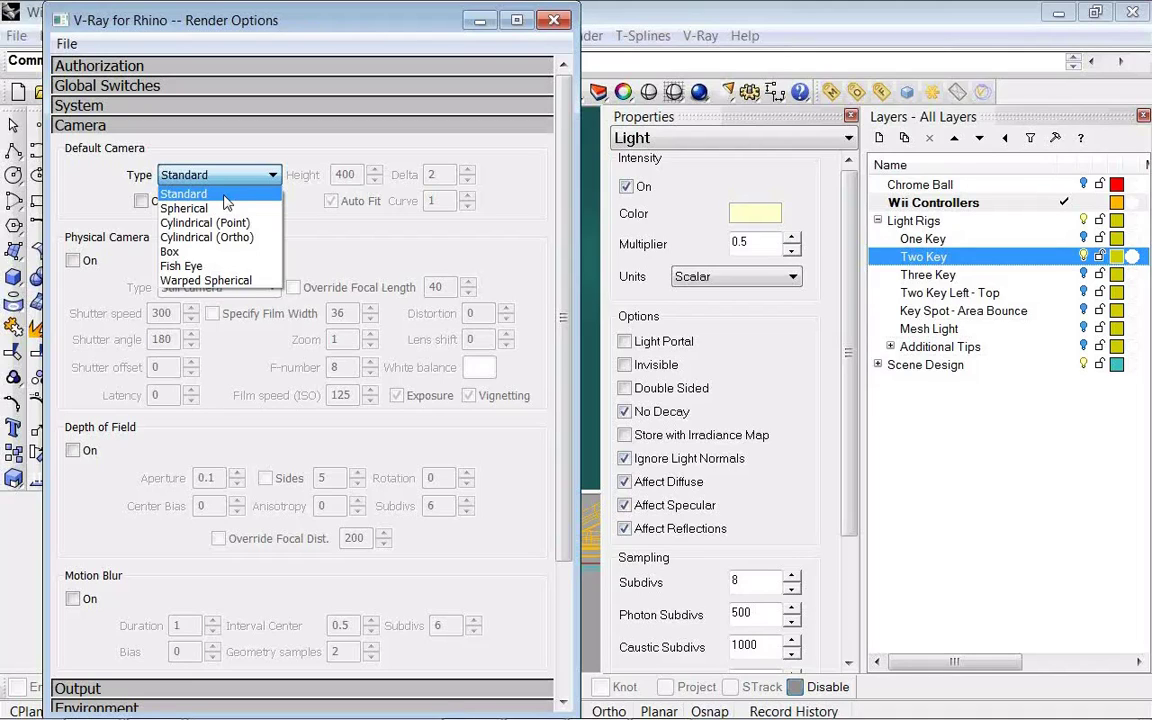
click(440, 178)
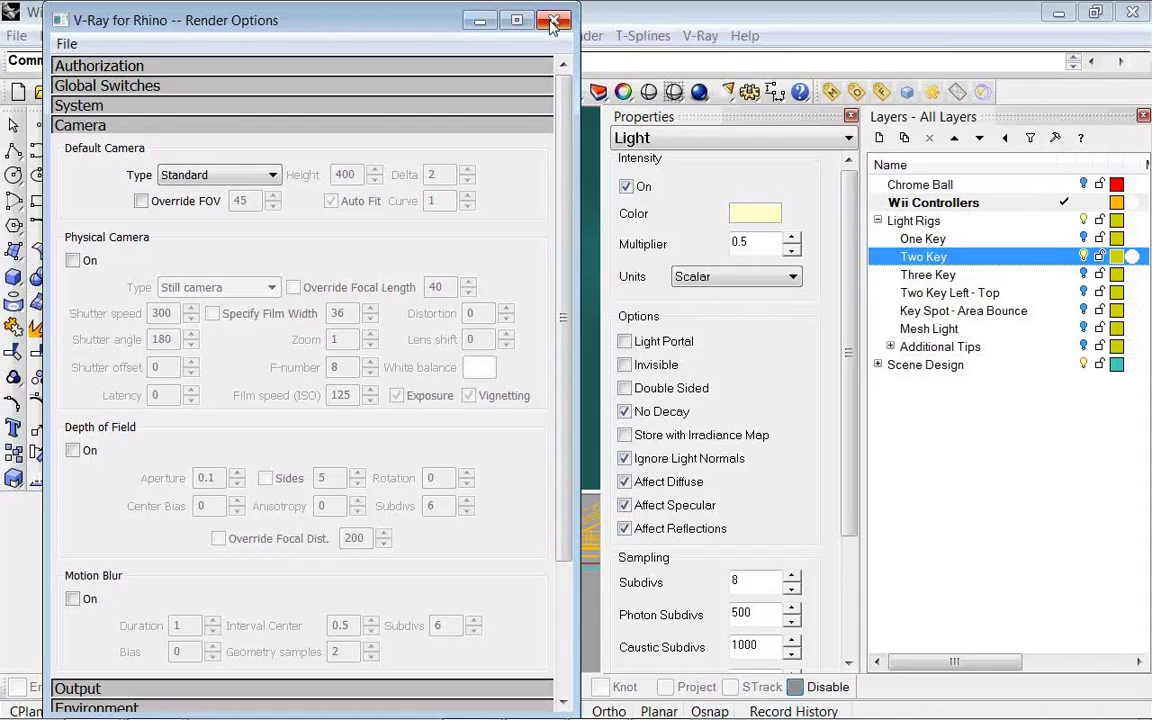
click(553, 22)
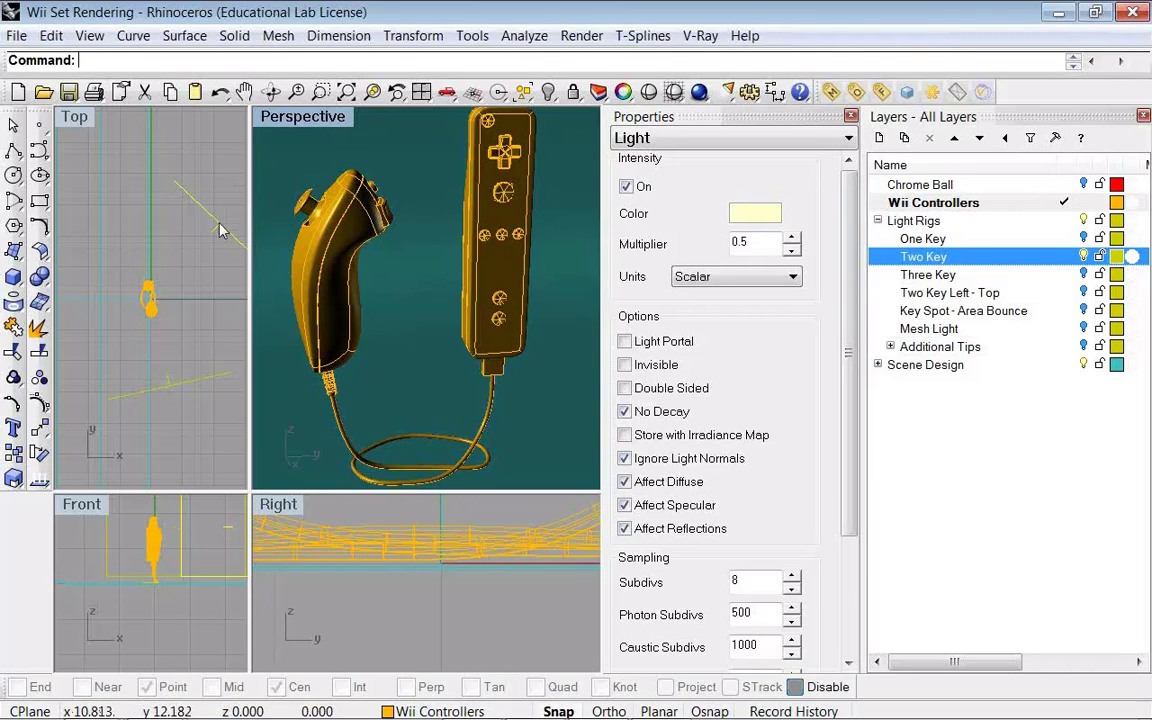
- Look over the Two Key lights around the controllers and turn off the Two Key layer
double_click(327, 120)
scroll(363, 227, down, 4)
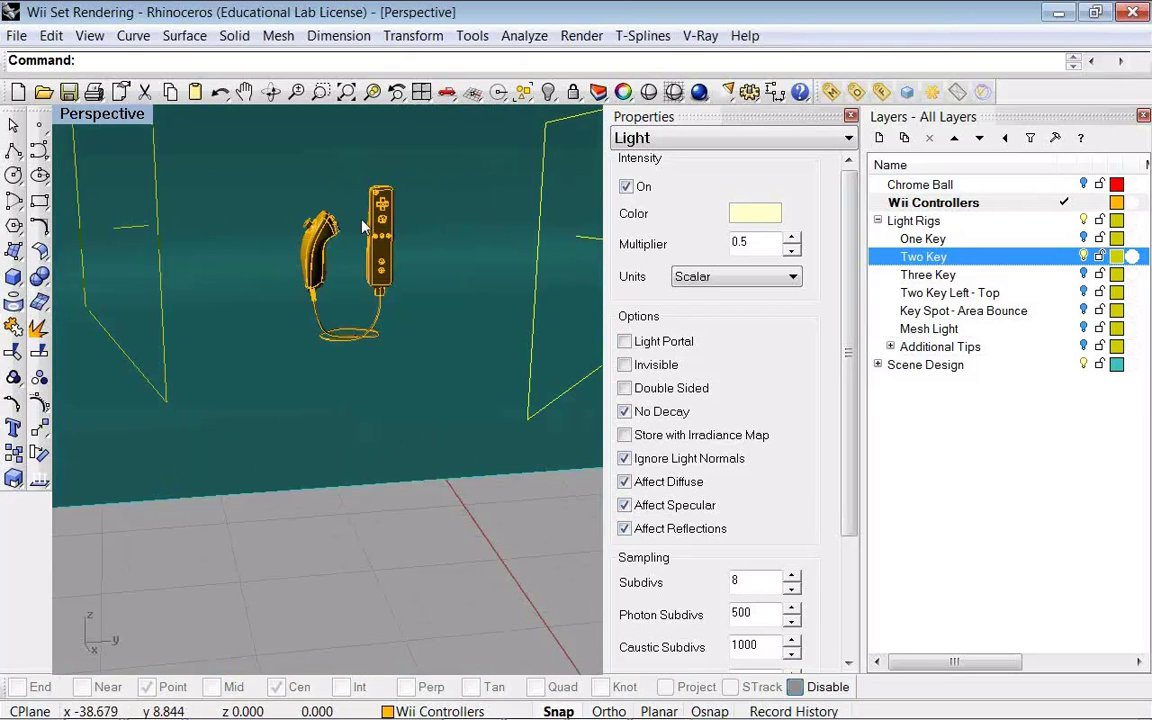
scroll(363, 227, down, 3)
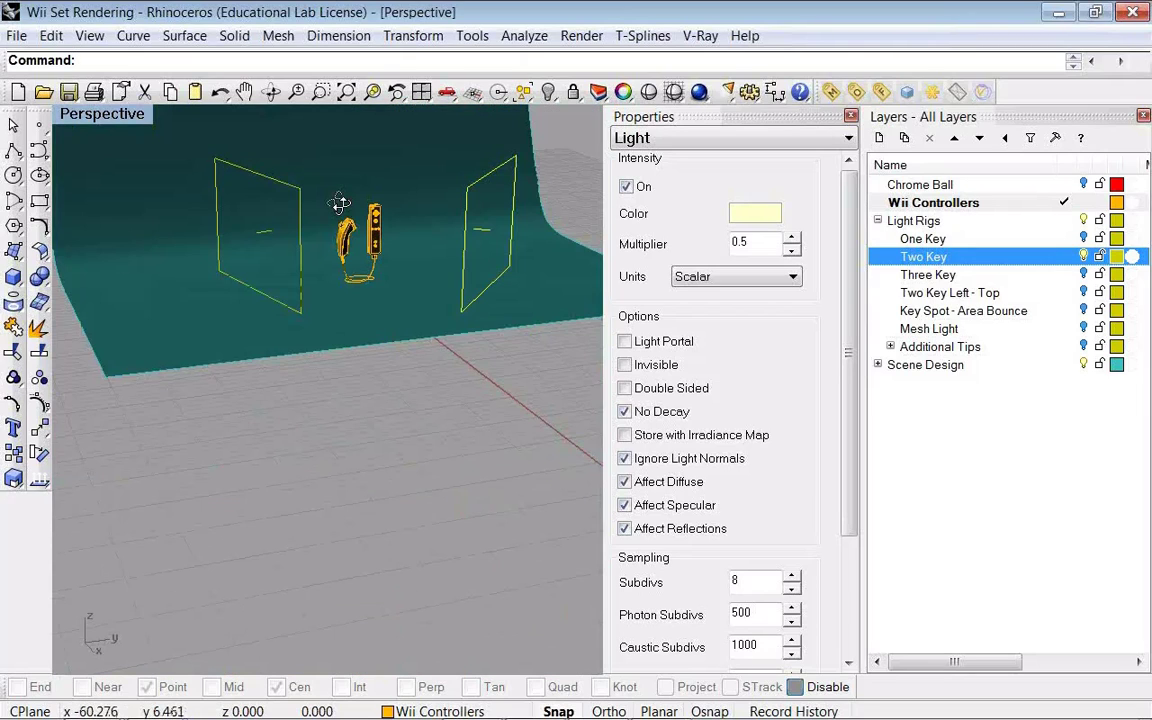
right_drag(340, 204, 267, 264)
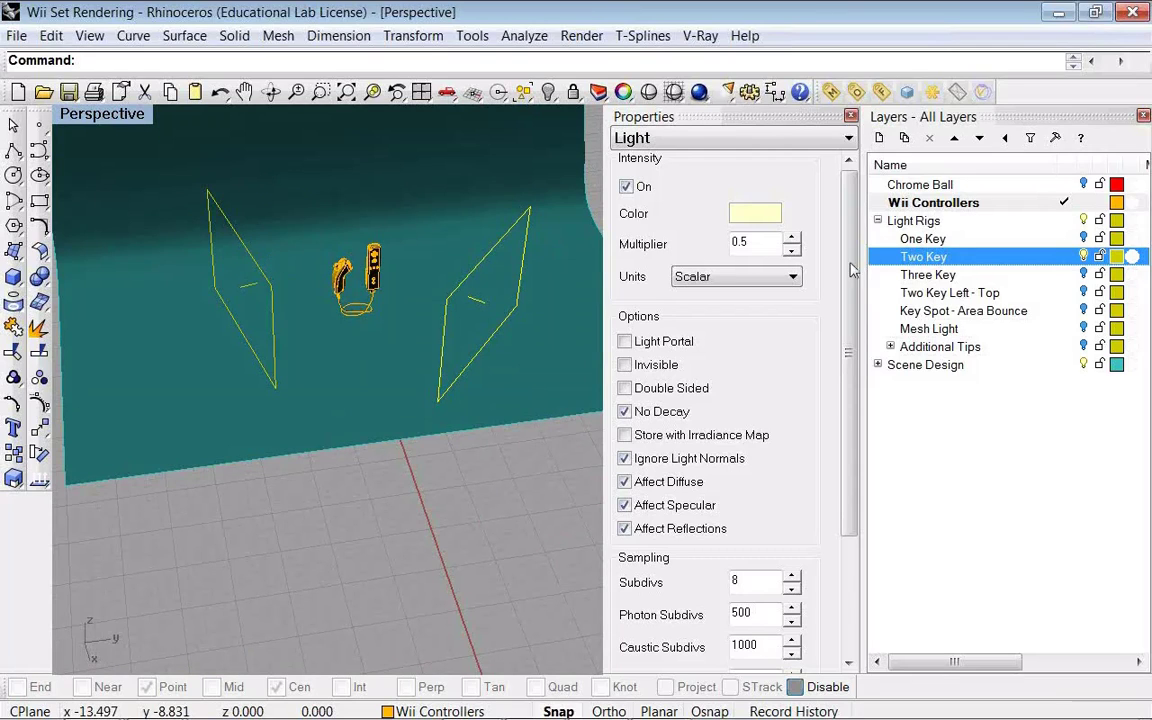
click(1084, 256)
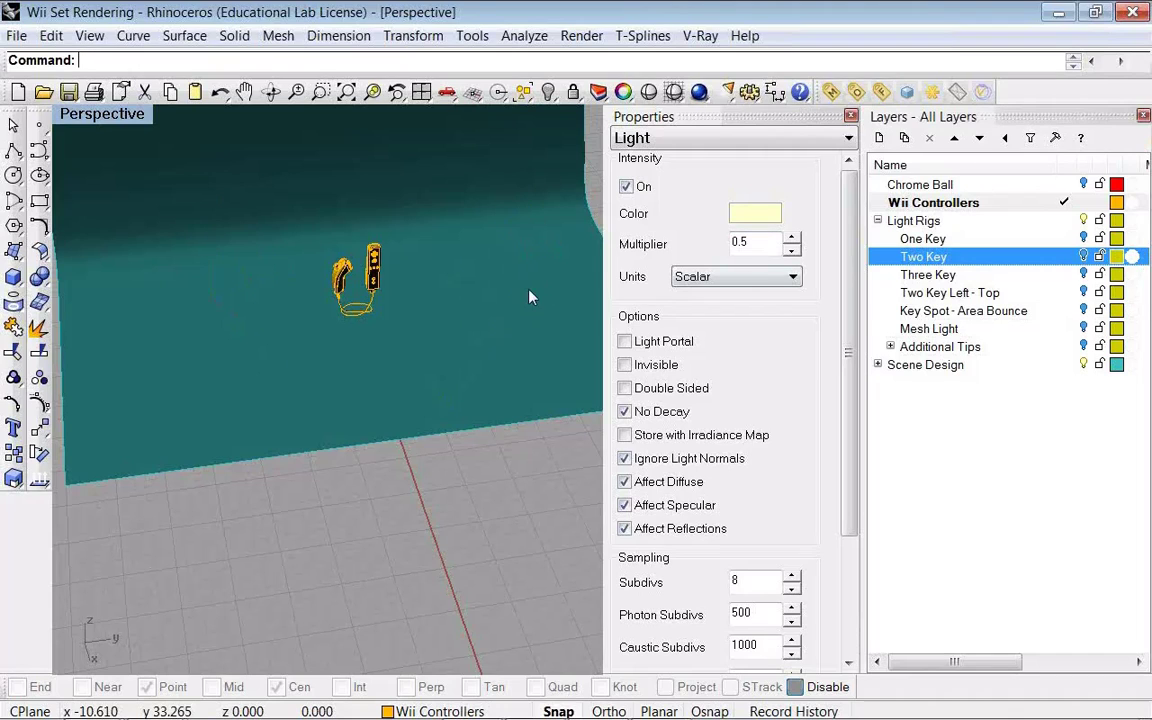
right_drag(275, 357, 348, 190)
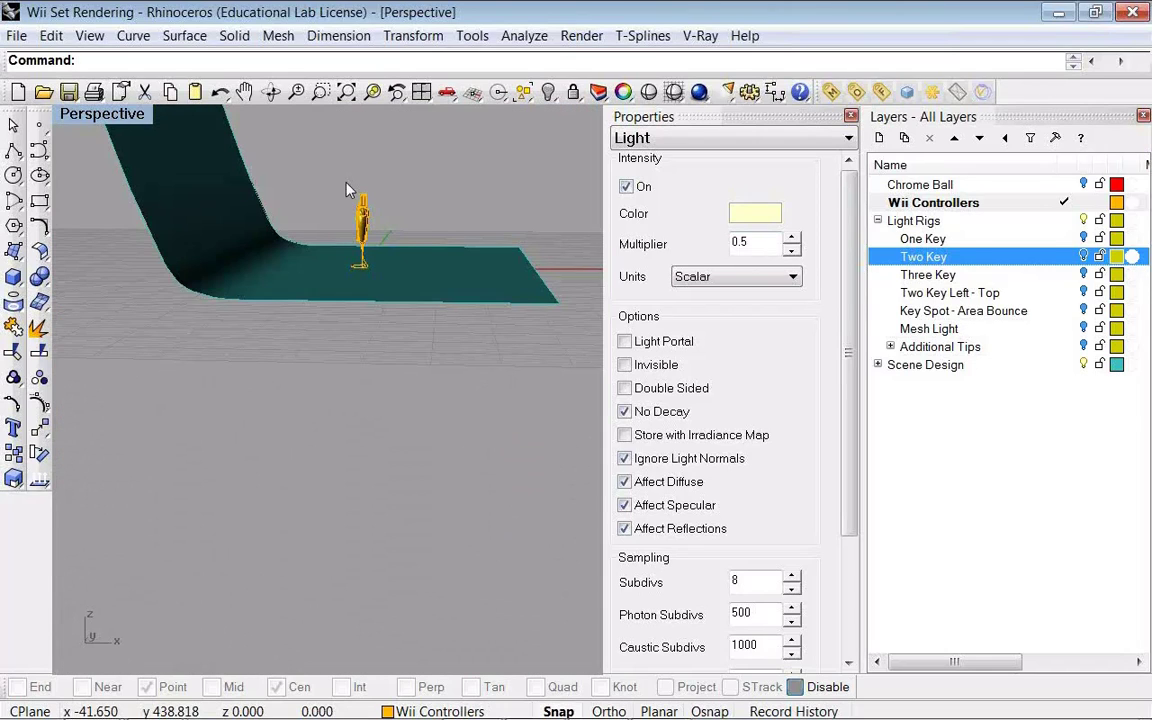
- Place a small square rectangular light between the two controllers in the Right view
key(ctrl+m)
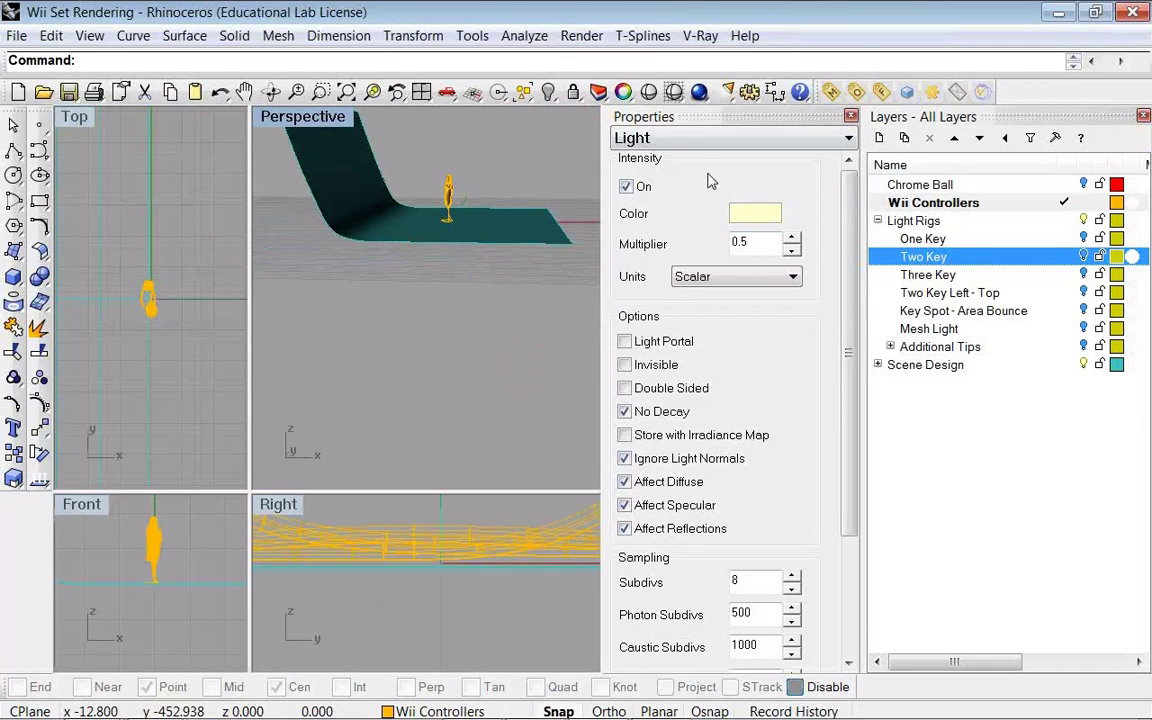
double_click(272, 506)
scroll(321, 408, down, 3)
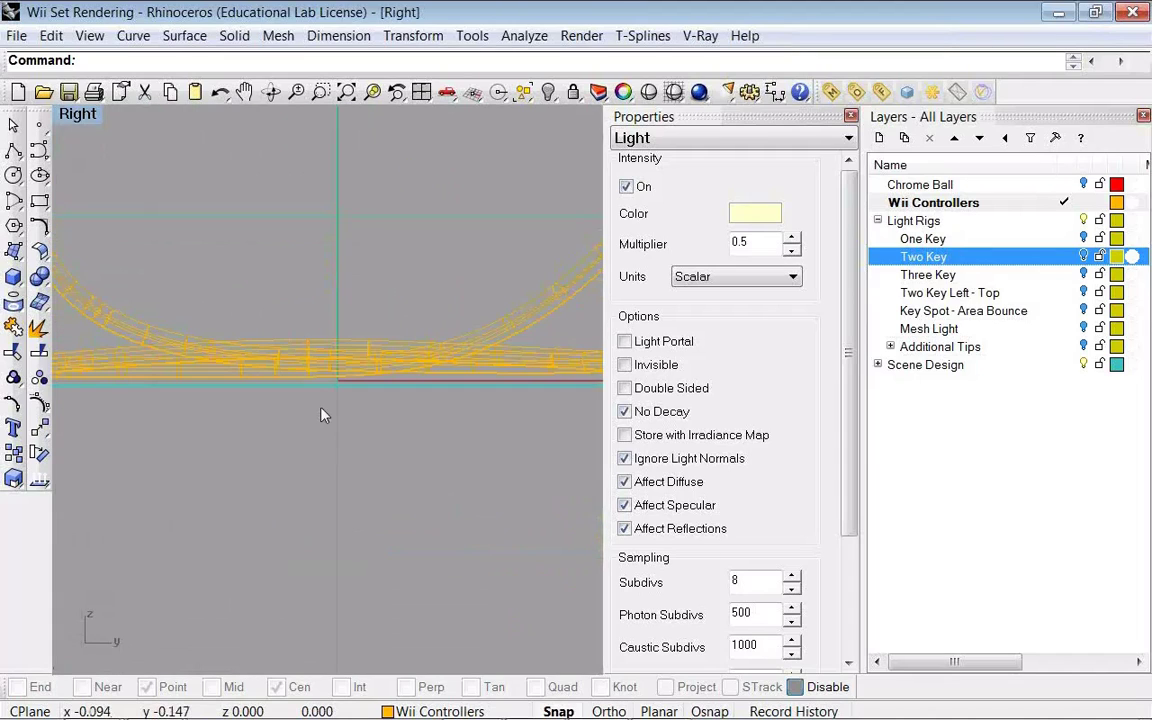
scroll(321, 406, down, 3)
scroll(321, 406, down, 2)
right_drag(321, 406, 317, 446)
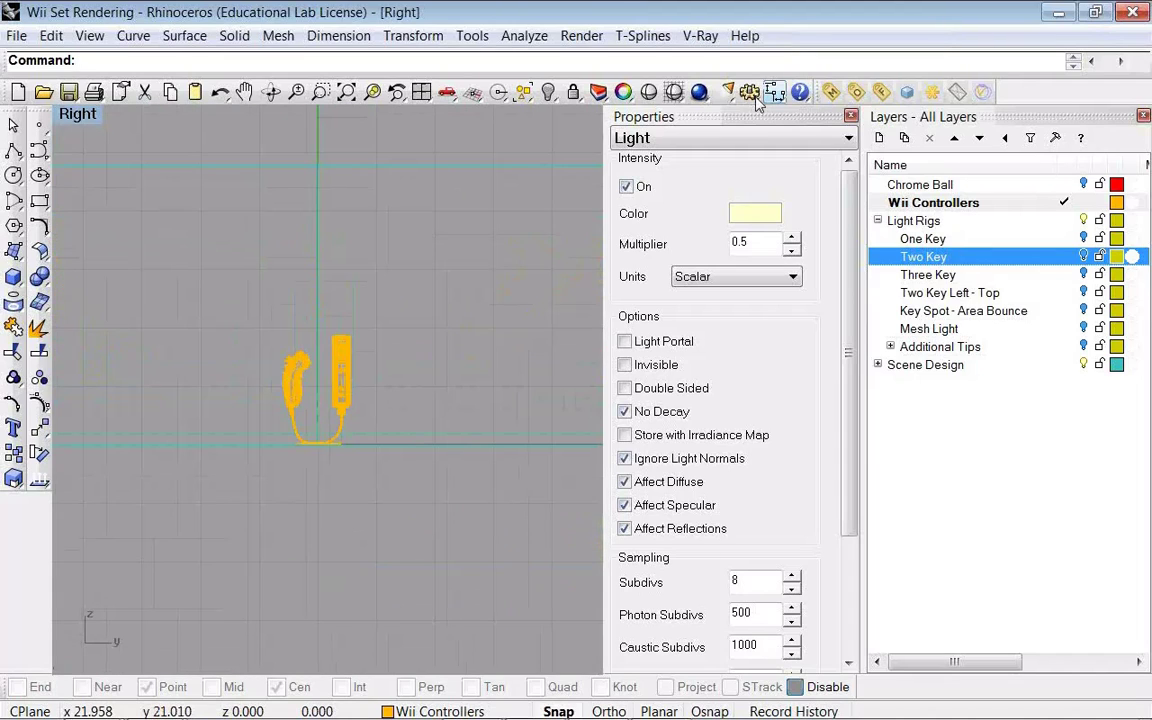
click(733, 97)
click(784, 124)
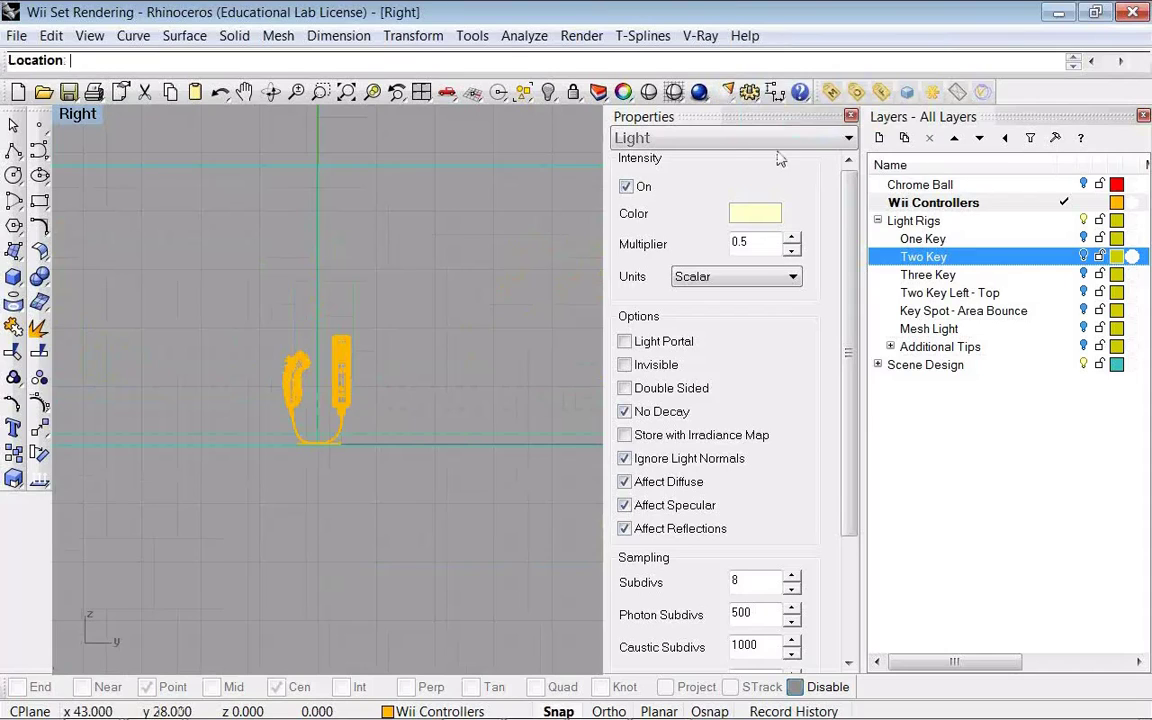
scroll(386, 402, up, 6)
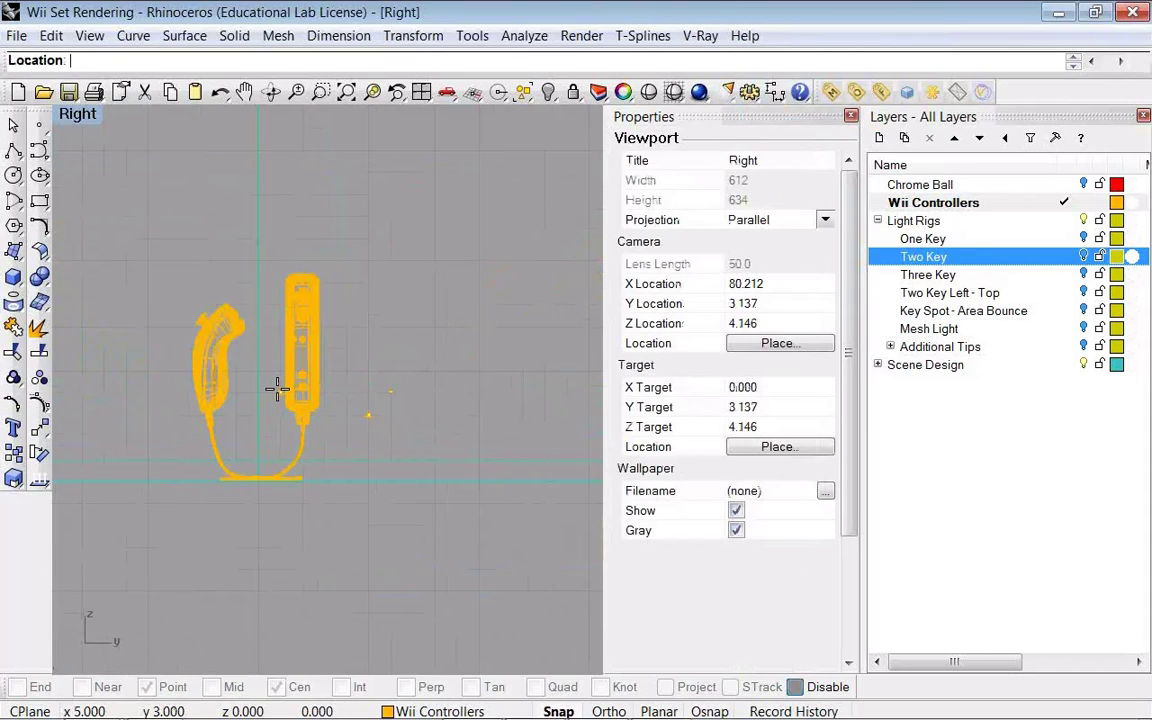
click(278, 390)
click(254, 354)
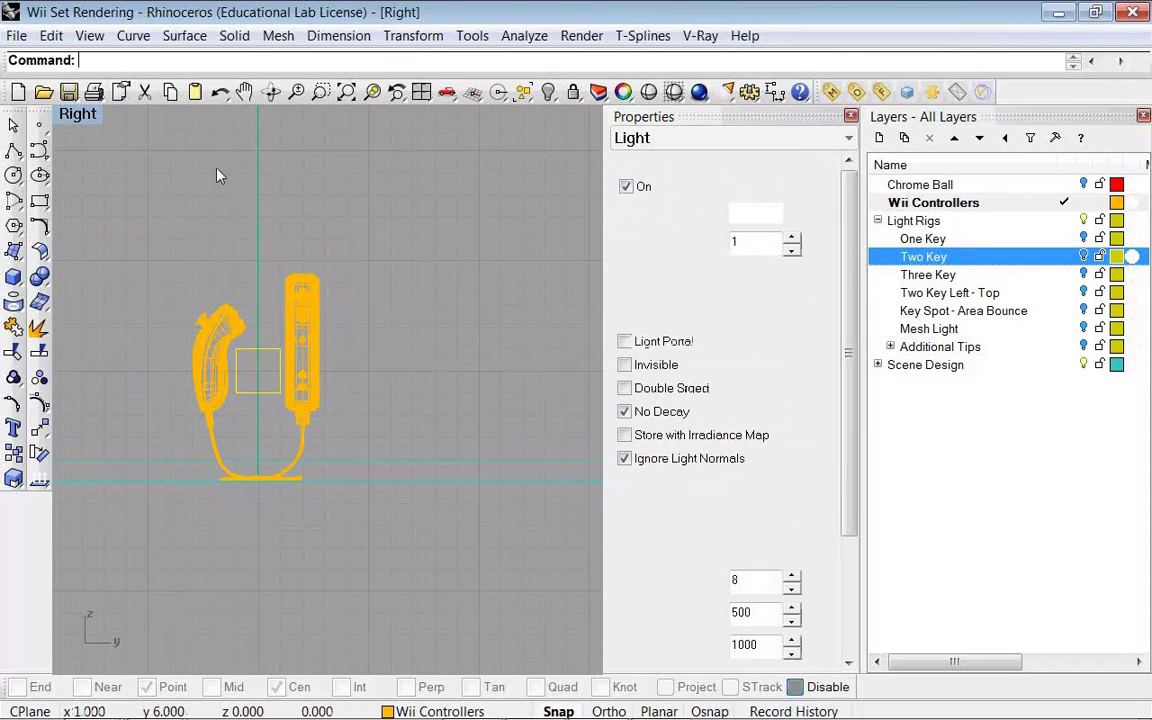
- In the Top view, move the new light about 6 units along negative Y and 3 along X, rotating it to face the controllers
double_click(117, 113)
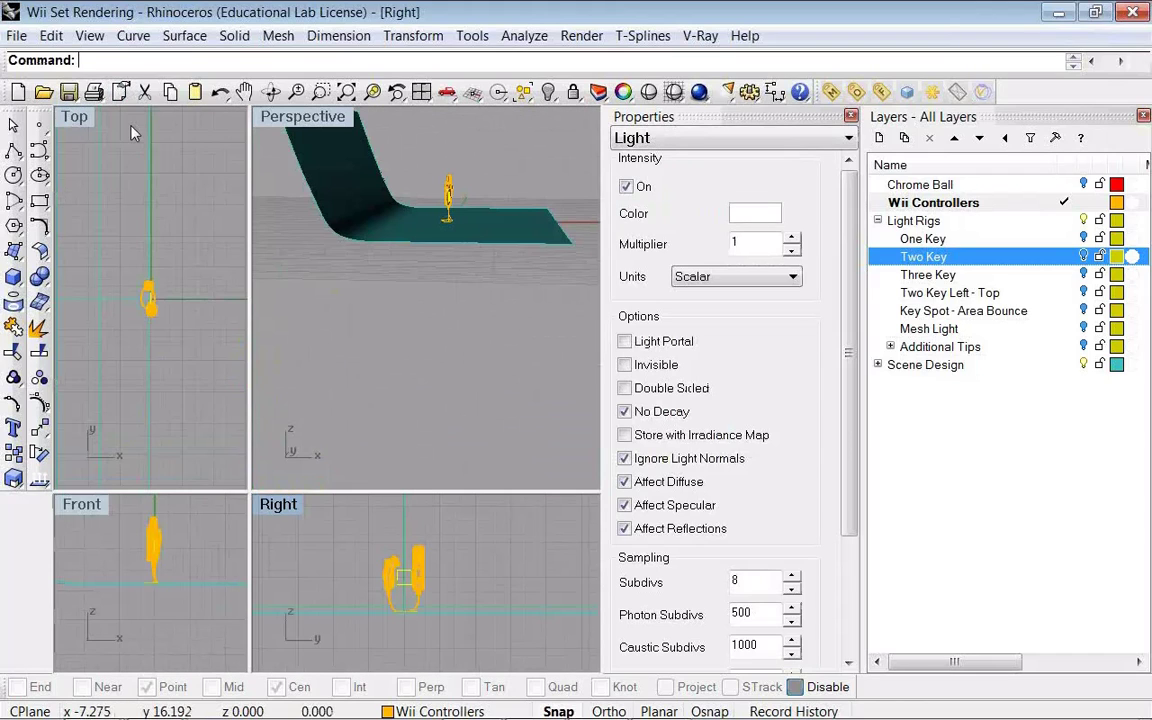
scroll(116, 257, up, 6)
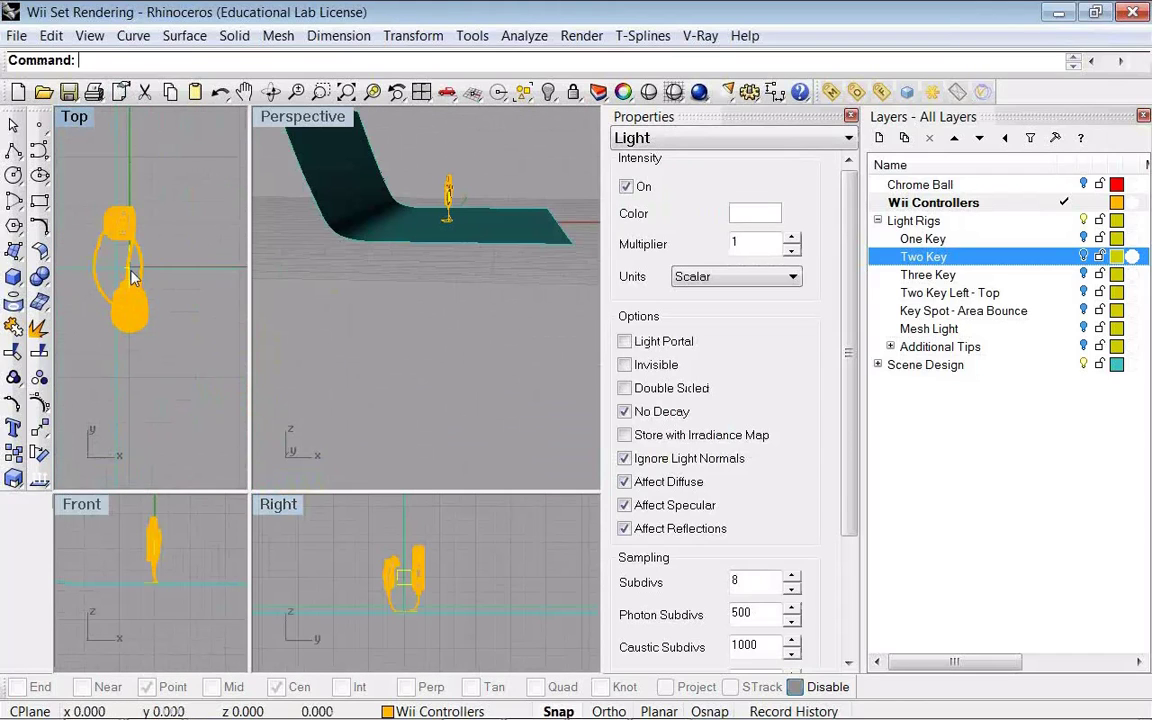
drag(133, 277, 128, 404)
click(40, 453)
click(129, 401)
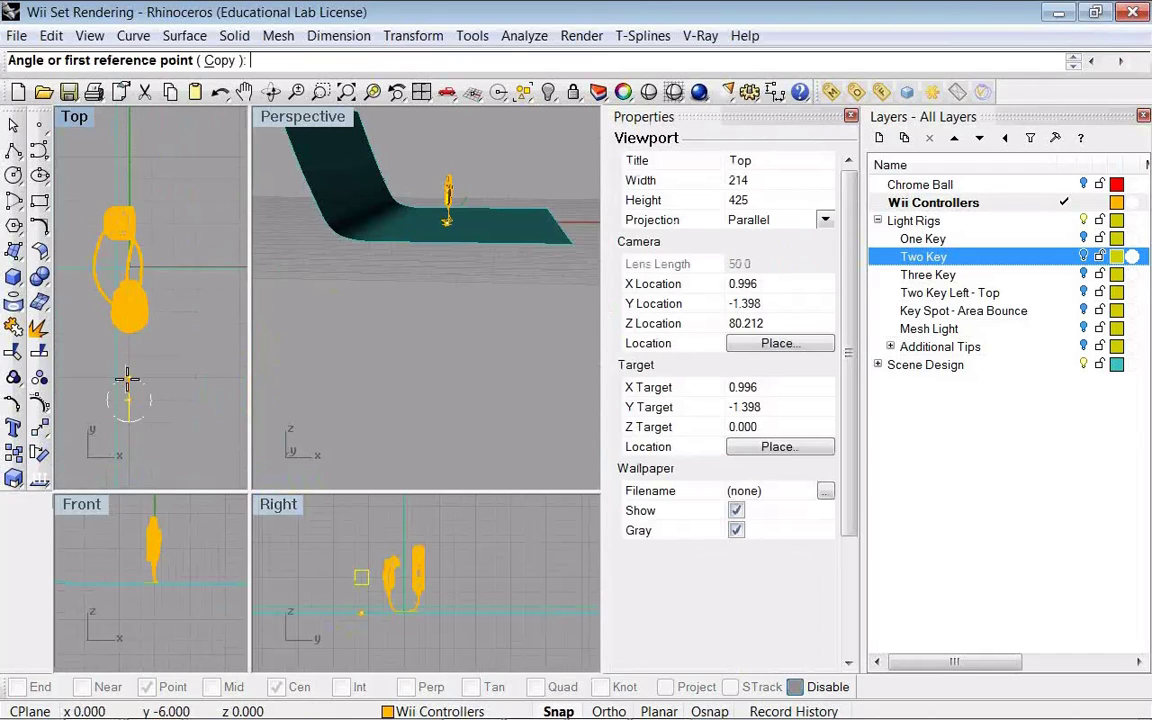
click(130, 357)
click(191, 360)
drag(130, 402, 196, 401)
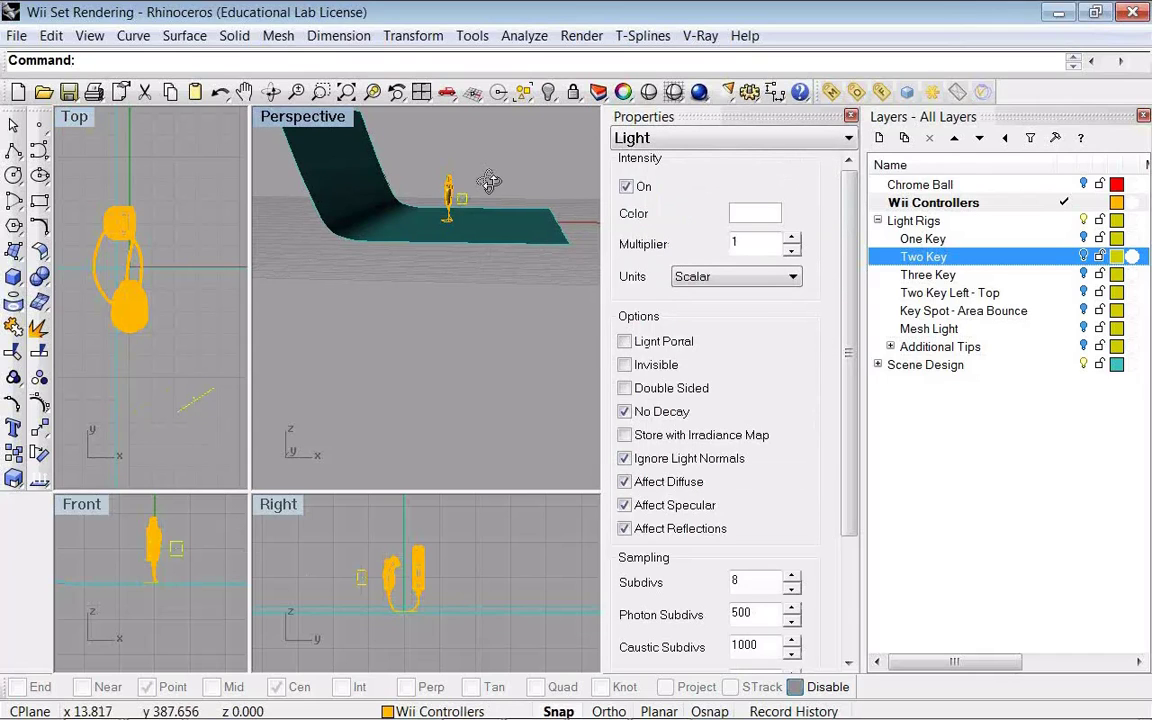
- Render the perspective view with the small rectangular light and close the frame buffer
right_drag(488, 181, 464, 232)
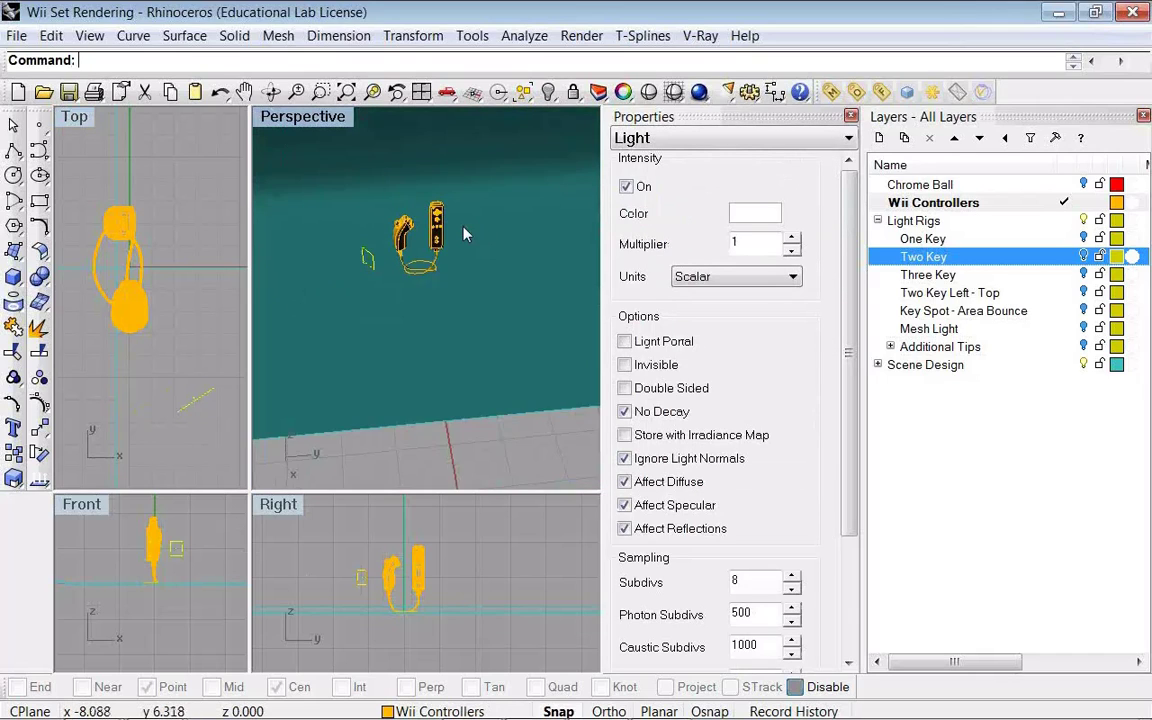
scroll(464, 234, up, 5)
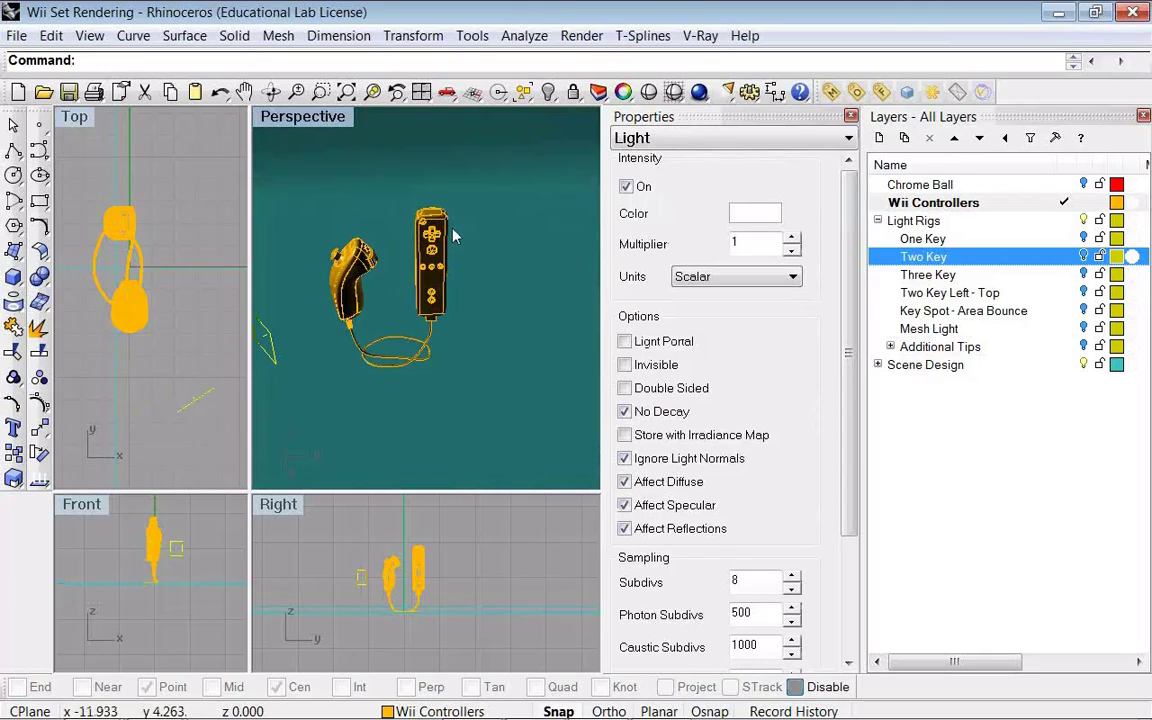
scroll(453, 235, down, 2)
scroll(428, 279, down, 3)
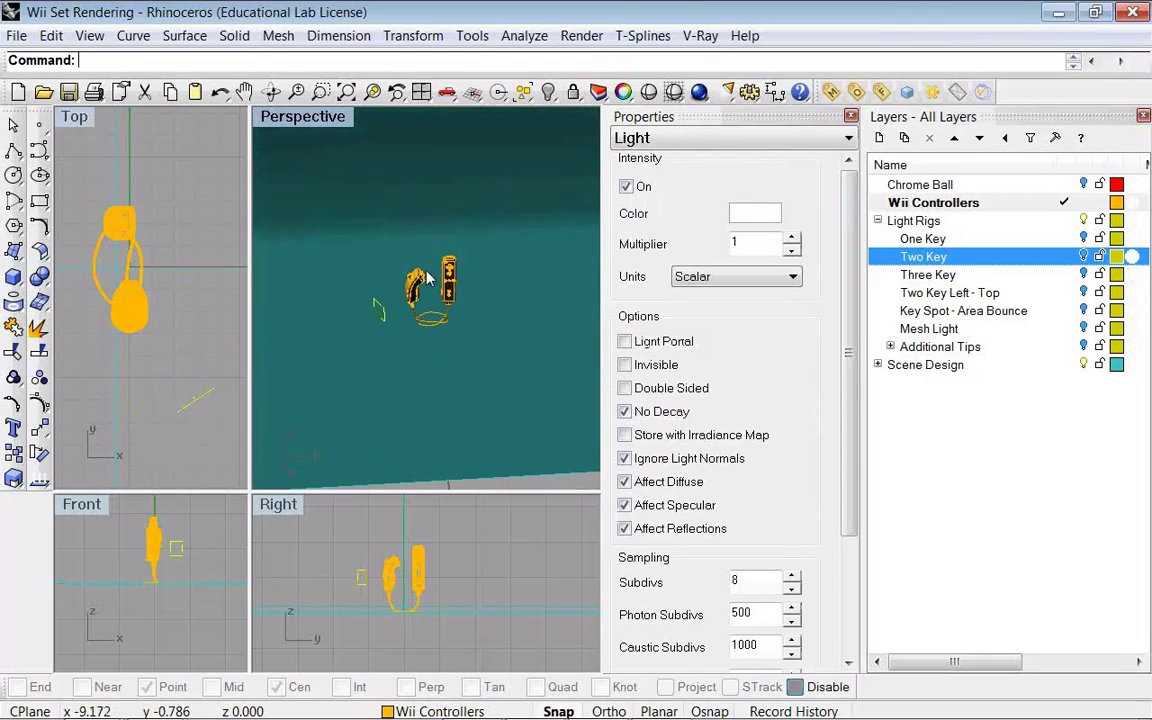
click(699, 93)
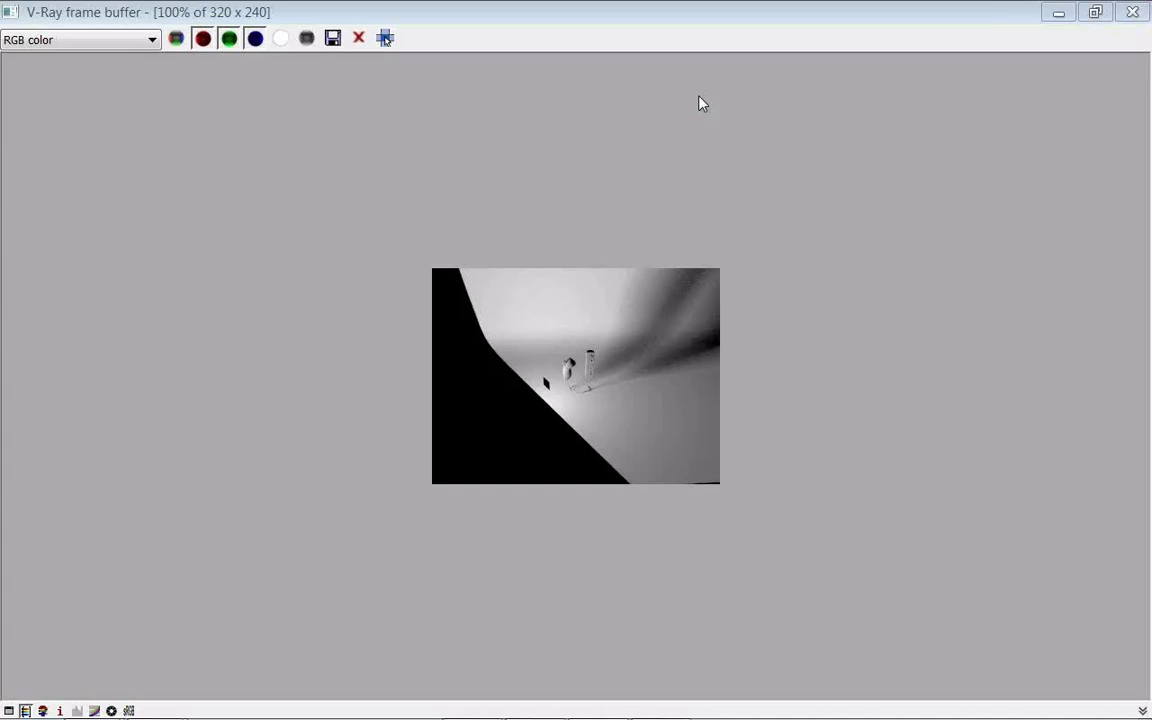
click(1133, 12)
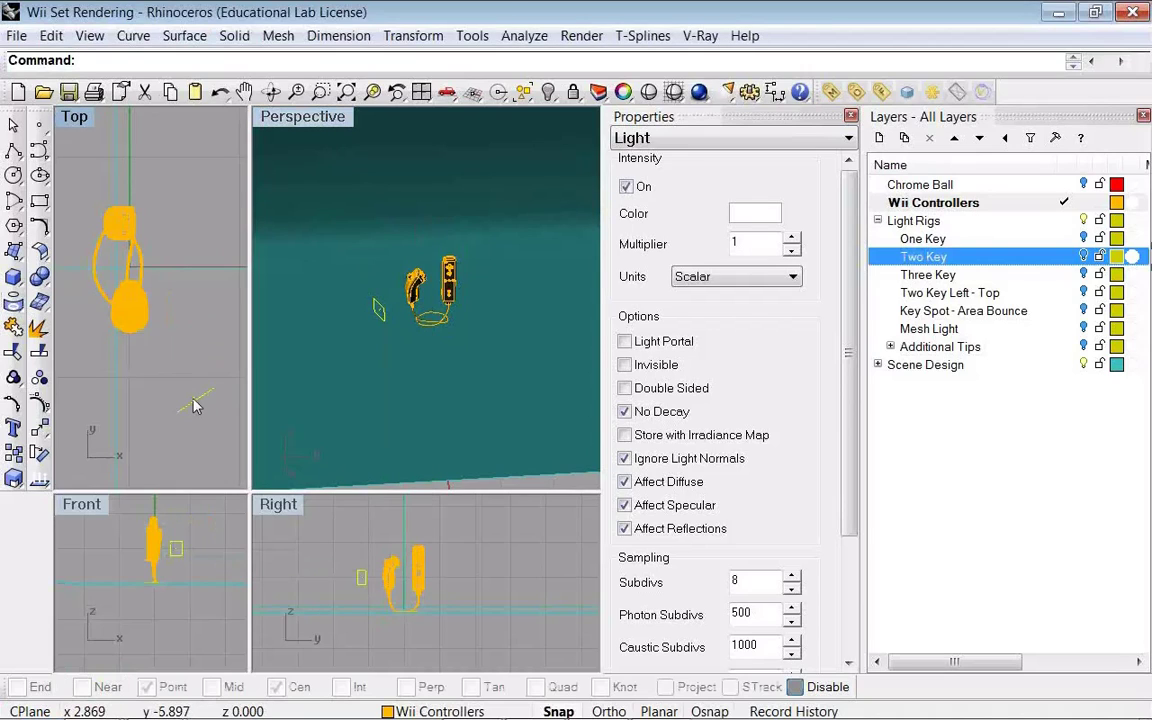
- Scale the light up about four times in the Front view and move it back nearer the controllers in the Top view
scroll(201, 407, down, 1)
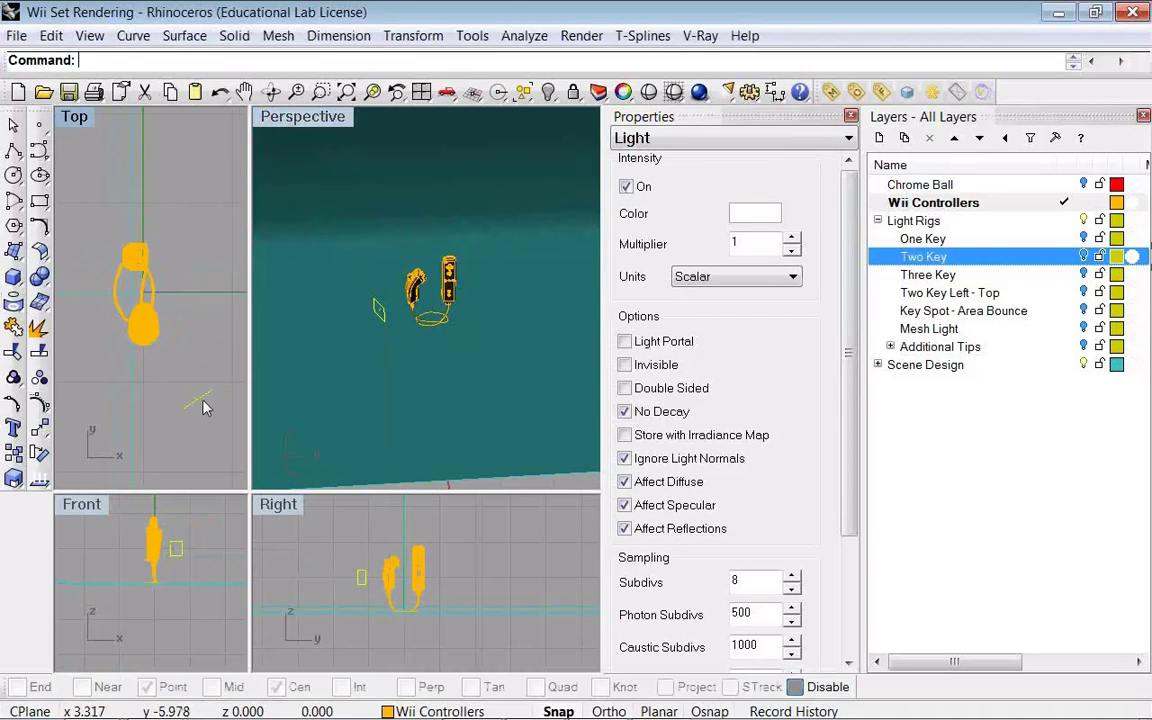
scroll(203, 401, down, 2)
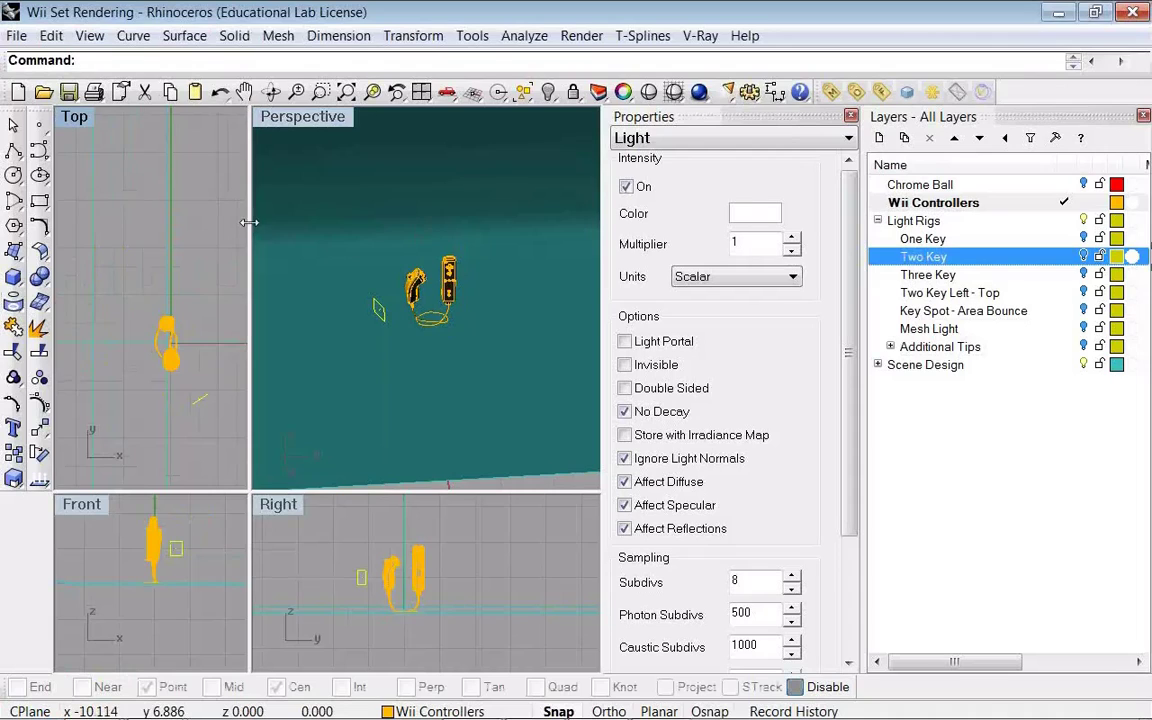
click(20, 480)
click(171, 547)
click(182, 549)
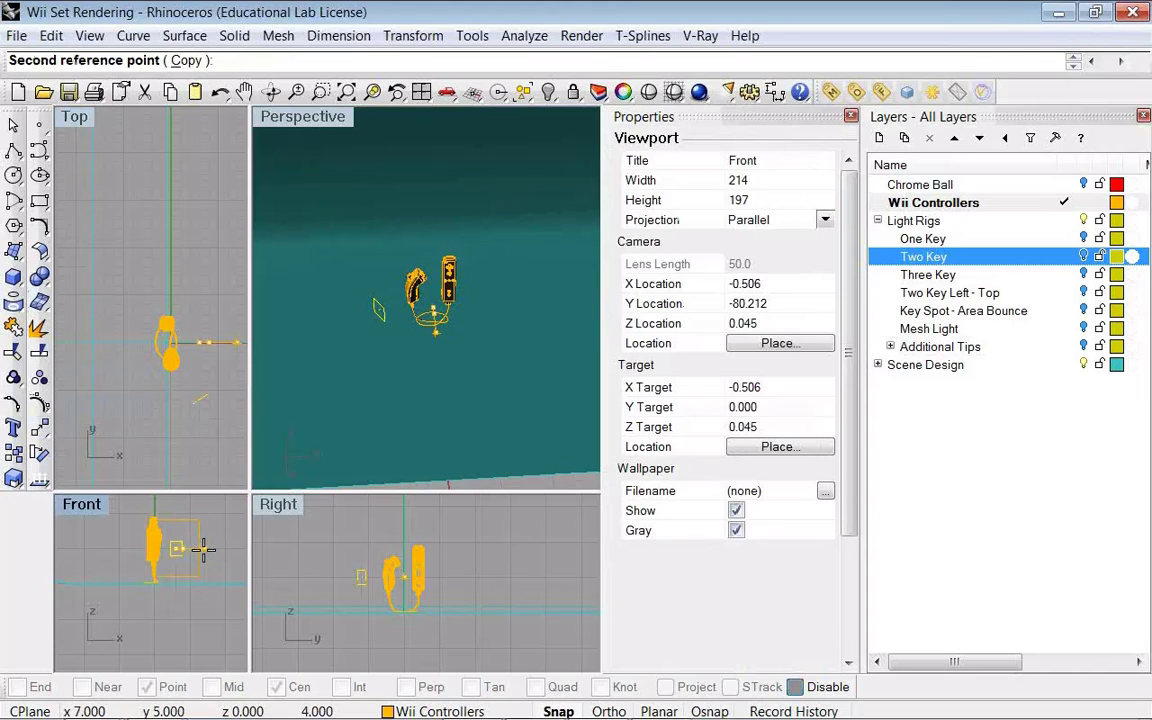
click(203, 553)
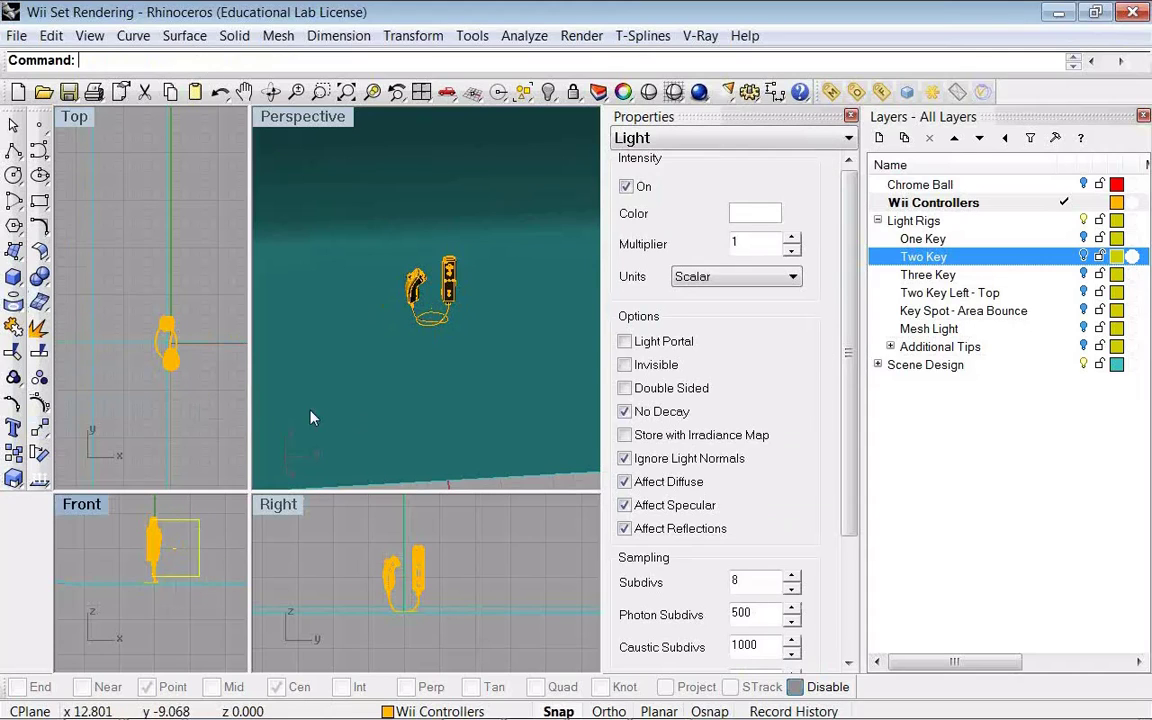
scroll(172, 340, down, 4)
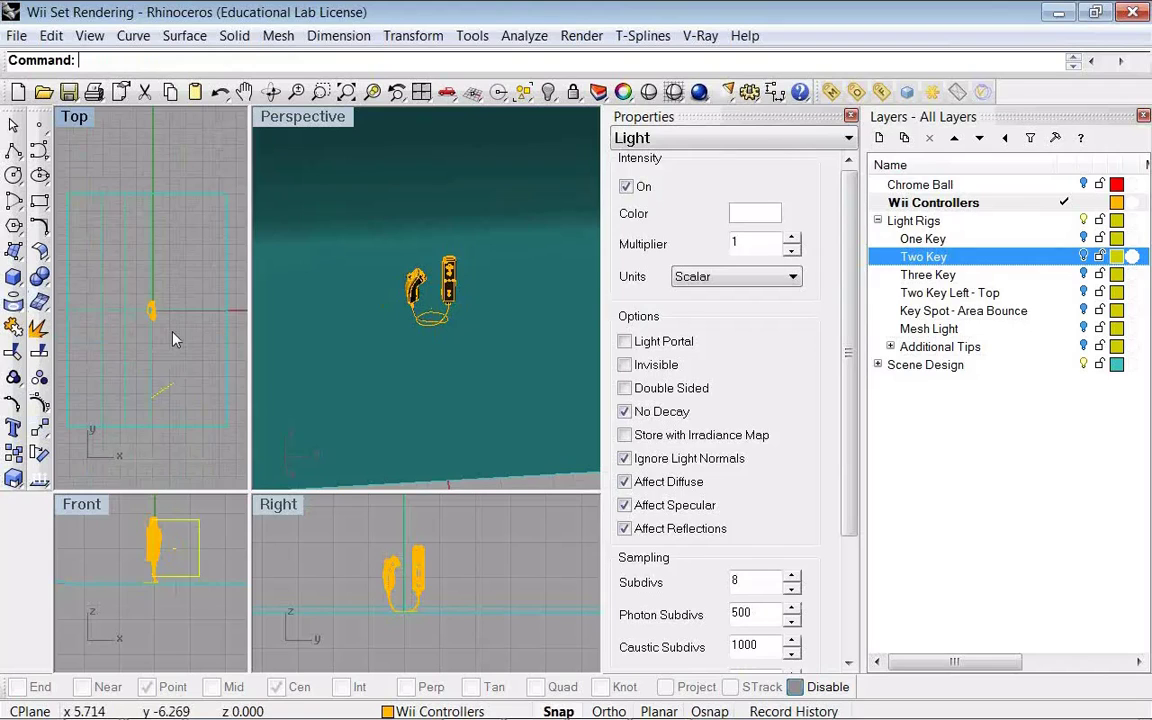
drag(166, 386, 177, 353)
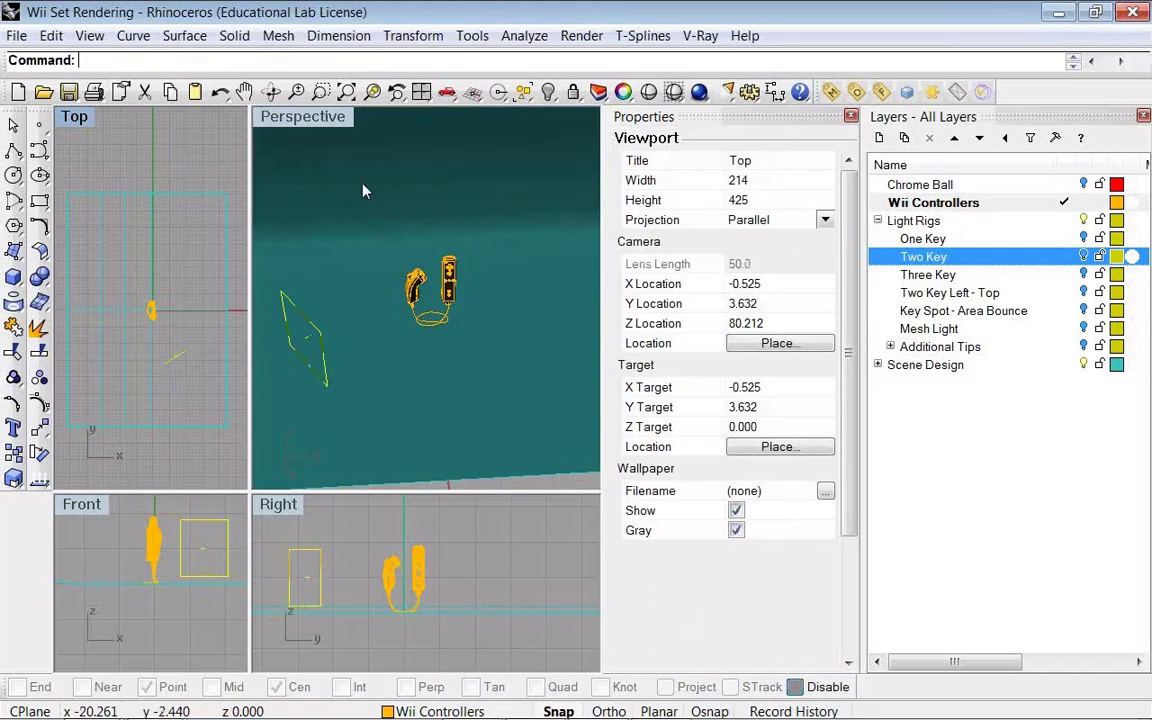
- Render the perspective view with the enlarged light and close the frame buffer
click(328, 121)
click(699, 93)
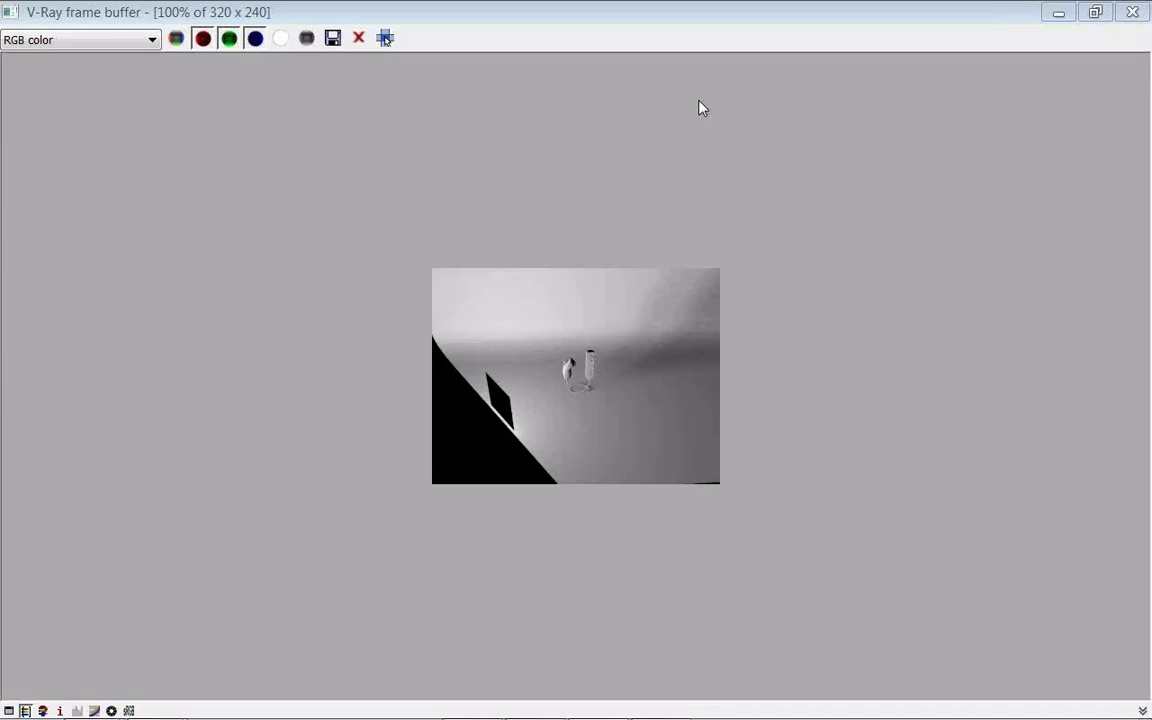
click(1131, 12)
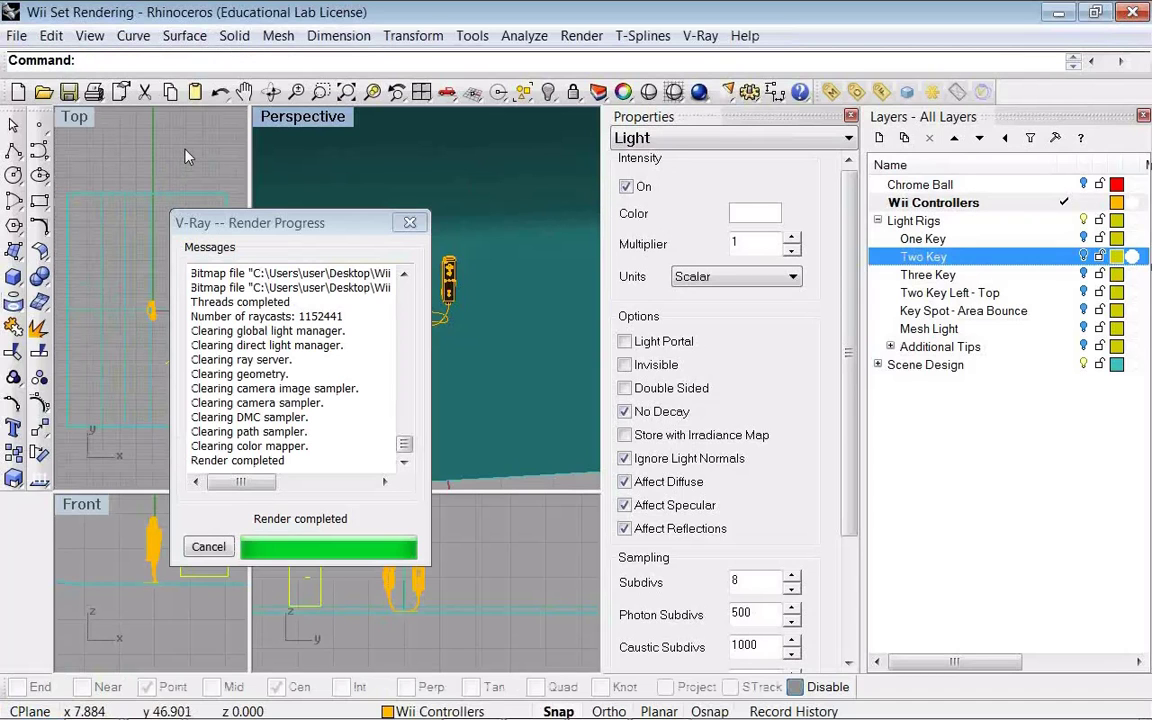
- Scale the light up nearly three times more in the Front view and raise it so its lower edge clears the floor
click(166, 133)
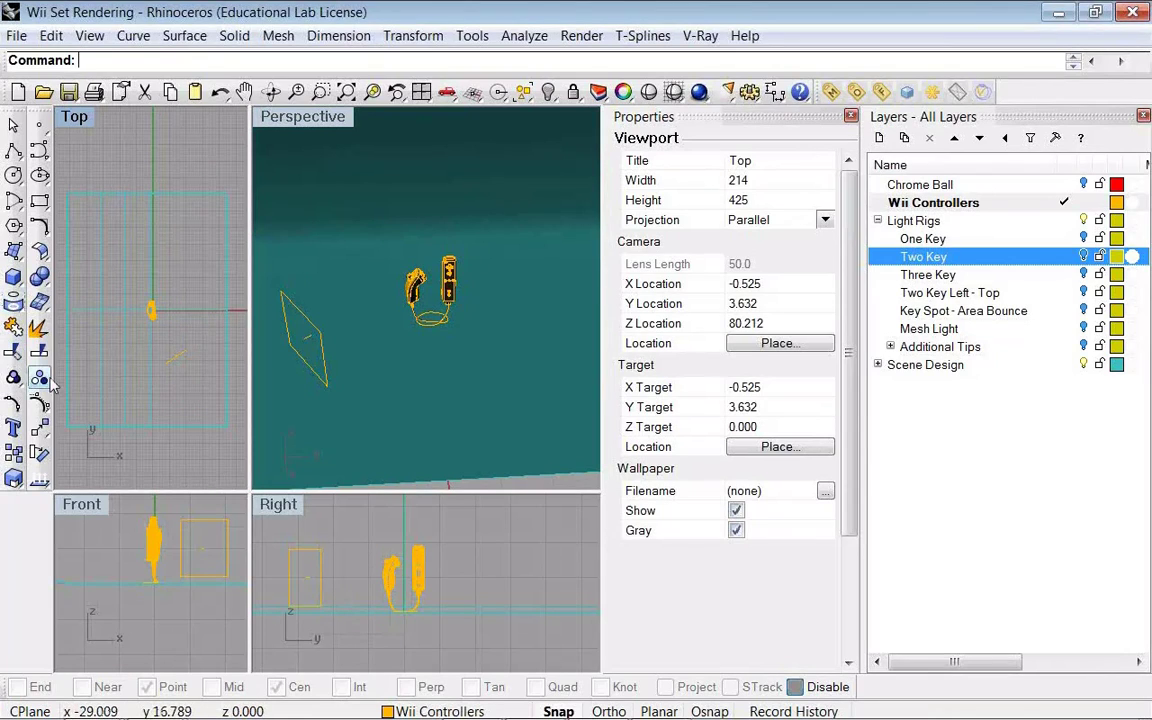
click(15, 478)
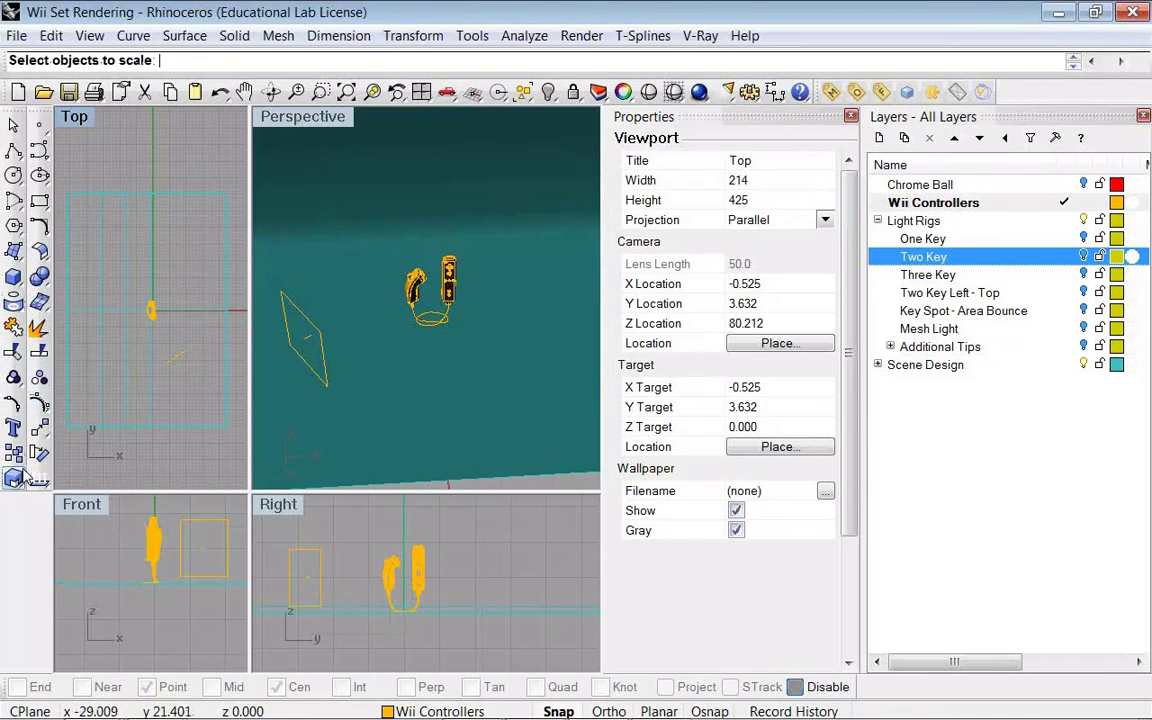
click(204, 549)
click(17, 487)
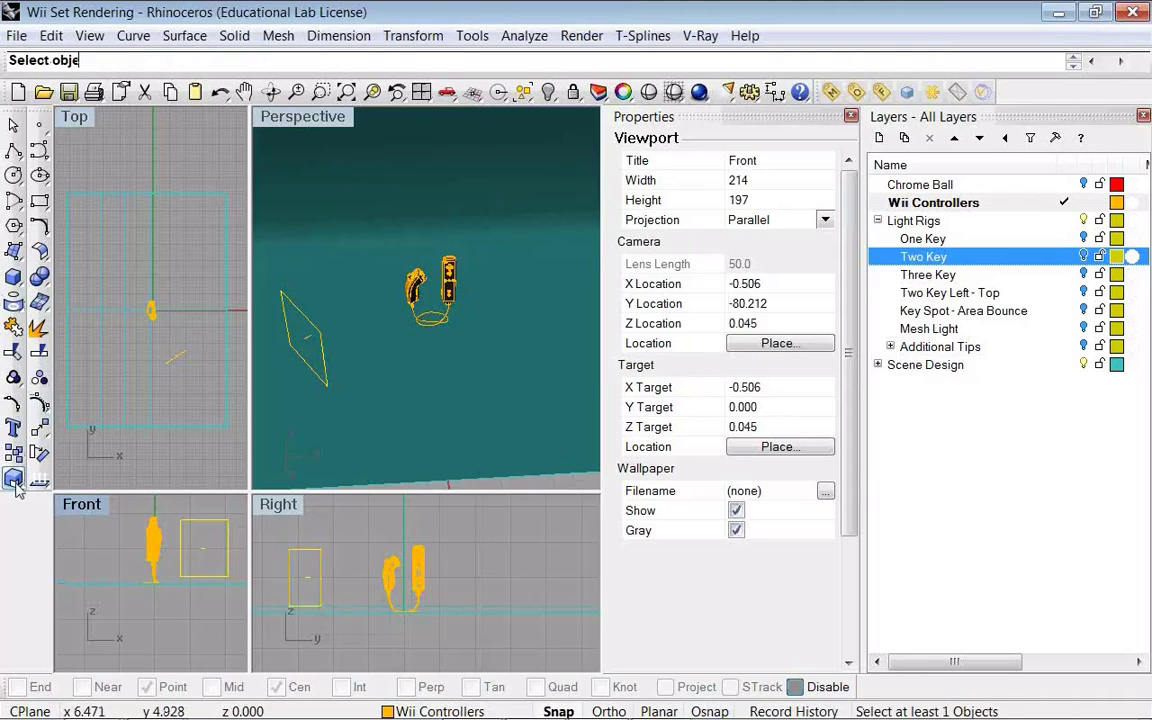
key(Return)
click(204, 549)
click(180, 548)
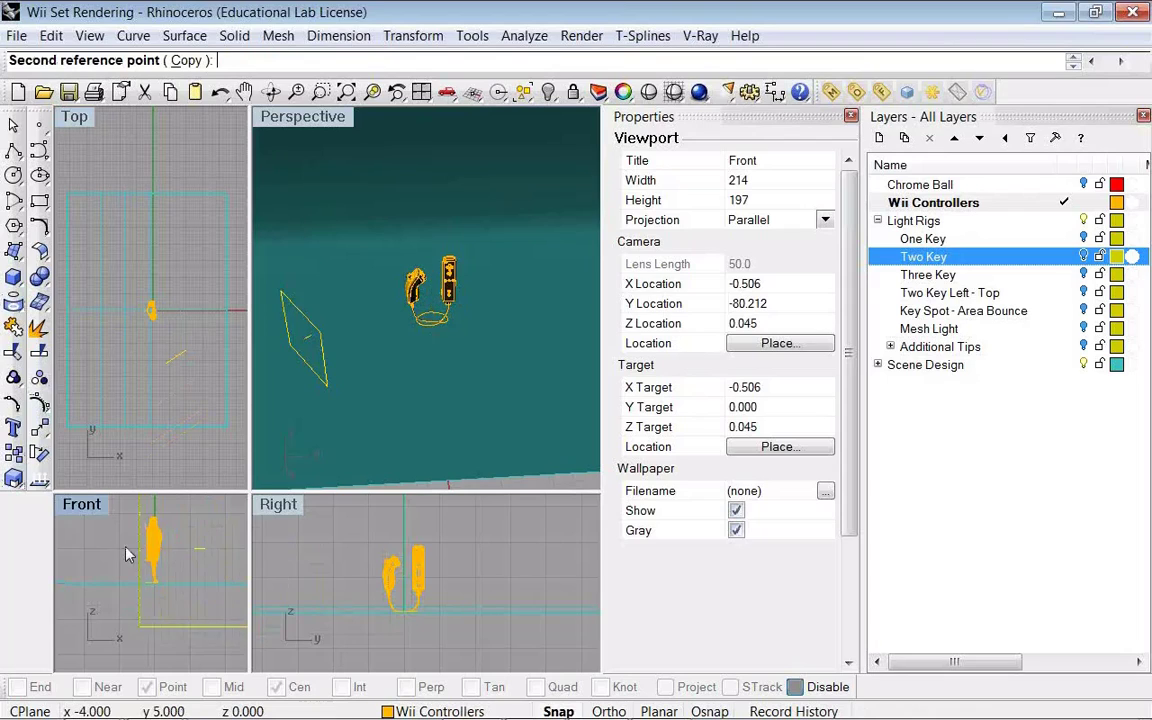
click(207, 636)
drag(205, 629, 205, 579)
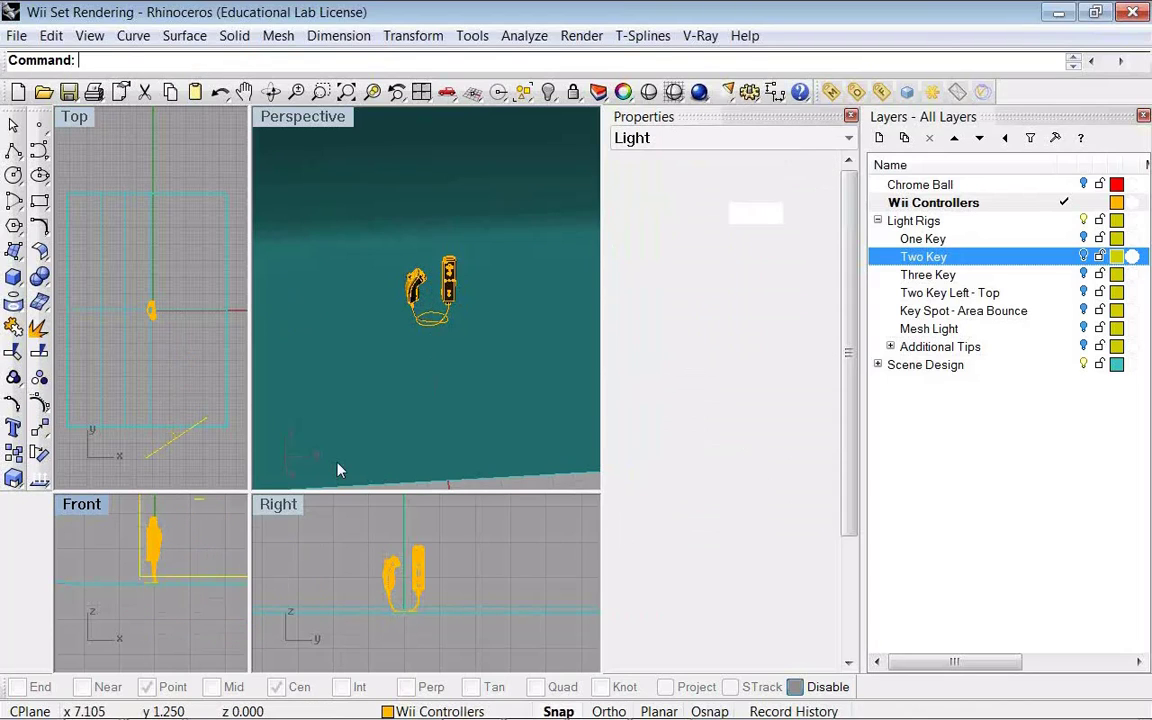
- Render the perspective view with the largest version of the light
click(530, 375)
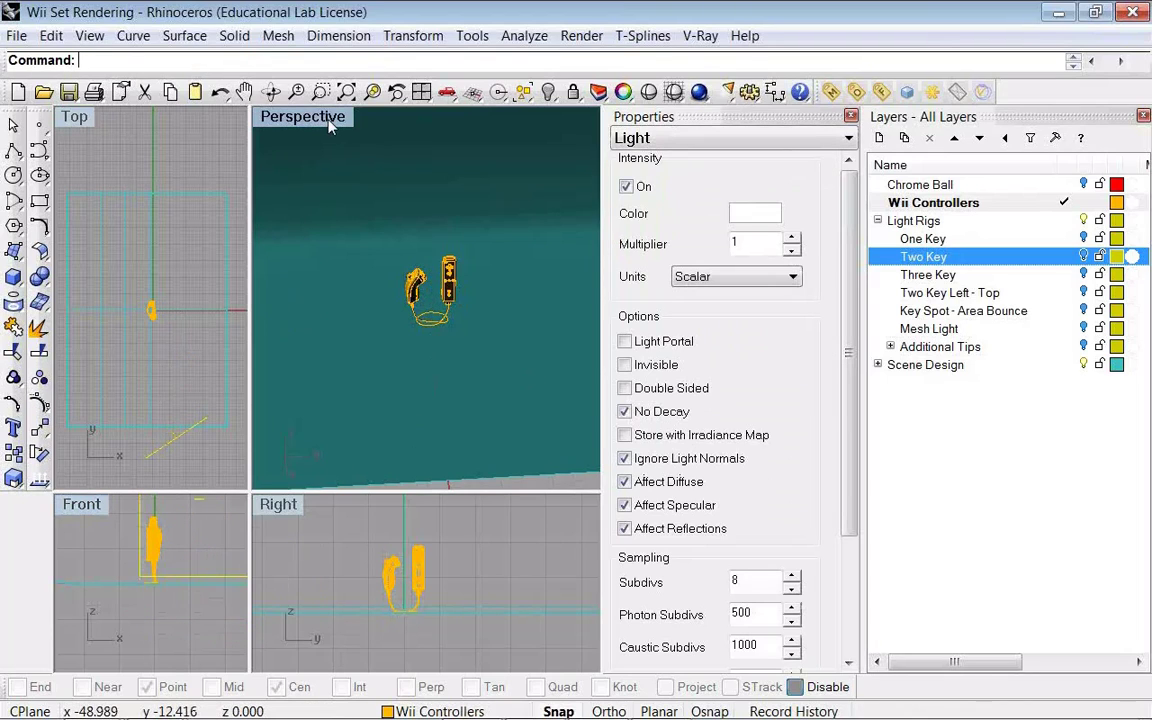
click(699, 93)
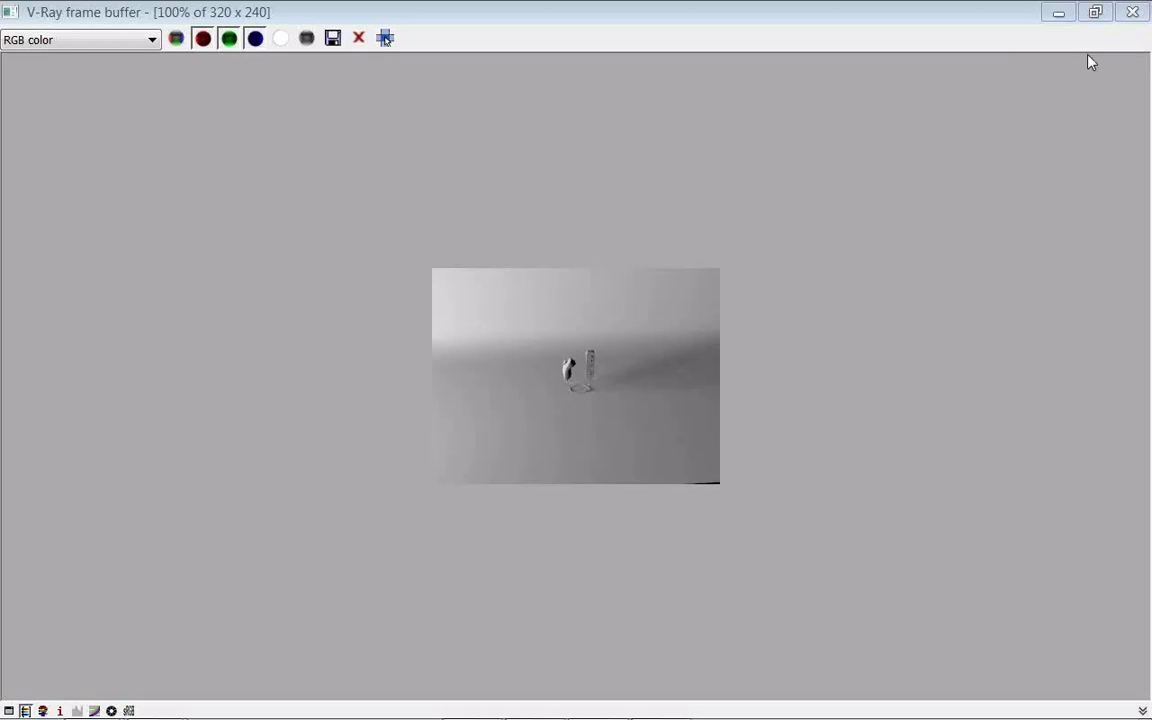
- Close the frame buffer and delete the enlarged rectangular light
click(1132, 11)
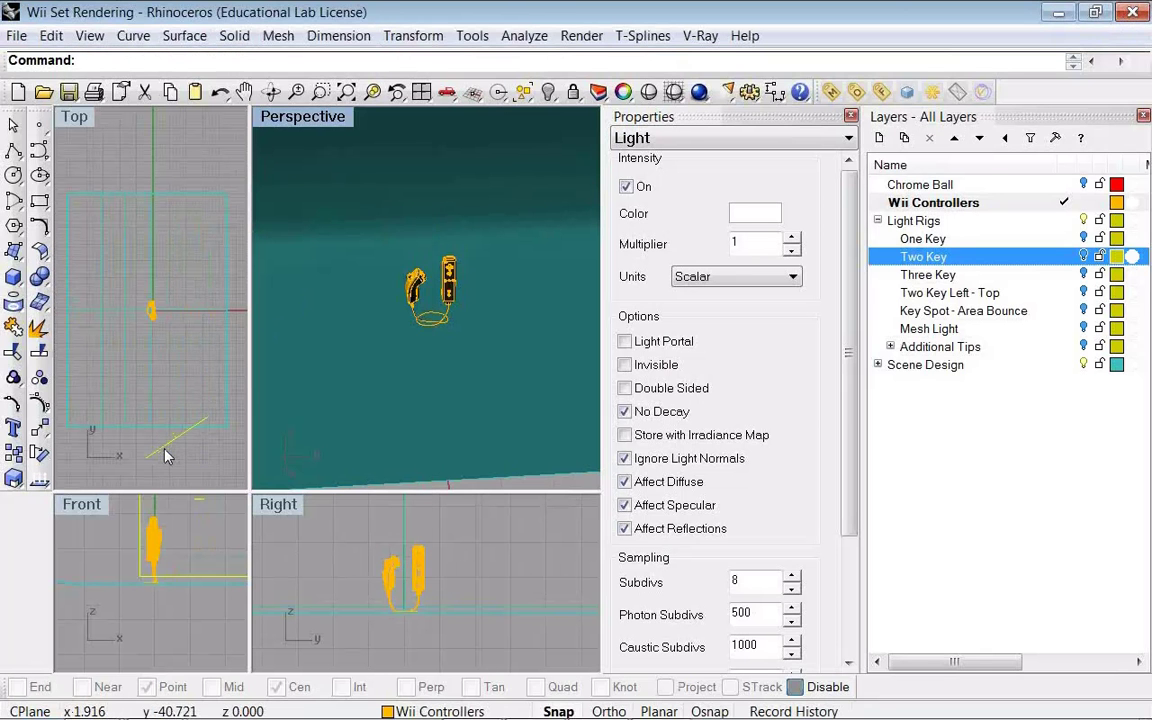
drag(180, 378, 175, 380)
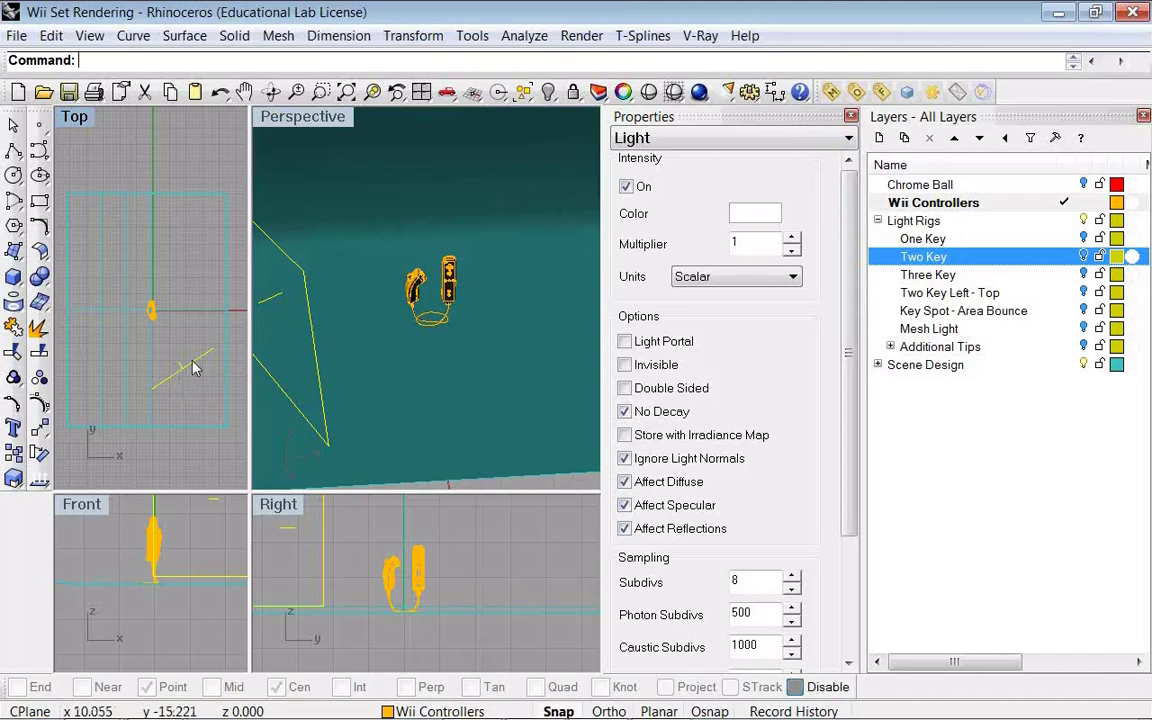
key(Delete)
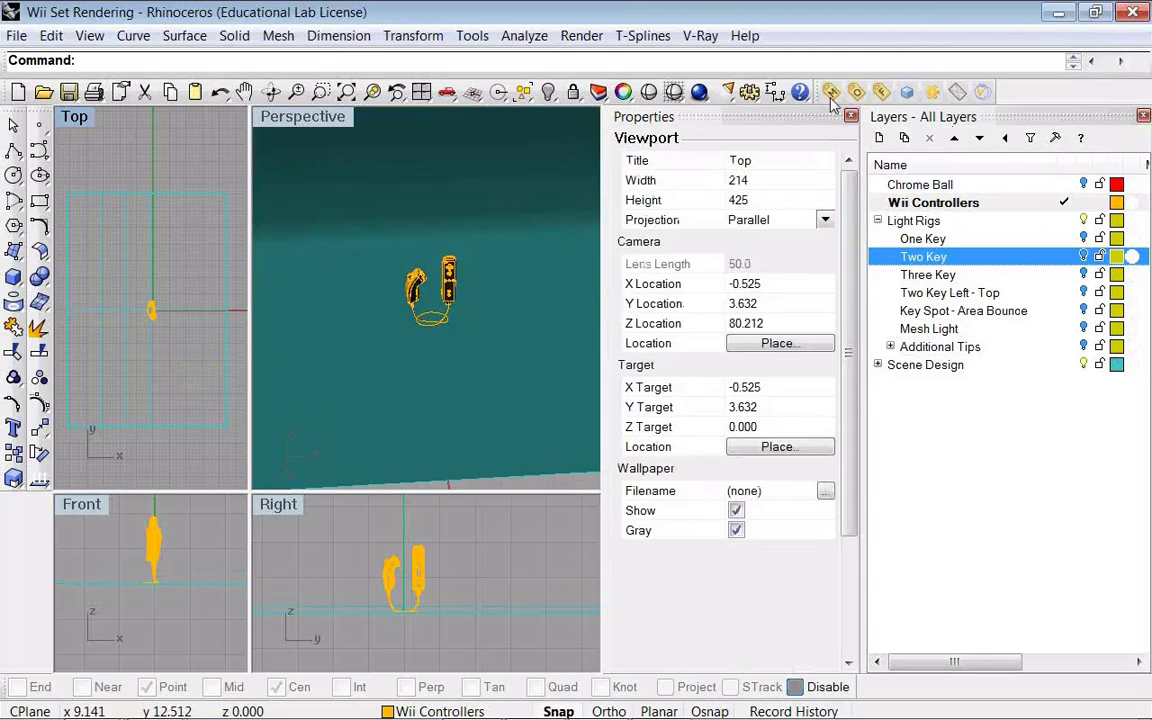
- Create a spotlight with its cone base centred on the controllers in the Right view, radius 8, and its apex high above them in the Front view
click(727, 91)
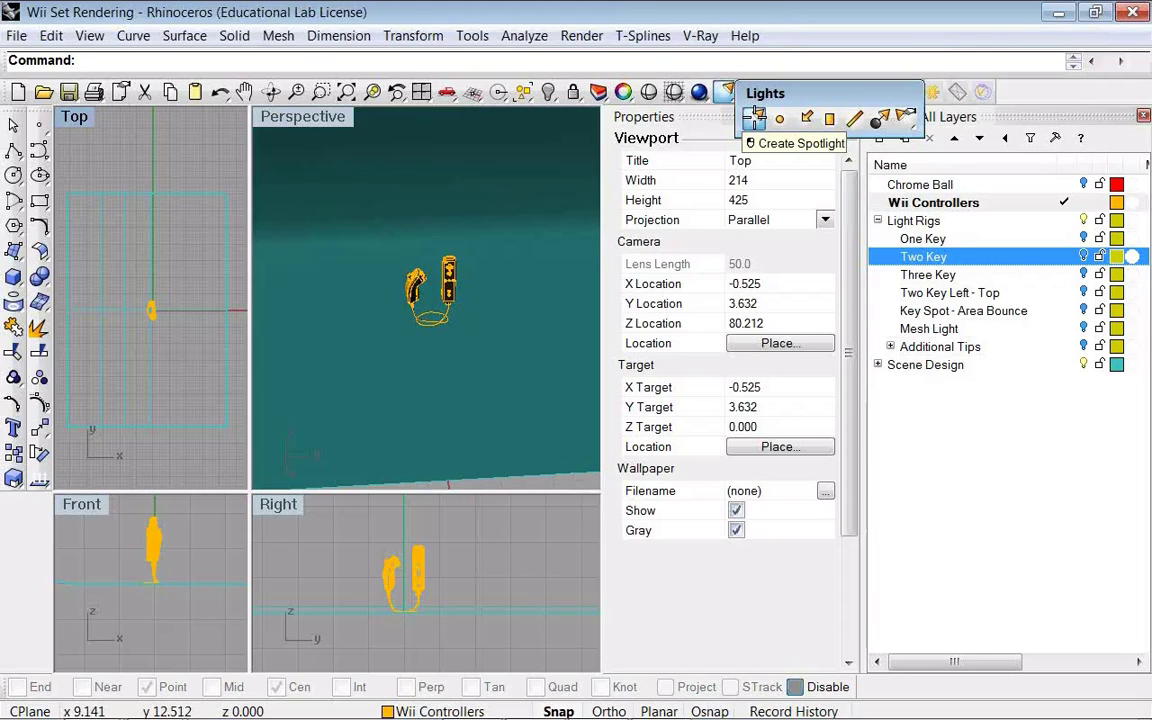
click(755, 118)
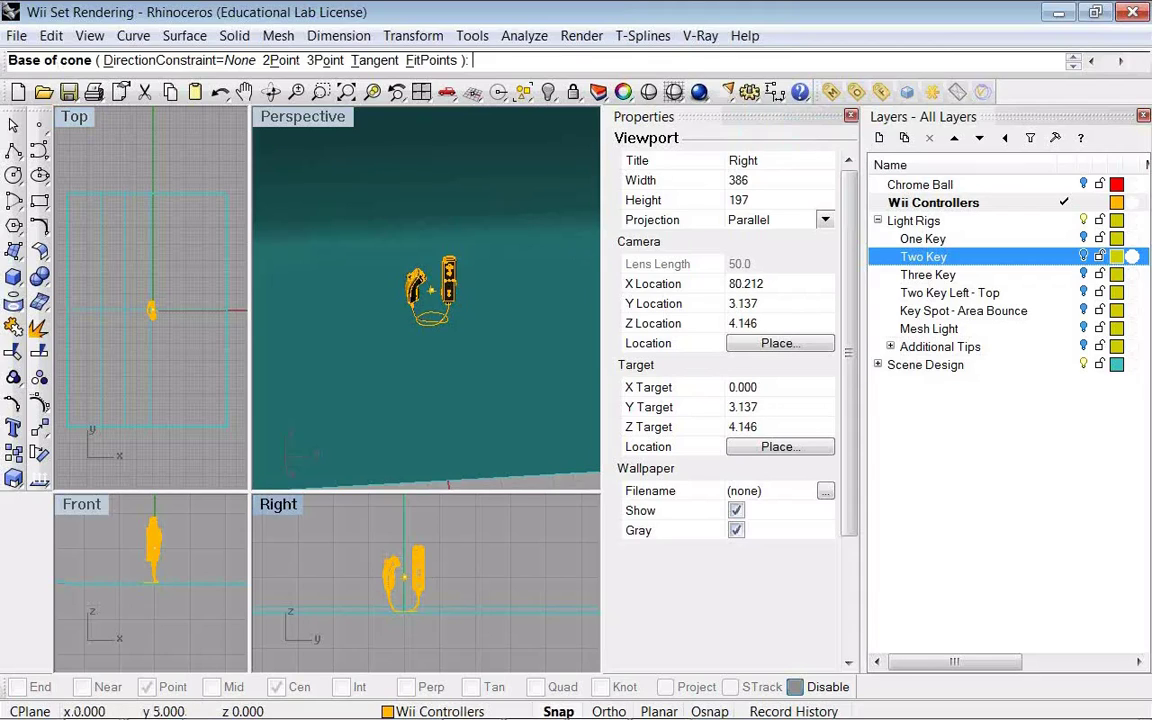
click(404, 575)
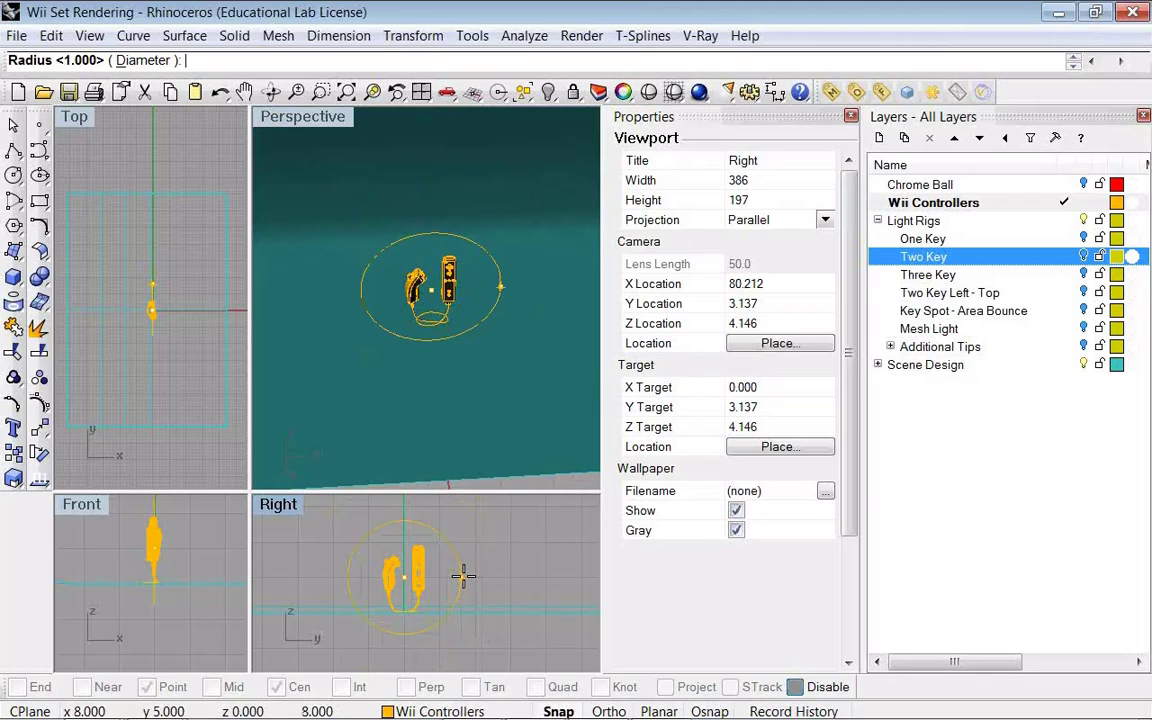
click(463, 575)
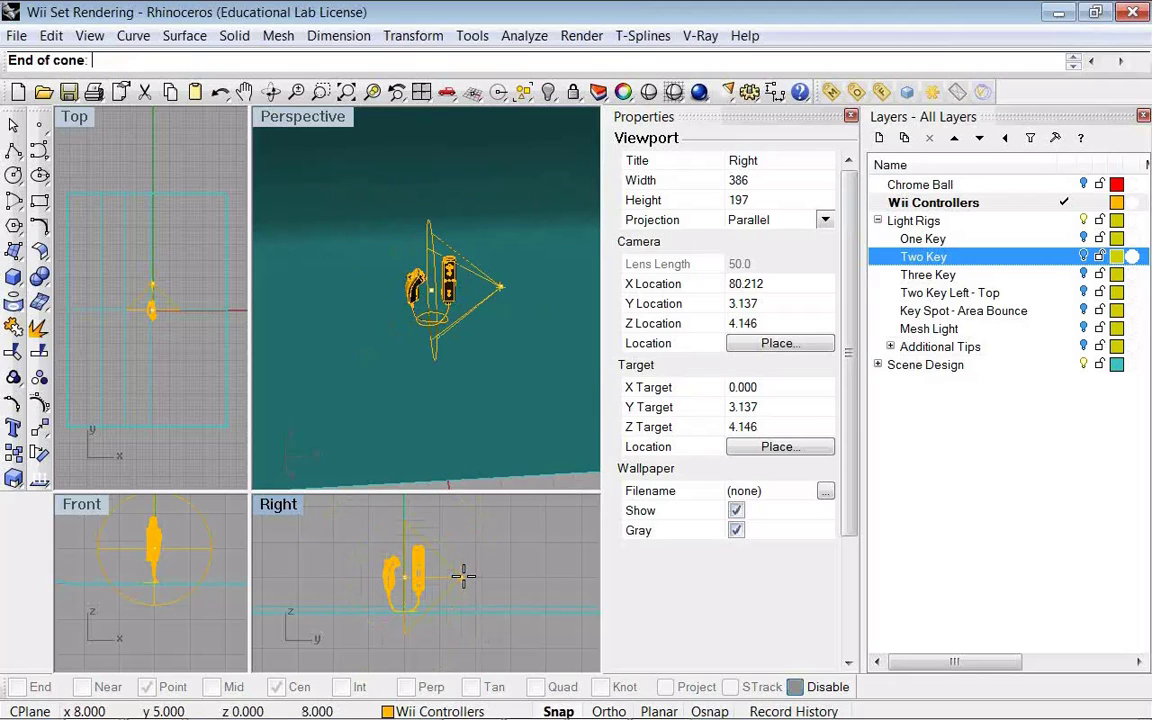
right_drag(475, 533, 440, 549)
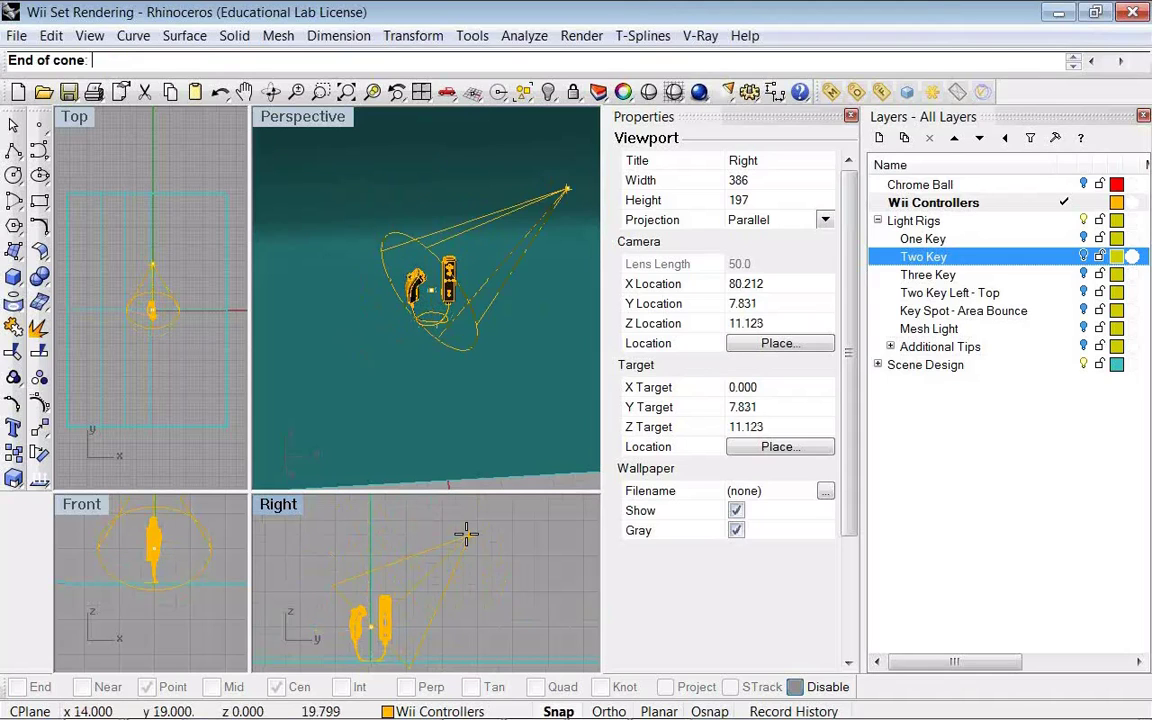
right_drag(172, 533, 165, 572)
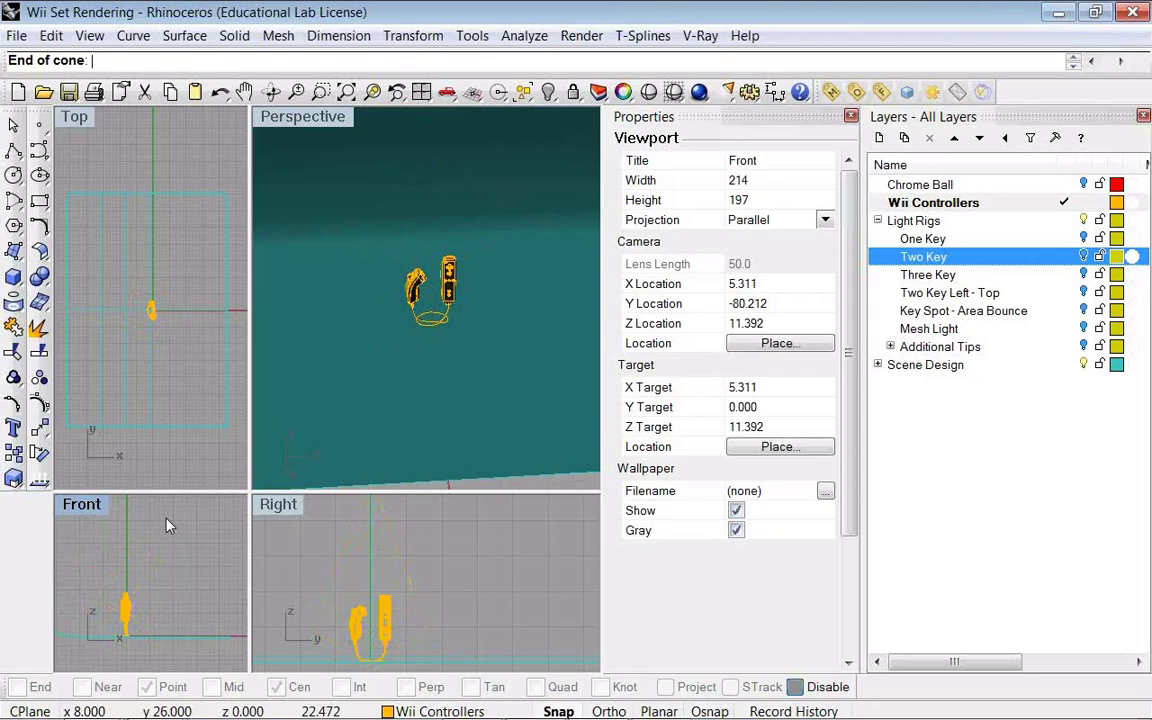
click(168, 524)
click(393, 263)
right_drag(393, 263, 510, 250)
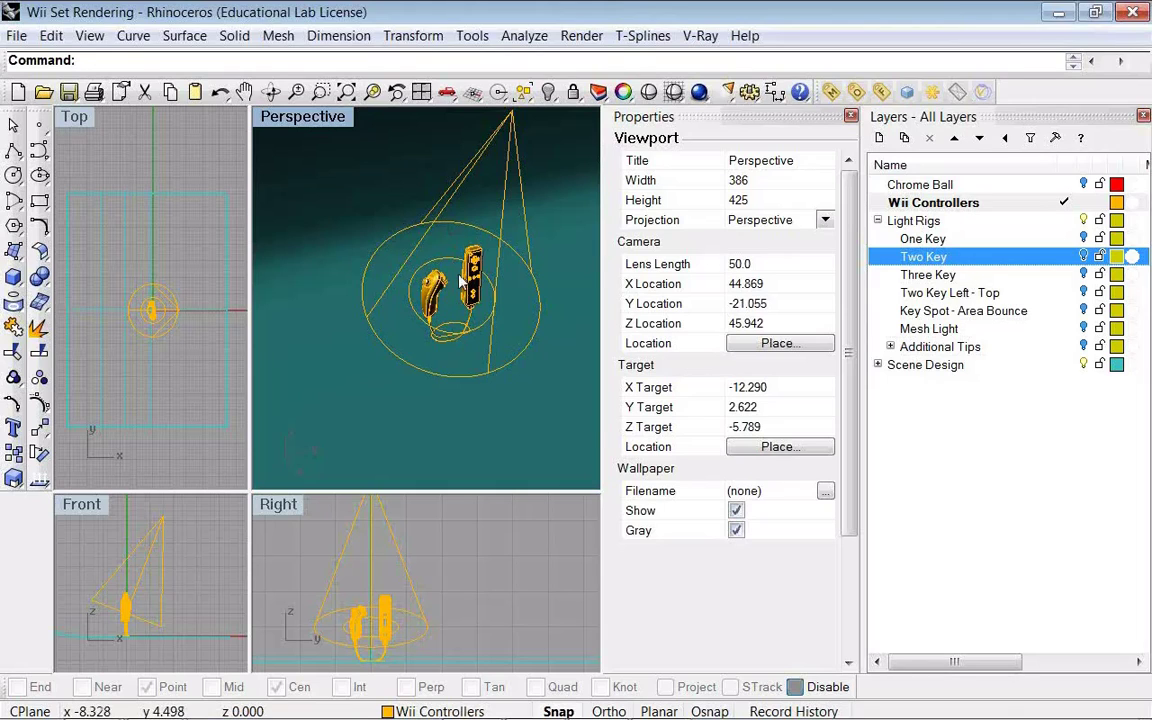
- Render the perspective view lit by the spotlight, then close the frame buffer and render progress window
right_drag(410, 288, 458, 298)
click(699, 91)
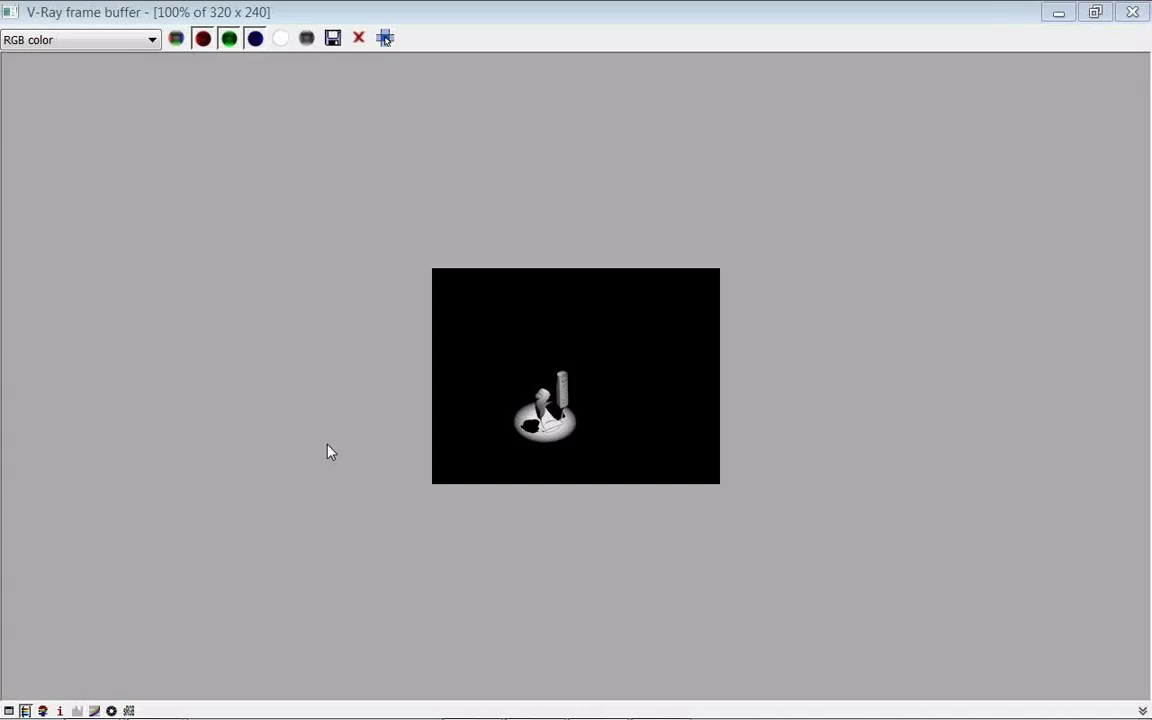
click(1131, 14)
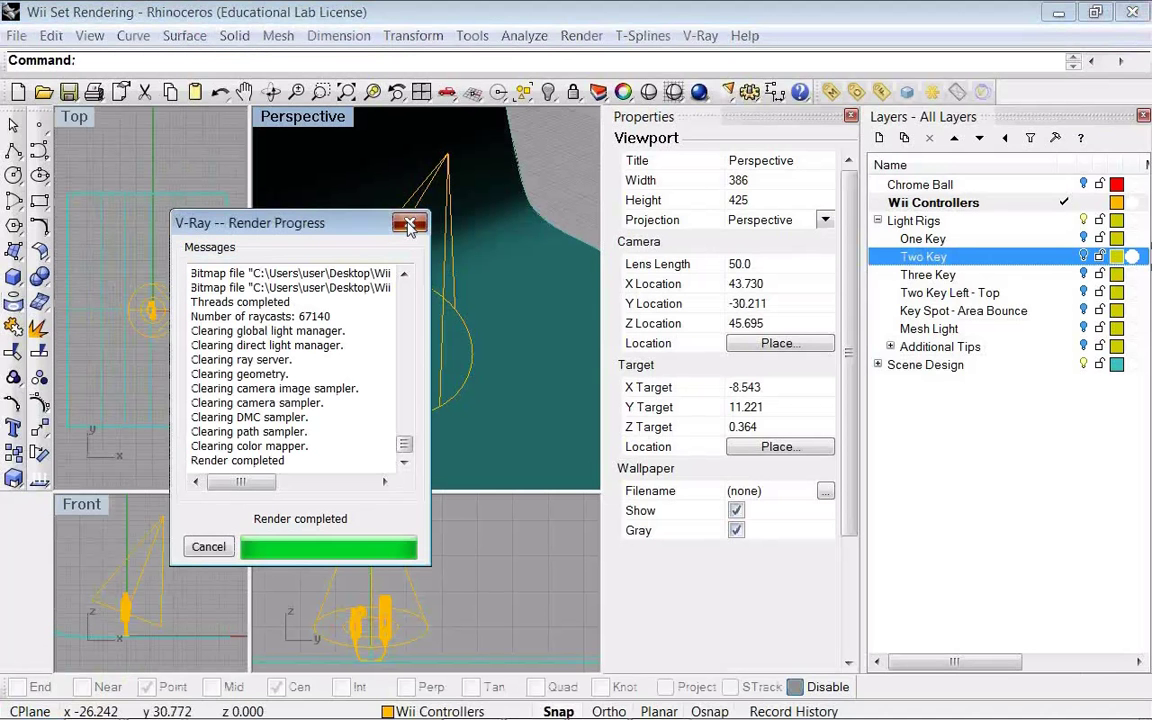
click(409, 224)
- Delete the spotlight above the controllers
right_drag(478, 298, 521, 116)
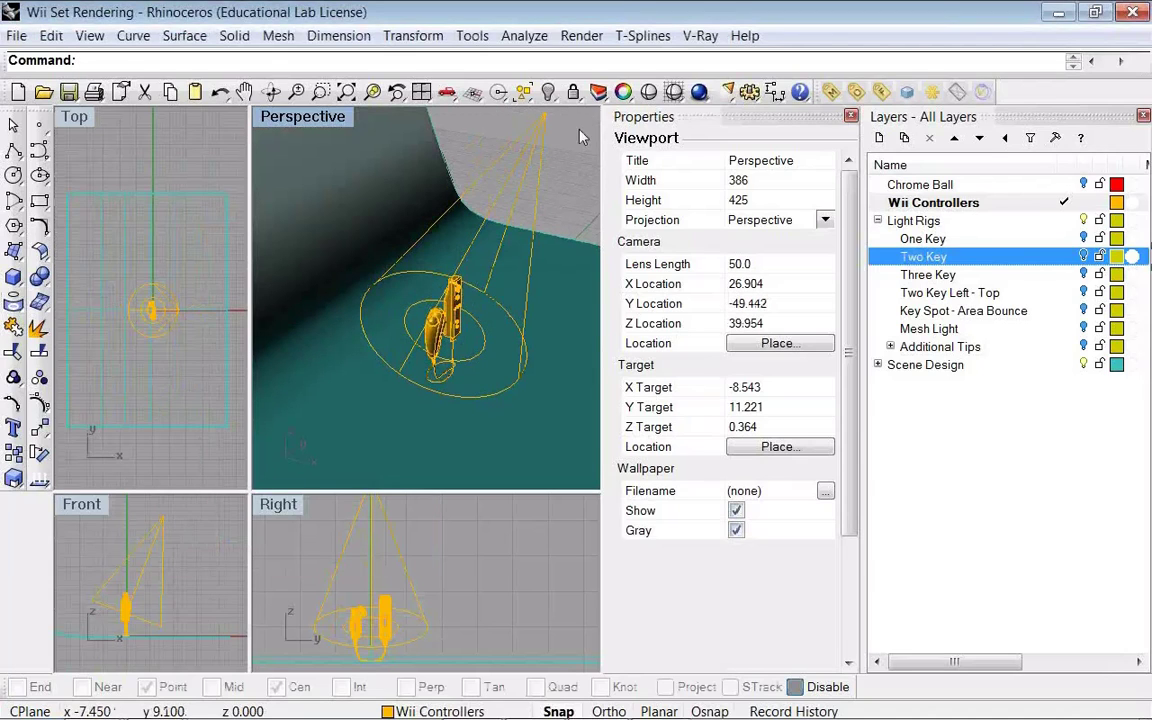
click(538, 146)
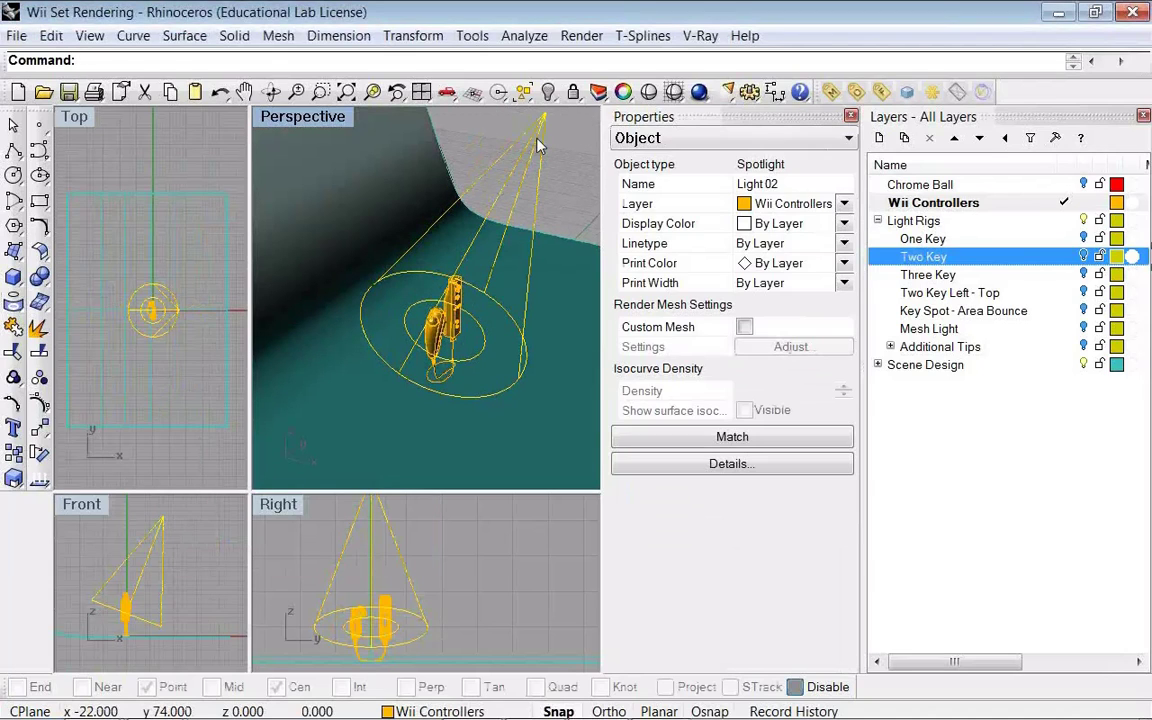
key(Delete)
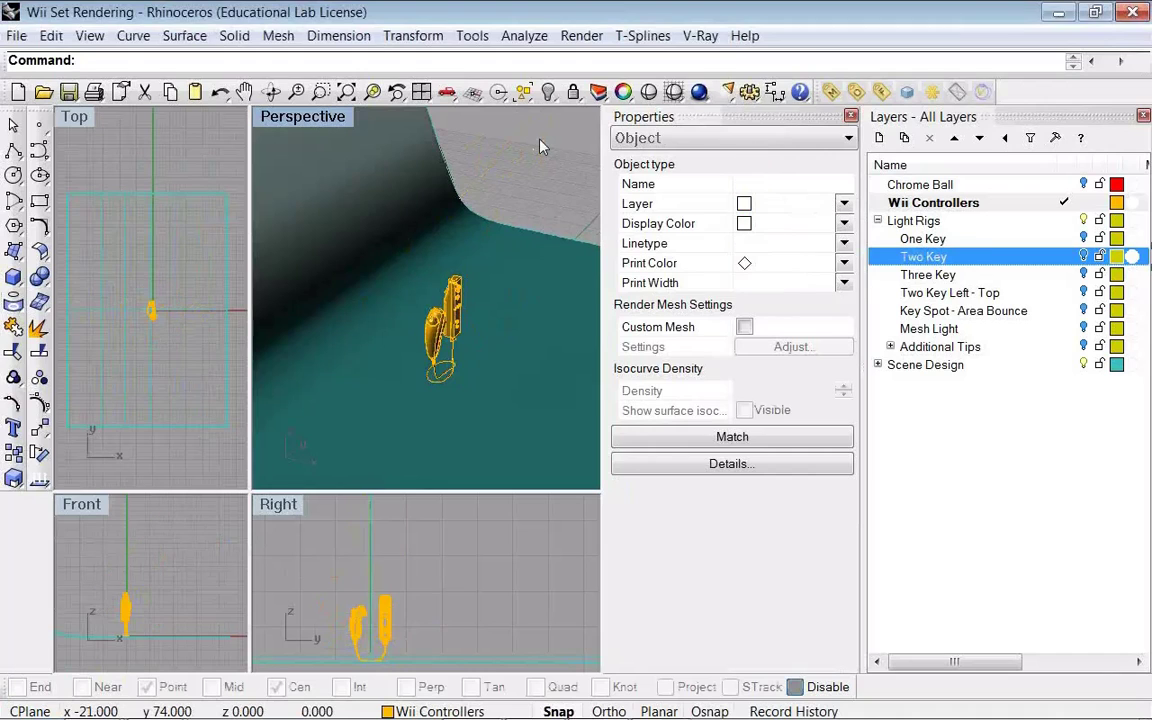
- Turn on the Two Key light rig layer for a close-up of the controllers
click(1083, 256)
right_drag(556, 288, 440, 274)
shift+right_drag(440, 274, 235, 330)
- Set the multiplier of the Two Key rig's light-blue light to 1.3 in its light properties
click(183, 357)
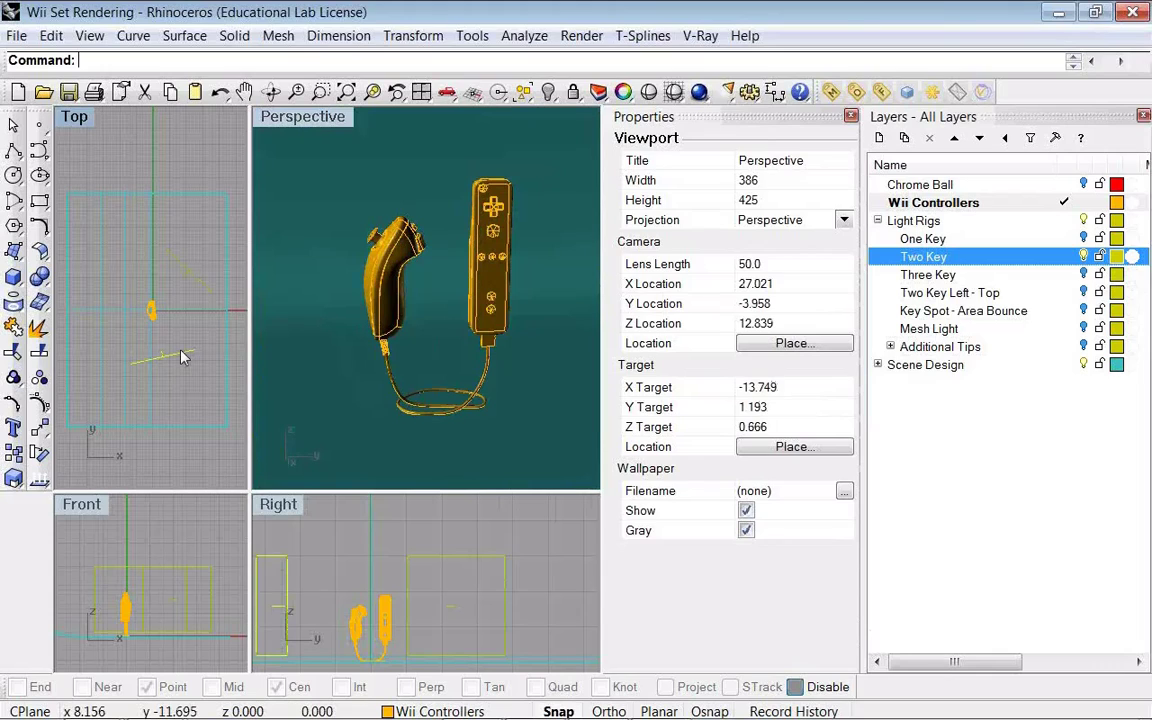
click(802, 139)
click(790, 179)
double_click(748, 245)
click(751, 247)
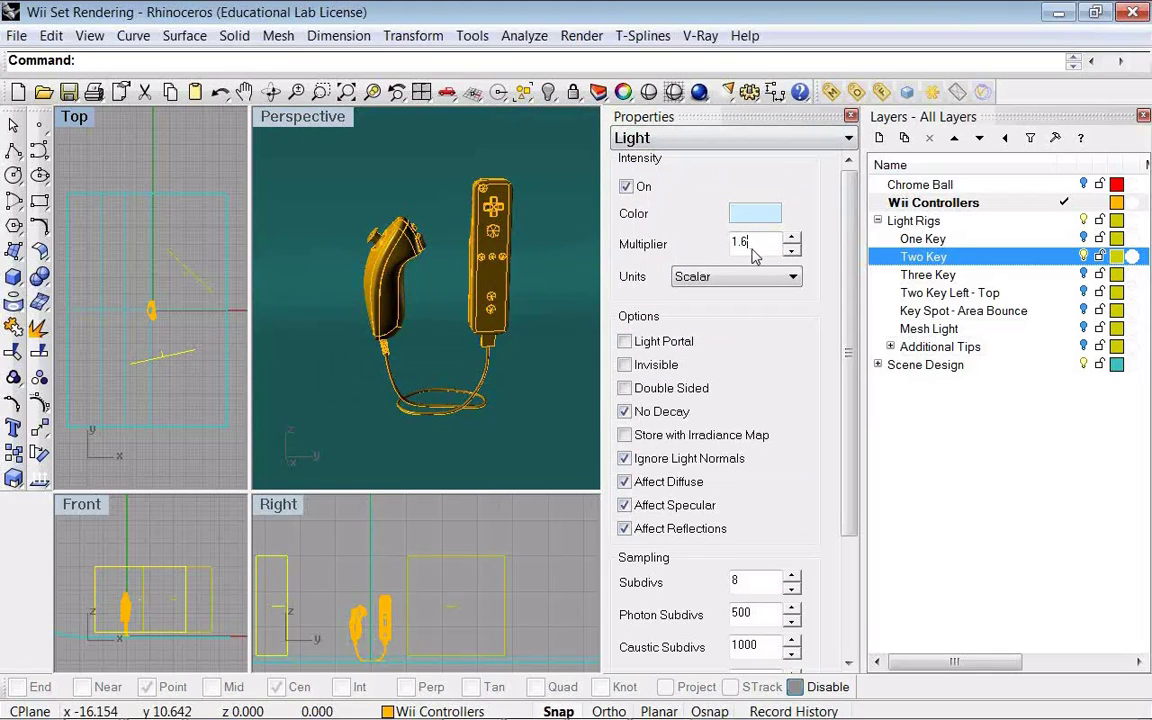
key(BackSpace)
text(3)
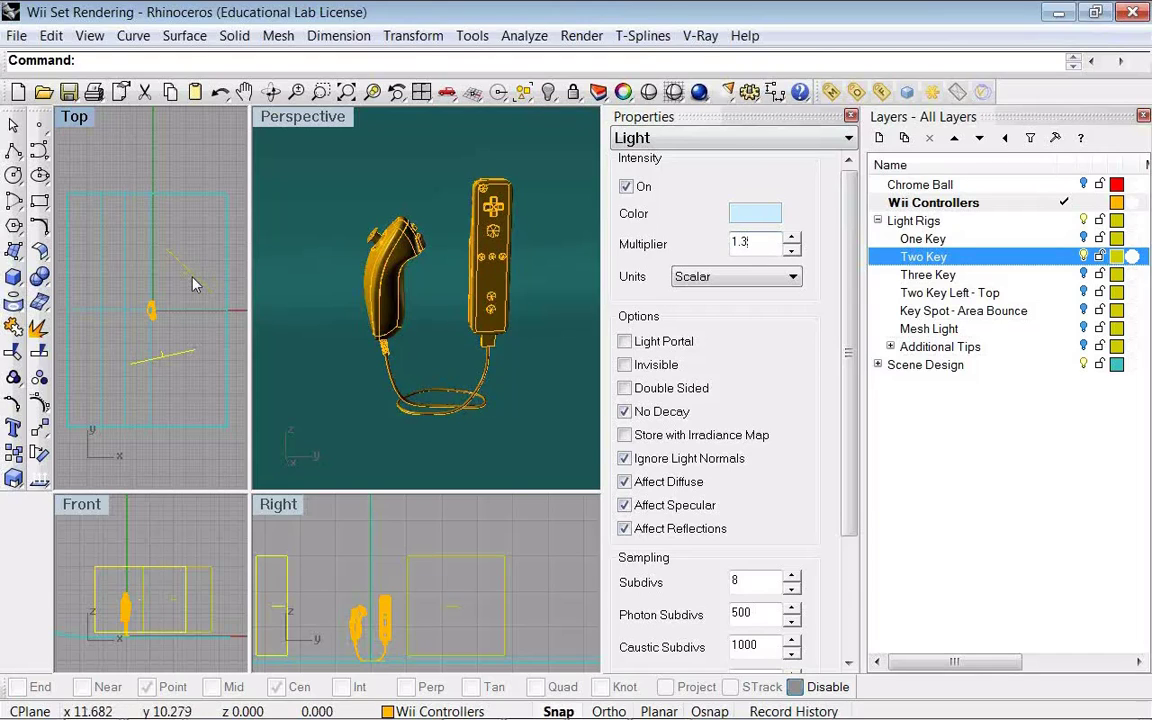
- Set the pale yellow light's multiplier to 0.6 and lower the light-blue light's multiplier to 1.2
click(174, 250)
click(763, 248)
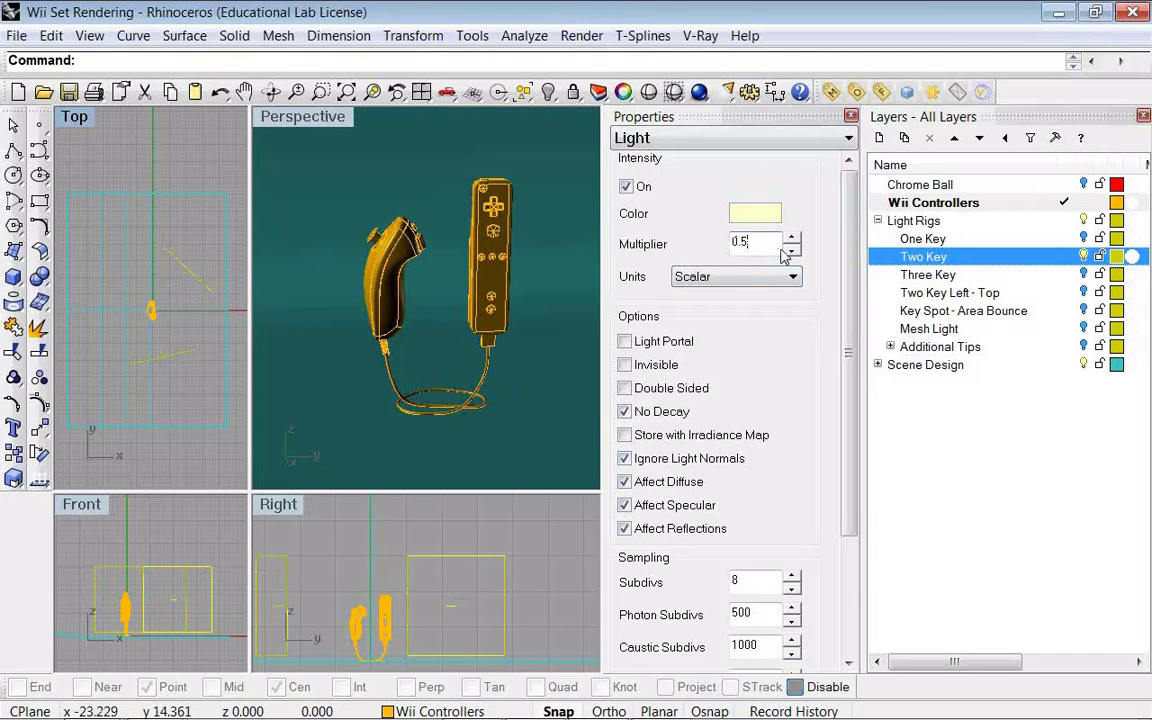
key(BackSpace)
text(6)
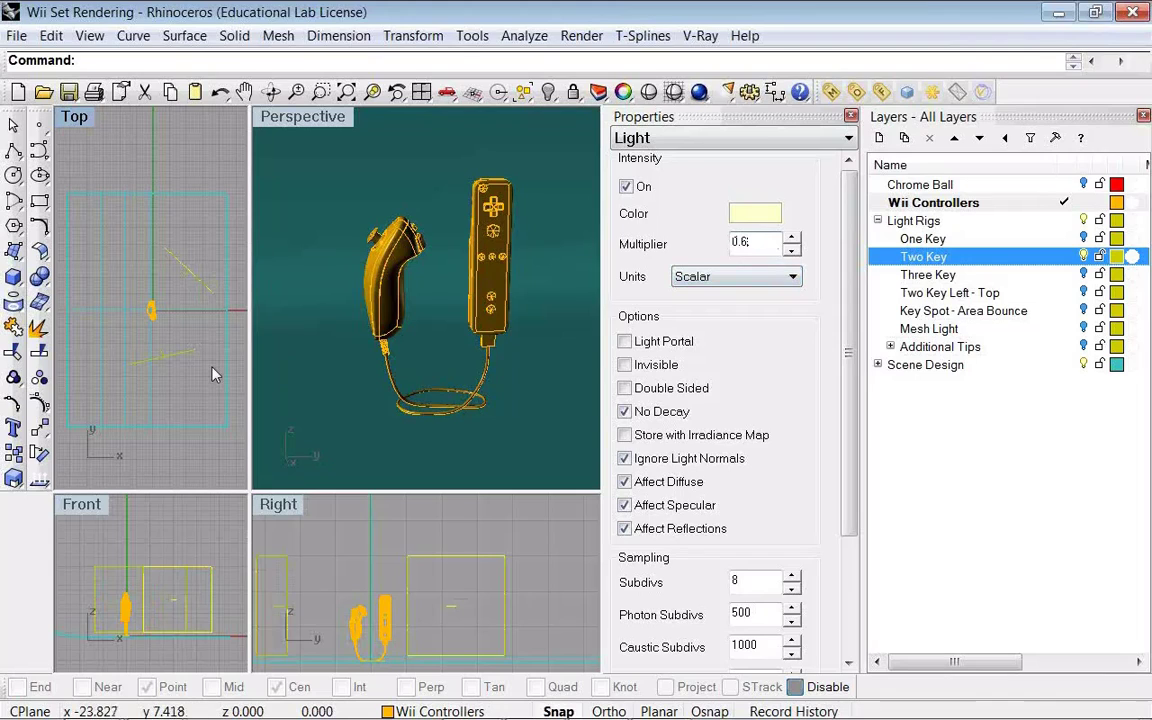
click(185, 352)
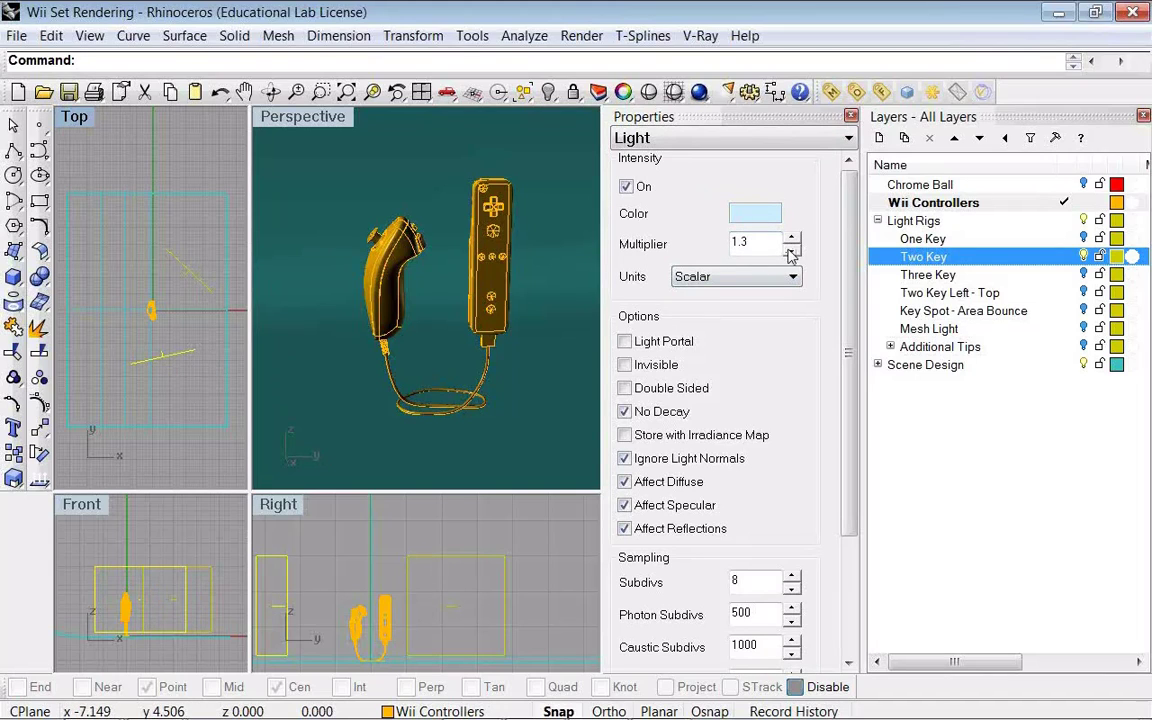
click(790, 251)
- Render a close perspective view of the controllers with the Two Key rig, then close both render windows
click(298, 116)
scroll(490, 234, up, 3)
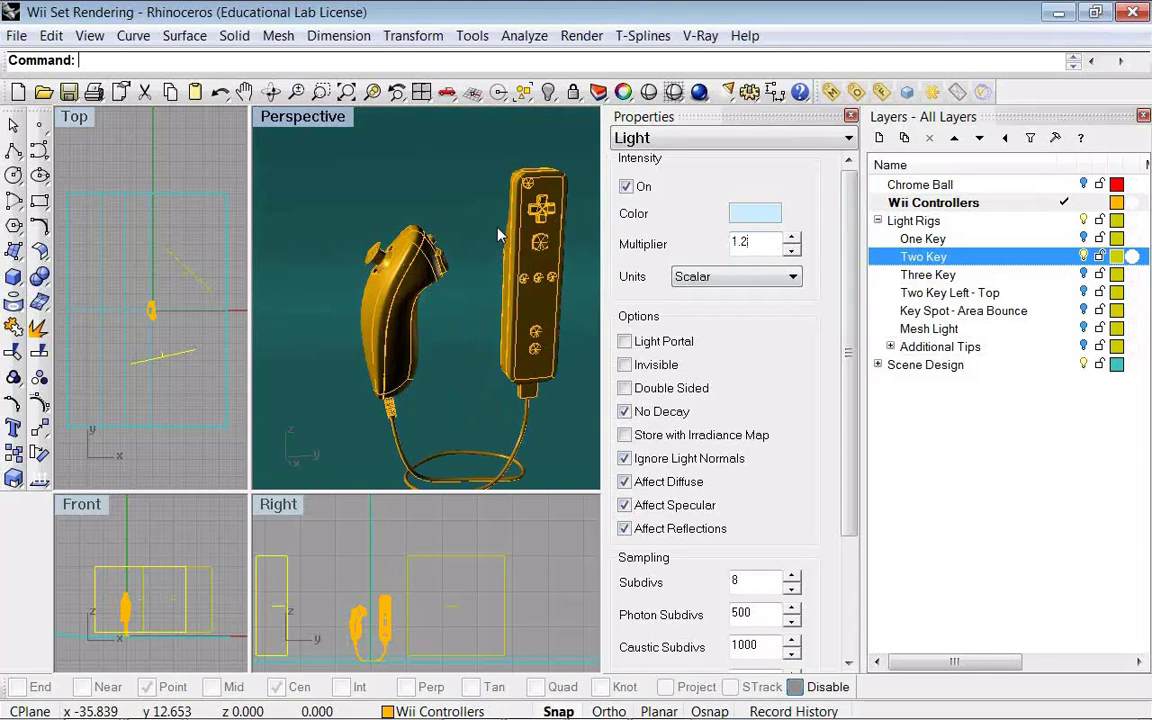
click(700, 92)
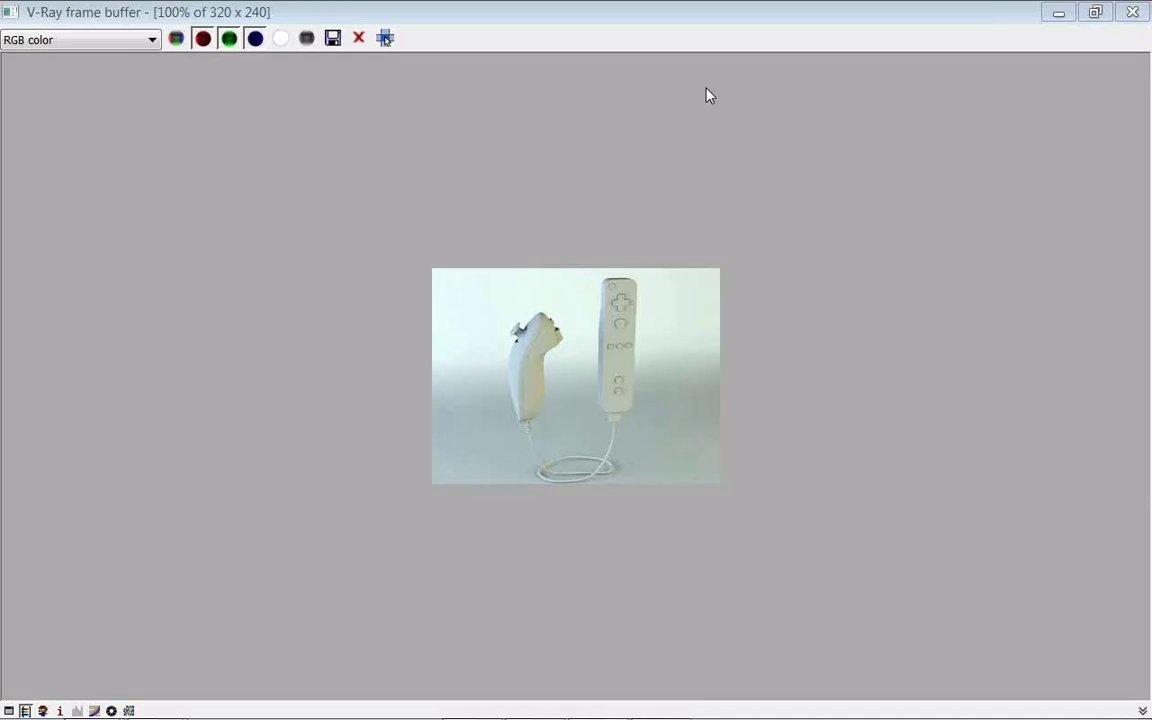
click(1133, 14)
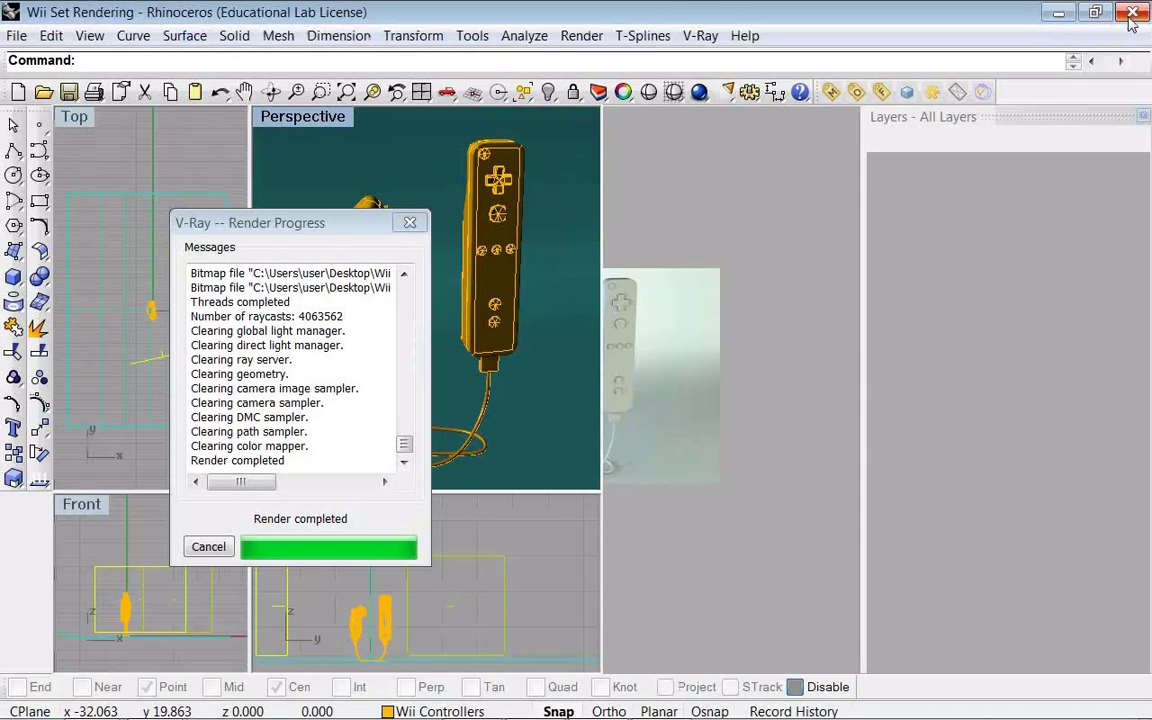
click(409, 222)
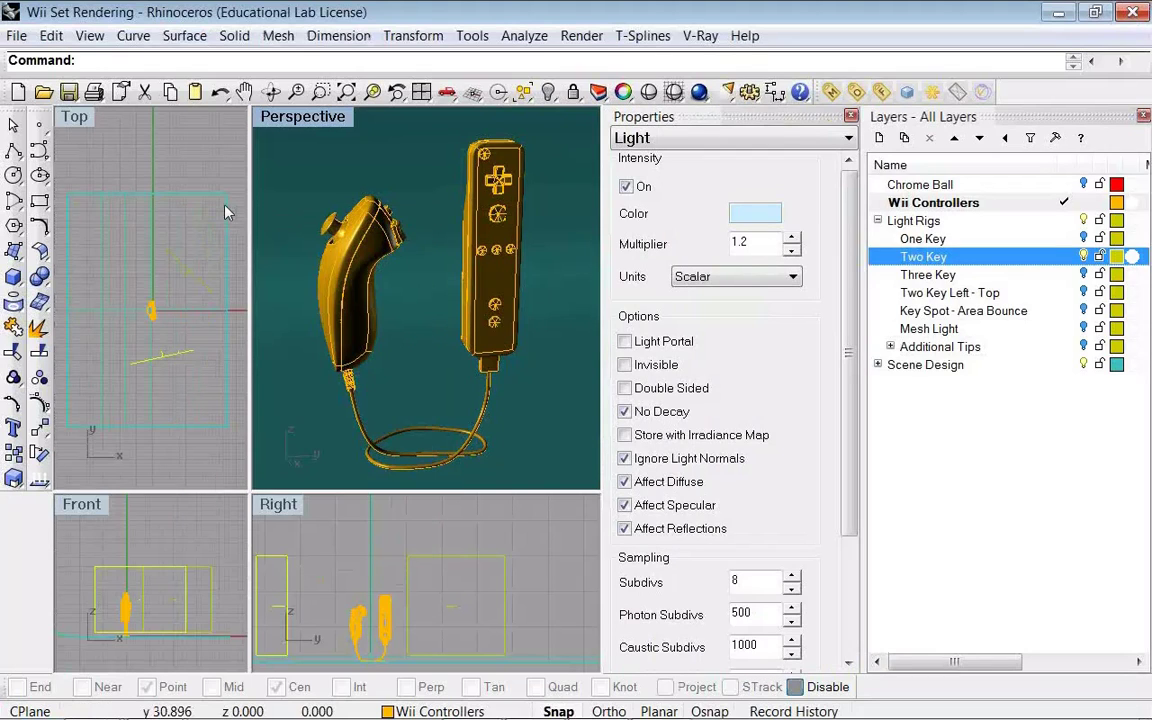
- Assign the bend backdrop surface a Basic material with a medium gray color, then render the perspective view and minimize the frame buffer
click(227, 208)
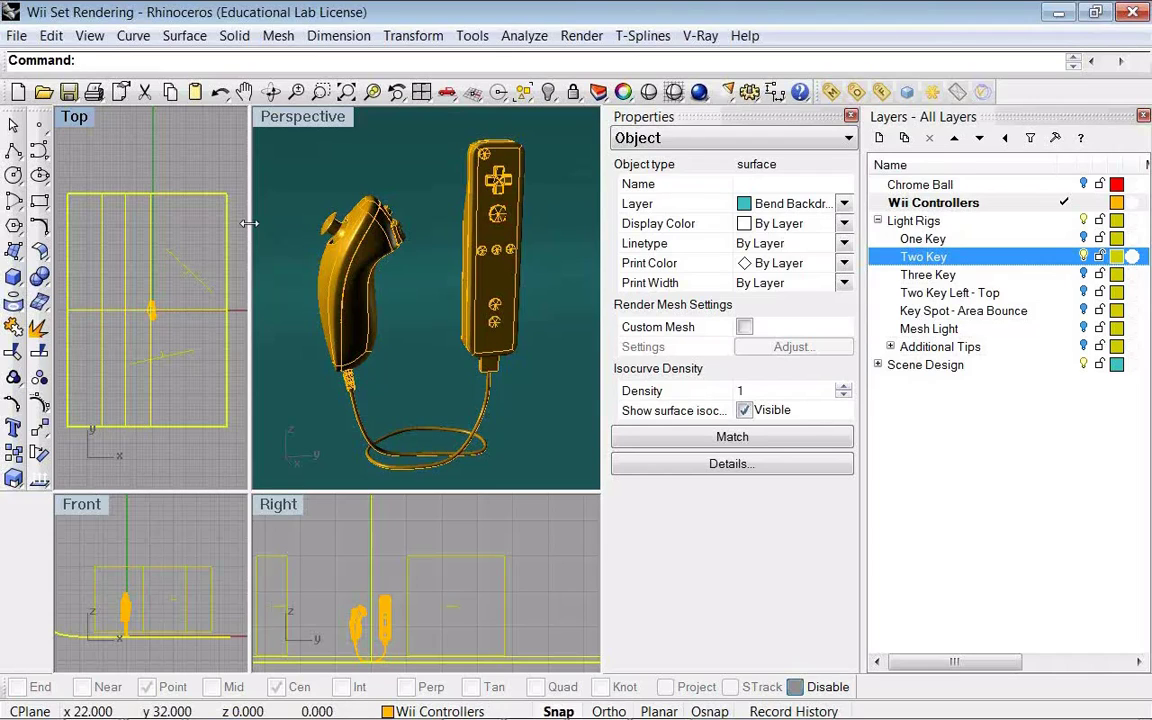
click(680, 138)
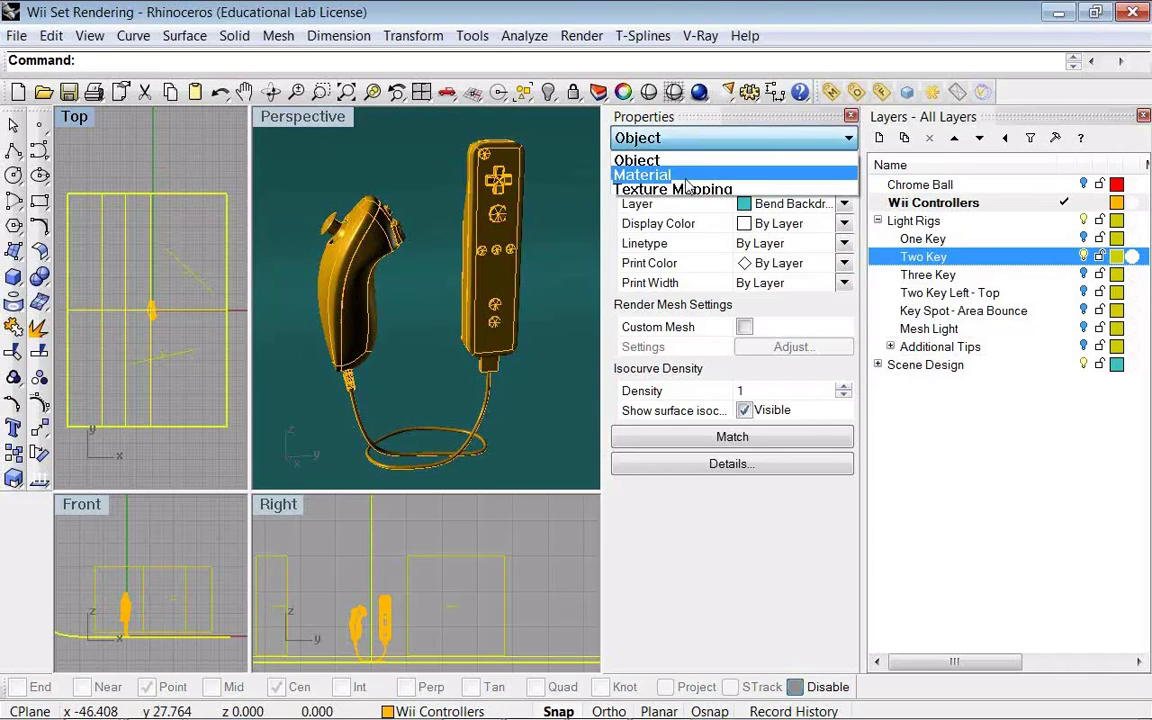
click(652, 175)
click(665, 233)
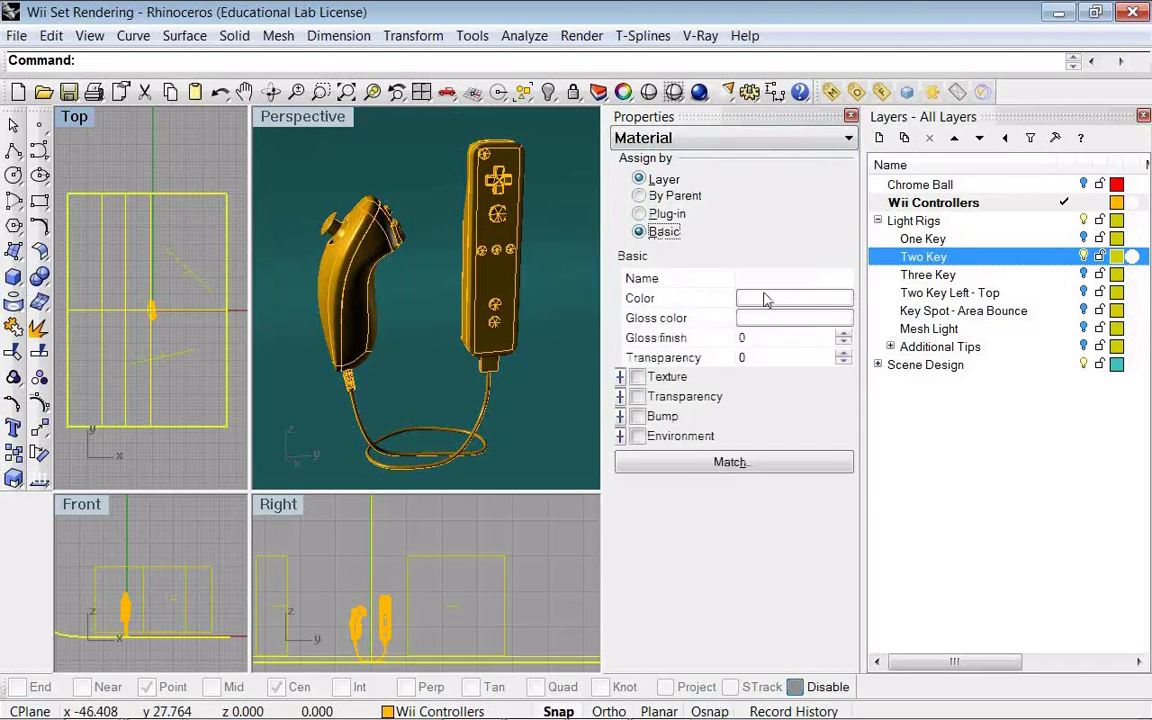
click(764, 298)
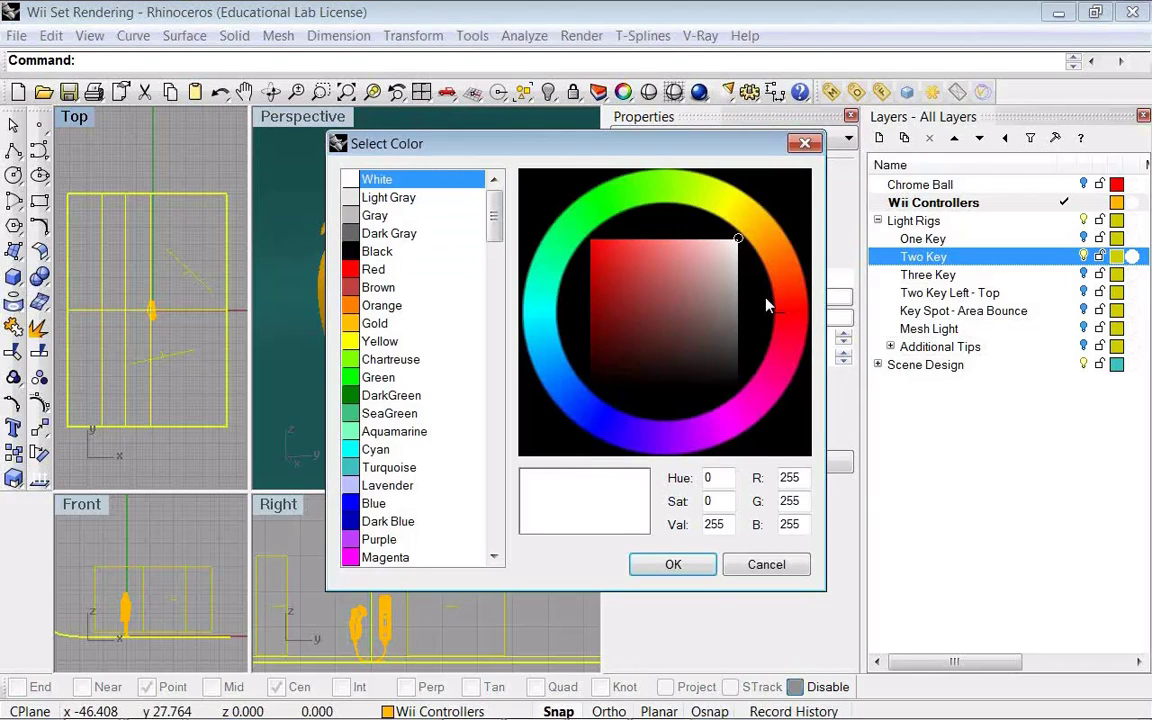
click(737, 312)
click(676, 566)
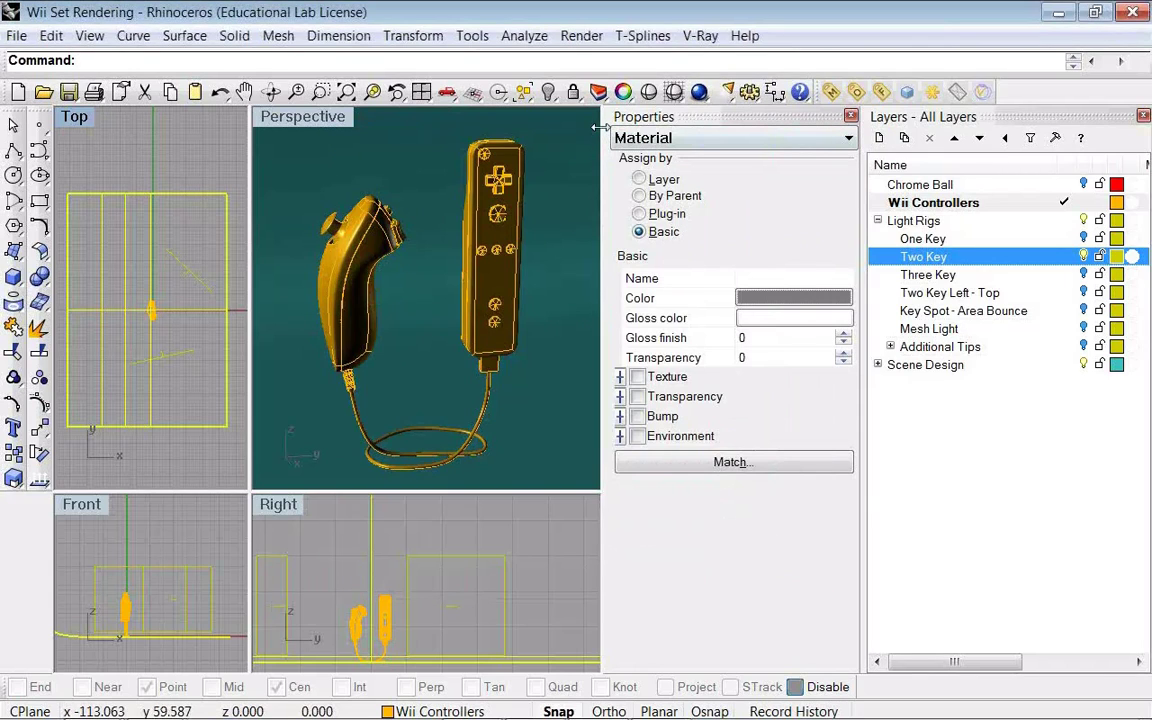
click(700, 92)
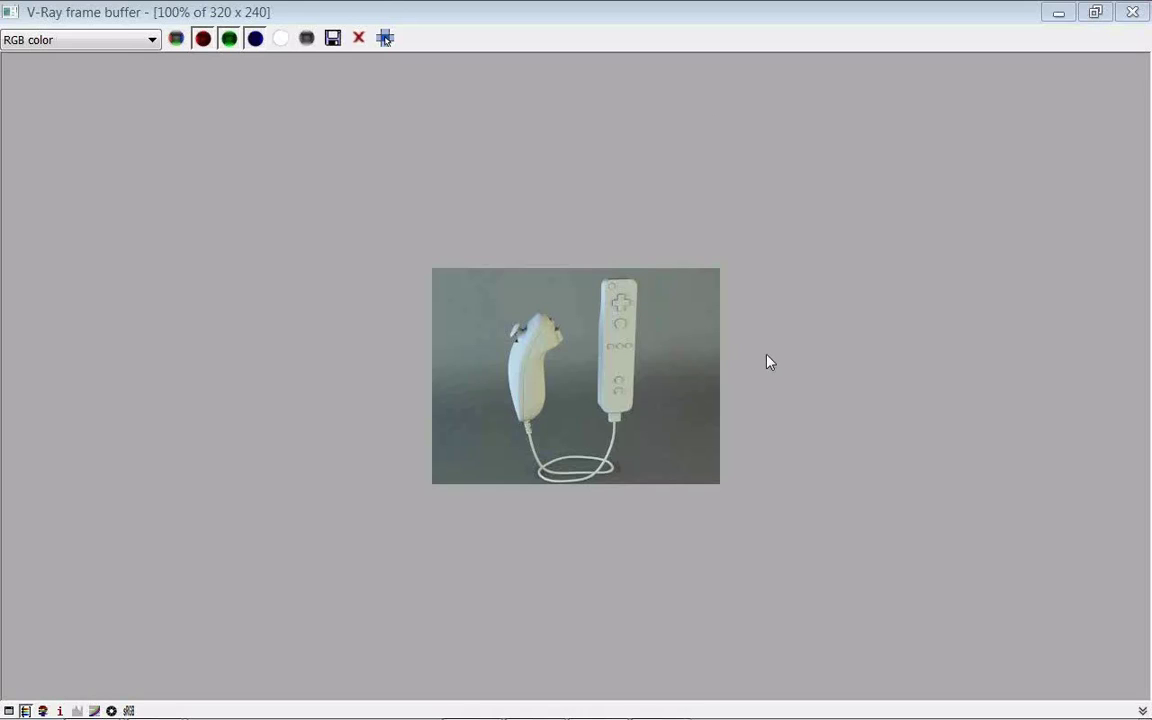
click(1058, 12)
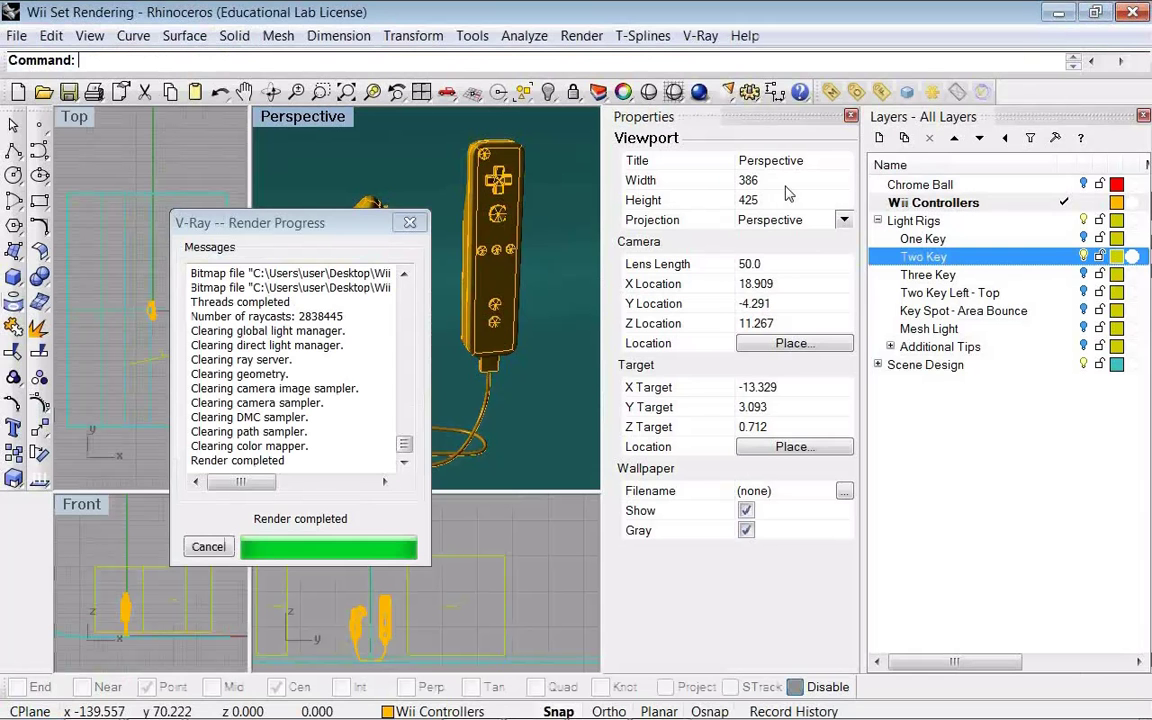
- Darken the backdrop's Basic material color to RGB 33, 33, 33 and close the render progress window
click(537, 208)
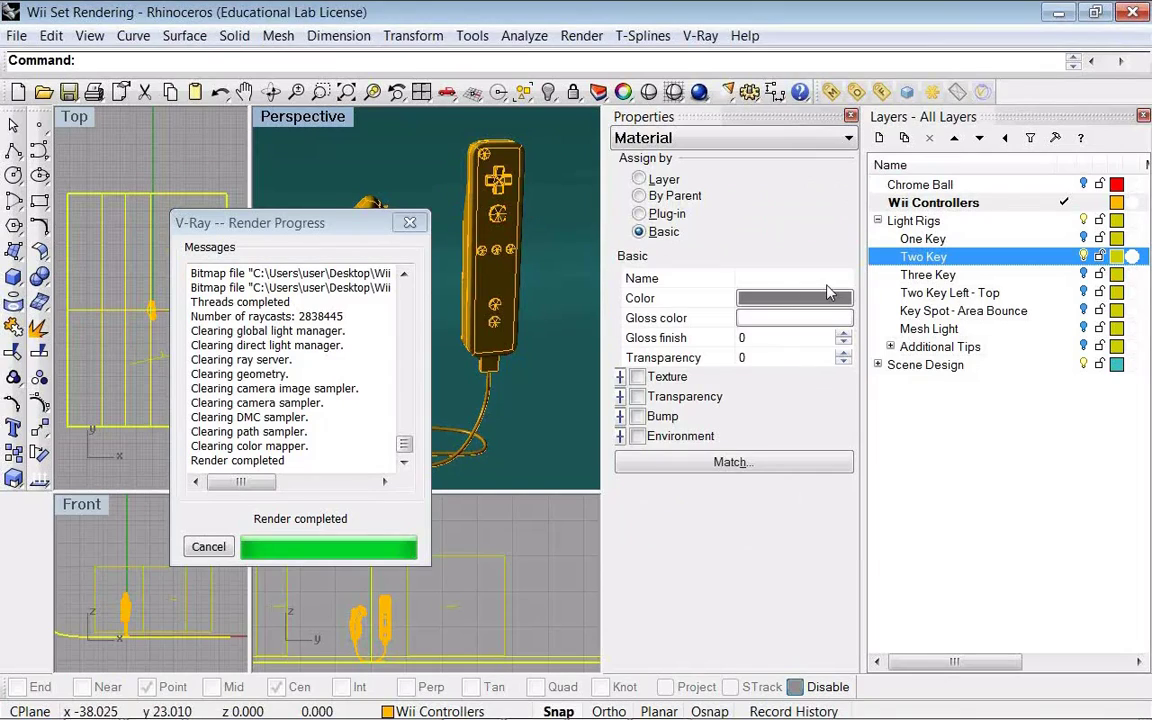
click(822, 297)
click(740, 365)
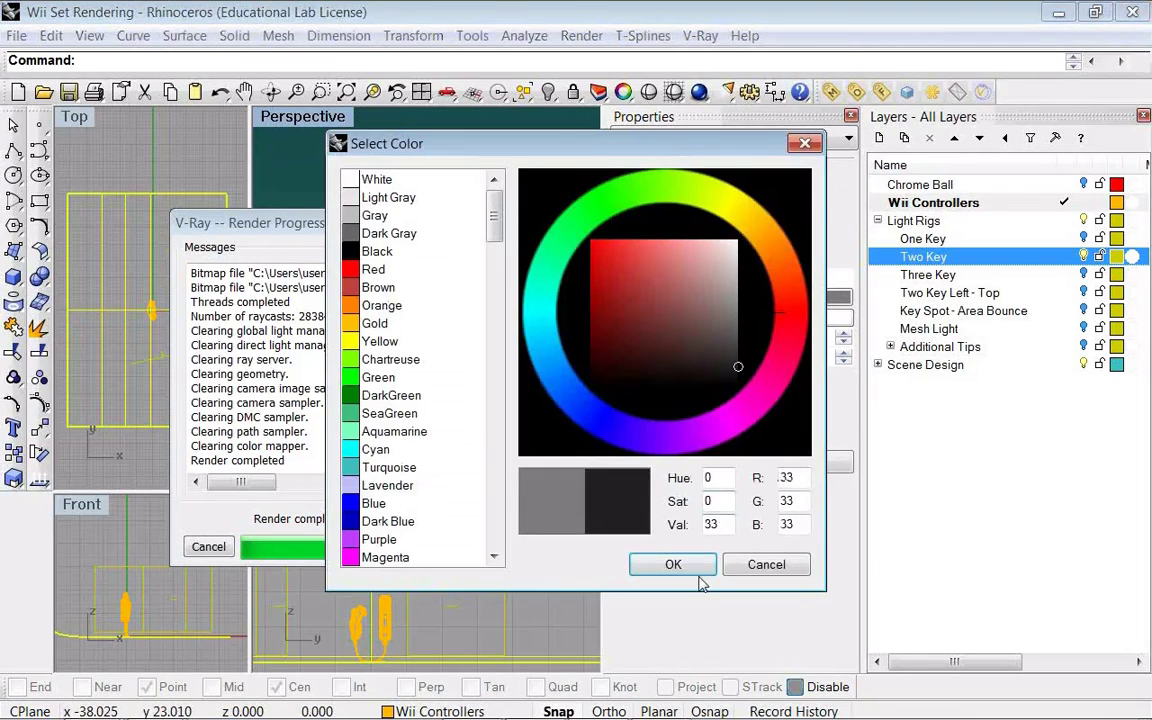
click(671, 562)
click(410, 223)
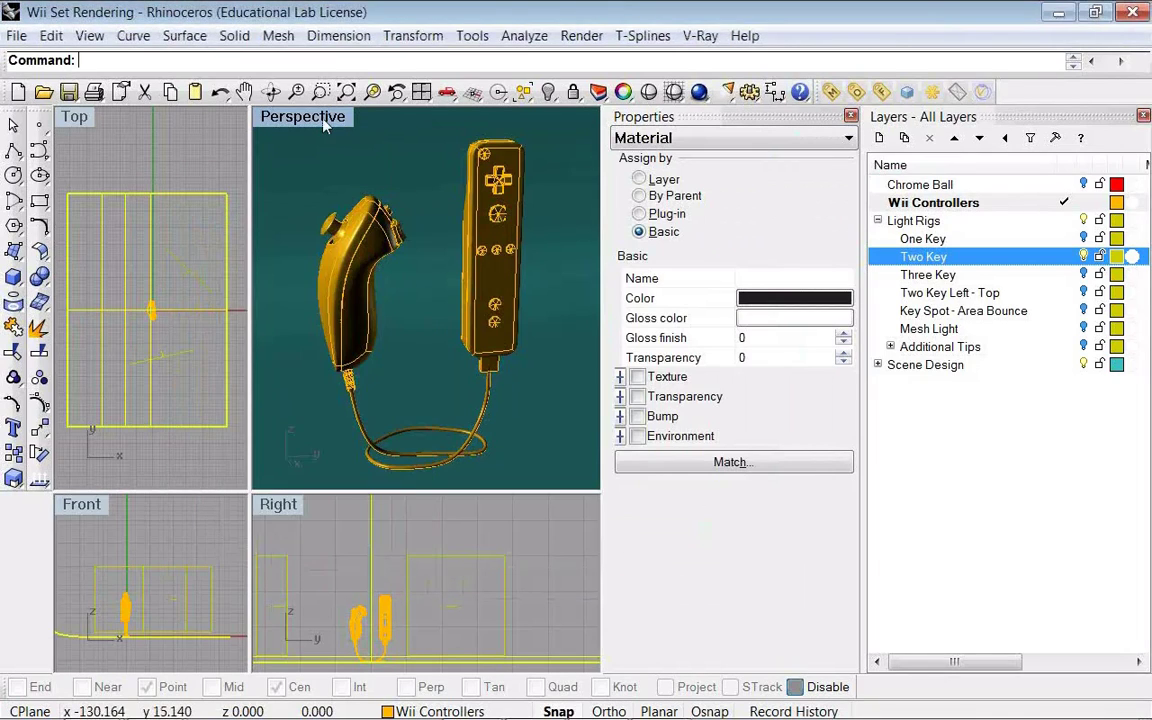
- Render the perspective view of the controllers against the darkened backdrop, then close the frame buffer
key(Escape)
click(702, 91)
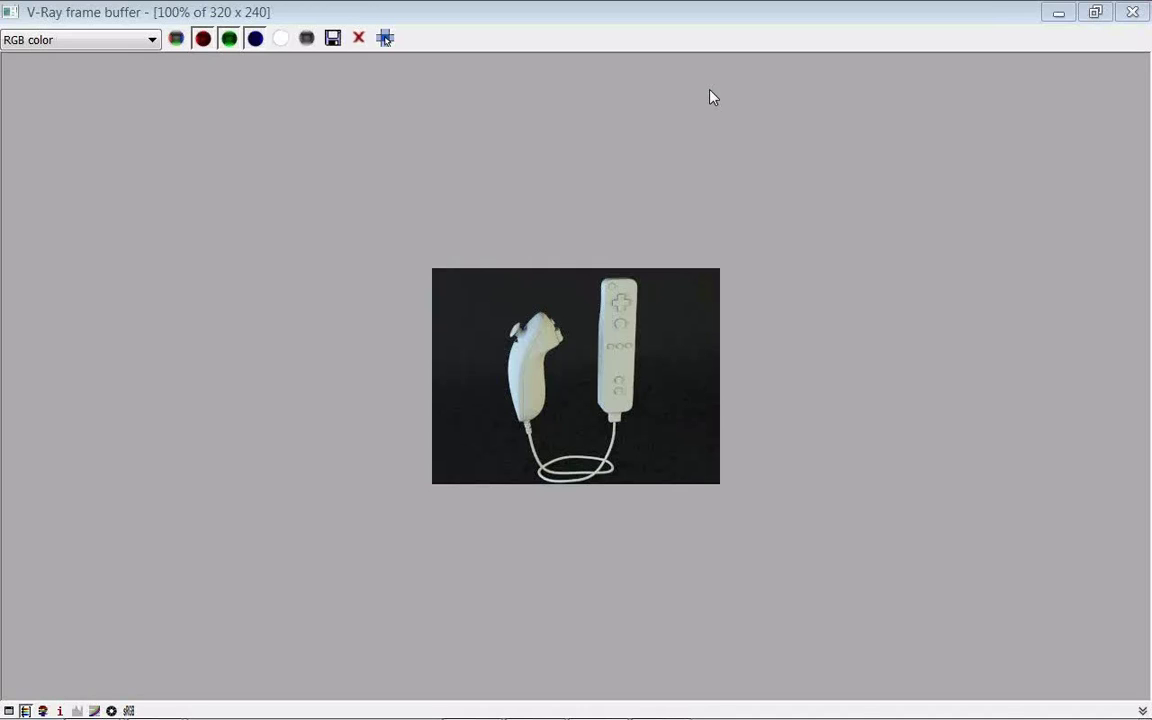
click(1119, 21)
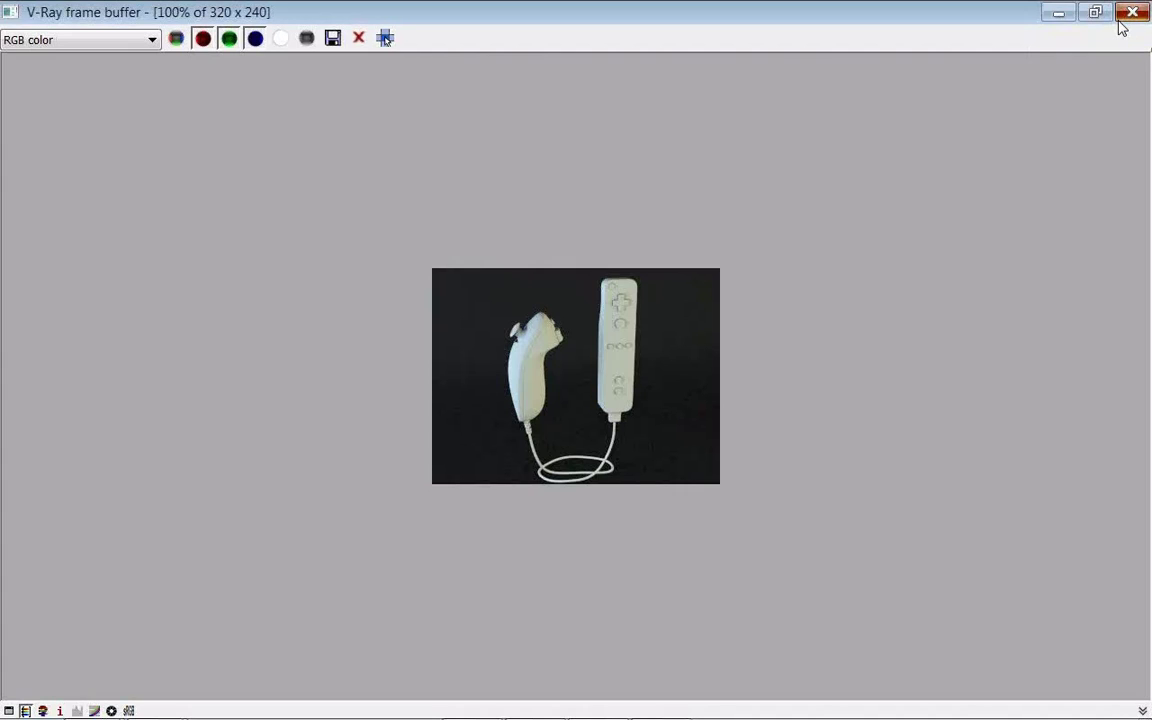
click(1127, 19)
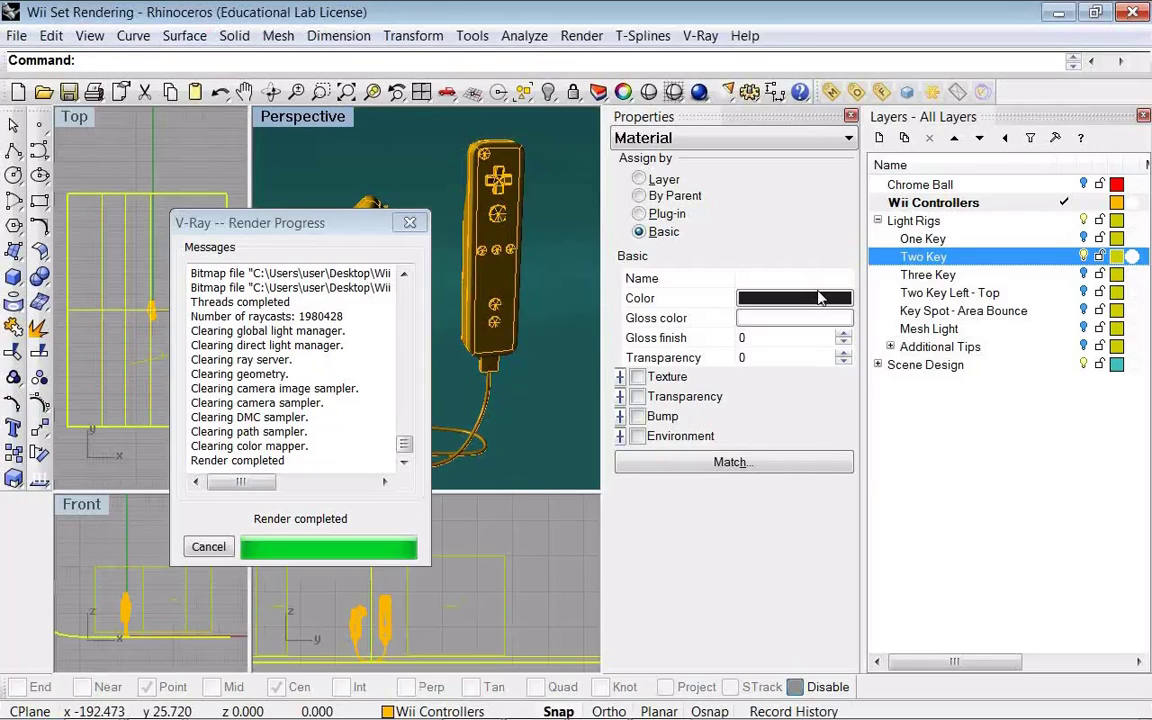
- Lighten the backdrop's Basic material color to a medium gray and close the render progress window
click(820, 294)
mouse_move(737, 357)
mouse_down()
mouse_move(740, 335)
mouse_move(765, 320)
mouse_move(767, 329)
mouse_up()
click(673, 564)
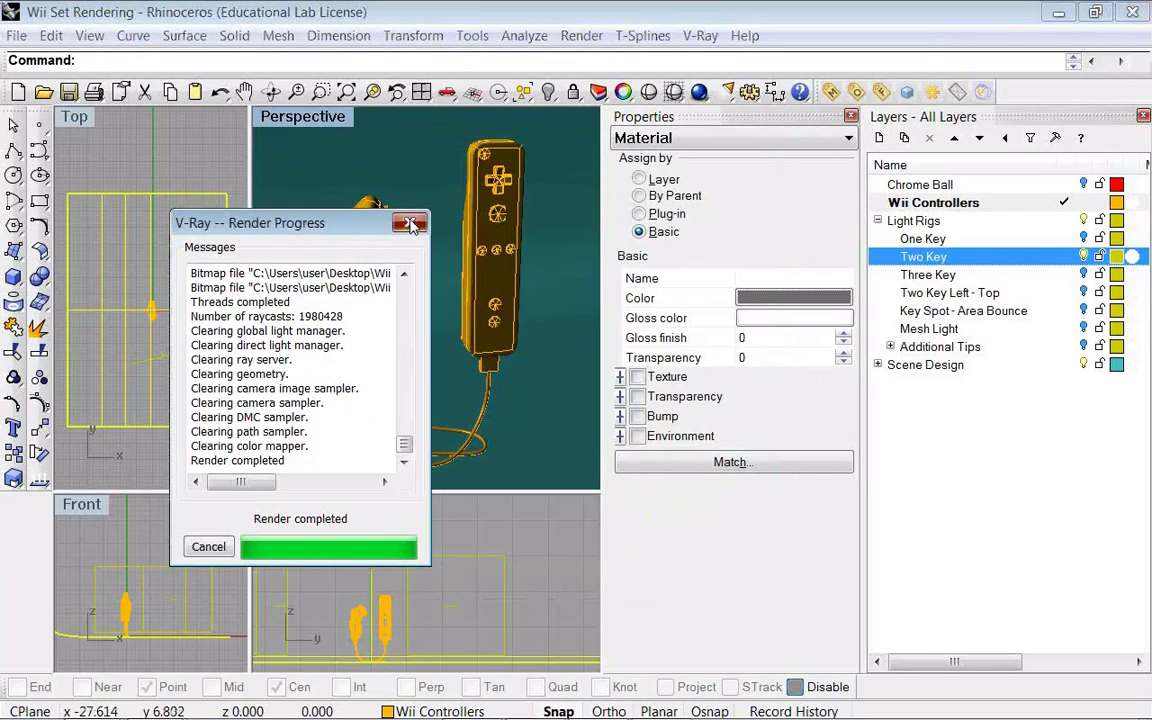
click(411, 222)
- Reselect the backdrop surface in the Top view, assign its material by Basic and set the color to white
right_drag(486, 280, 471, 276)
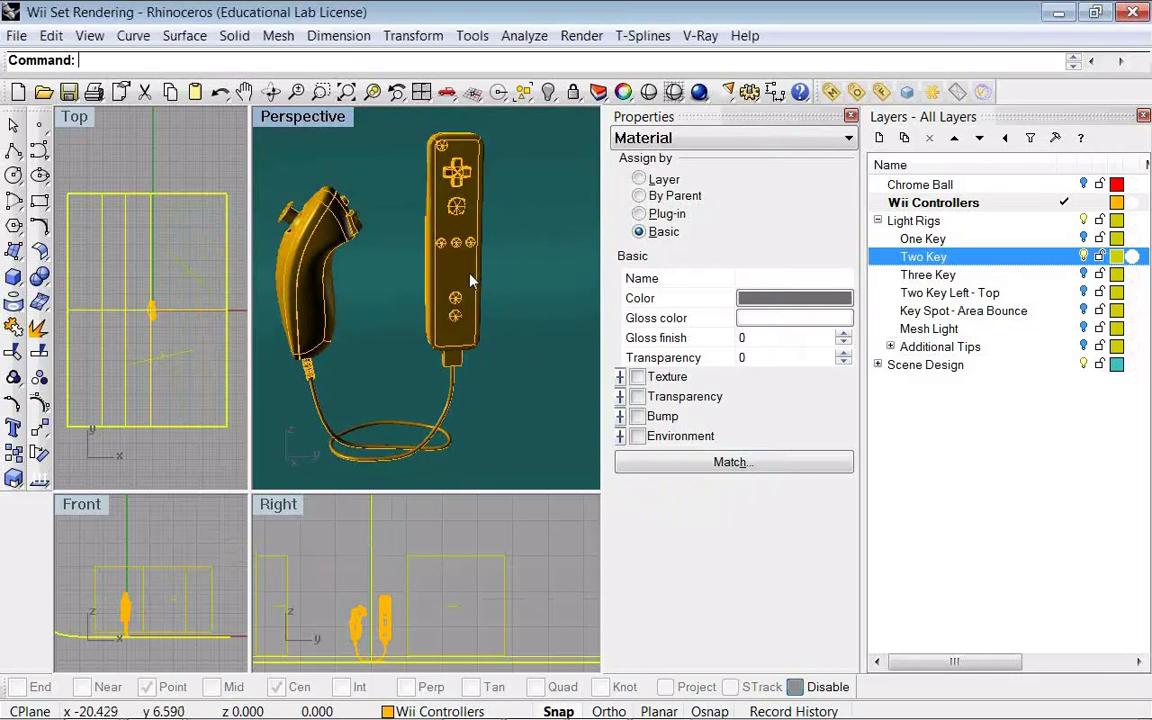
scroll(471, 280, down, 2)
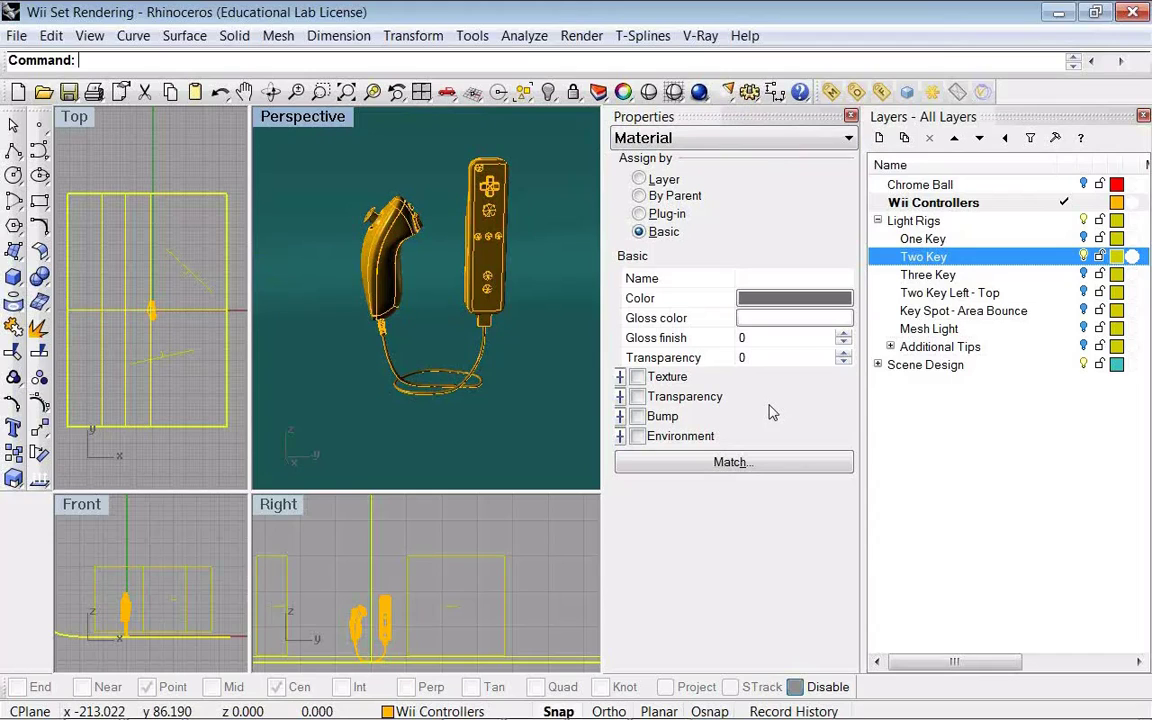
click(135, 127)
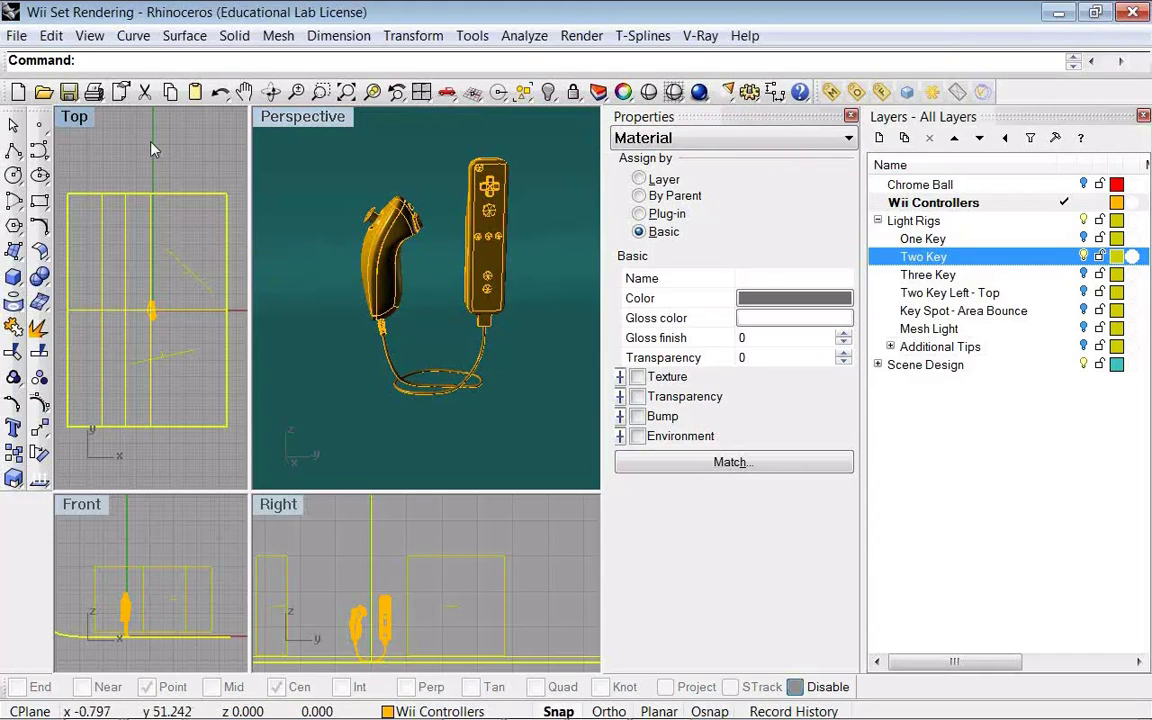
click(211, 197)
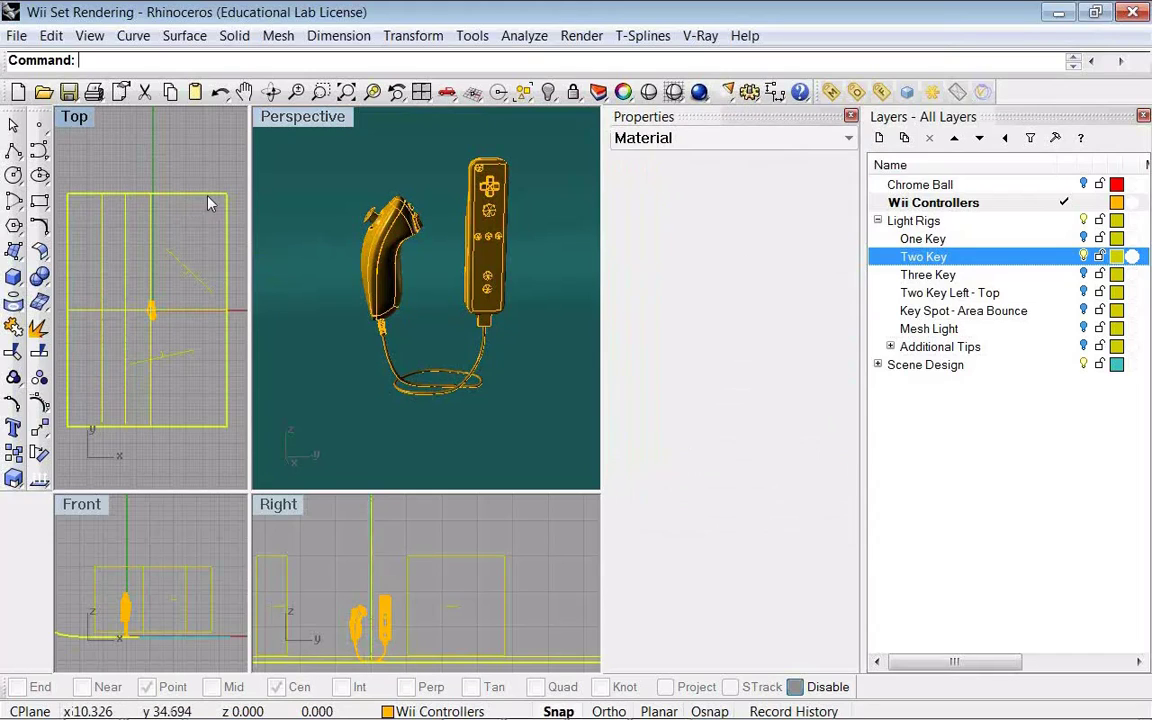
click(150, 150)
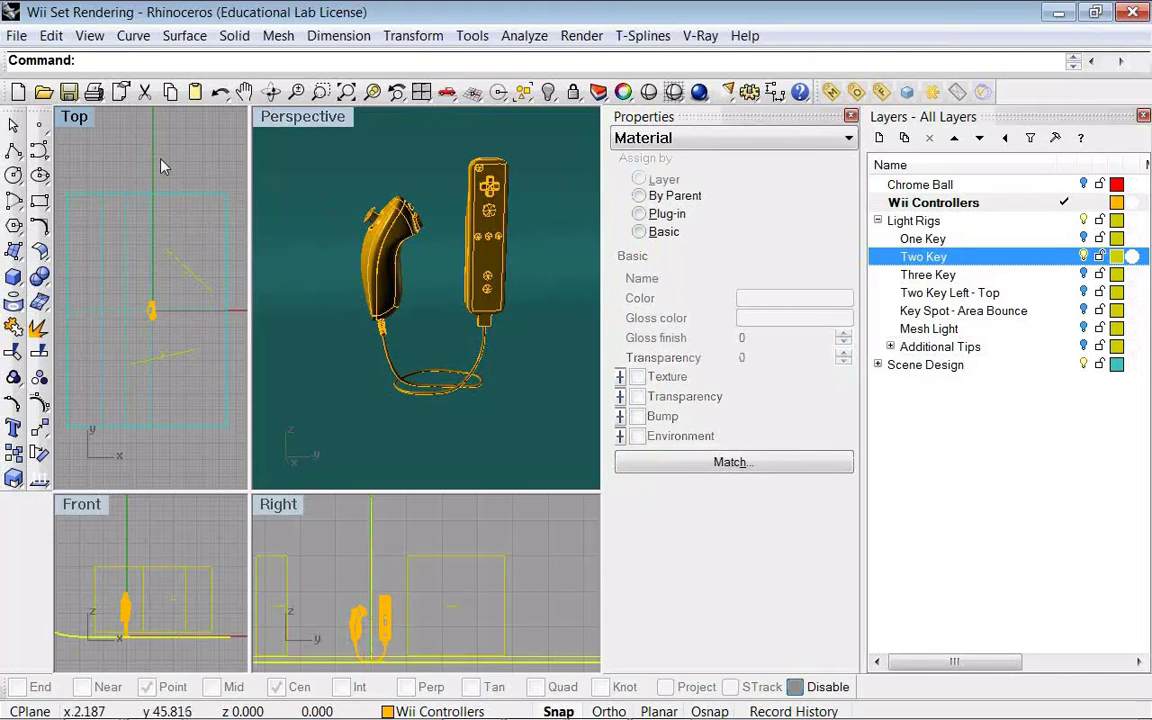
click(216, 200)
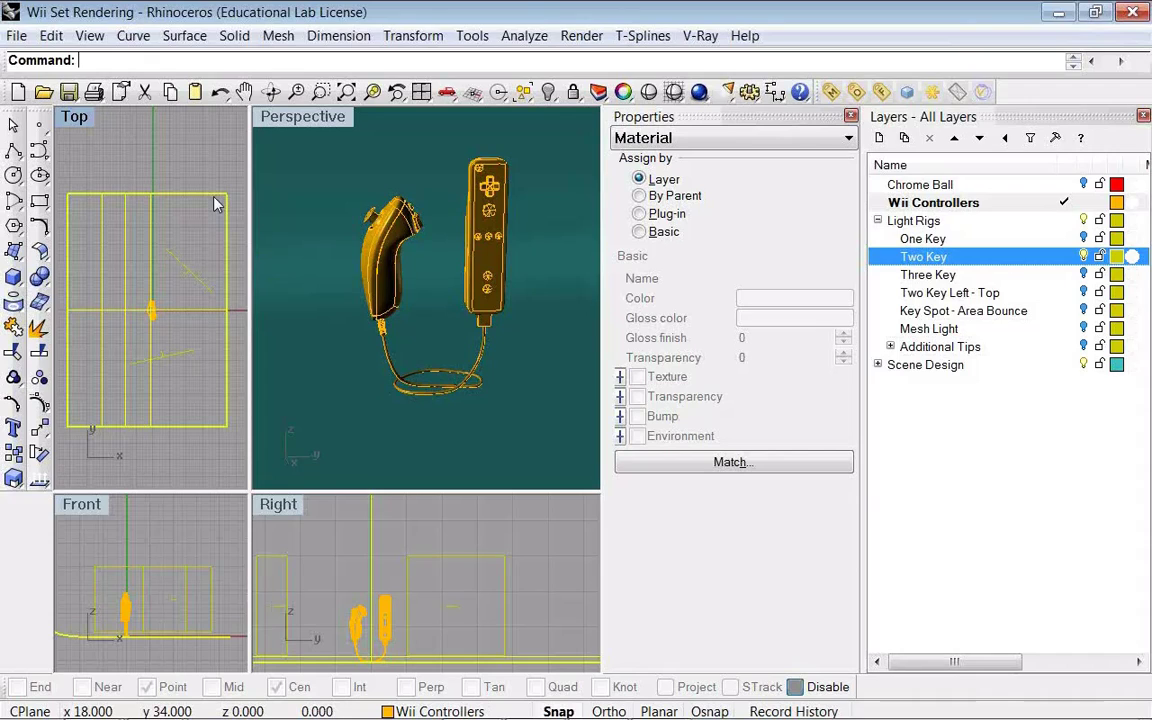
click(641, 231)
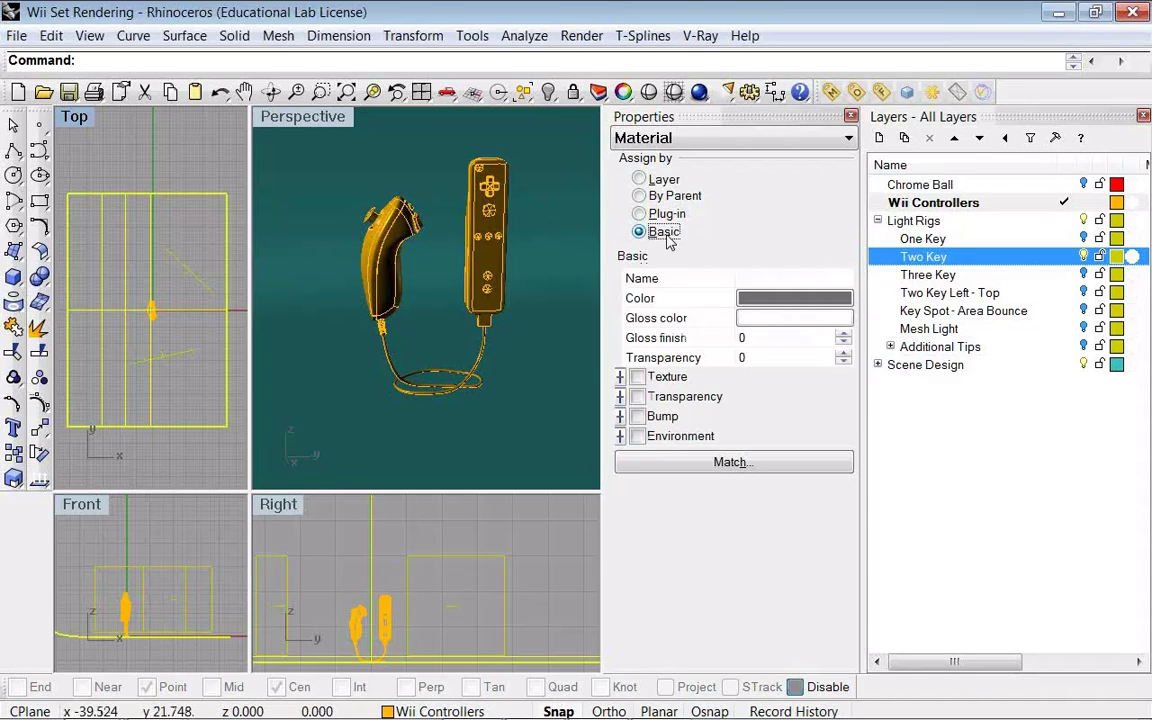
click(790, 298)
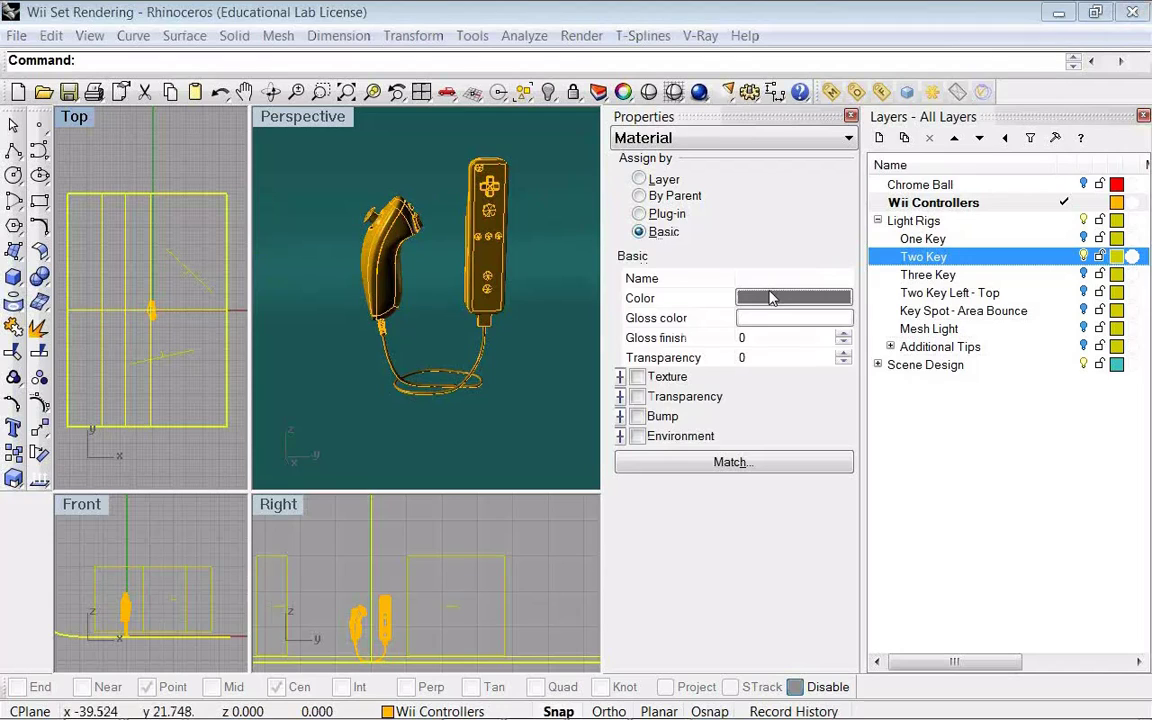
click(737, 241)
click(673, 564)
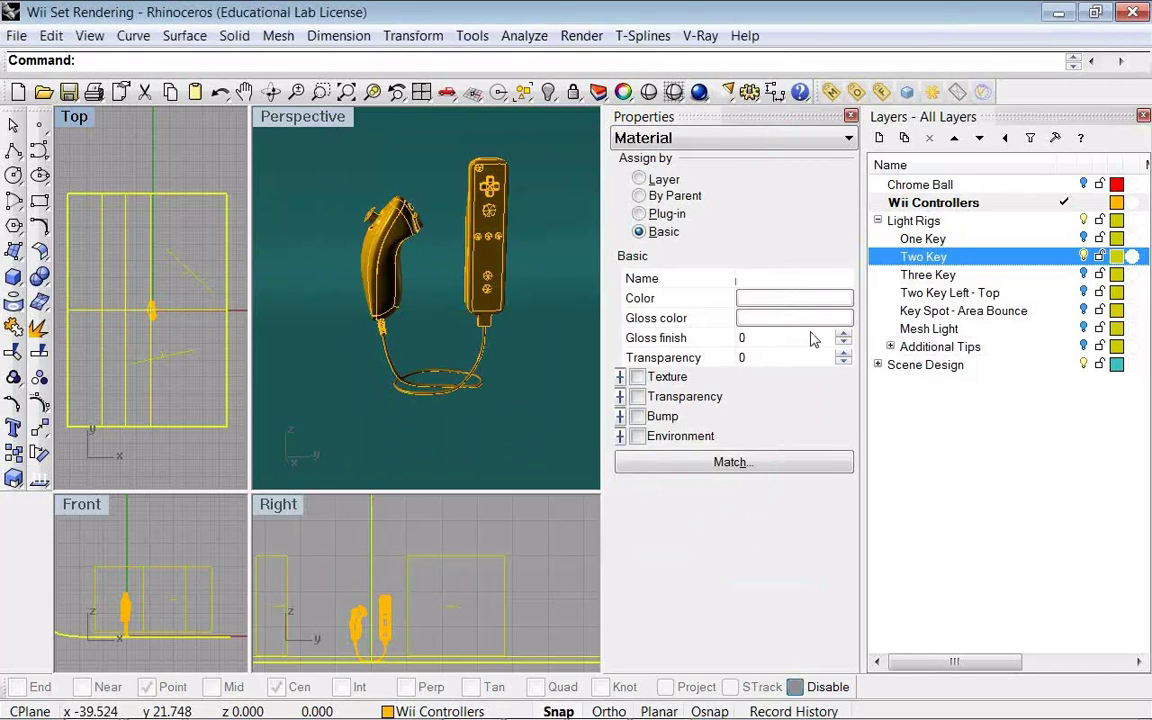
- Name the backdrop's Basic material Gray Floor and set its color to RGB 90, 90, 90
text(Floor)
key(Home)
text(Gray)
key(Return)
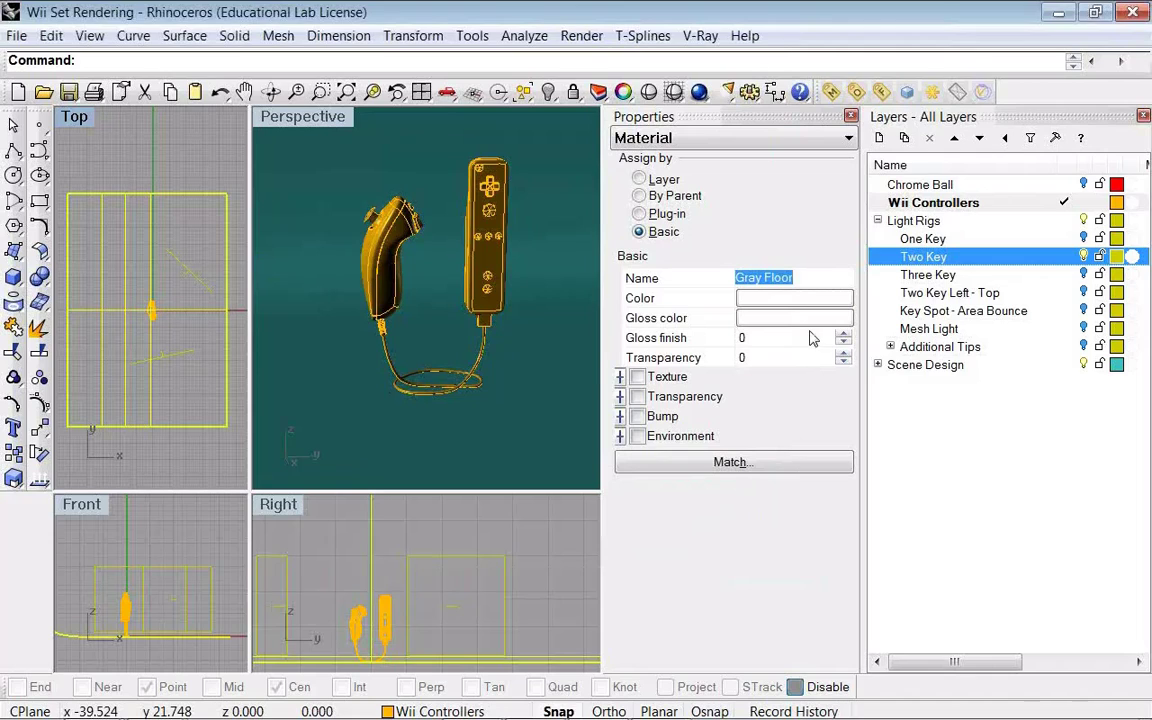
click(793, 300)
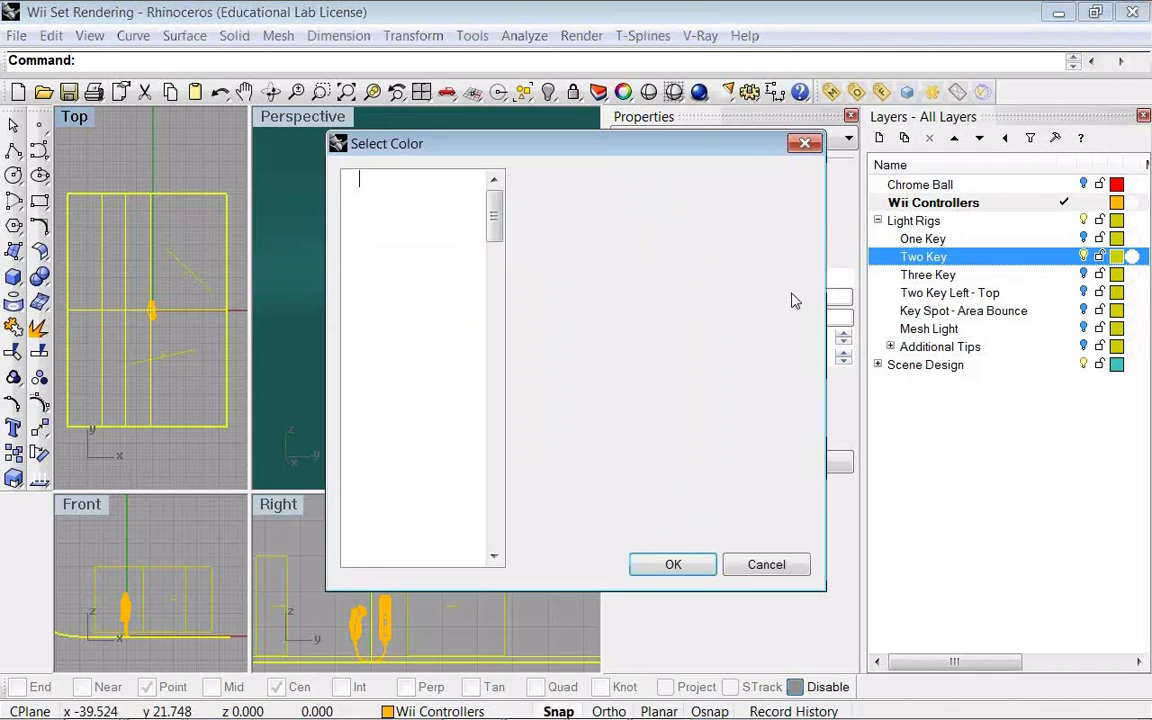
mouse_move(735, 281)
mouse_down()
mouse_move(742, 319)
mouse_move(712, 324)
mouse_move(746, 308)
mouse_move(784, 341)
mouse_up()
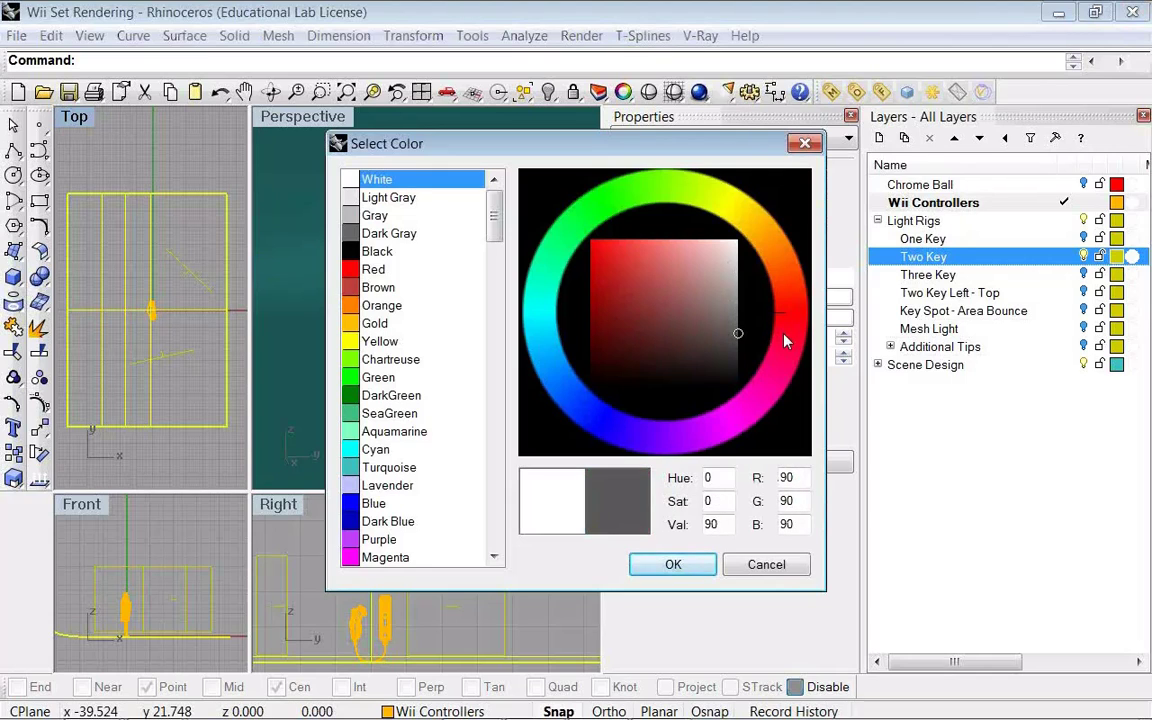
double_click(712, 524)
text(90)
click(673, 565)
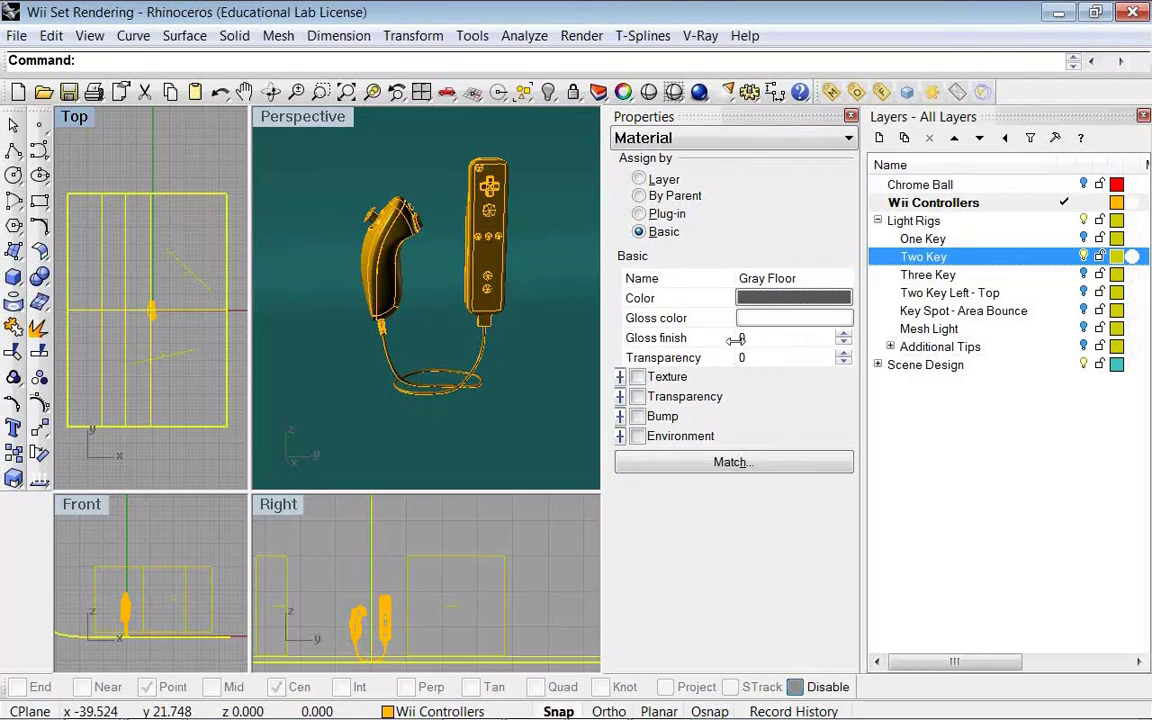
- Set the Gray Floor material's gloss finish to 100, render the perspective view and close the frame buffer
double_click(760, 338)
text(100)
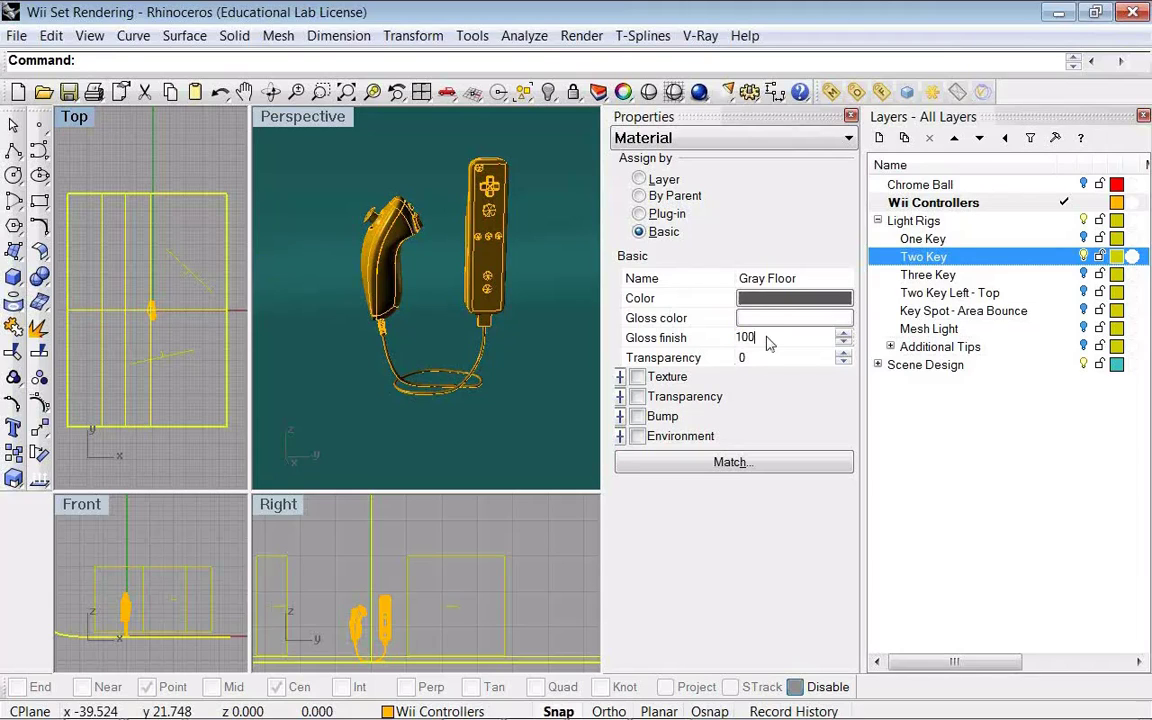
key(Return)
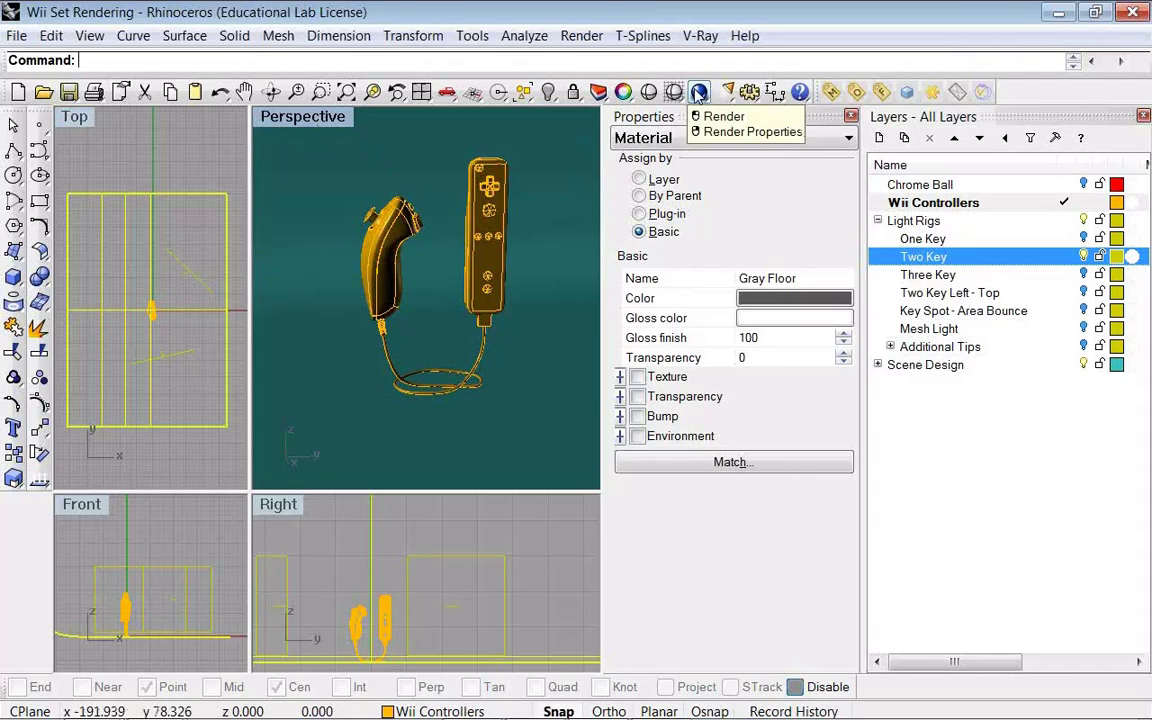
click(626, 90)
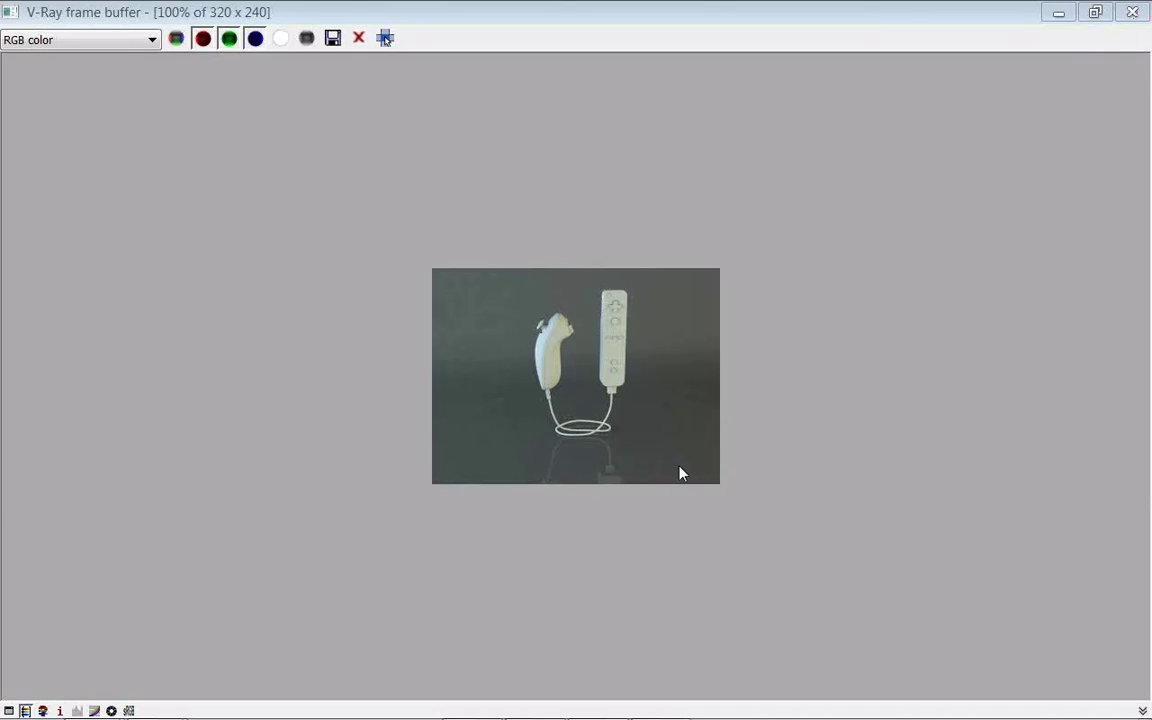
click(1133, 14)
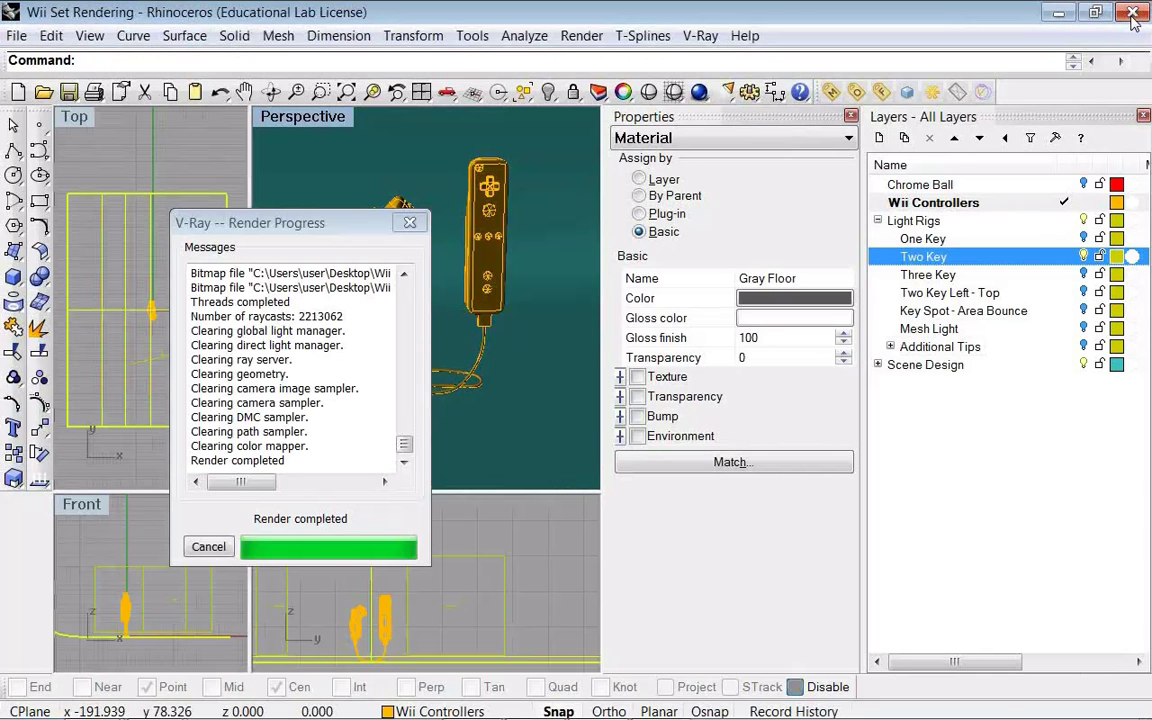
- Reduce the Gray Floor gloss finish to 50, render the perspective view again and close the frame buffer
double_click(750, 339)
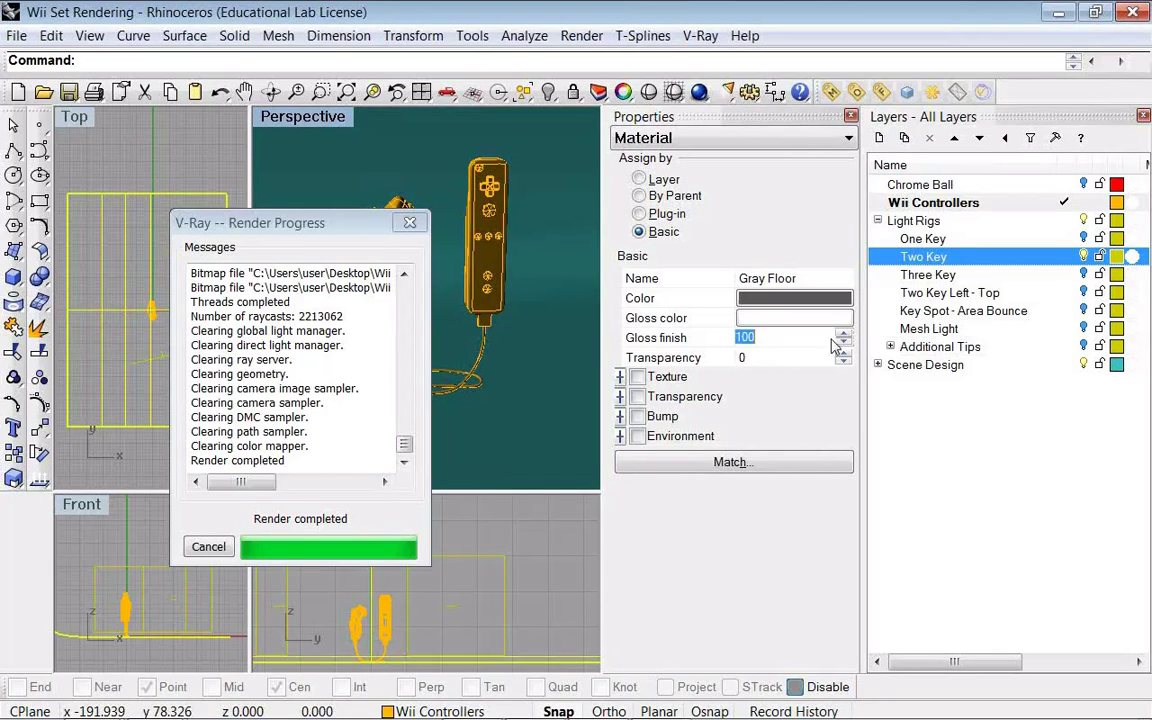
text(50)
key(Return)
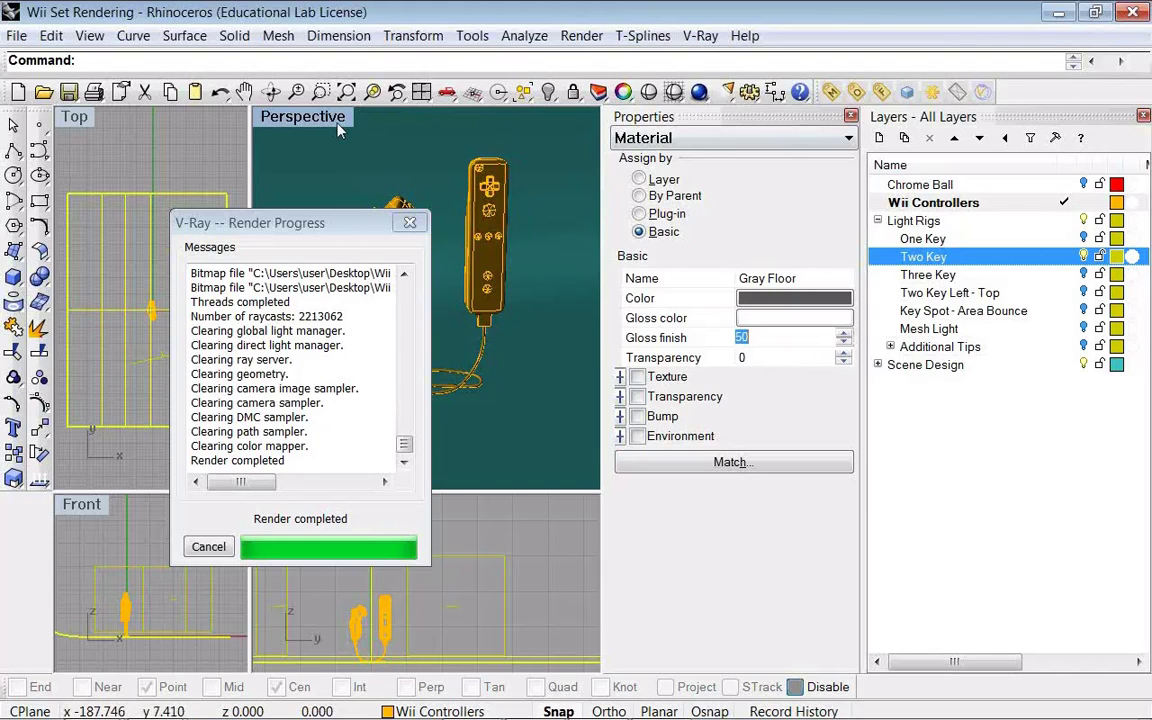
click(699, 92)
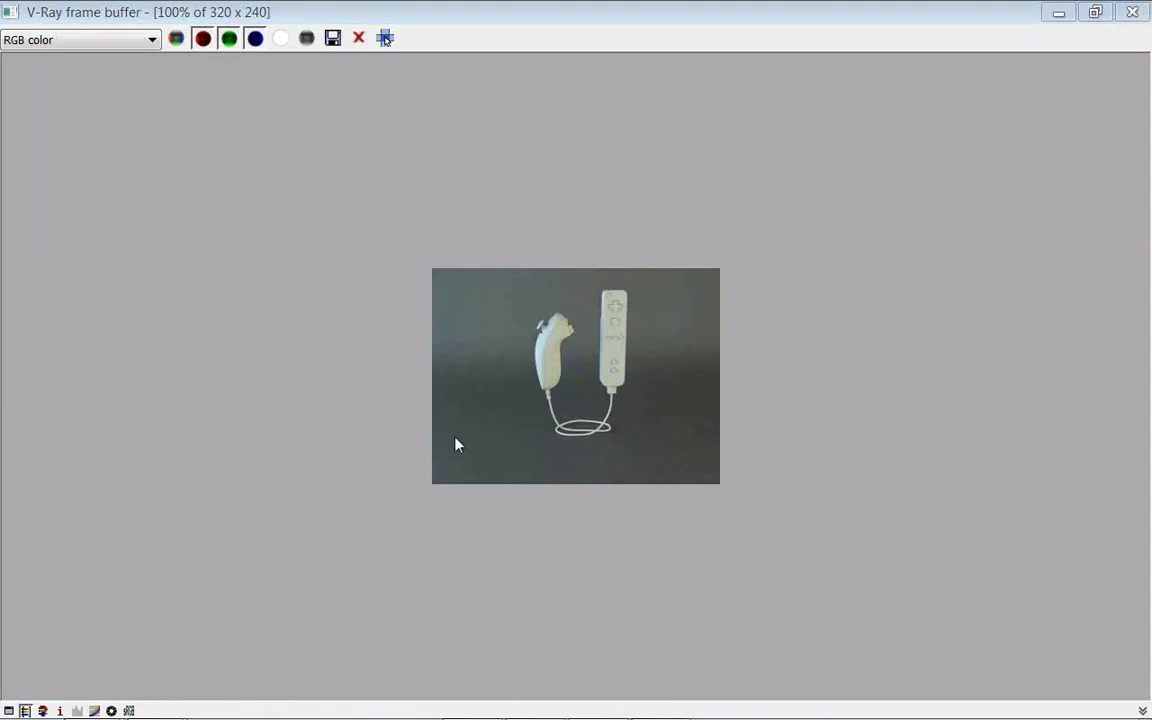
click(1129, 14)
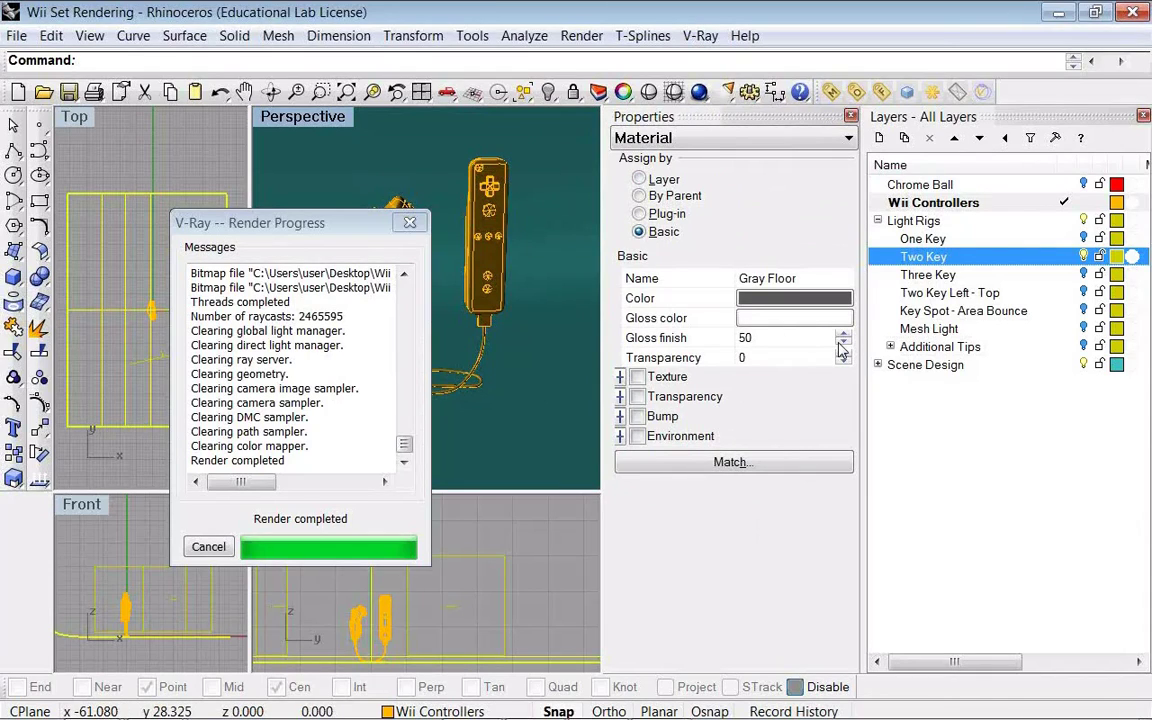
- Set the Gray Floor gloss finish to 0 and close the render progress window
click(798, 341)
double_click(798, 342)
text(0)
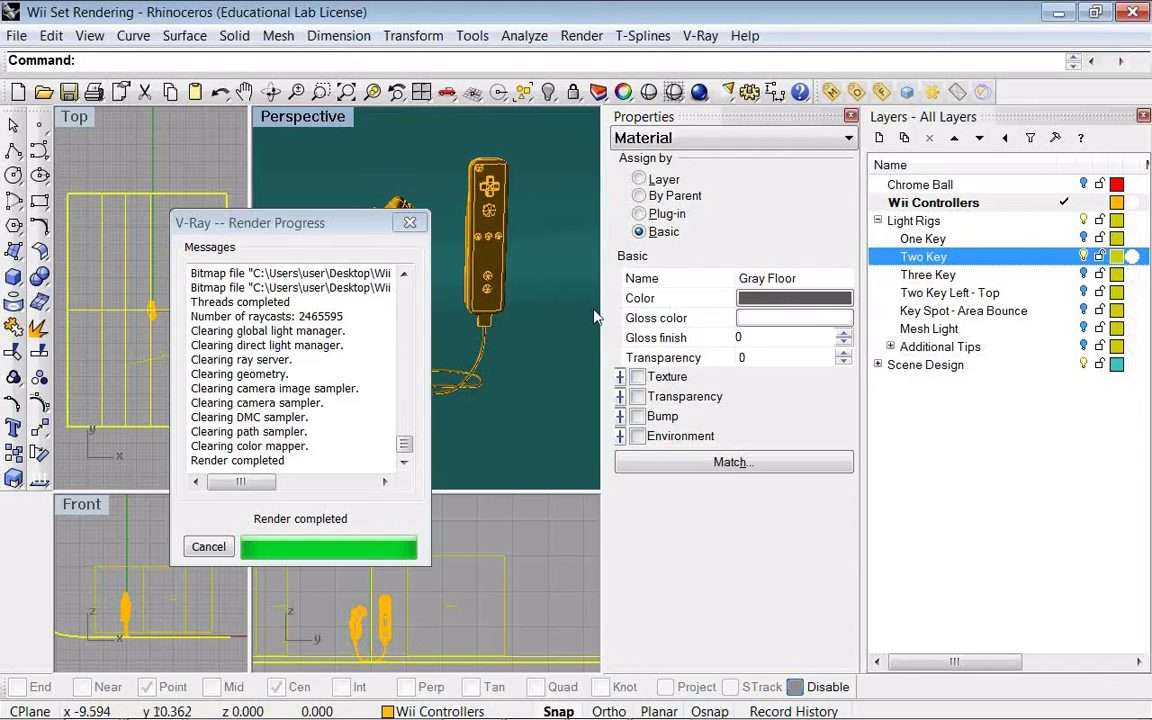
click(410, 223)
- Select the Nunchuk's body shell, assign its material by Plug-in, and check the list of available materials without applying one
scroll(428, 255, up, 5)
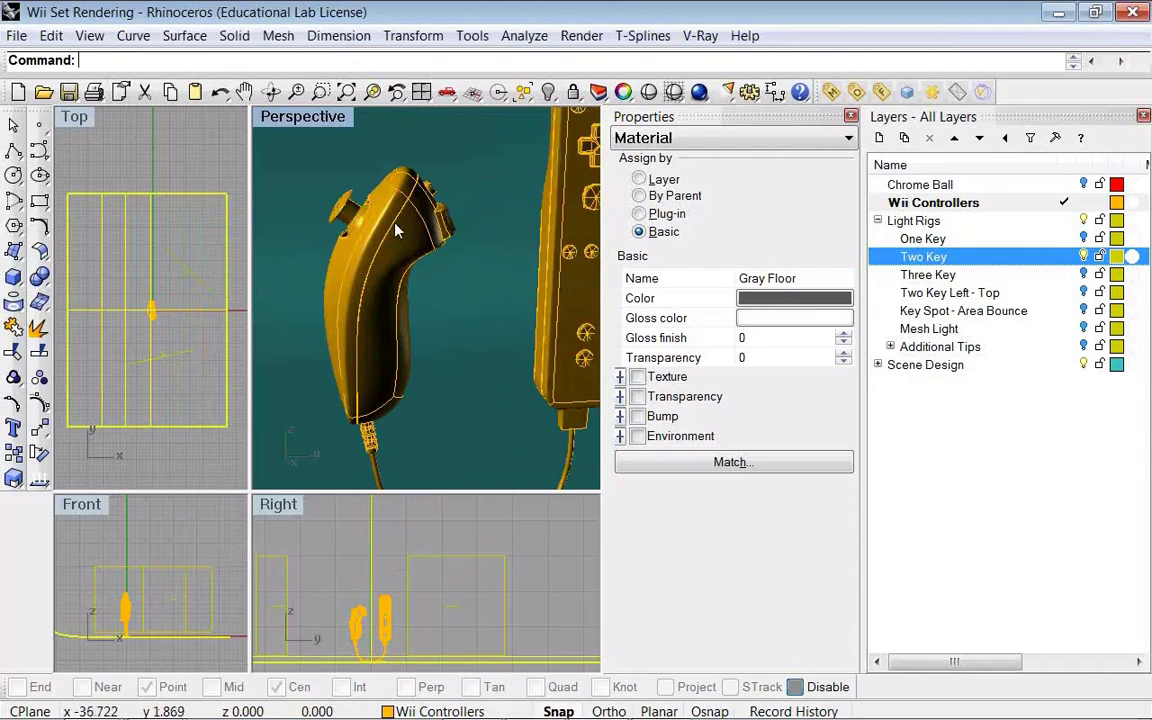
click(431, 273)
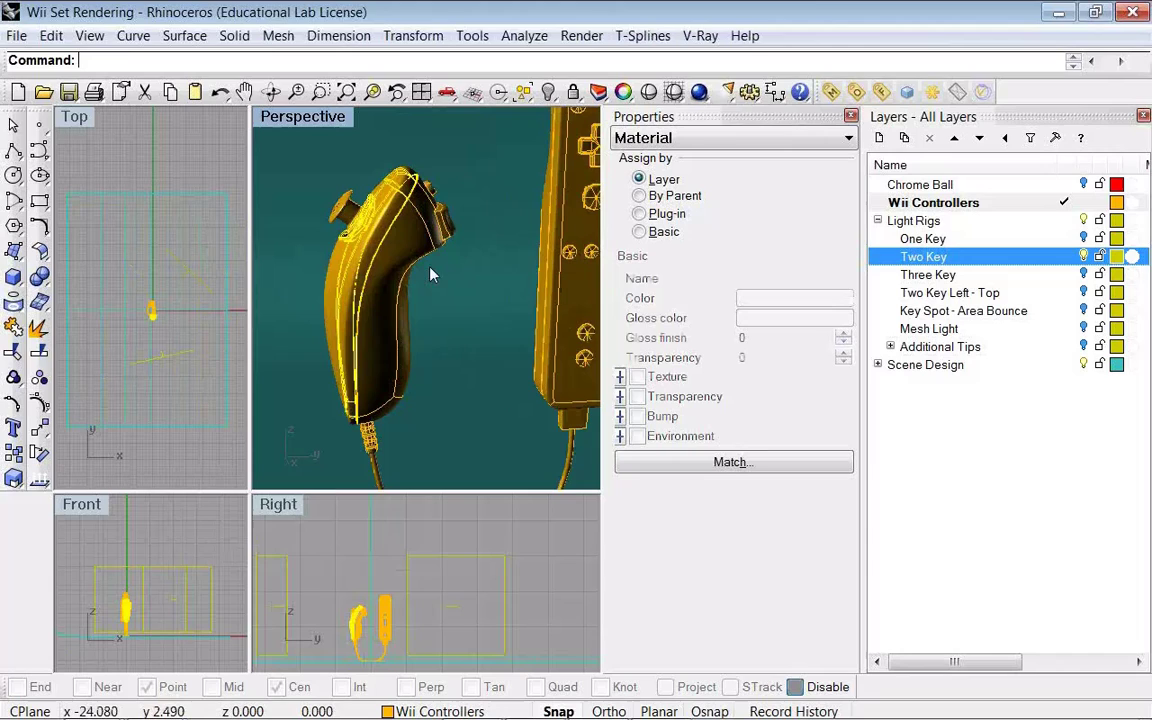
click(667, 215)
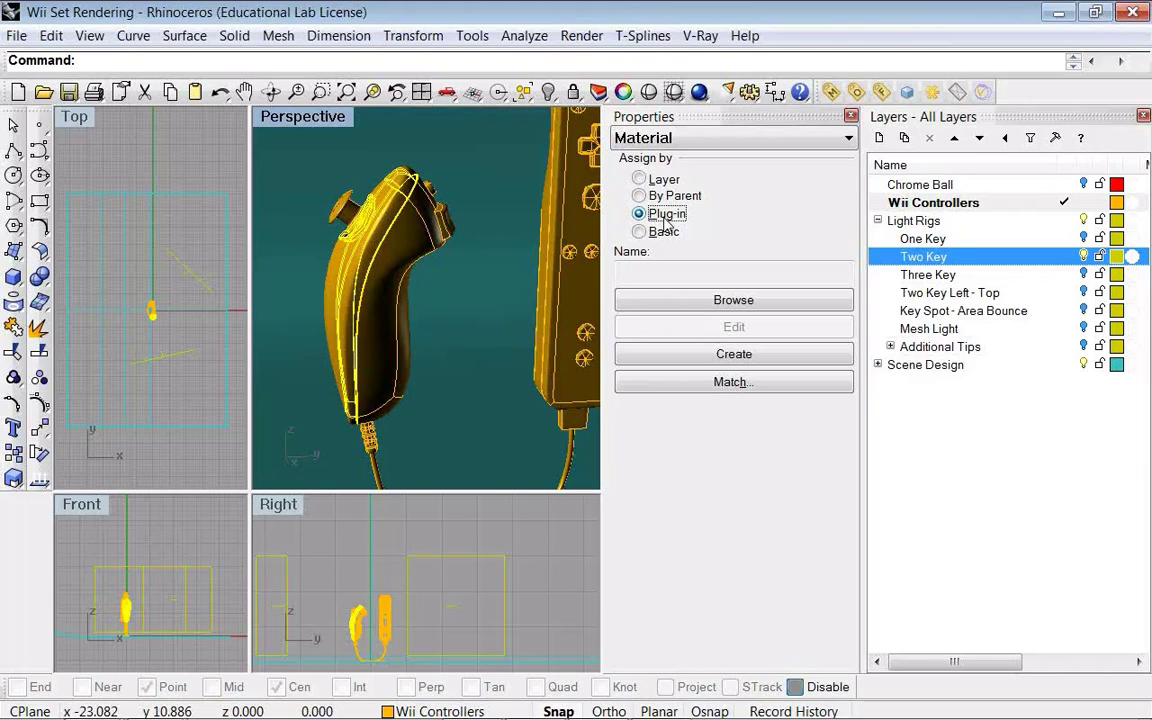
click(703, 301)
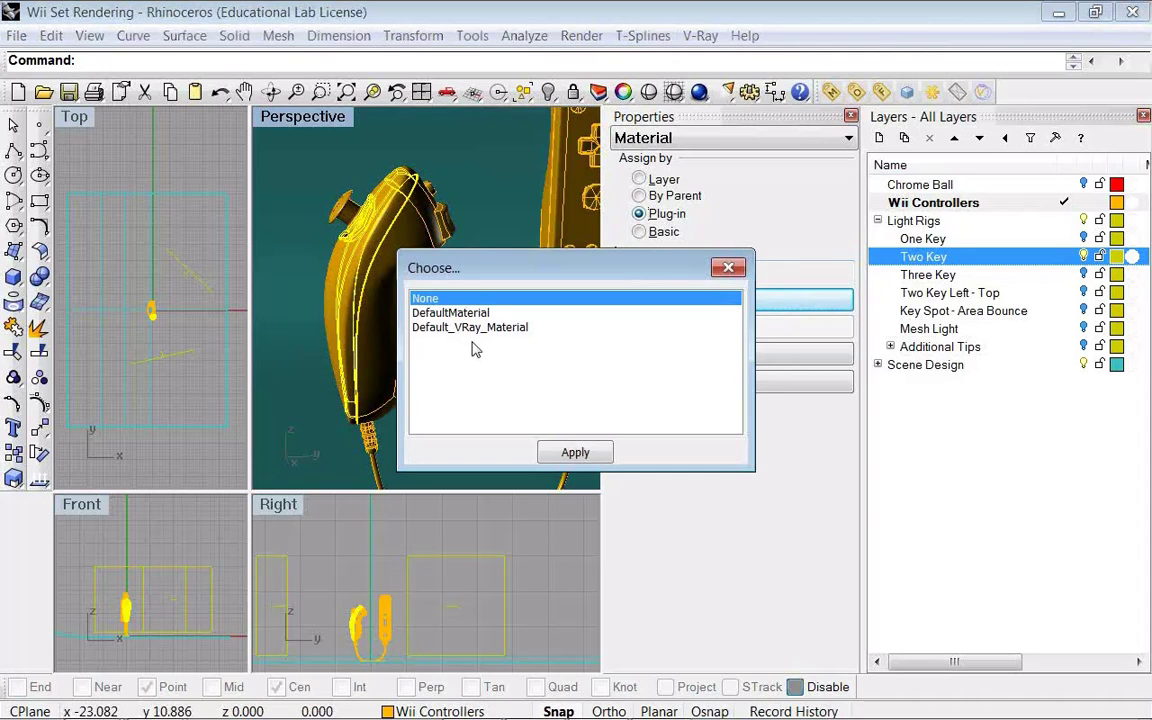
click(728, 267)
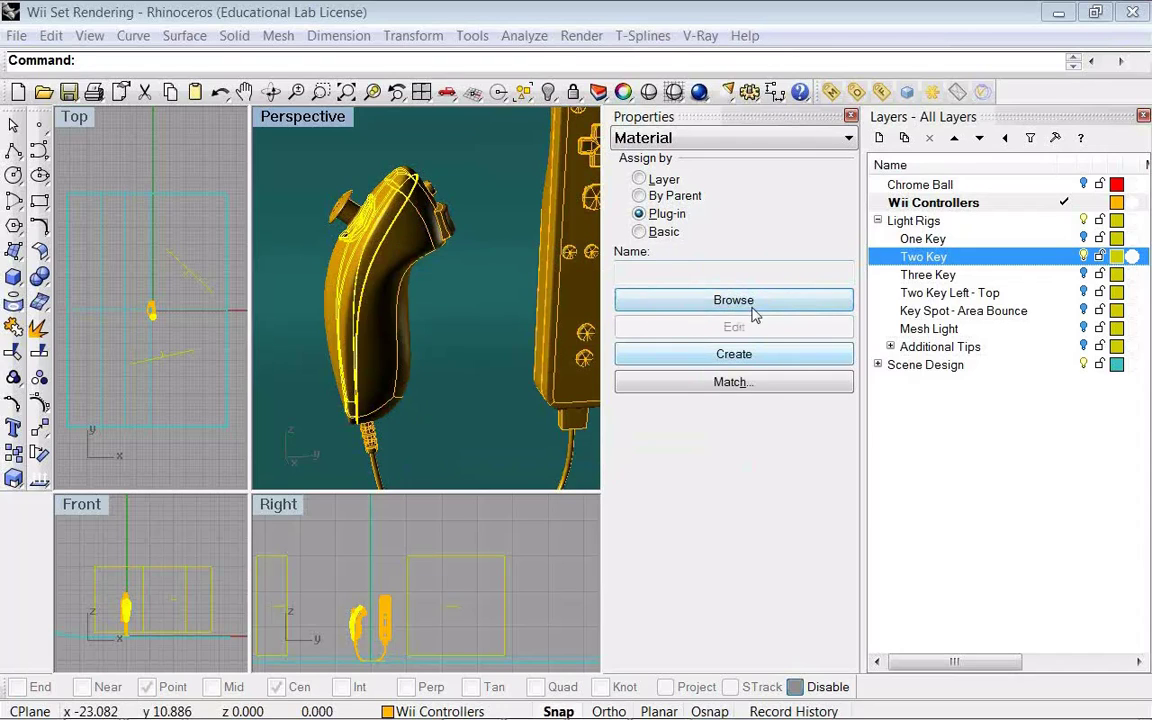
- Review the scene materials in the V-Ray Material Editor, then create a new plug-in material for the selected Nunchuk shell
click(831, 93)
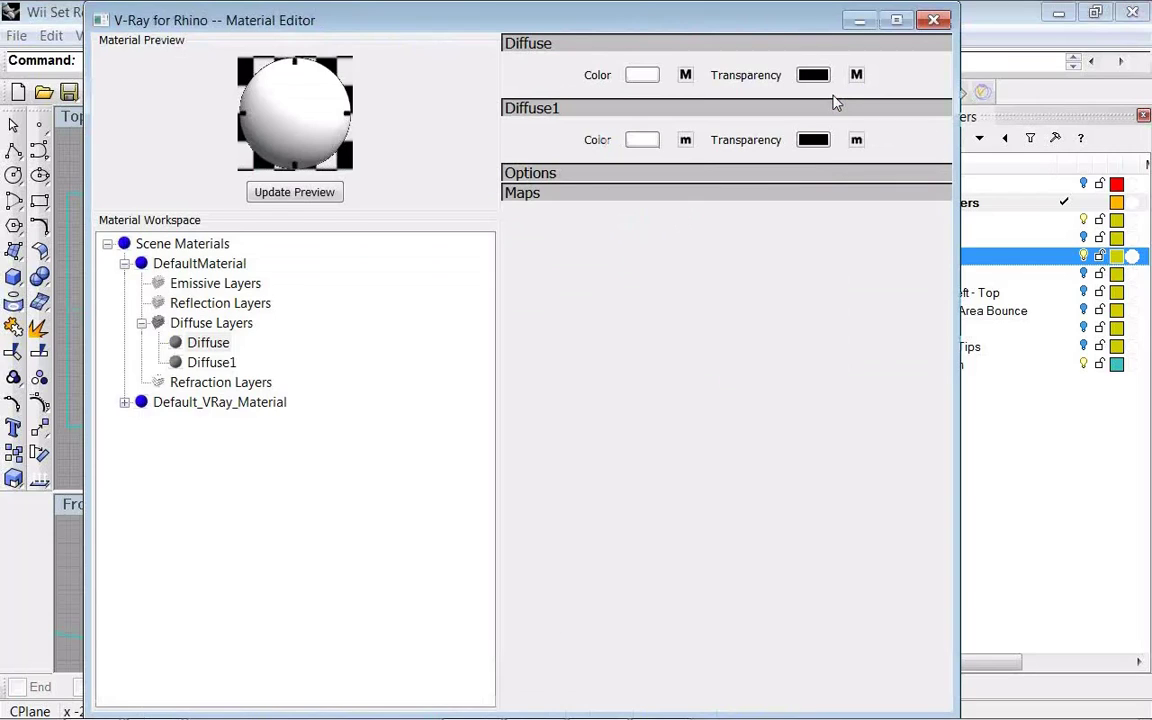
click(124, 263)
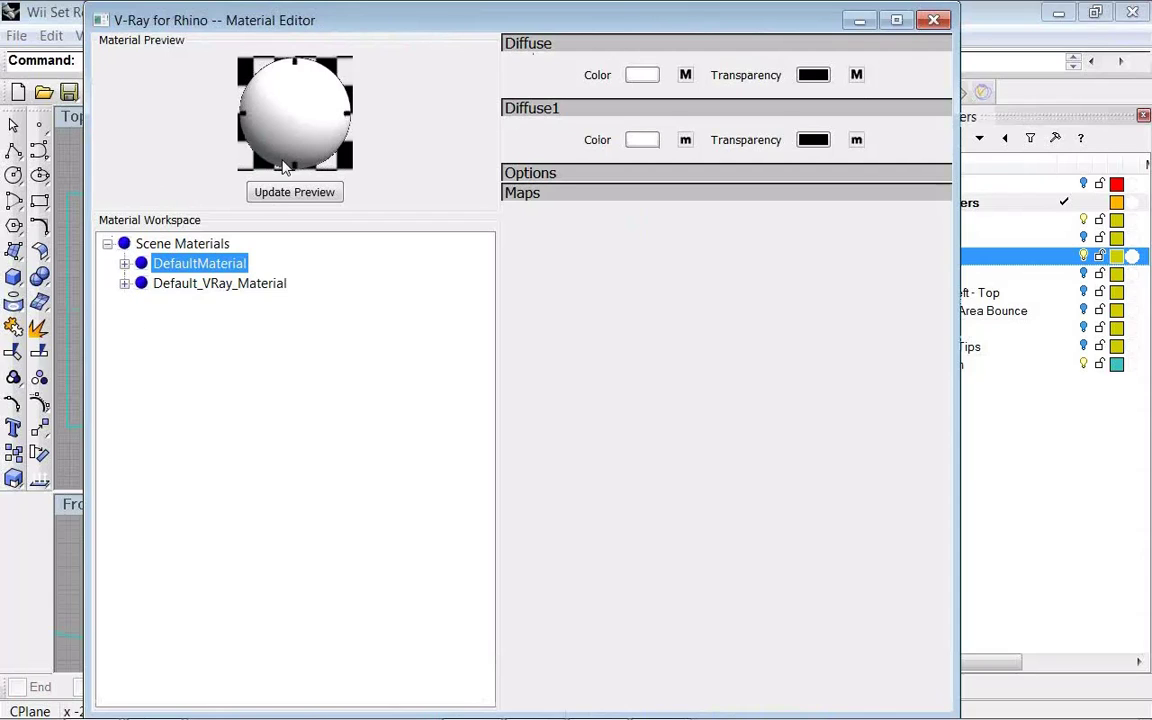
click(935, 22)
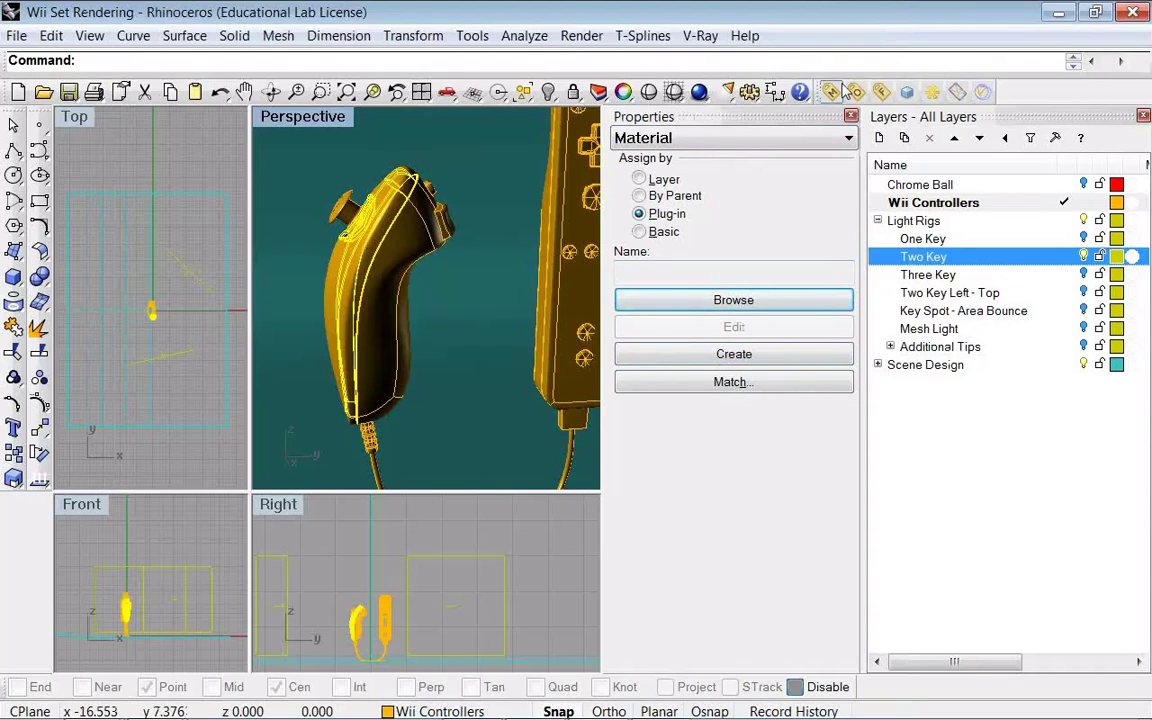
click(796, 357)
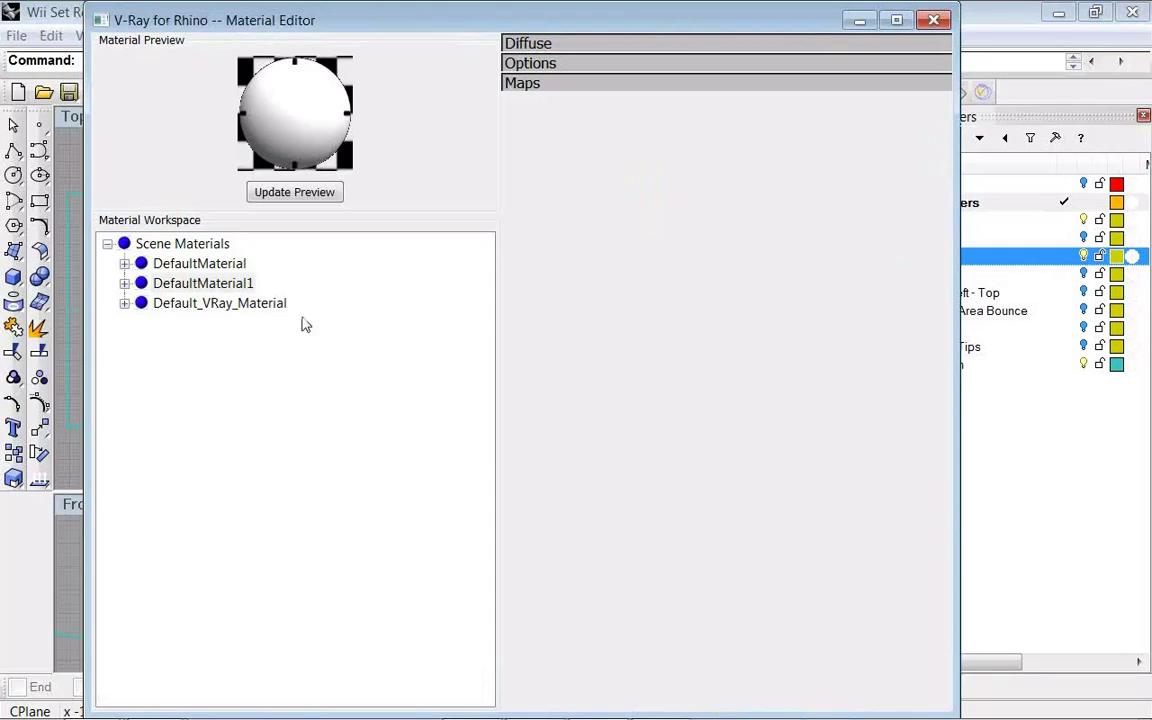
- Rename the scene material DefaultMaterial1 as Controller Green
click(200, 284)
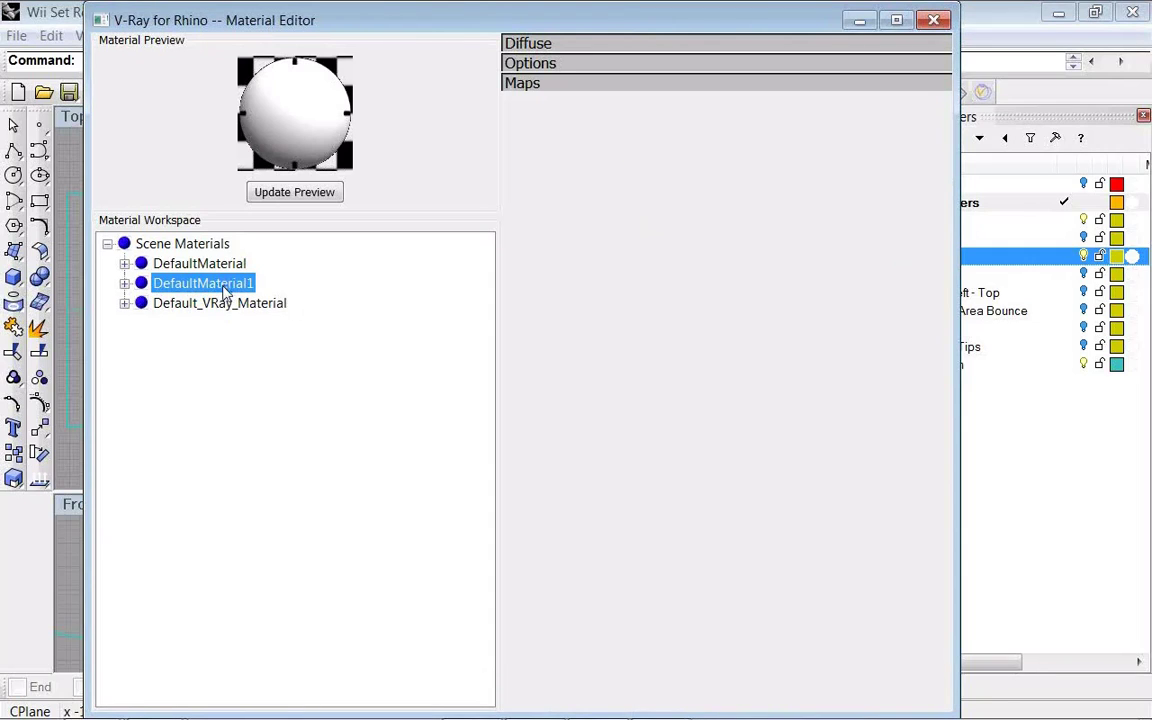
click(226, 287)
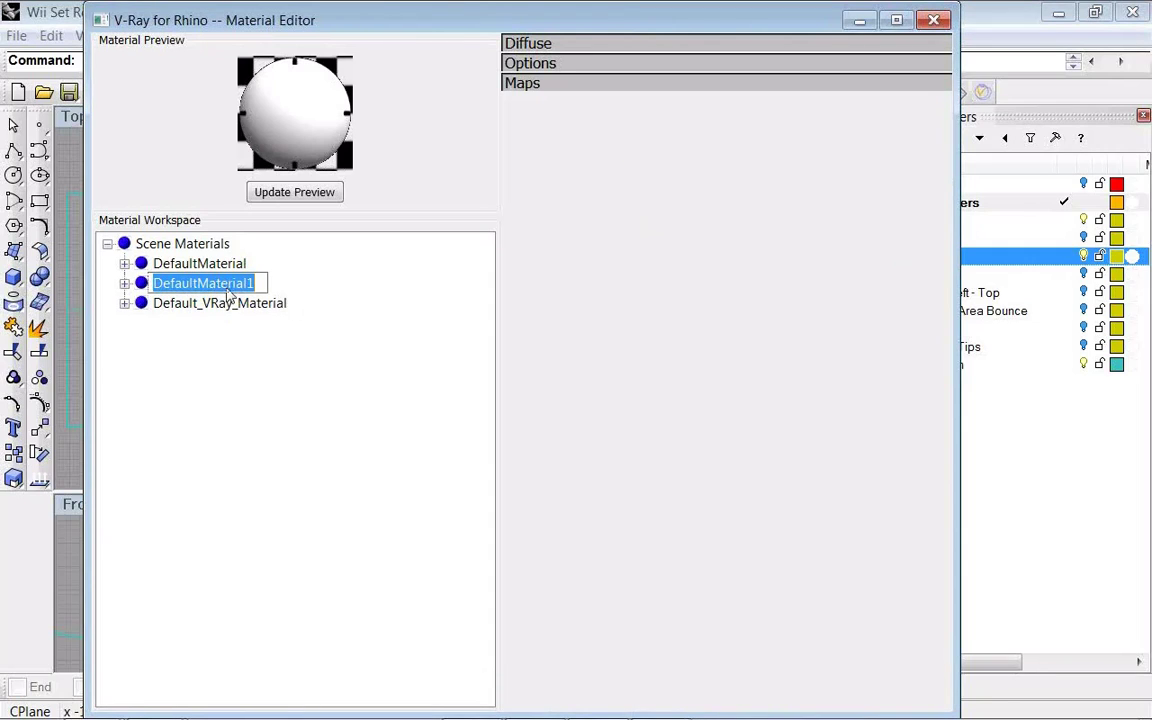
text(Nu)
key(BackSpace)
key(BackSpace)
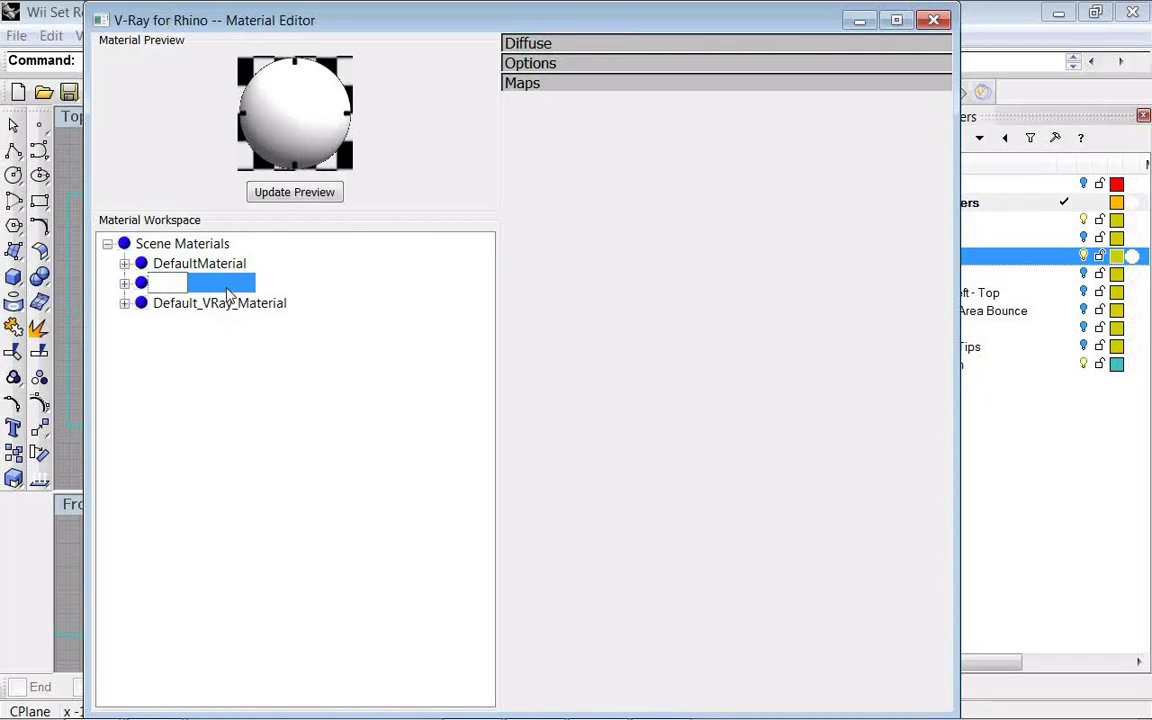
text(Controller )
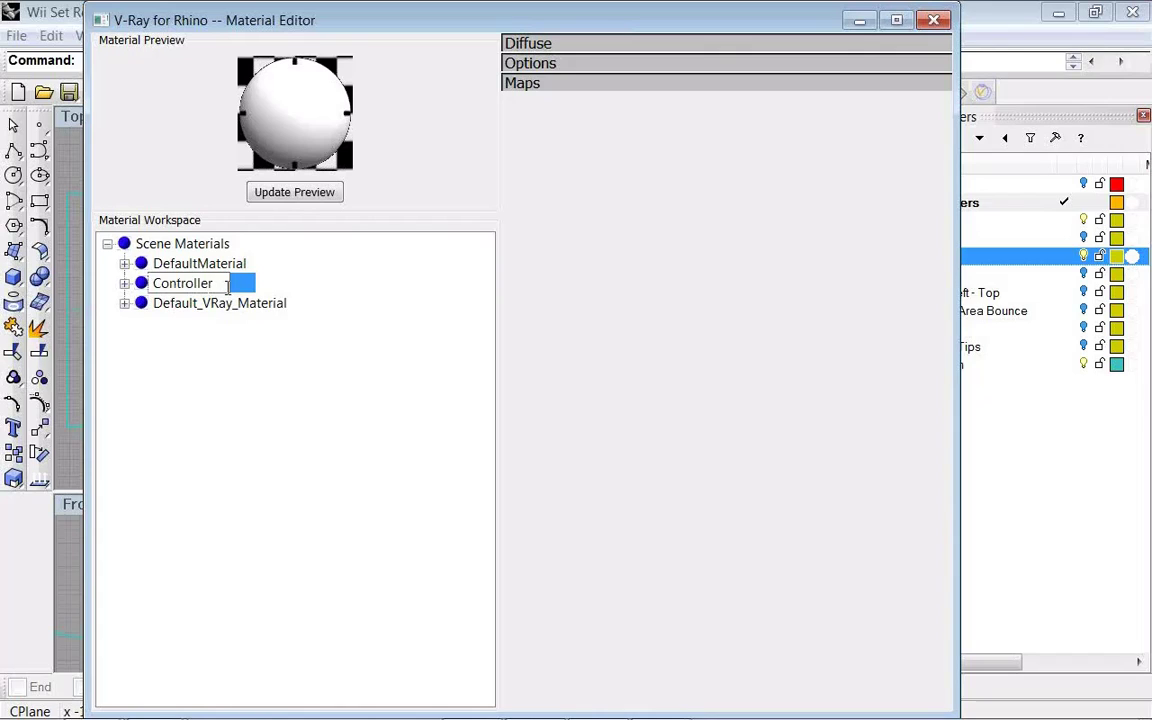
text(Green)
key(Return)
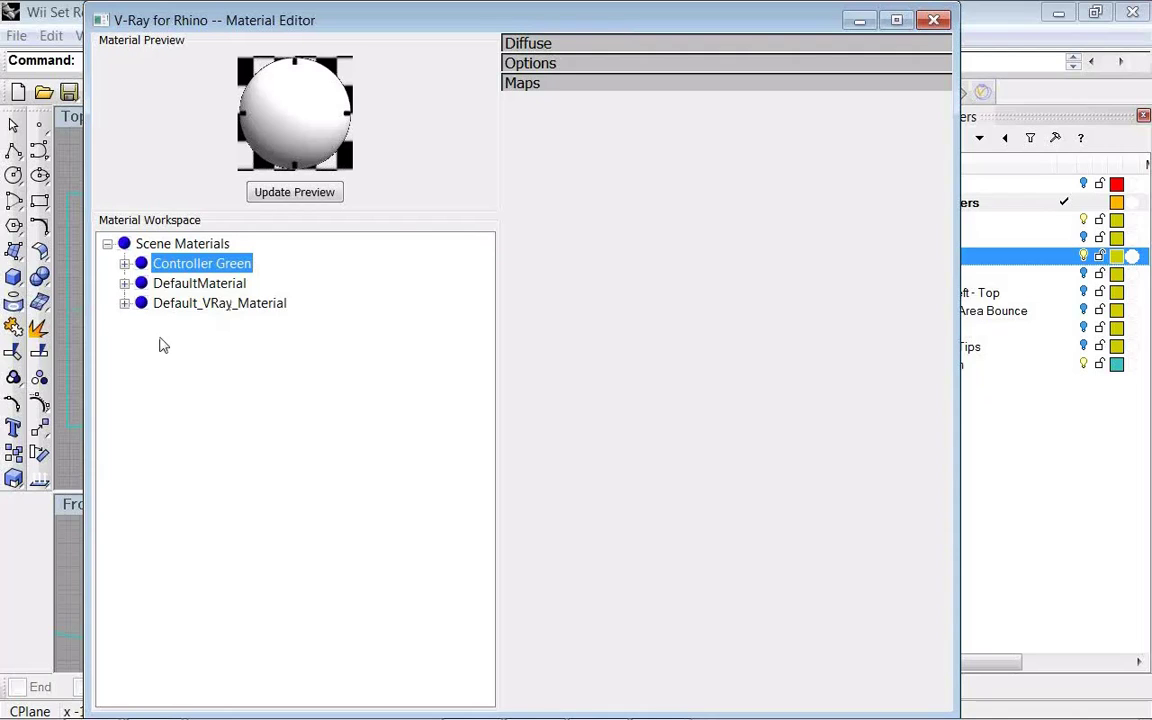
- Check the options for adding scene materials, then examine Controller Green's emissive, reflection, diffuse and refraction layers without adding any
right_click(180, 245)
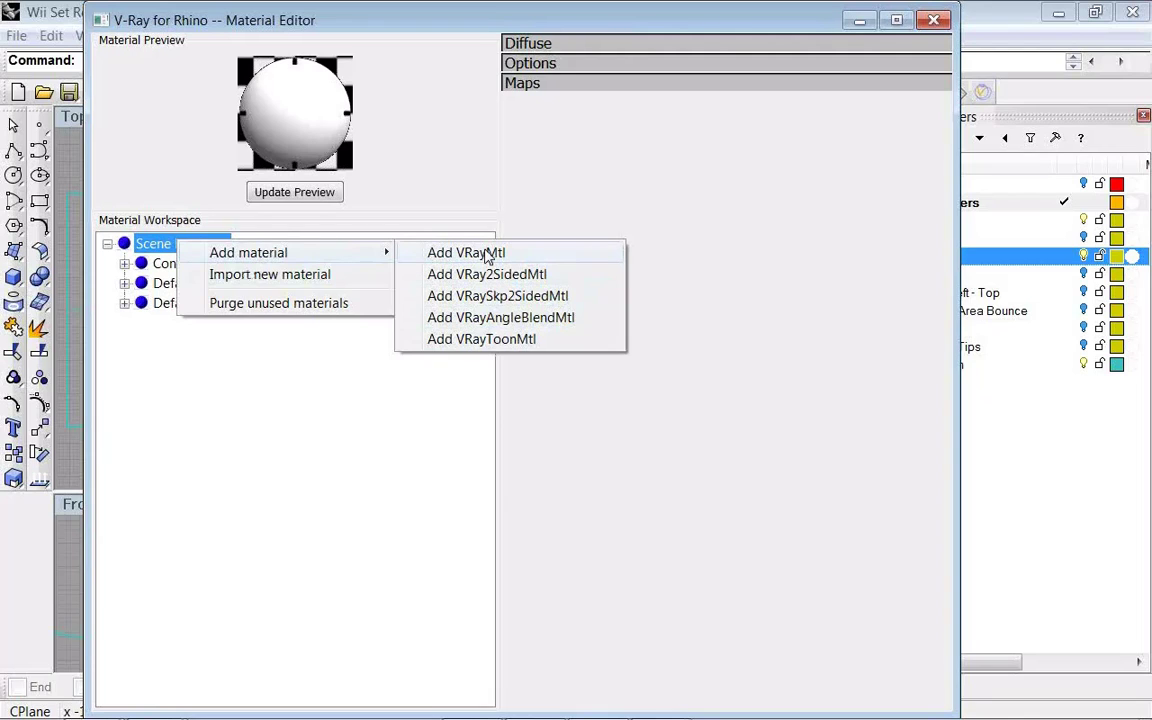
click(516, 403)
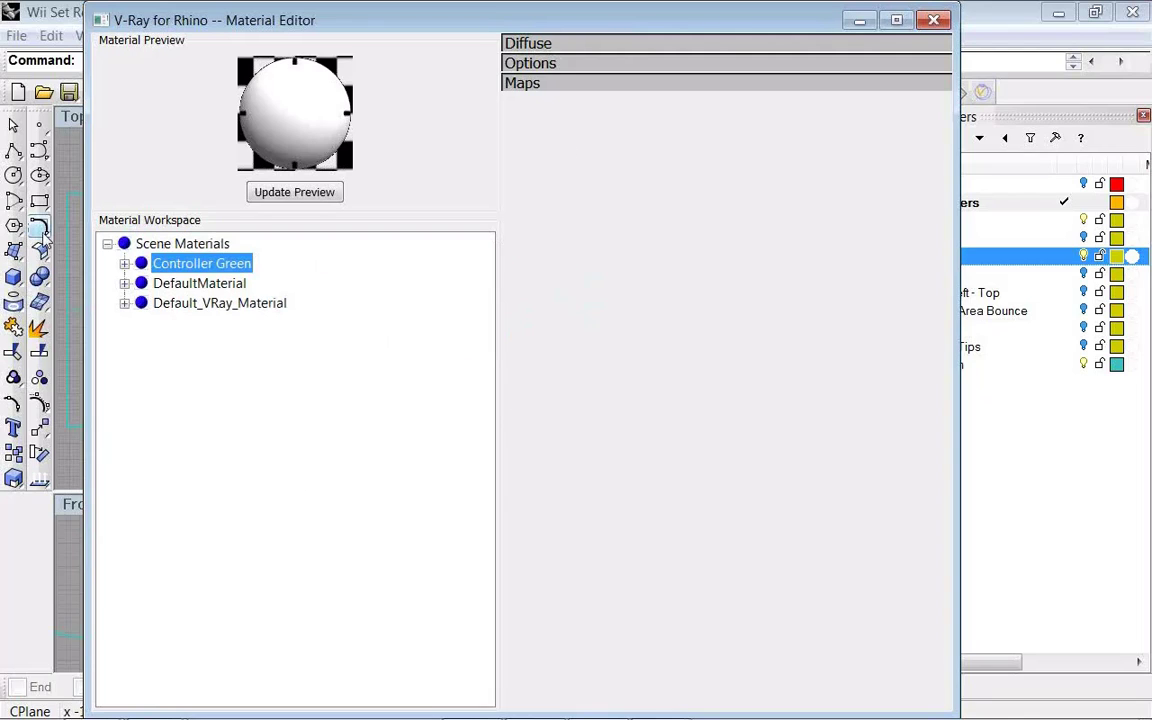
click(124, 264)
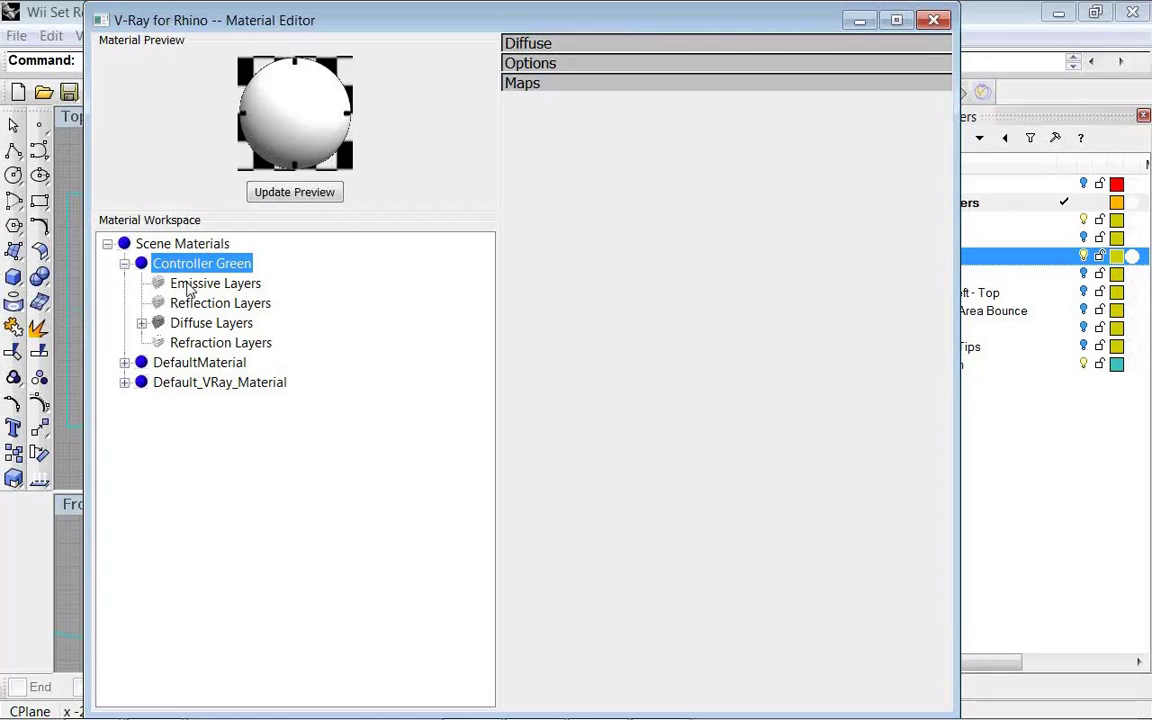
click(189, 287)
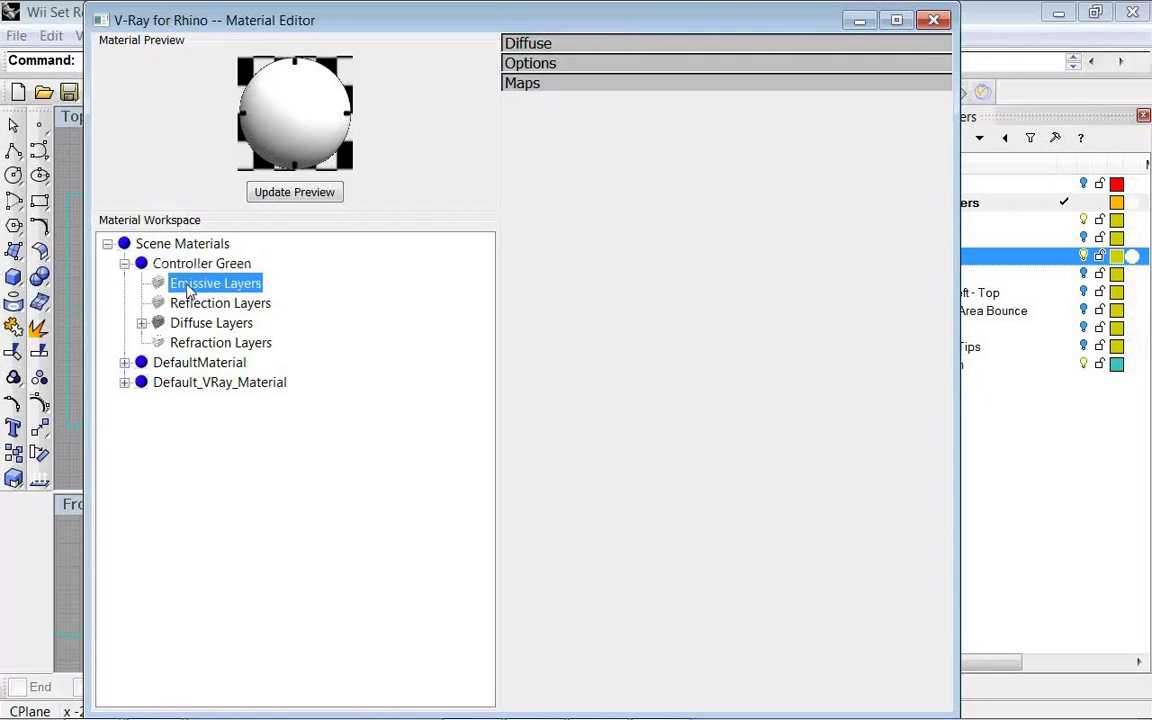
click(204, 306)
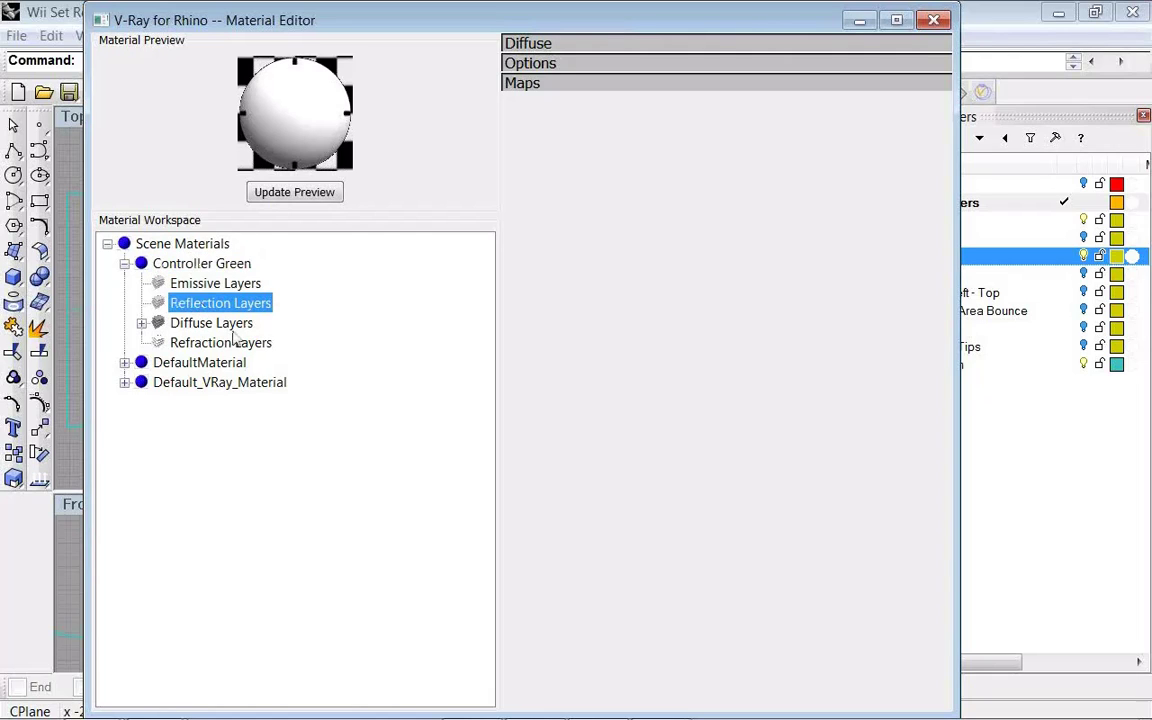
click(220, 323)
click(205, 347)
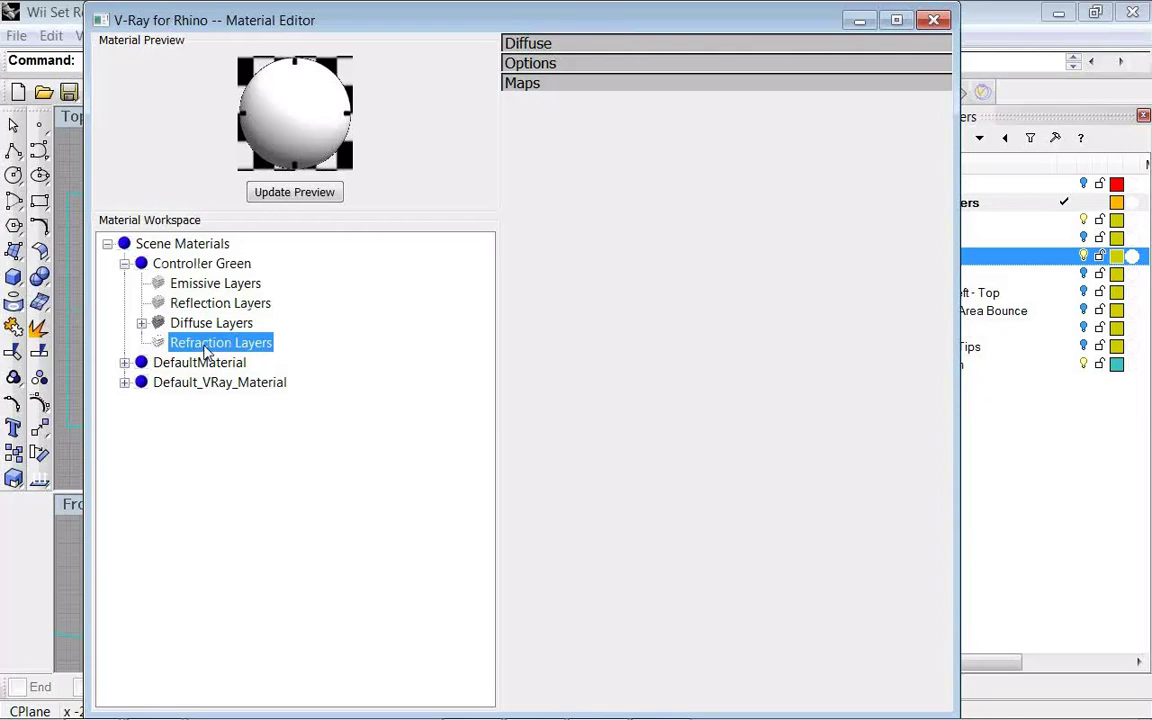
click(142, 324)
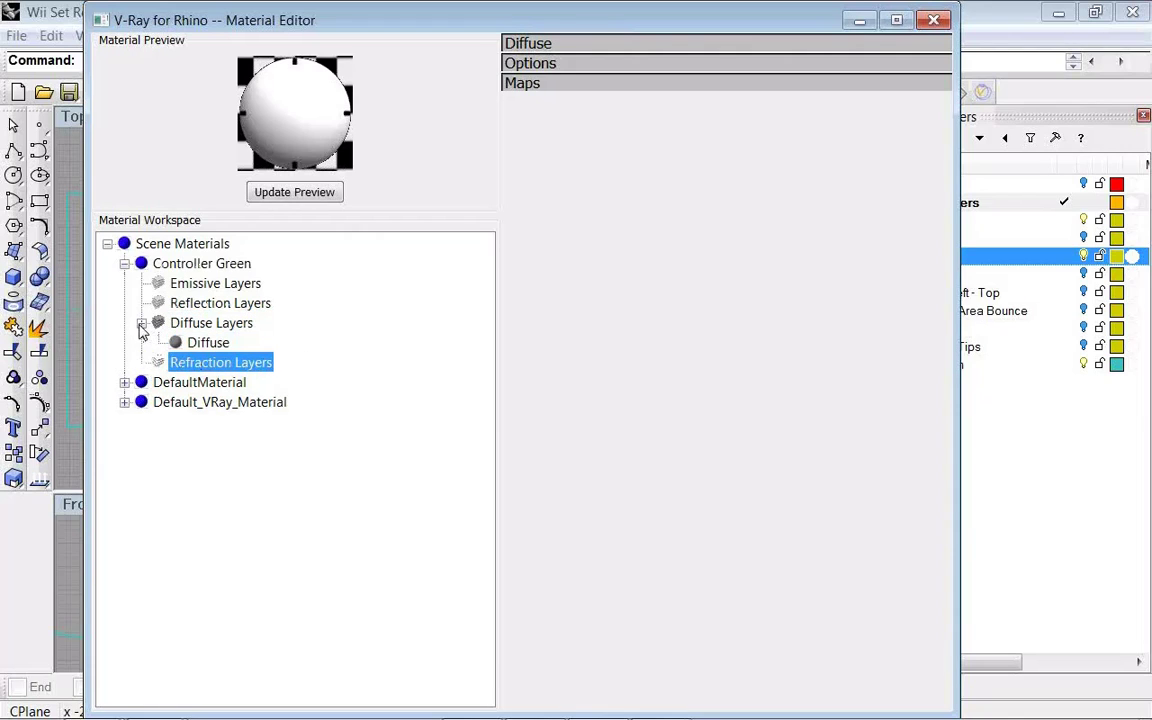
click(182, 282)
right_click(199, 285)
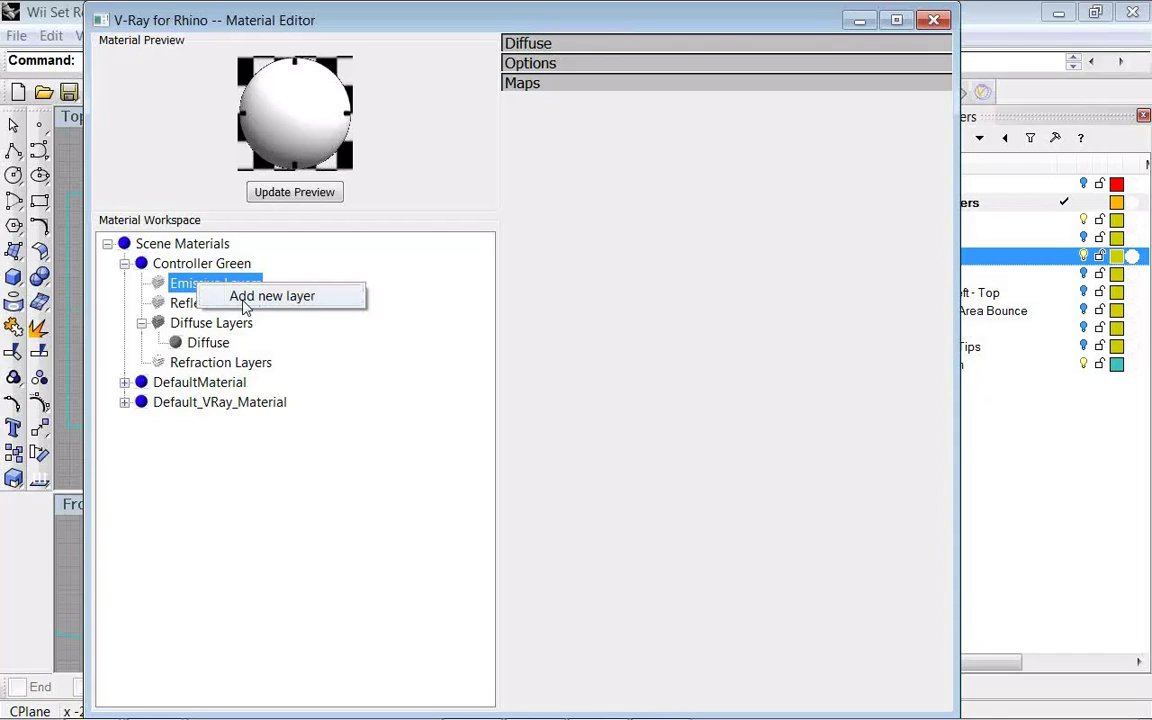
key(Escape)
click(212, 303)
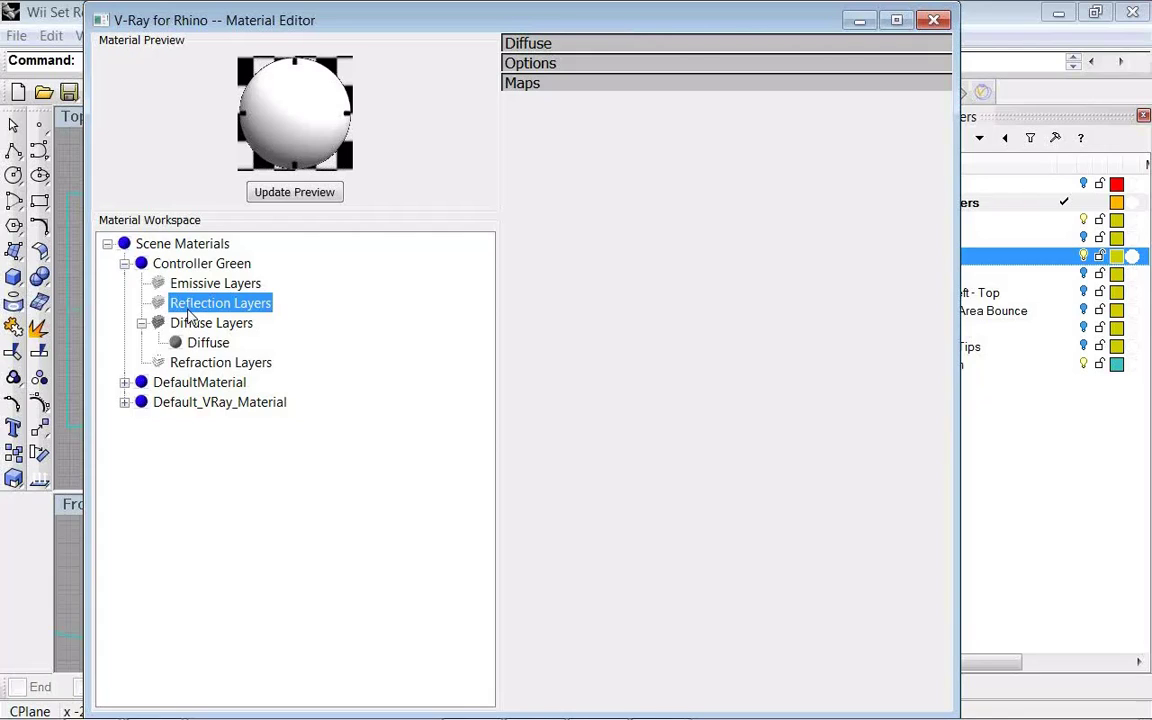
click(193, 325)
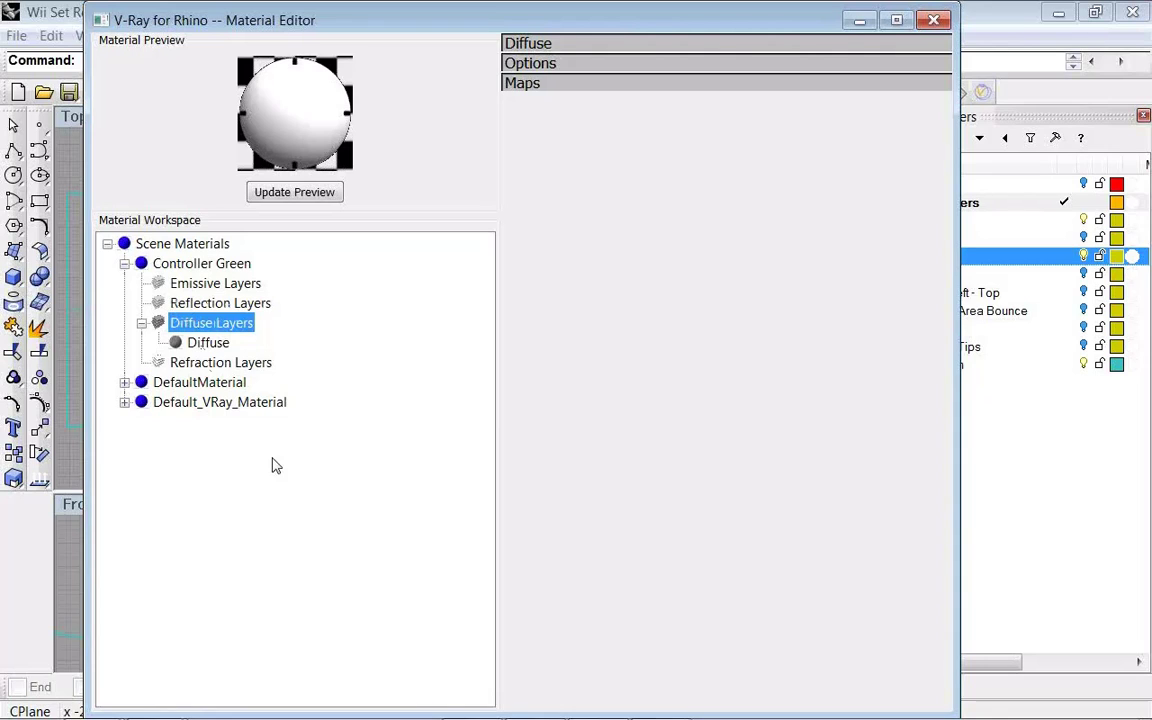
- Show the settings of Controller Green's Diffuse layer, including its Options and Maps sections
click(205, 342)
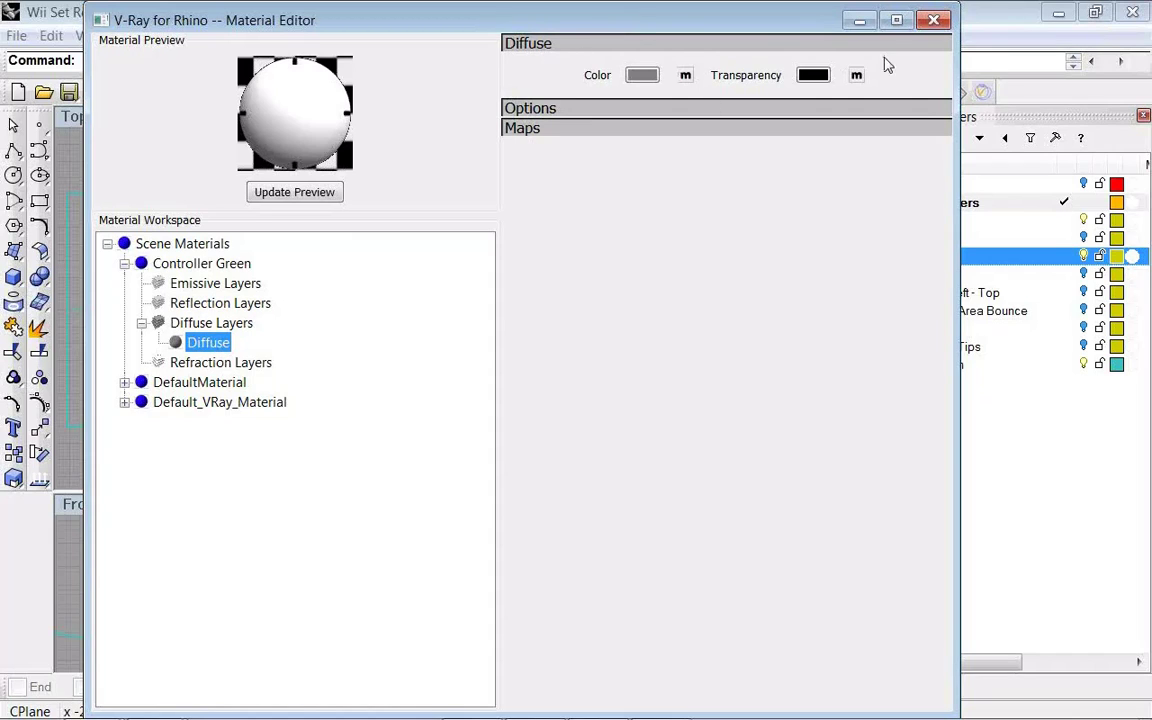
click(636, 110)
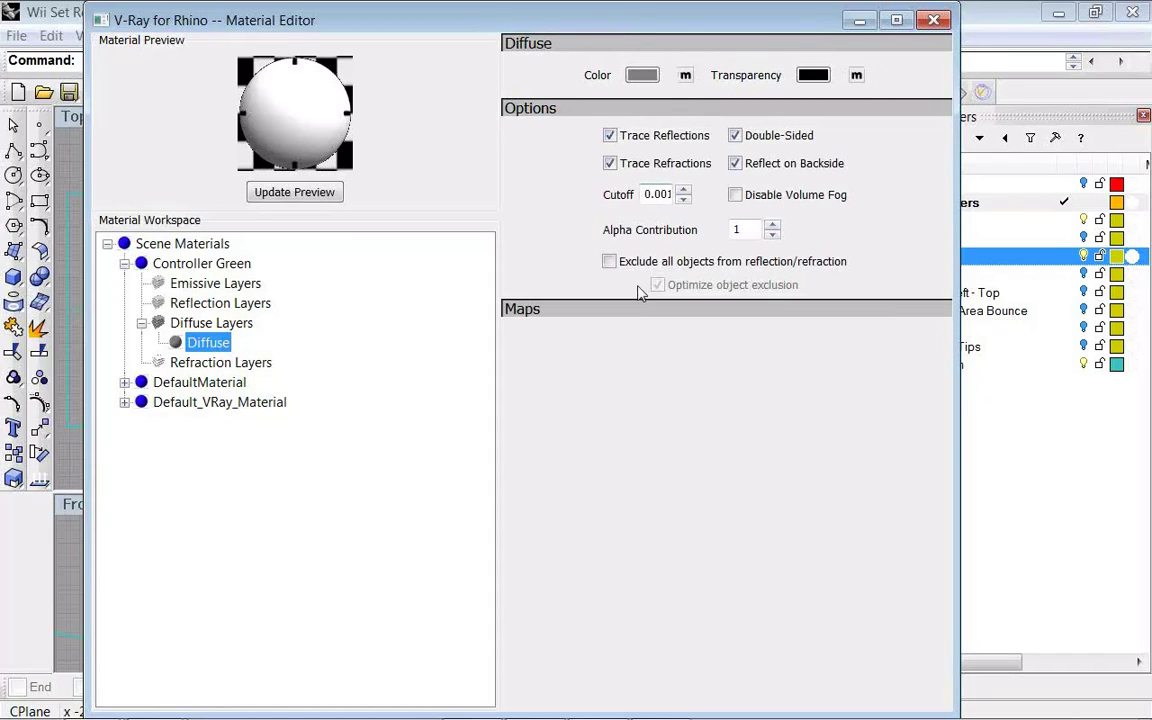
click(645, 309)
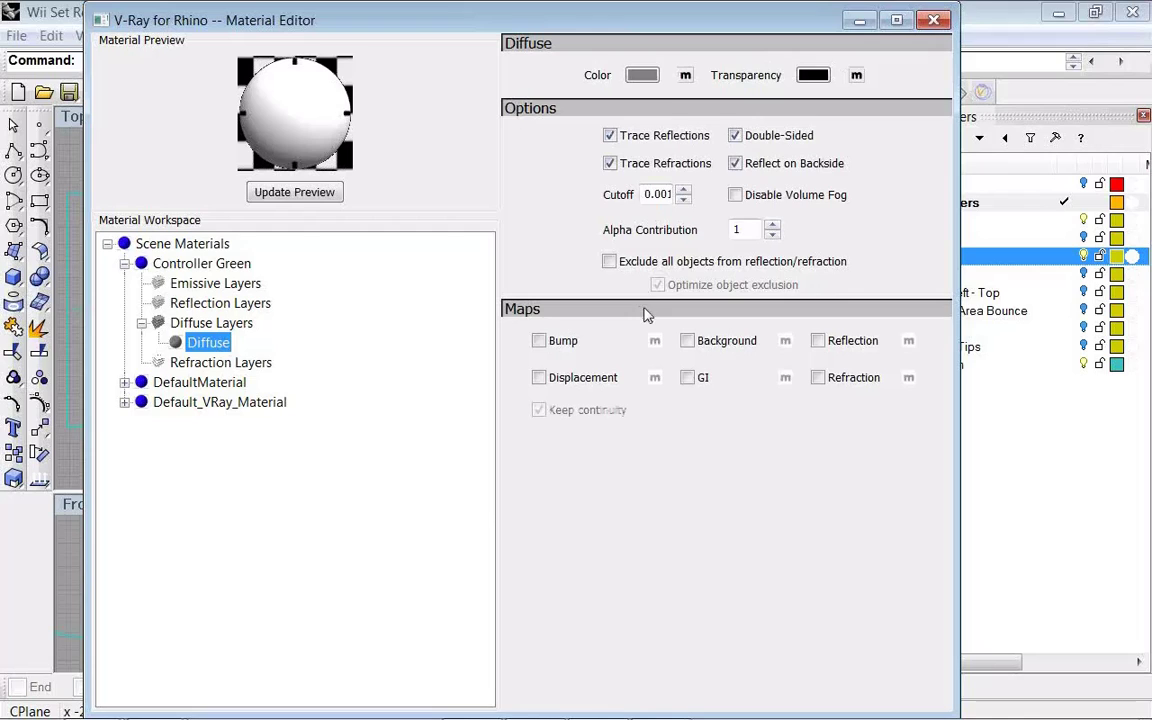
- Pick a yellow-green diffuse color for Controller Green, about RGB 176, 221, 54
click(641, 76)
click(640, 206)
click(619, 248)
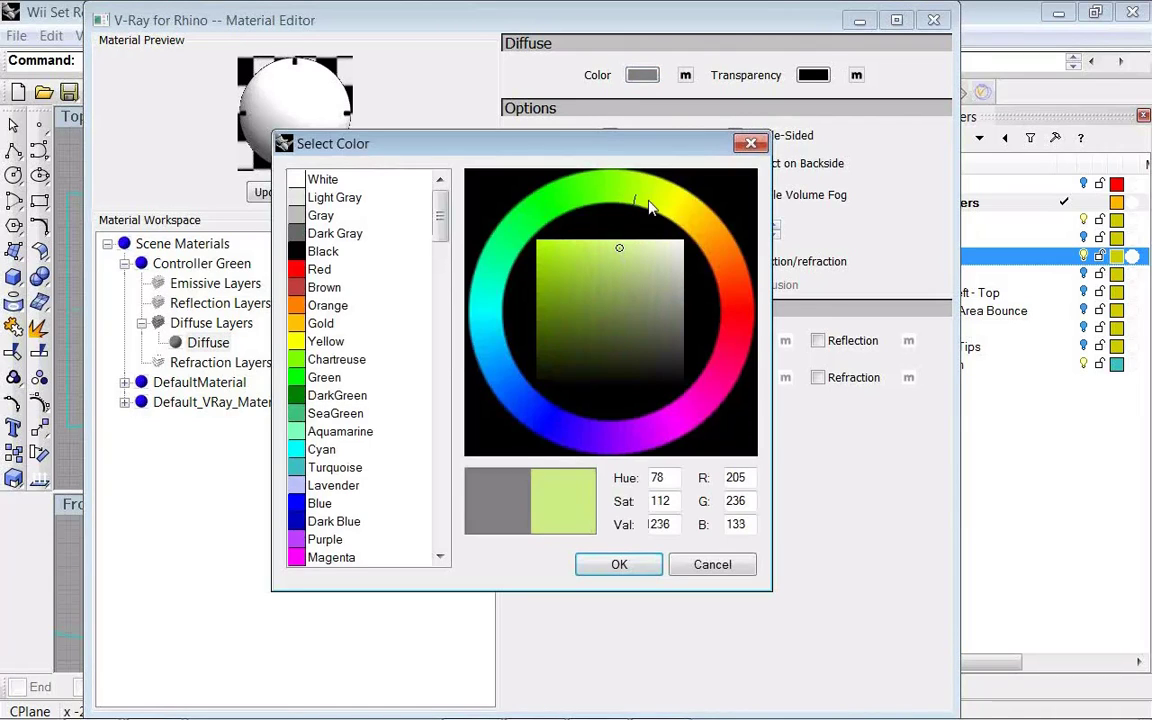
click(636, 203)
click(638, 200)
click(617, 252)
click(571, 260)
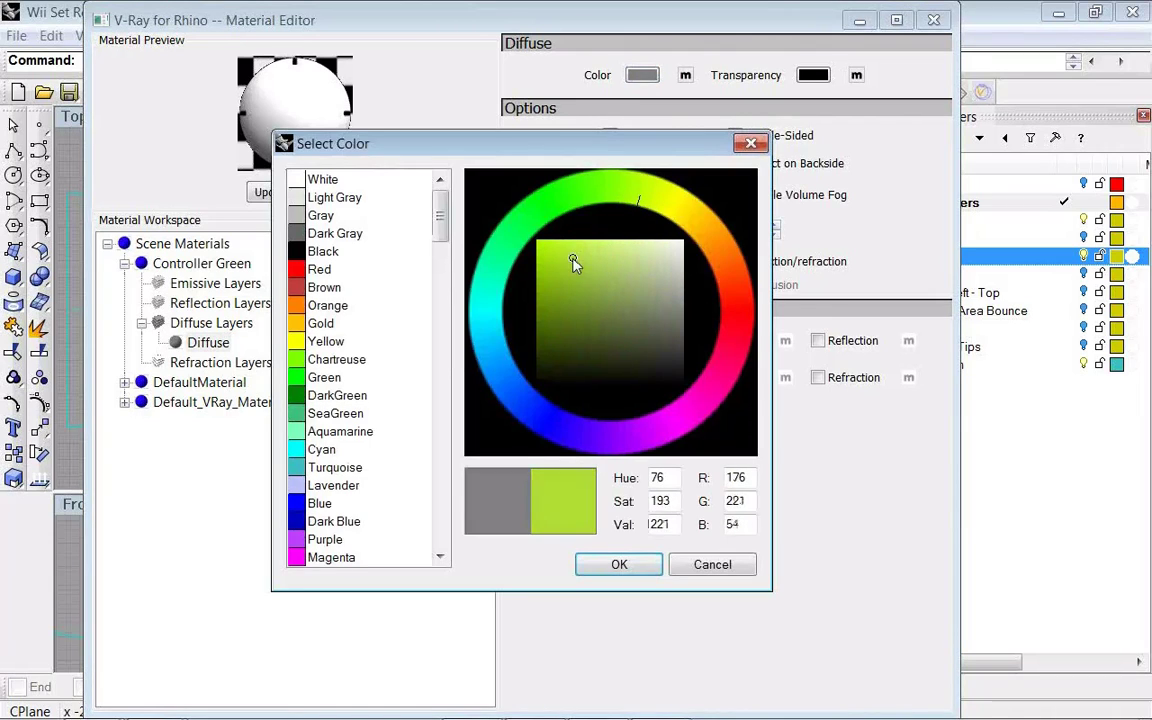
- Pick a yellow-green diffuse color for Controller Green with hue 75, saturation 159 and value 196
click(582, 258)
click(587, 260)
click(643, 205)
click(597, 282)
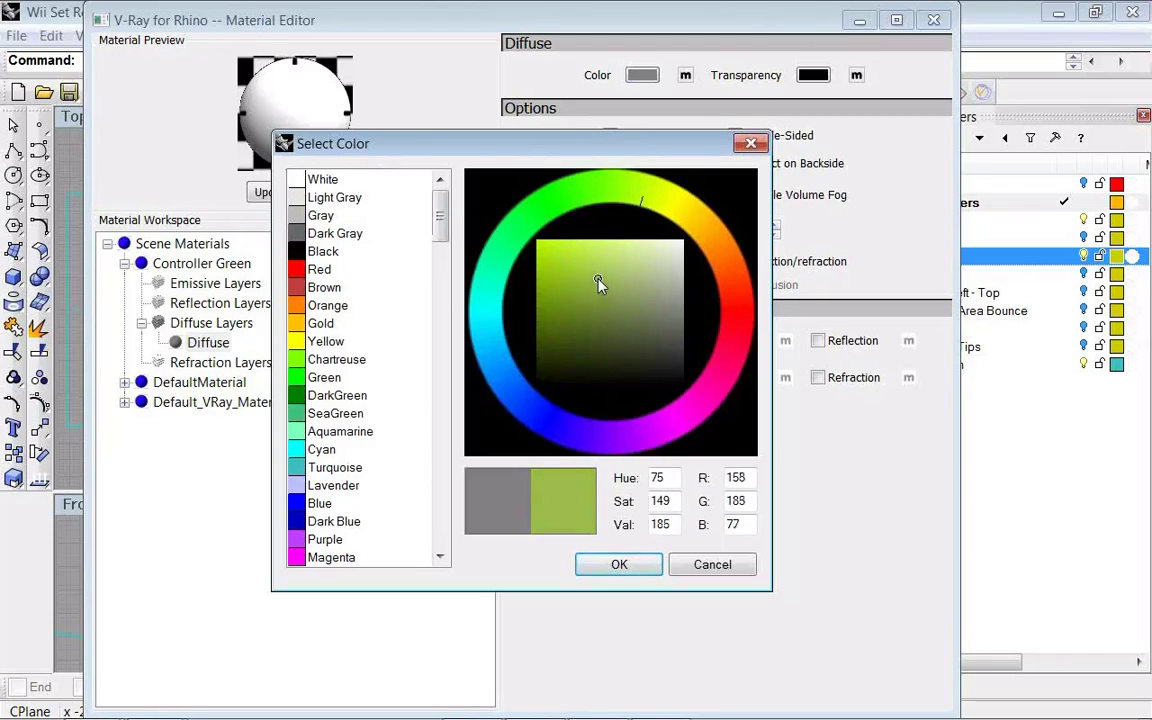
drag(597, 282, 593, 275)
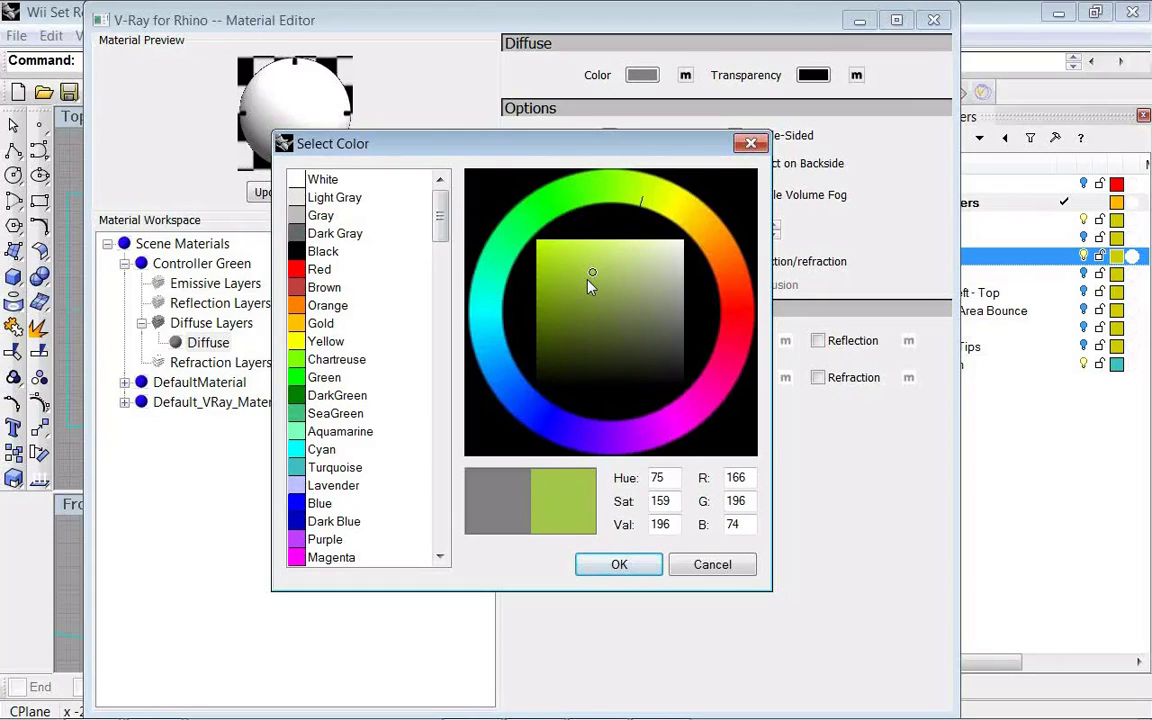
- Try the extremes of the hue 75 color range for the diffuse color, from full lime through black and grays to white
drag(588, 281, 491, 183)
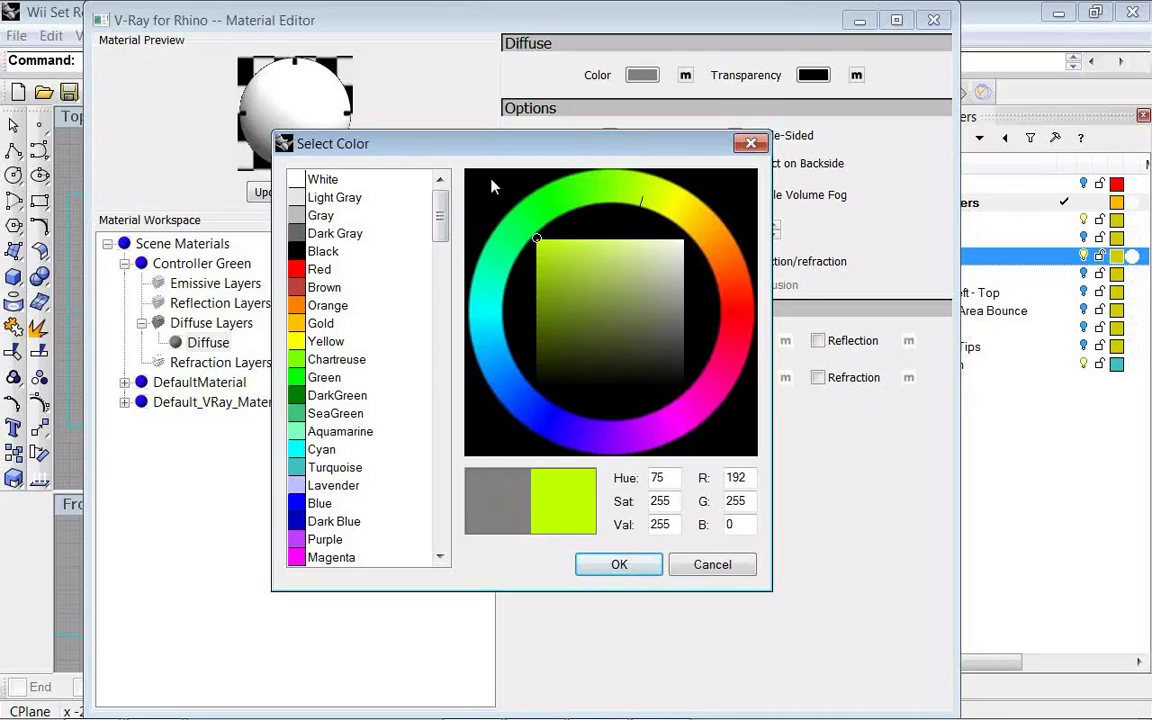
click(573, 273)
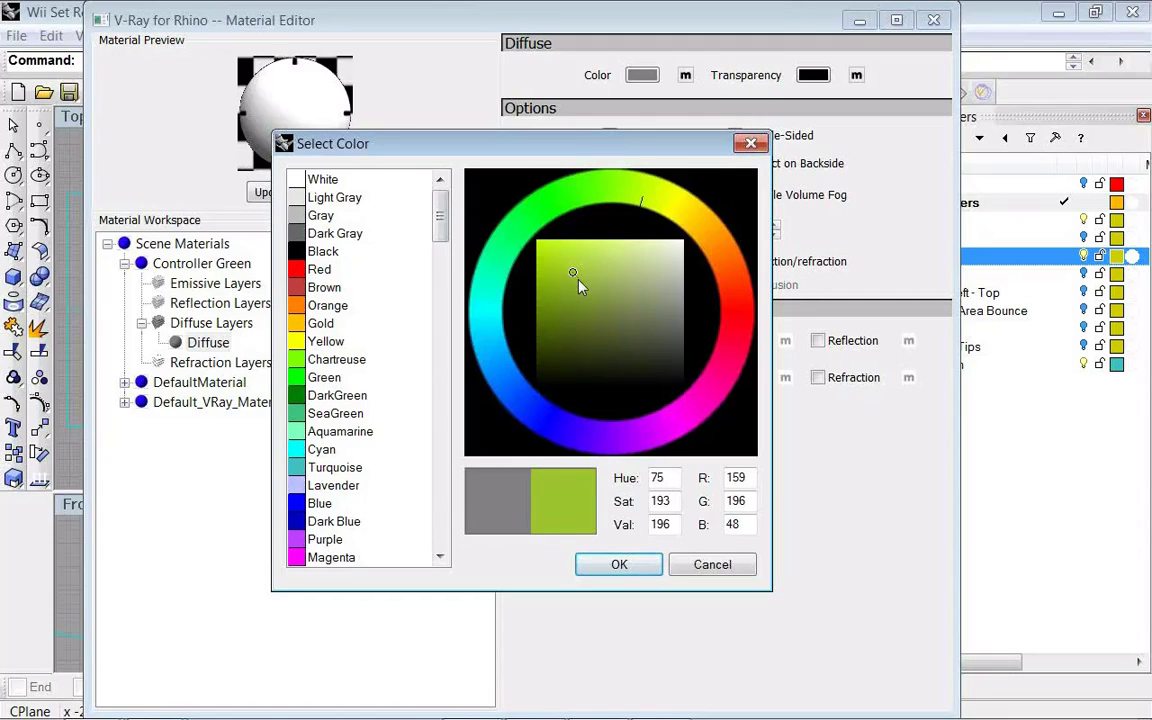
mouse_move(577, 280)
mouse_down()
mouse_move(612, 285)
mouse_move(751, 175)
mouse_move(793, 530)
mouse_up()
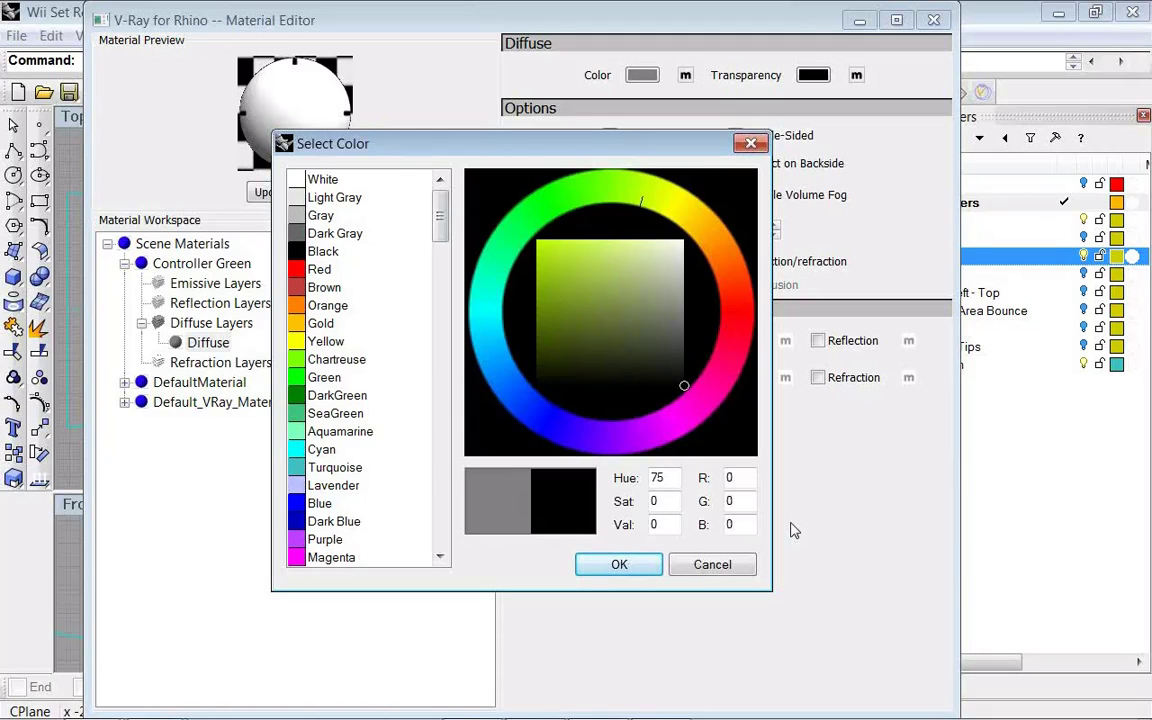
mouse_move(688, 387)
mouse_down()
mouse_move(700, 347)
mouse_move(749, 343)
mouse_up()
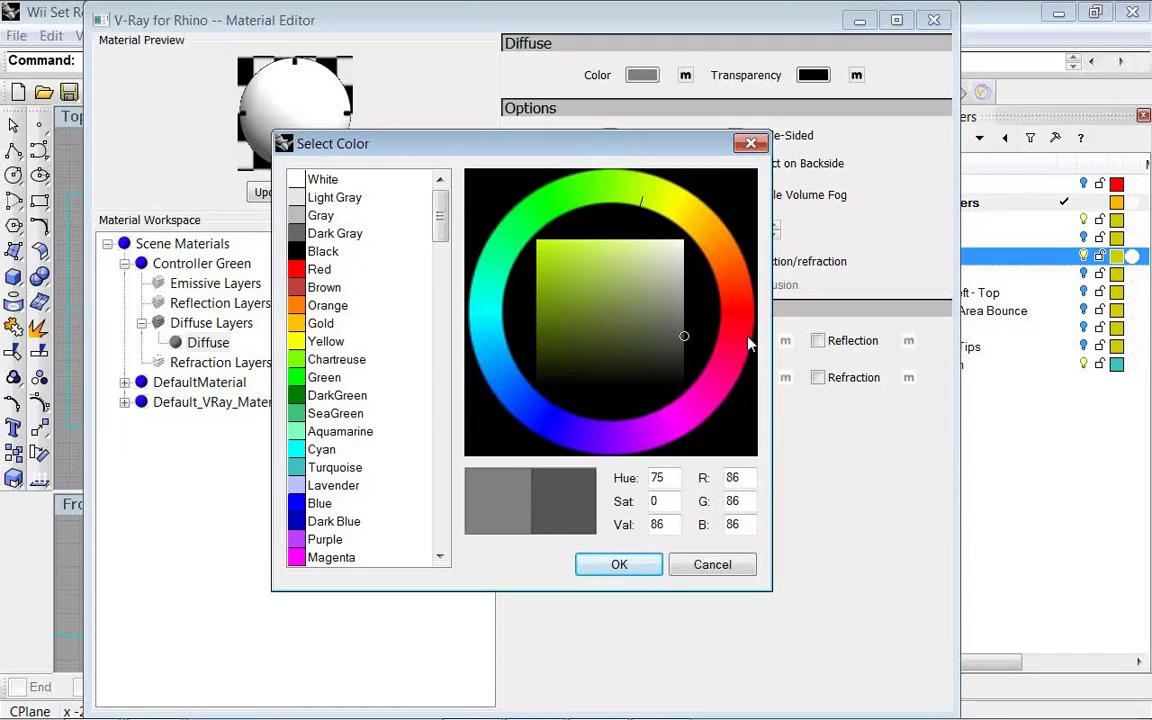
mouse_move(749, 343)
mouse_down()
mouse_move(779, 406)
mouse_move(798, 360)
mouse_move(810, 236)
mouse_move(820, 267)
mouse_up()
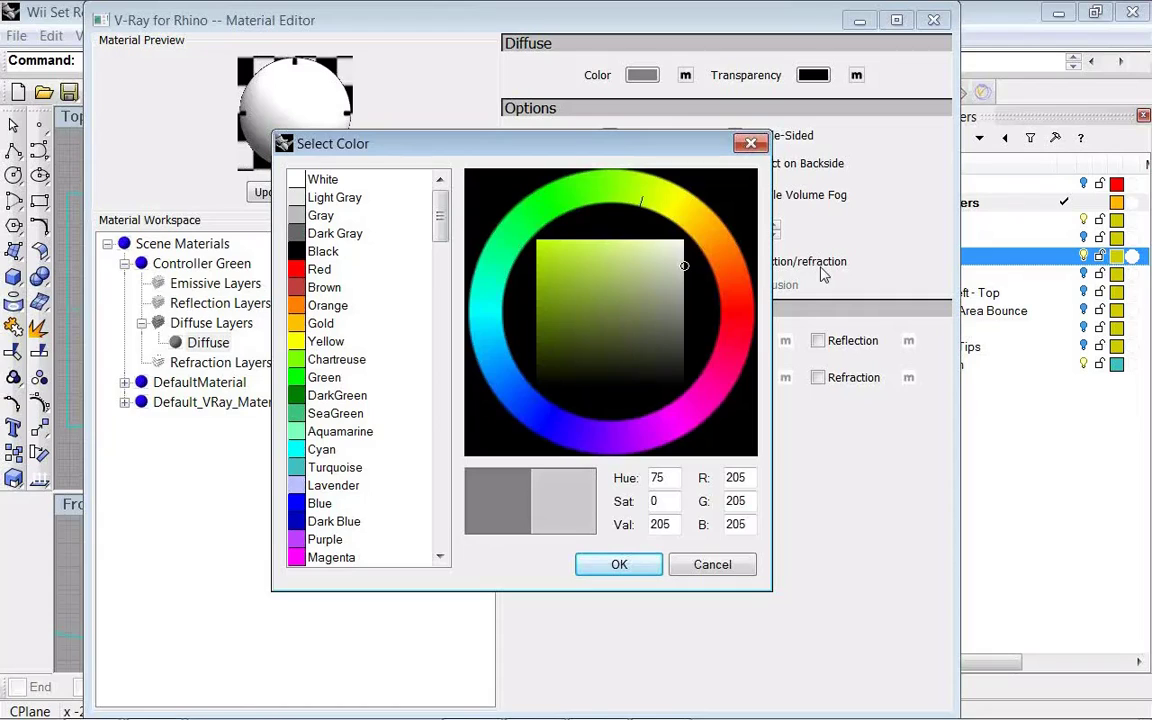
drag(821, 274, 835, 237)
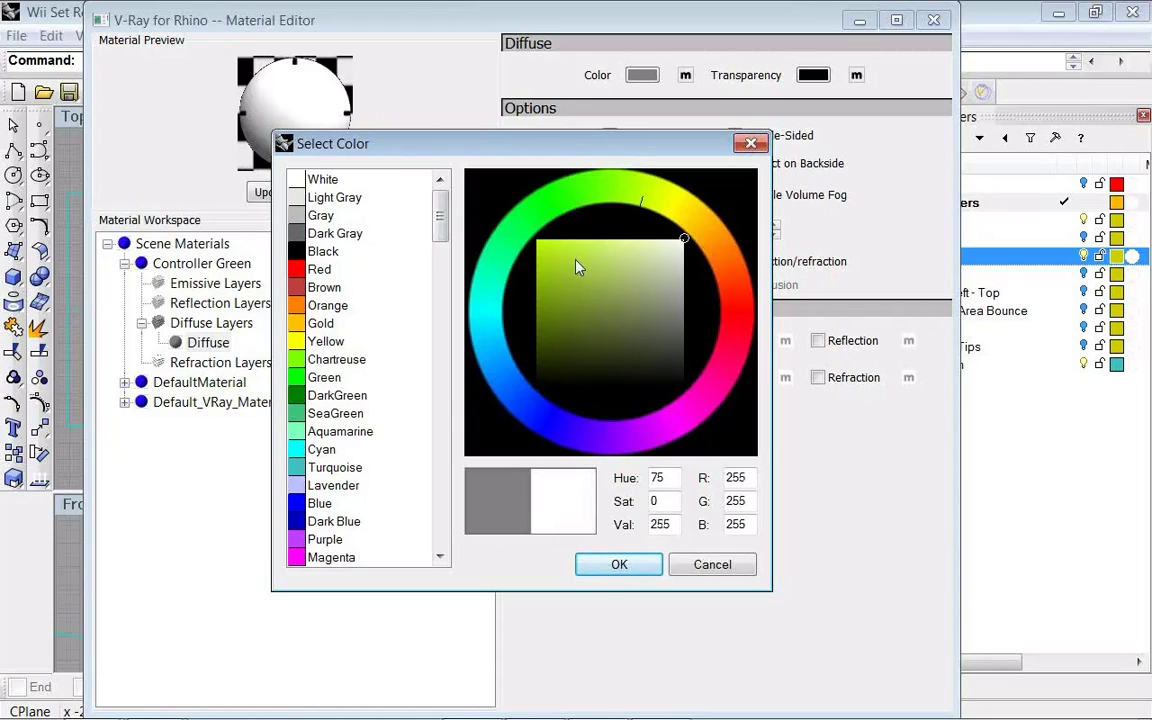
- Apply a bright lime green as the diffuse color of Controller Green and refresh the material preview
drag(573, 270, 572, 270)
click(619, 564)
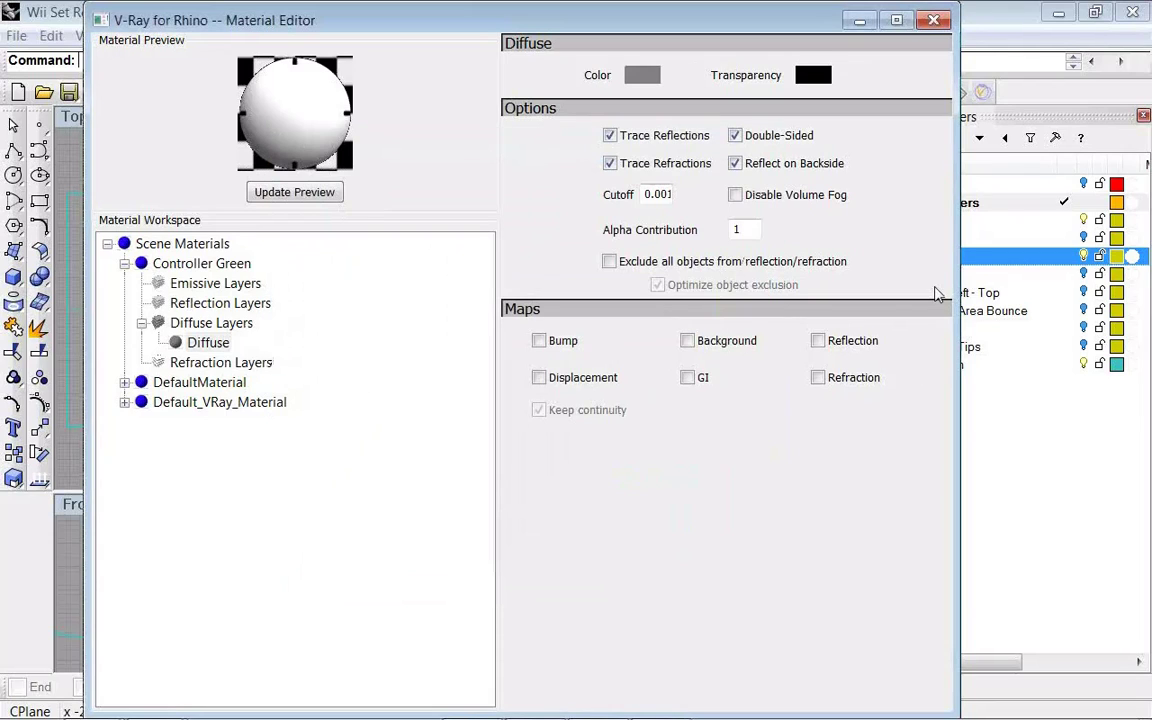
click(294, 191)
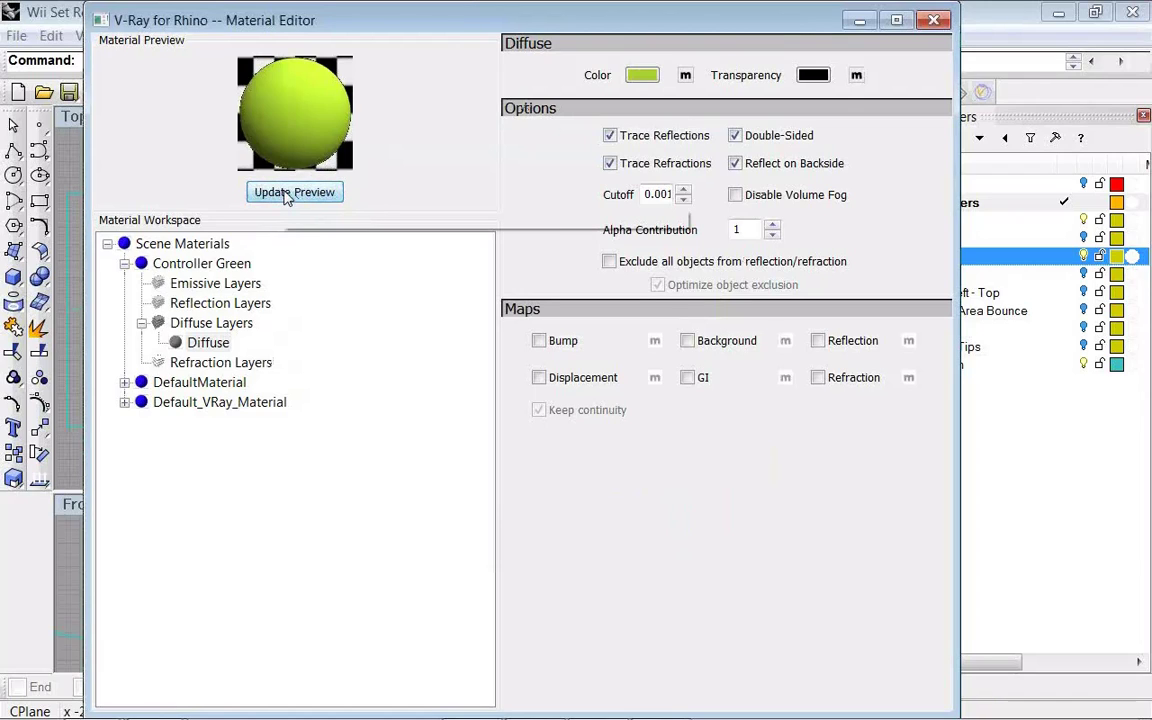
- Close the material editor, render the Perspective view to check the green diffuse color, and close the render windows
click(935, 20)
click(448, 140)
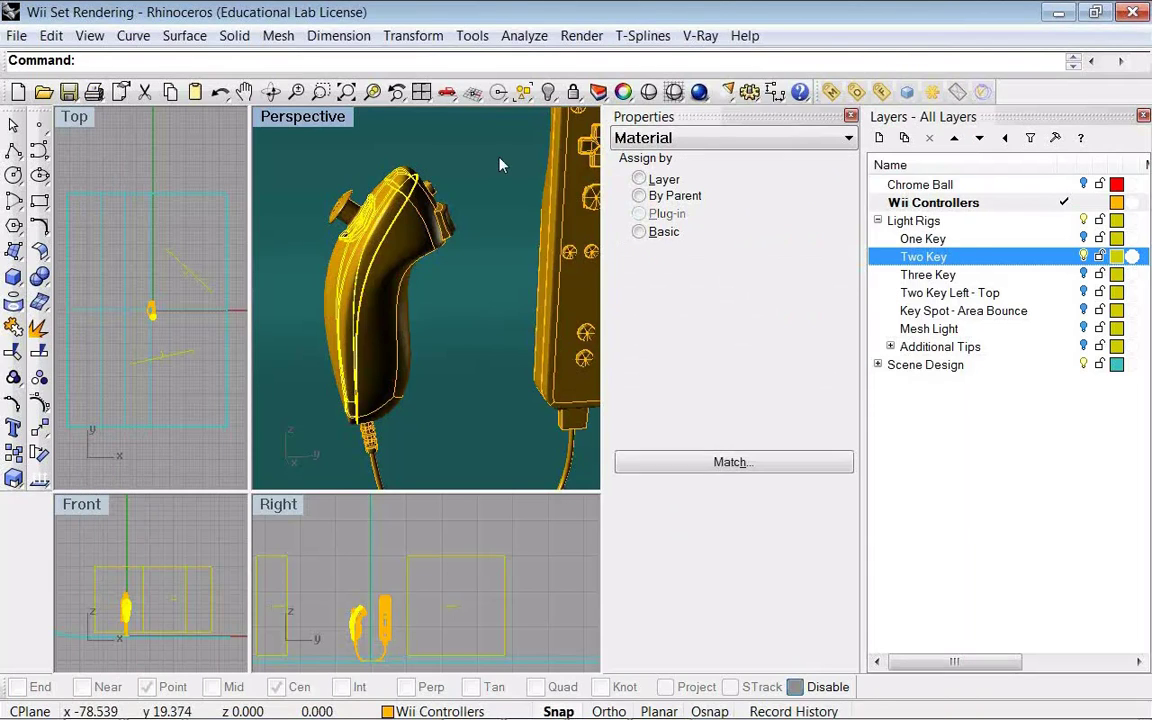
click(699, 92)
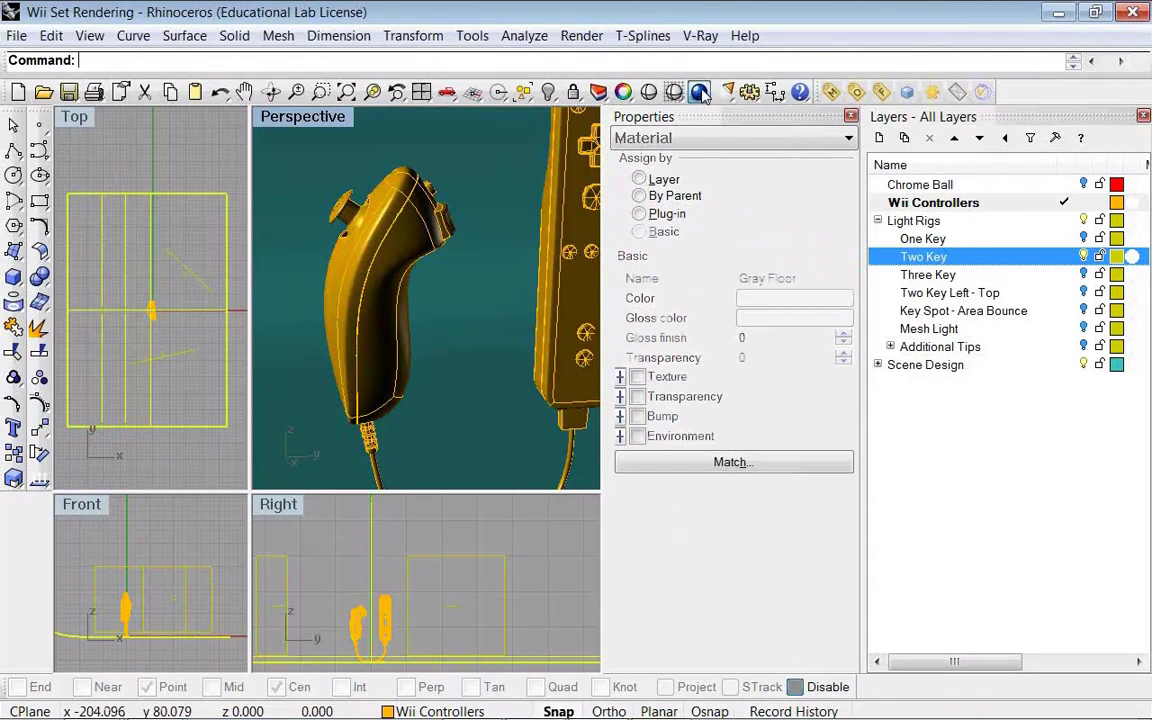
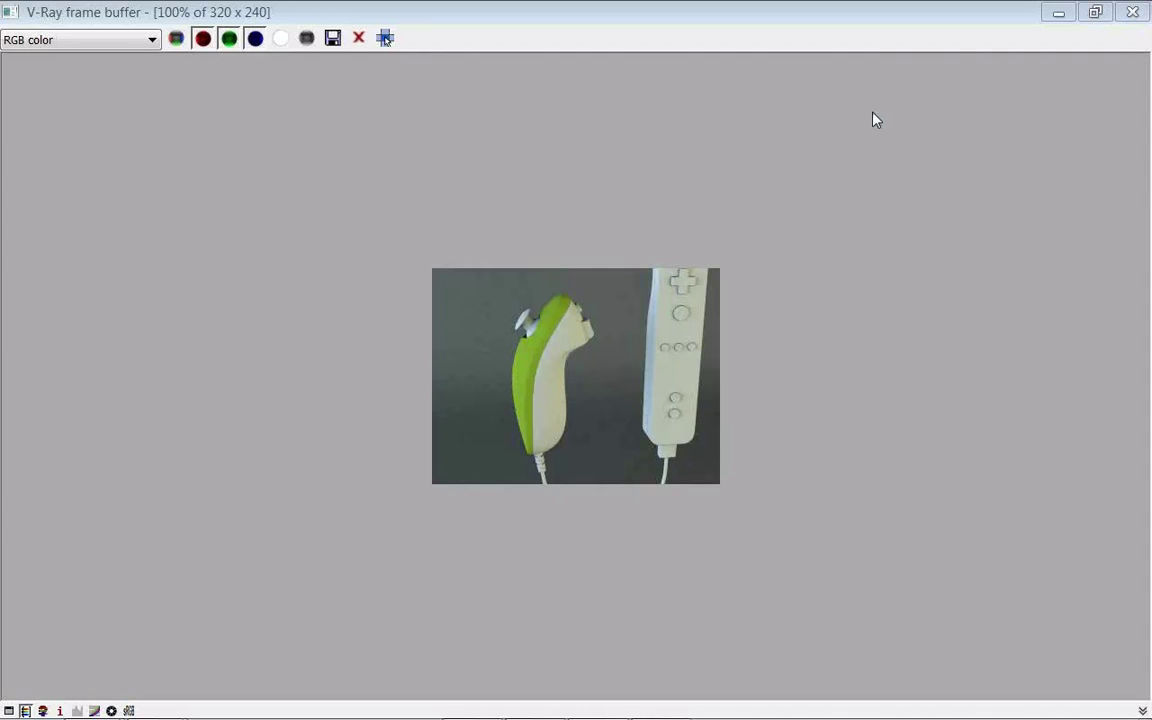
click(1133, 14)
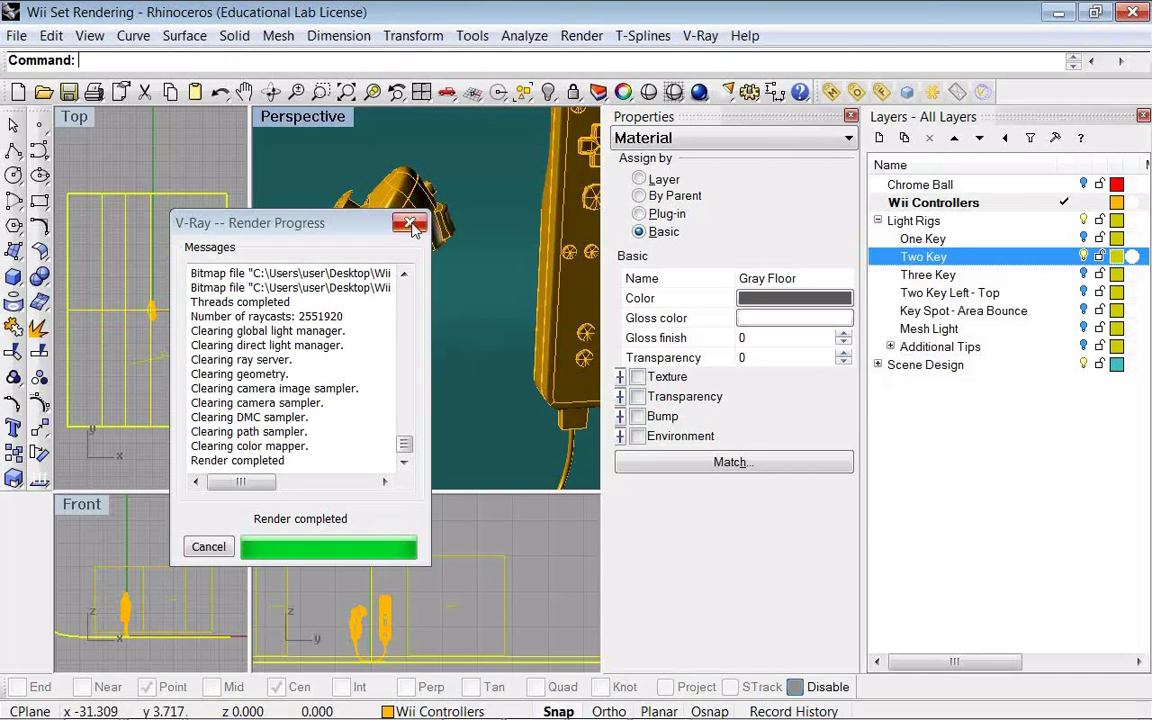
click(372, 203)
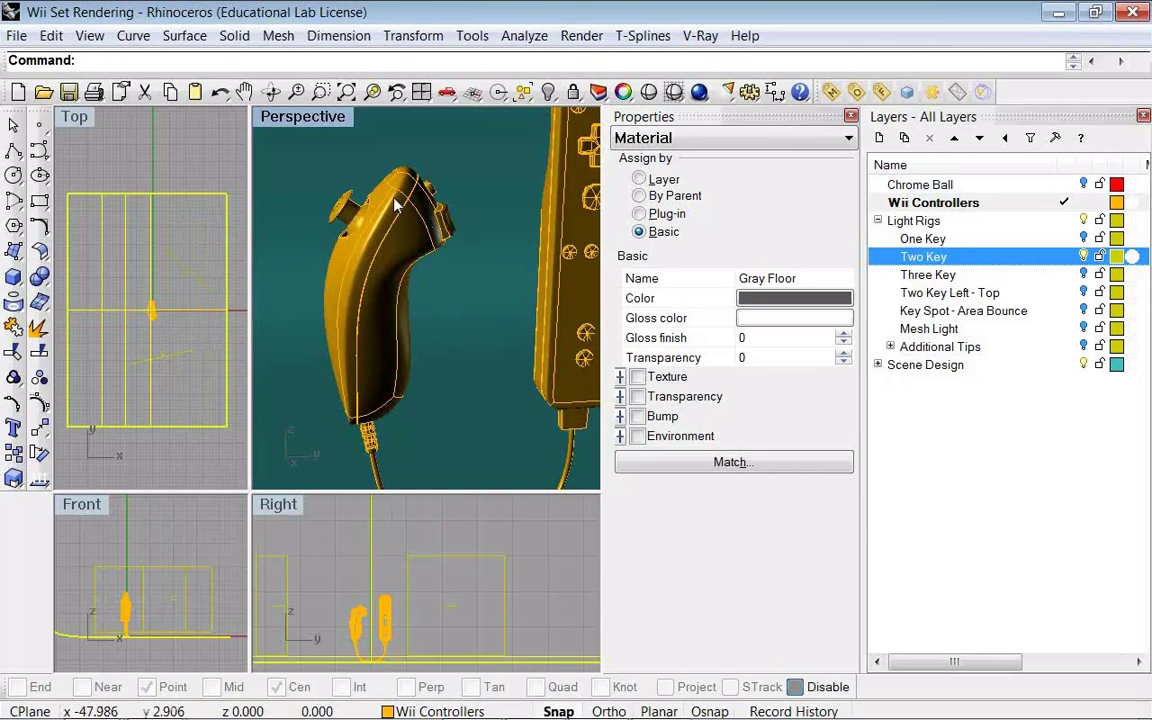
- Add a reflection layer to the Controller Green material on the nunchuk's shell and refresh its preview
click(395, 205)
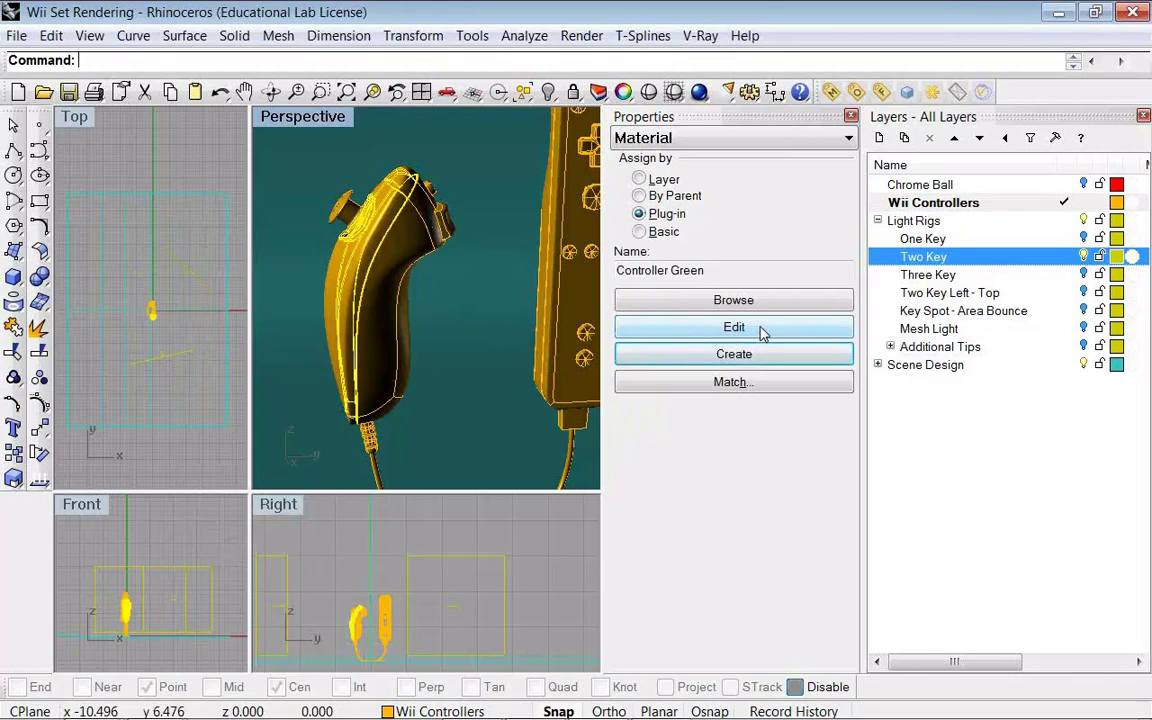
click(833, 93)
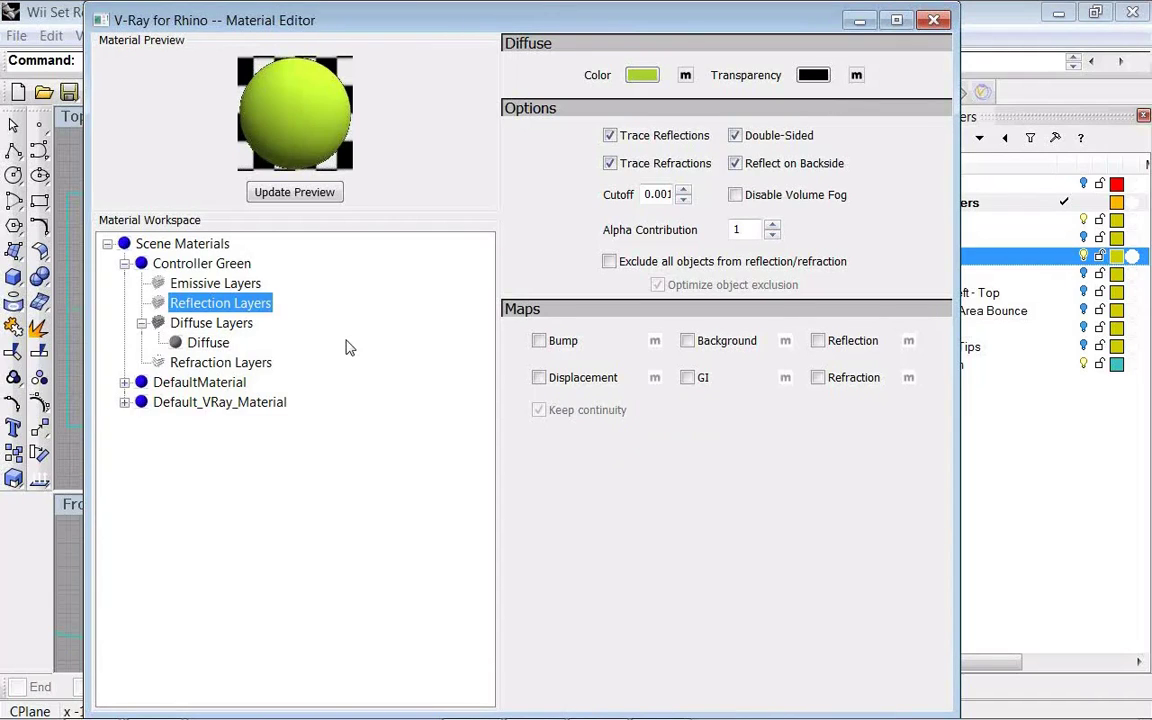
right_click(233, 312)
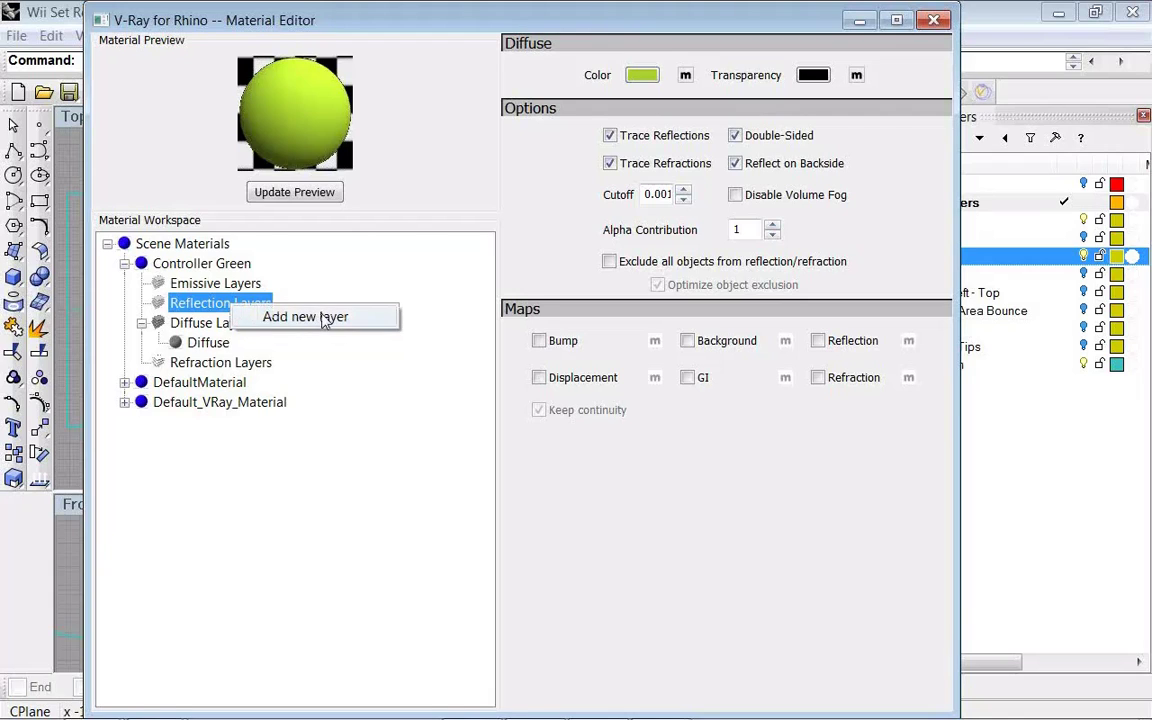
click(356, 320)
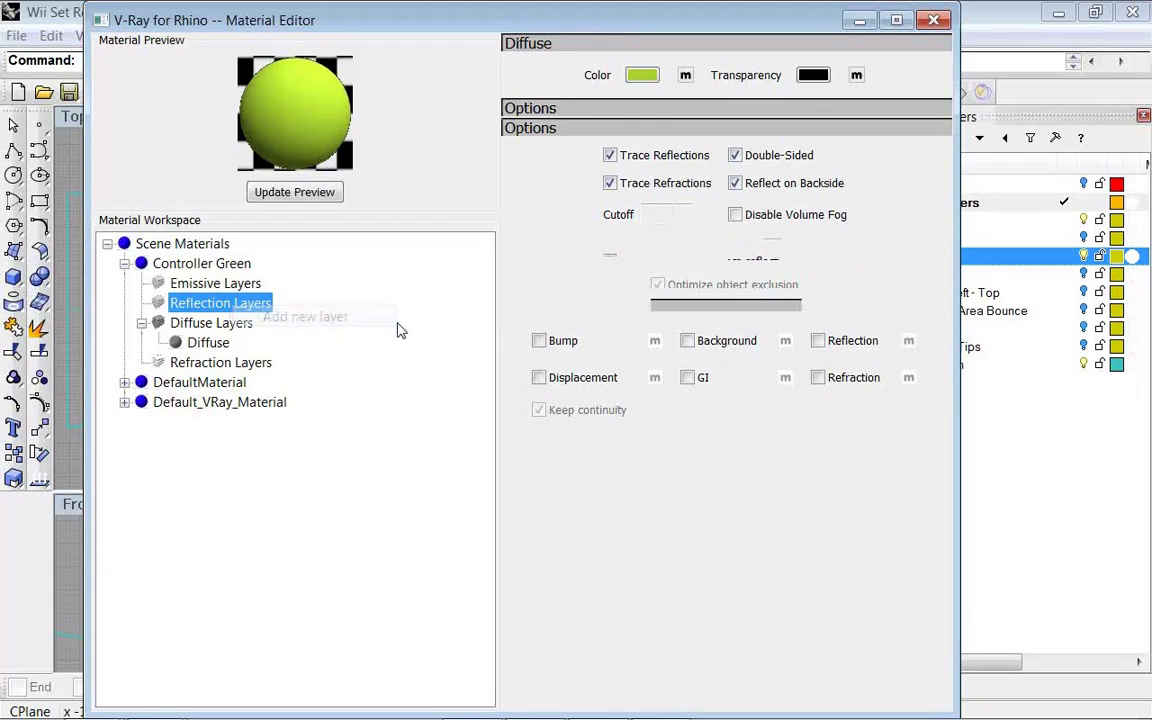
click(185, 321)
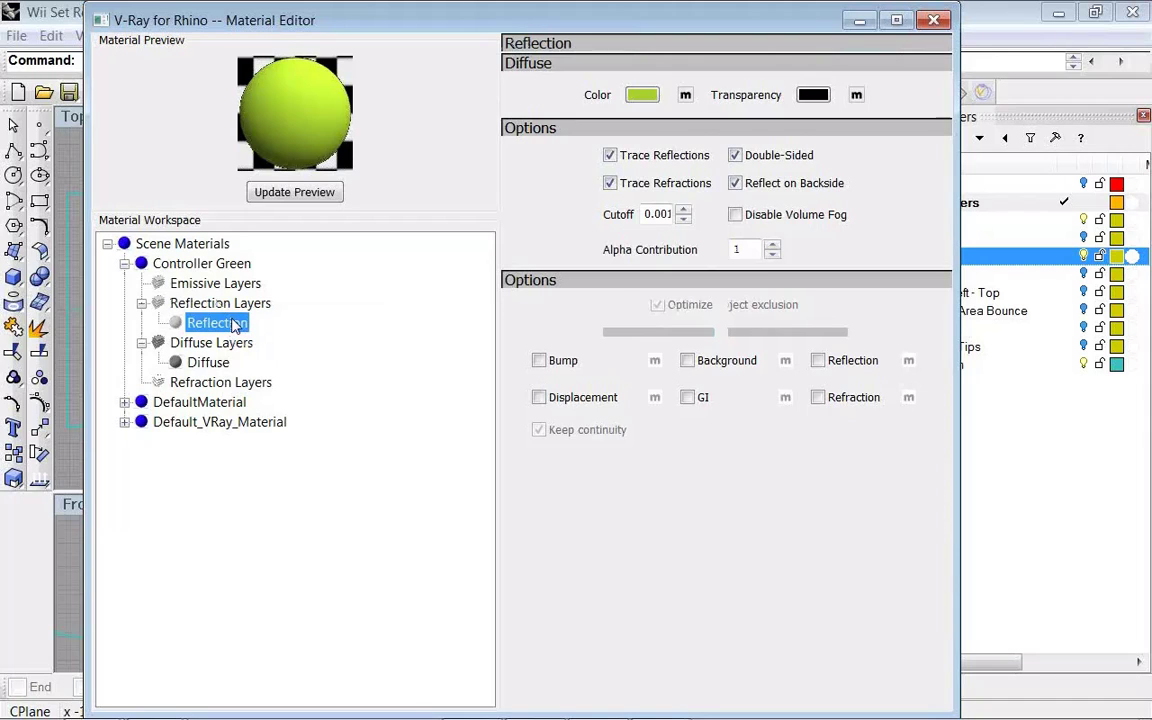
click(303, 195)
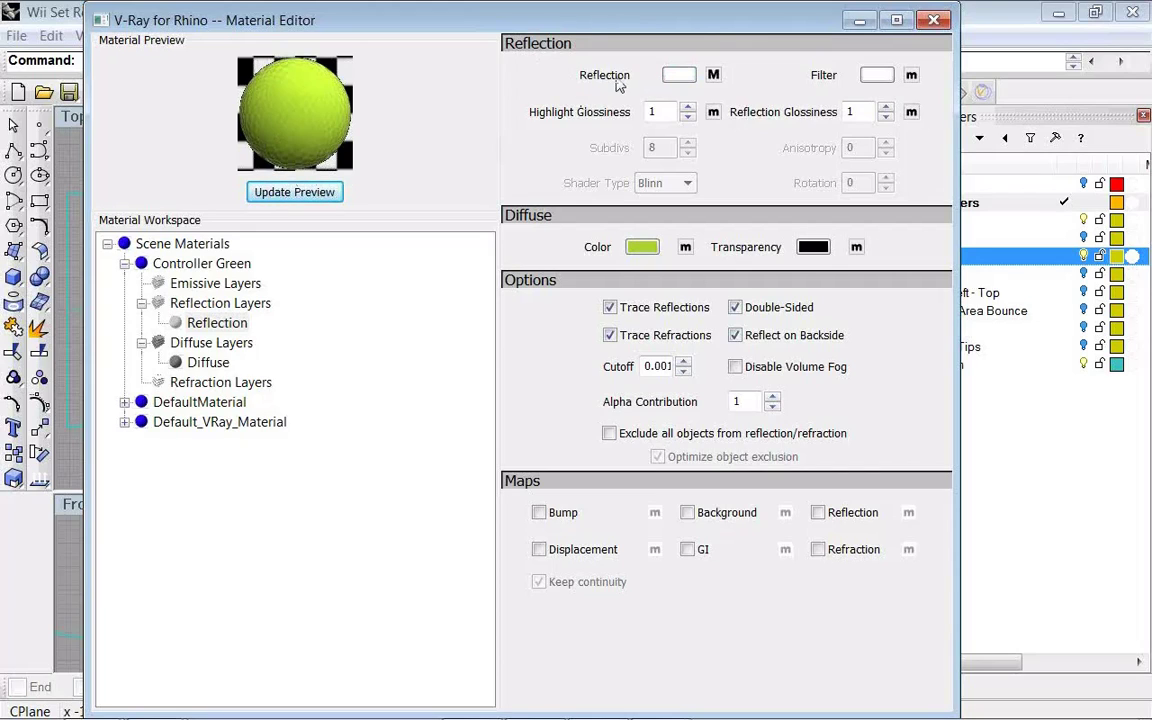
- Try red as the reflection filter color of Controller Green and refresh the material preview
click(878, 80)
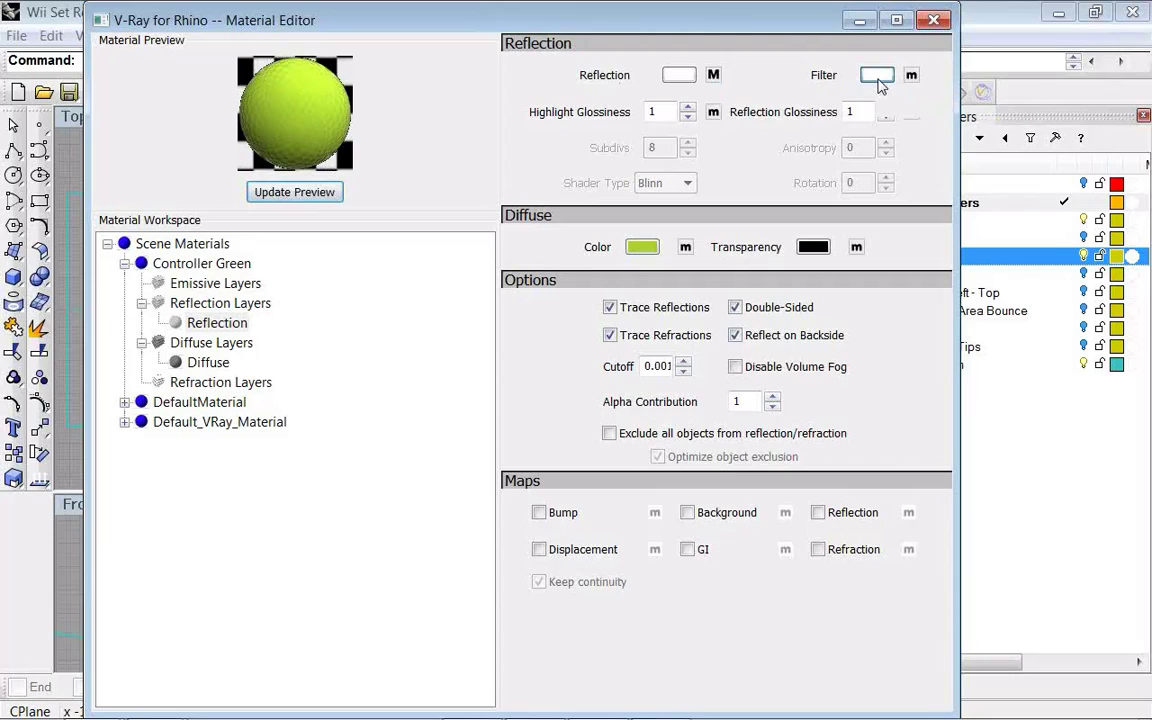
click(601, 291)
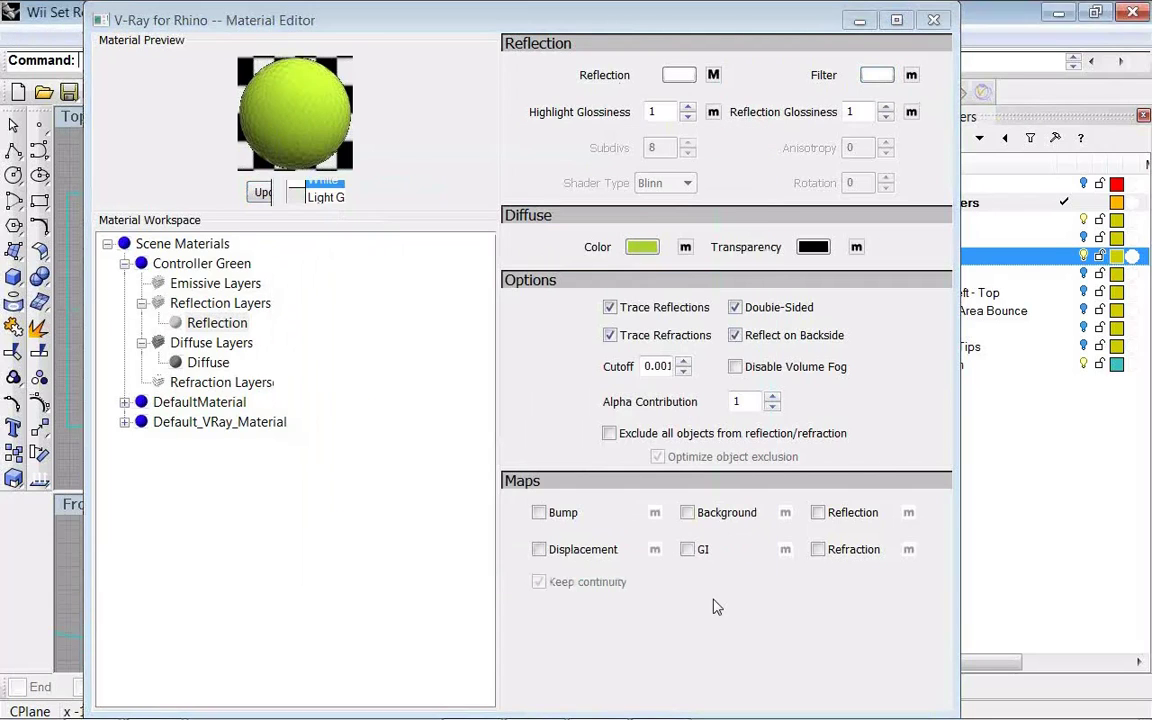
click(619, 564)
click(324, 196)
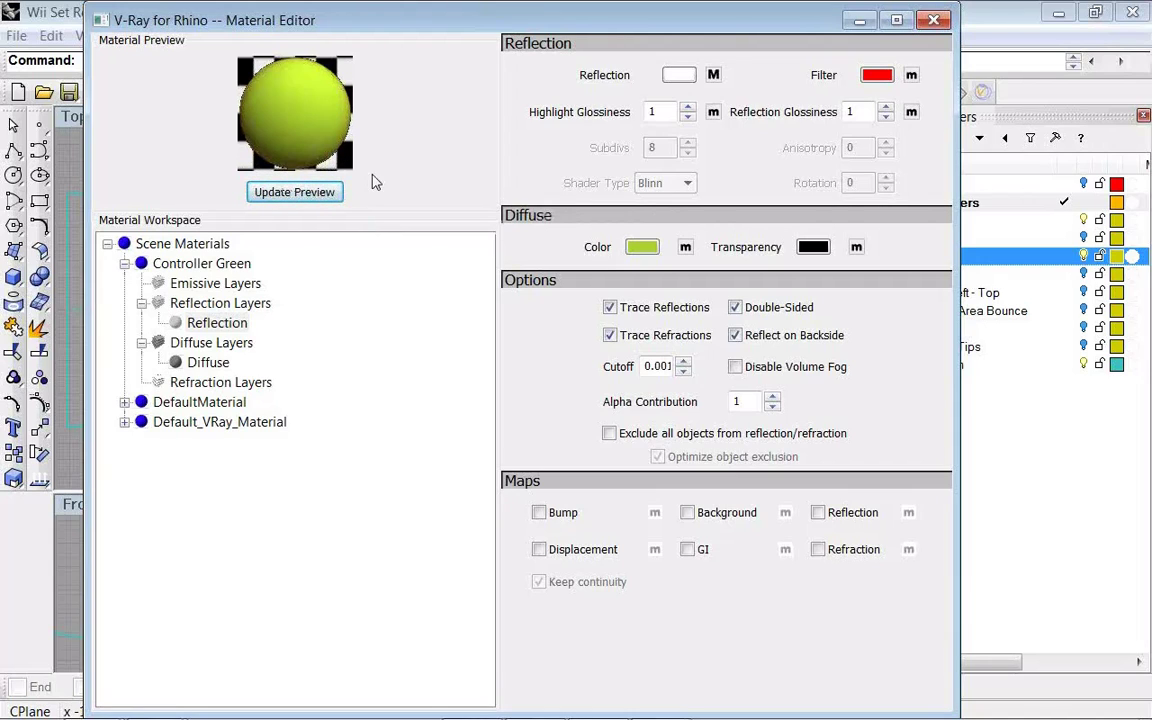
- Restore the reflection filter color of Controller Green to white
click(875, 79)
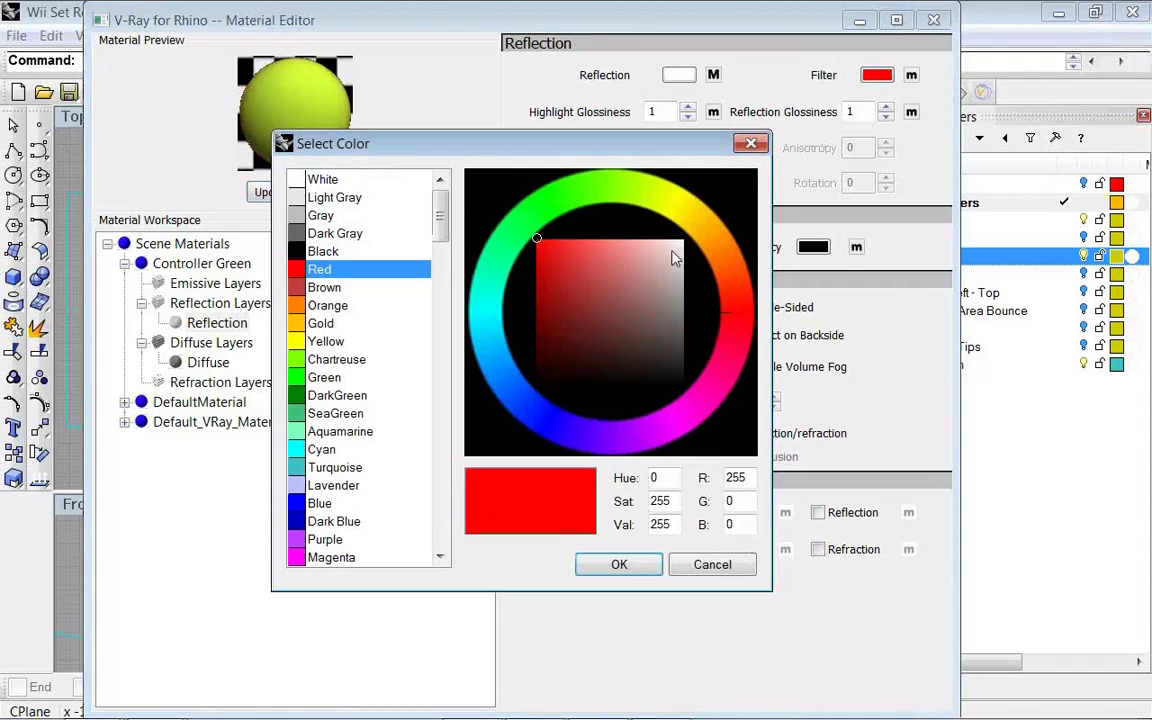
drag(608, 232, 684, 238)
click(617, 565)
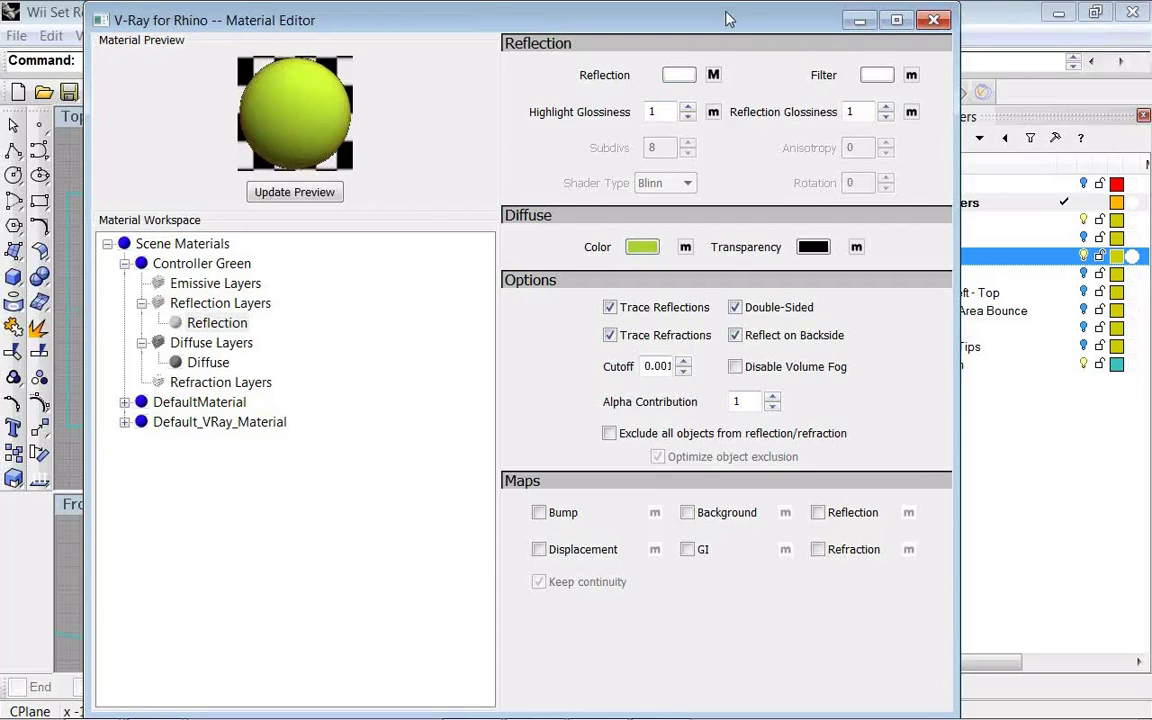
- Close the material editor, render the view again to check the reflective green shell, and close the render windows
click(931, 21)
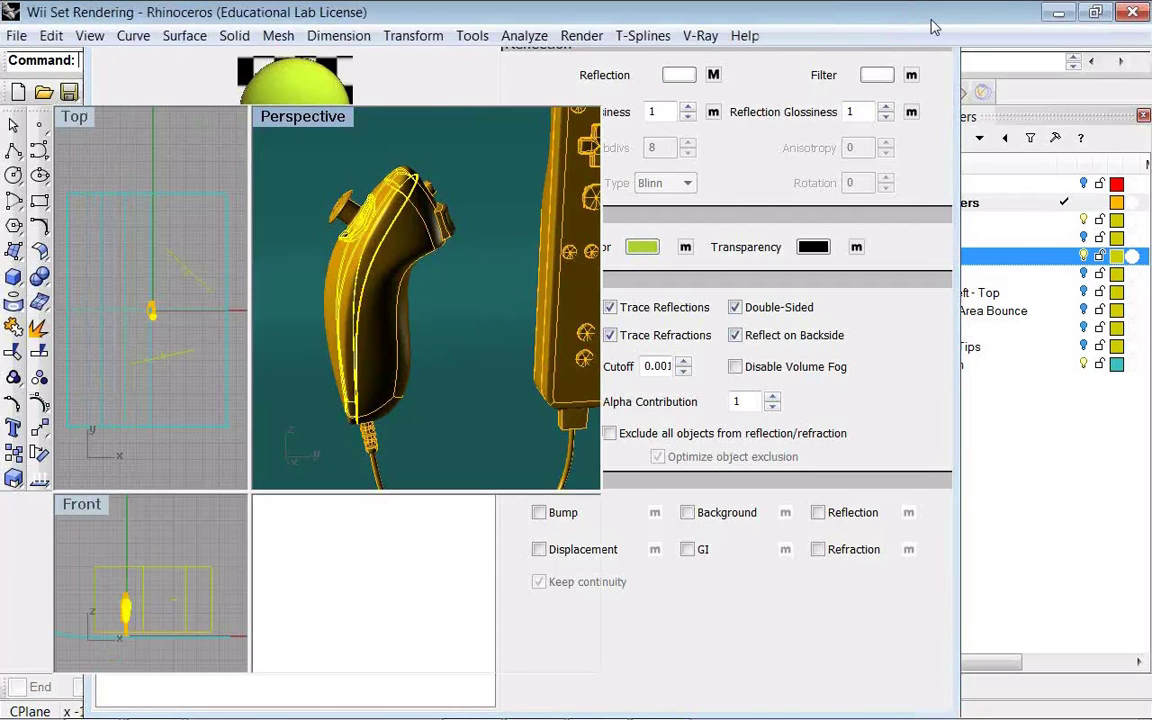
click(700, 92)
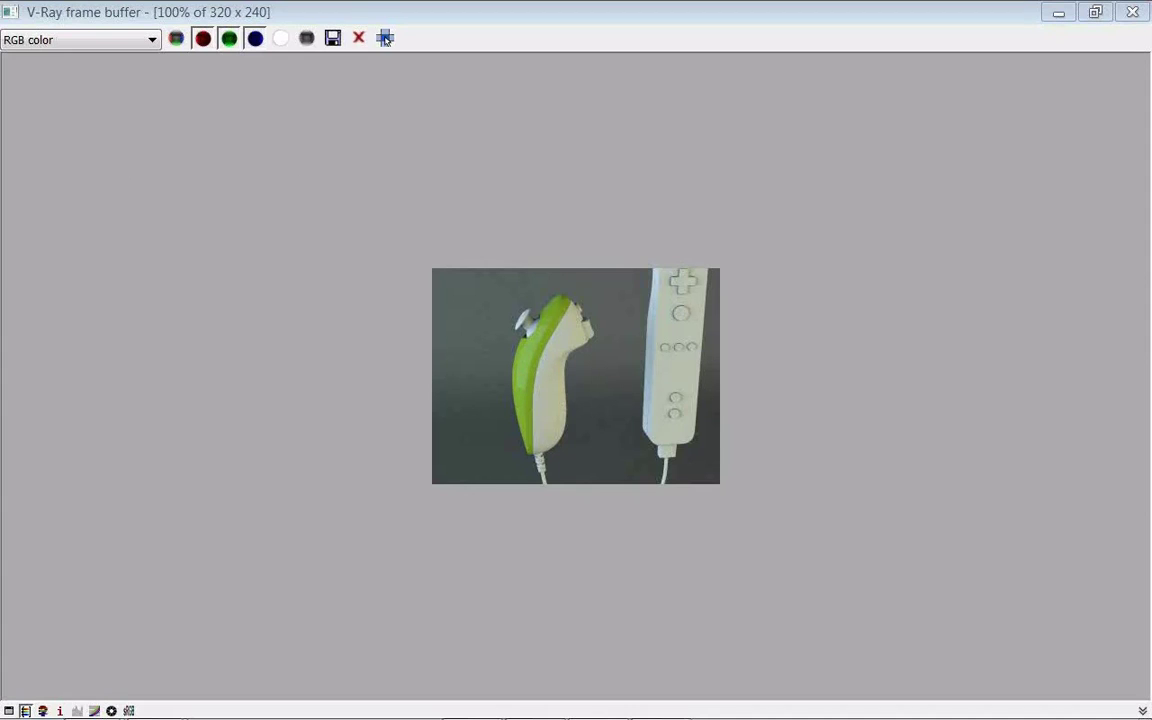
click(1134, 12)
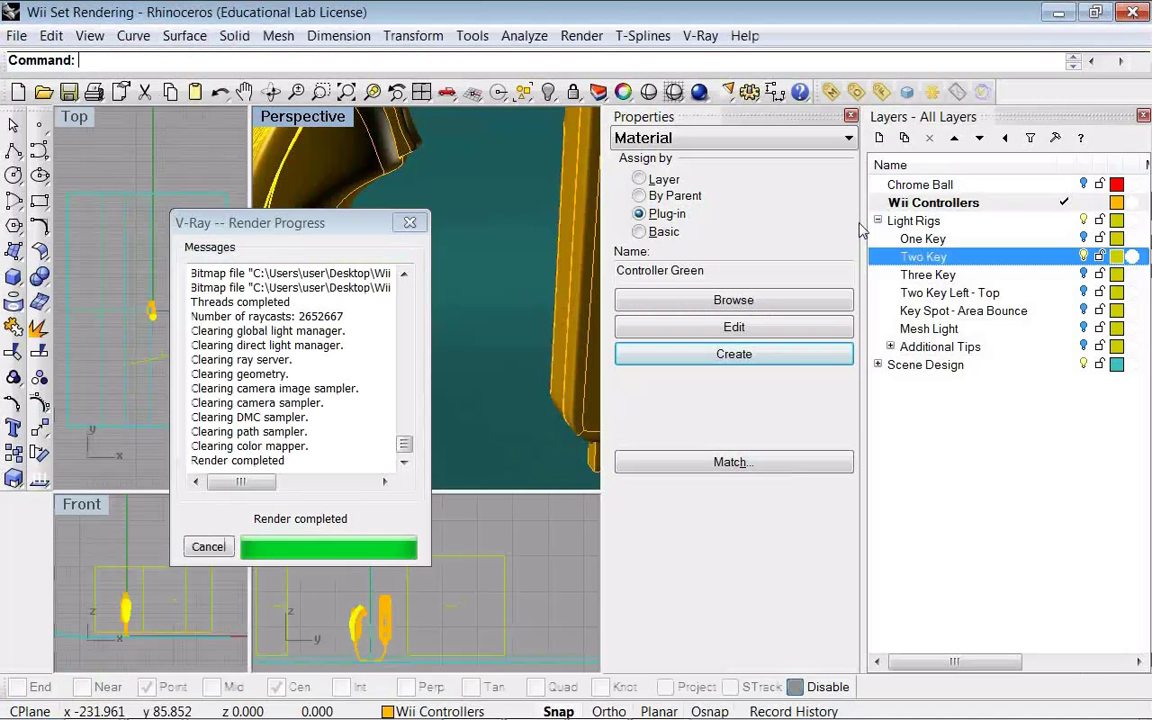
click(412, 223)
- Create a new plug-in material for the nunchuk's other shell half, the one without the green material
click(372, 170)
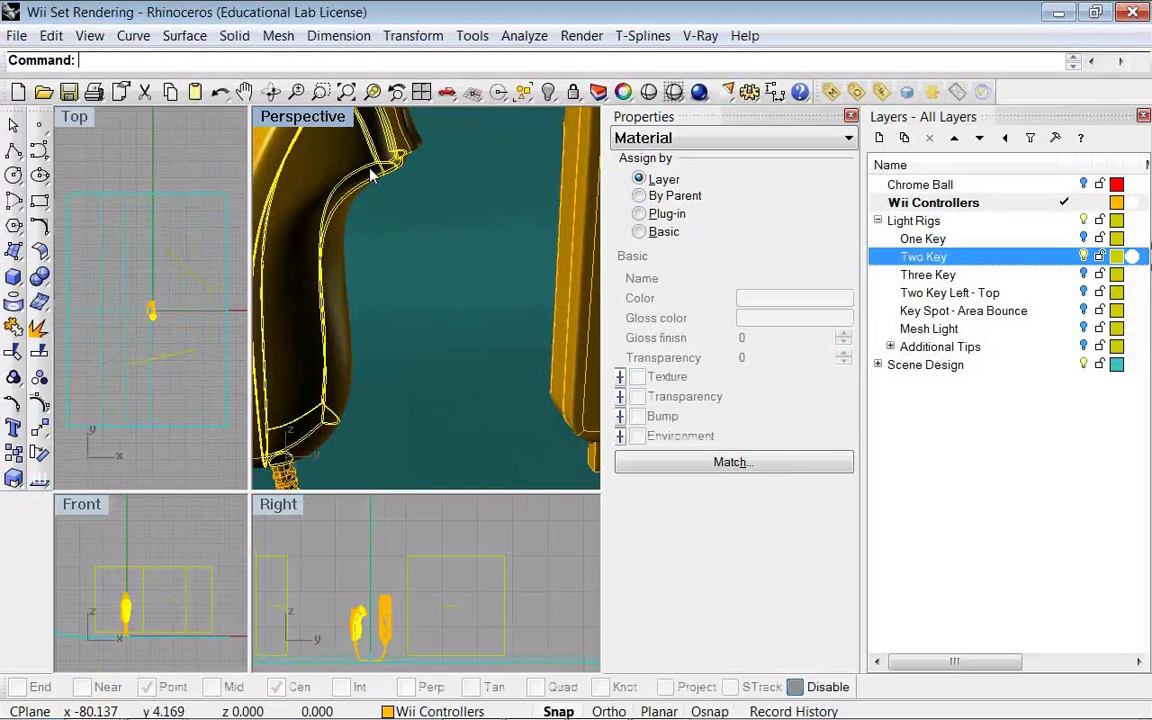
click(664, 213)
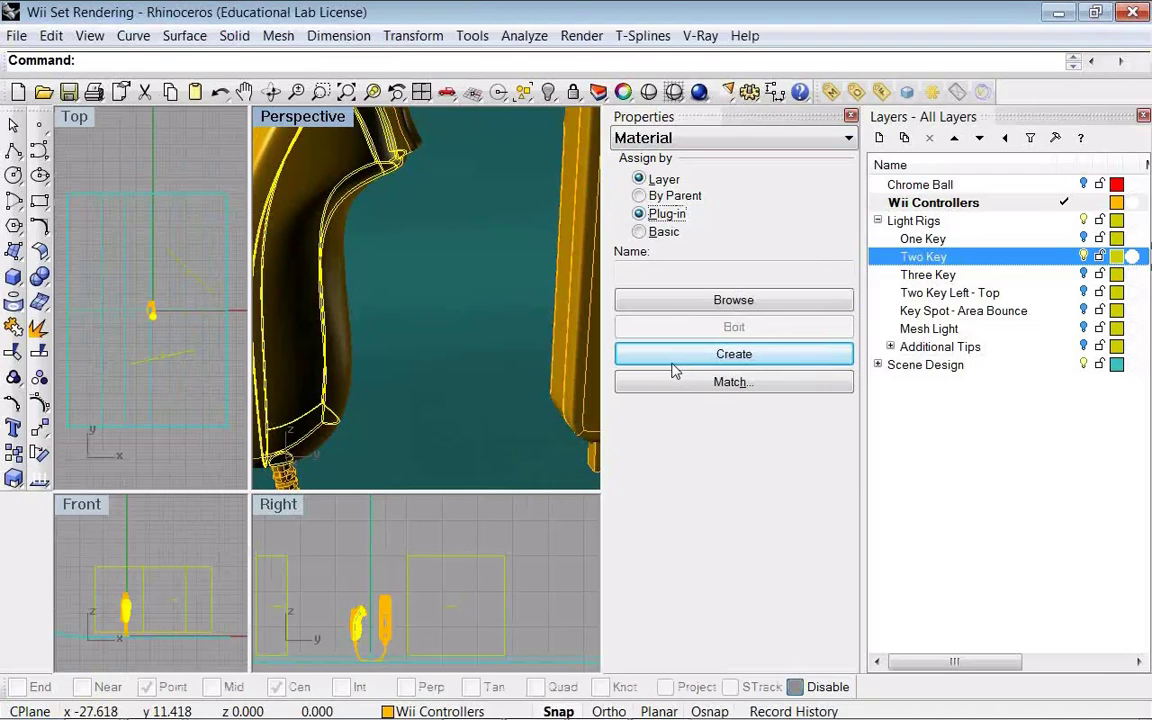
click(730, 362)
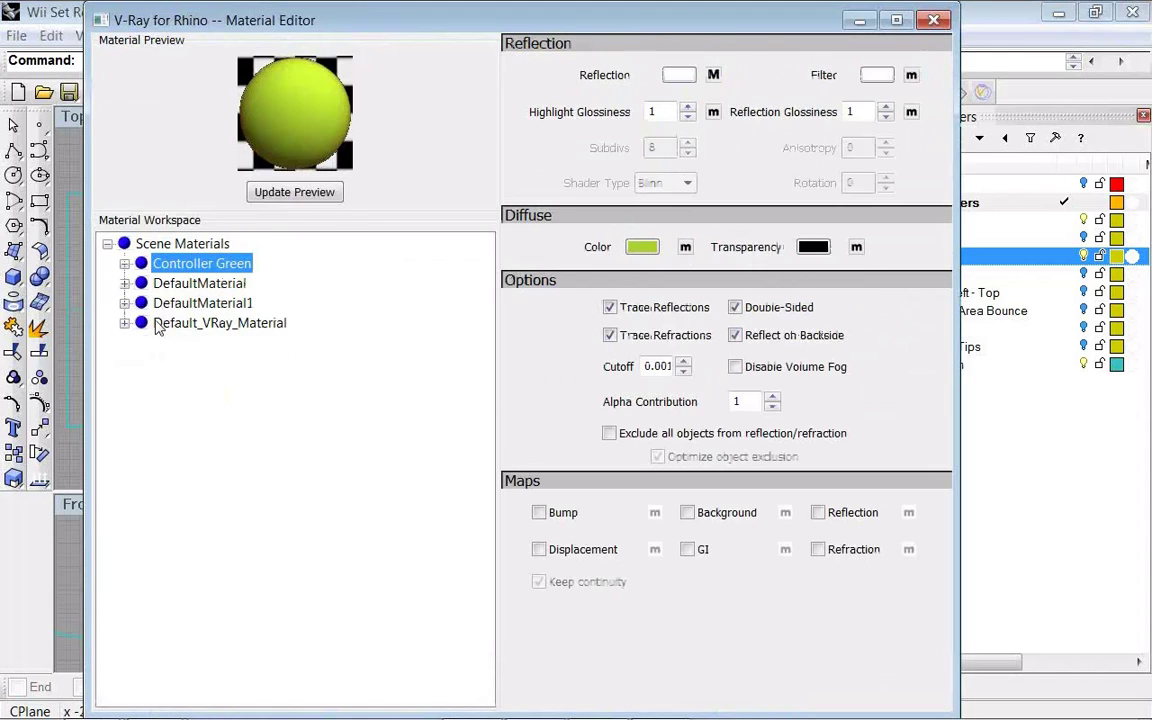
- Rename the new DefaultMaterial1 material as Controller White
click(200, 303)
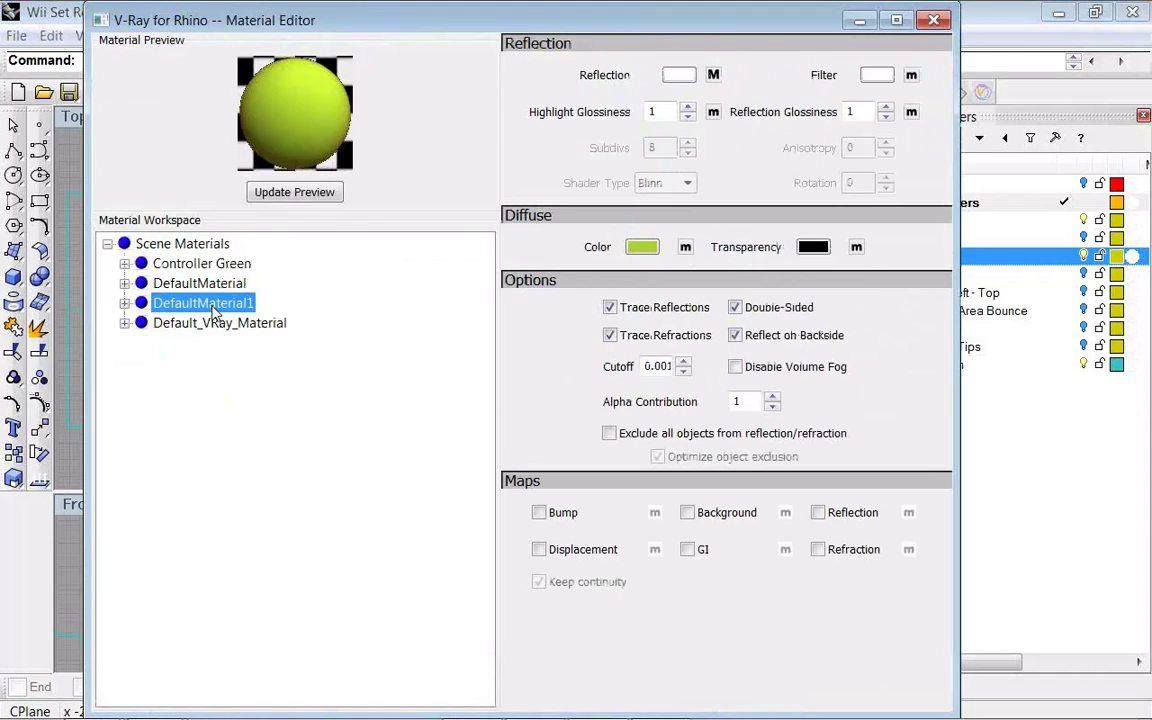
click(200, 303)
click(197, 303)
double_click(258, 303)
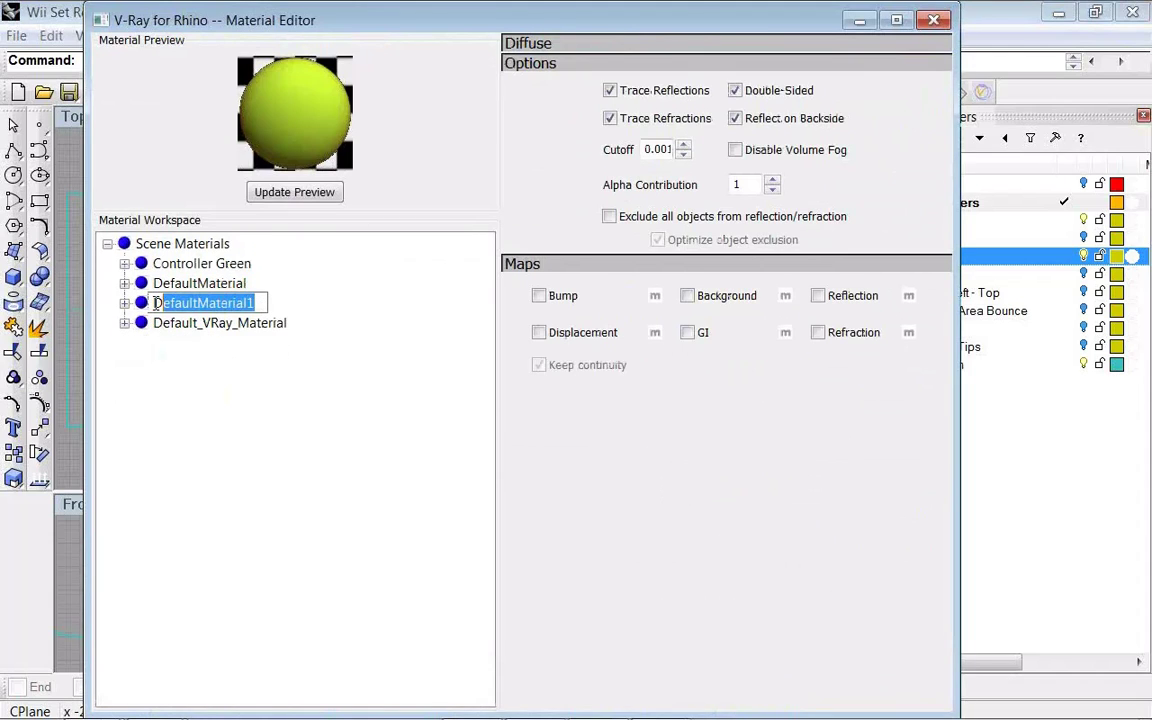
text(C)
text(ross)
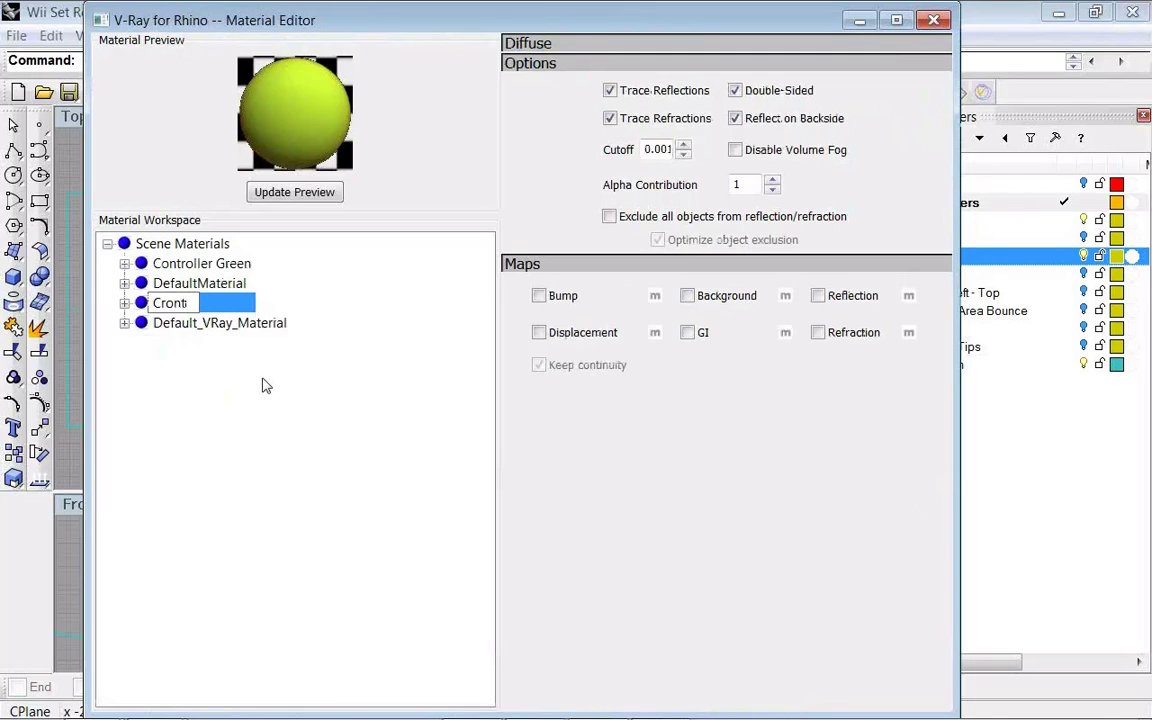
key(BackSpace)
key(BackSpace)
key(BackSpace)
key(BackSpace)
text(ontroller)
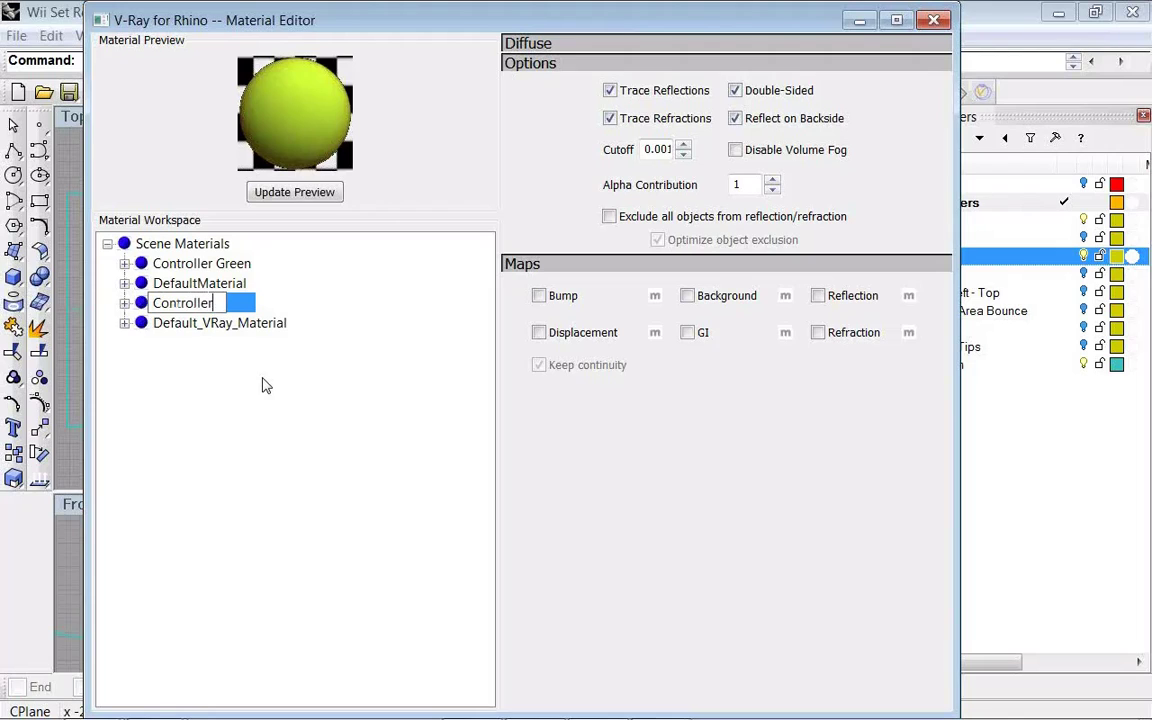
text( White)
key(Return)
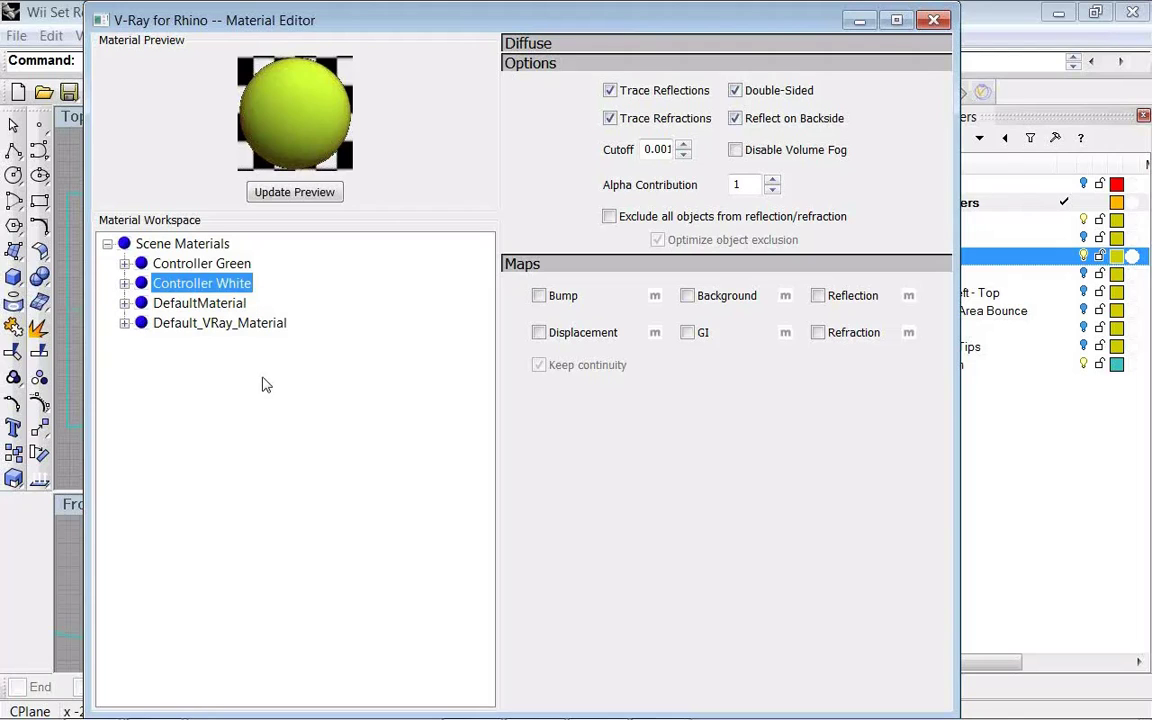
- Set the diffuse color of Controller White to light gray, RGB 213, 213, 213, and refresh the material preview
click(124, 283)
click(142, 342)
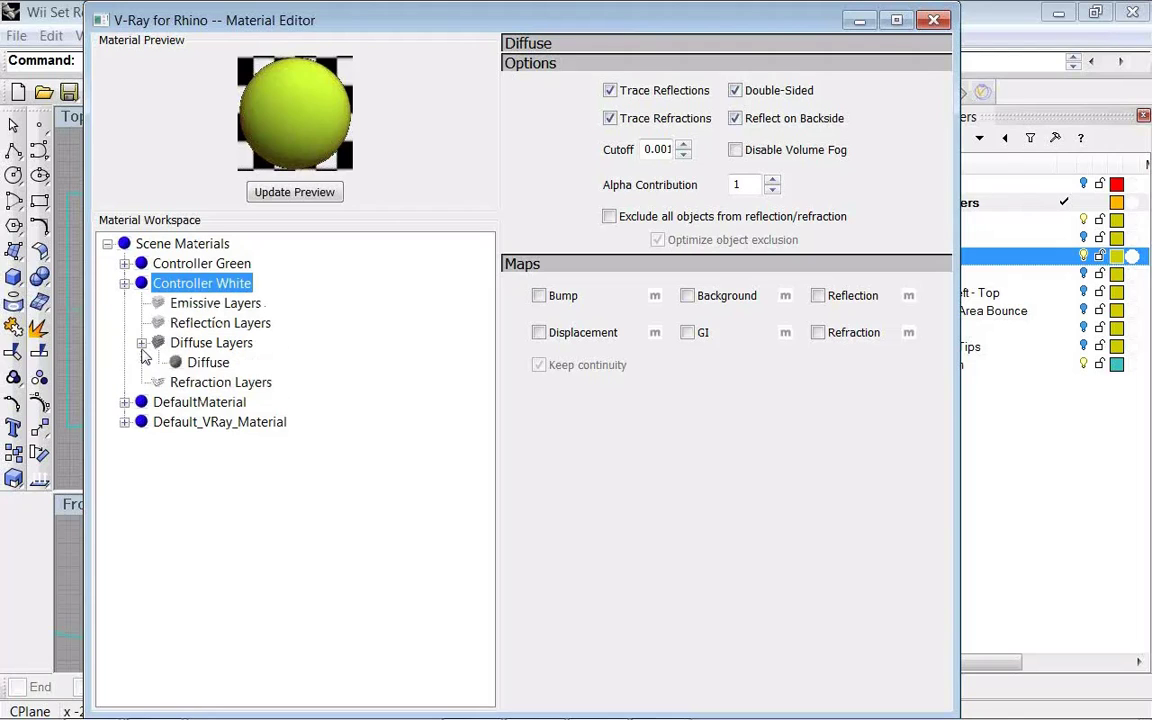
click(205, 364)
click(643, 79)
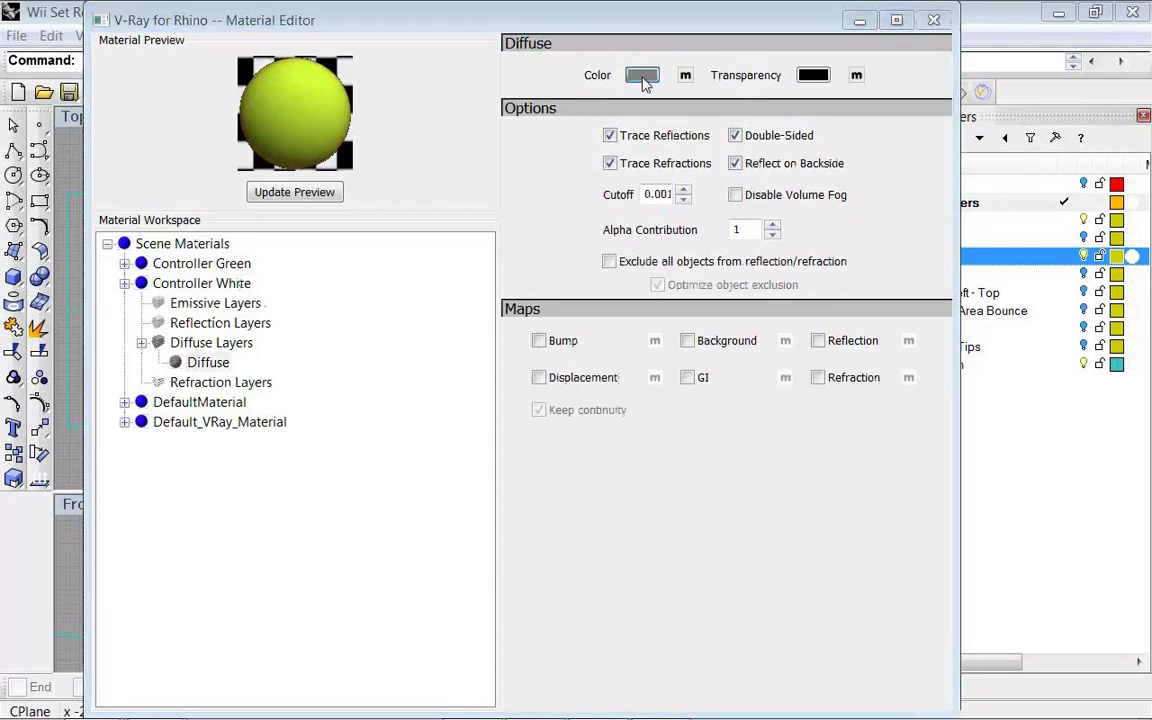
click(688, 267)
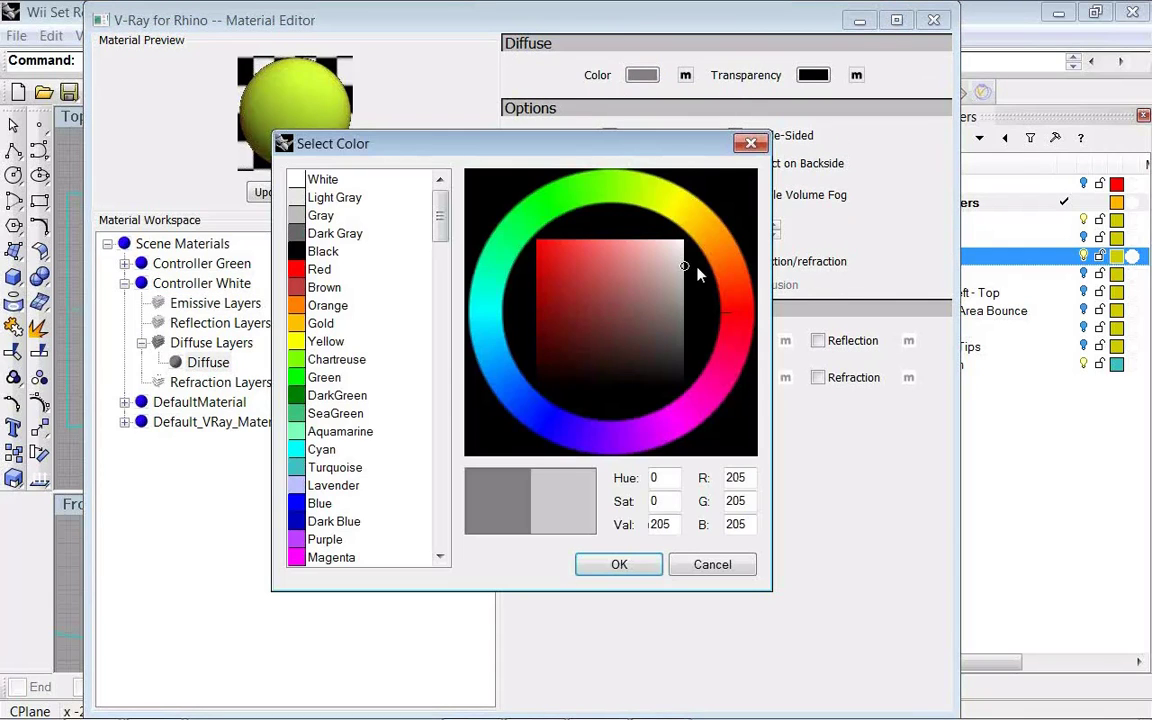
drag(700, 273, 697, 262)
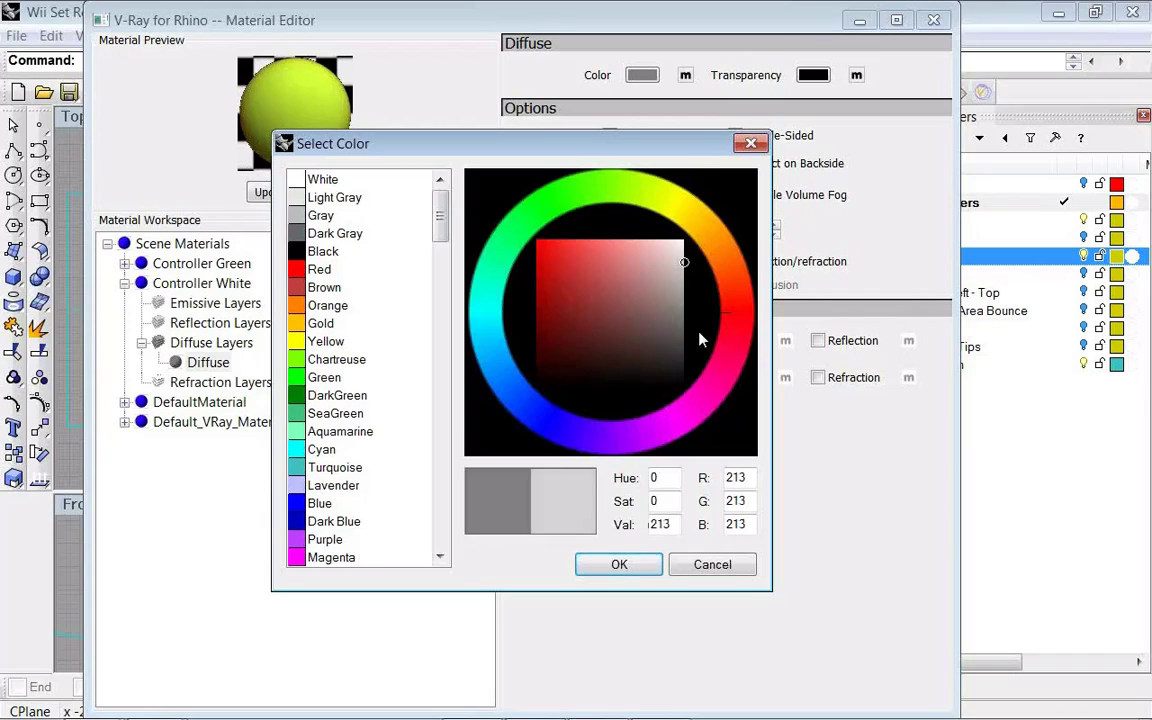
click(620, 566)
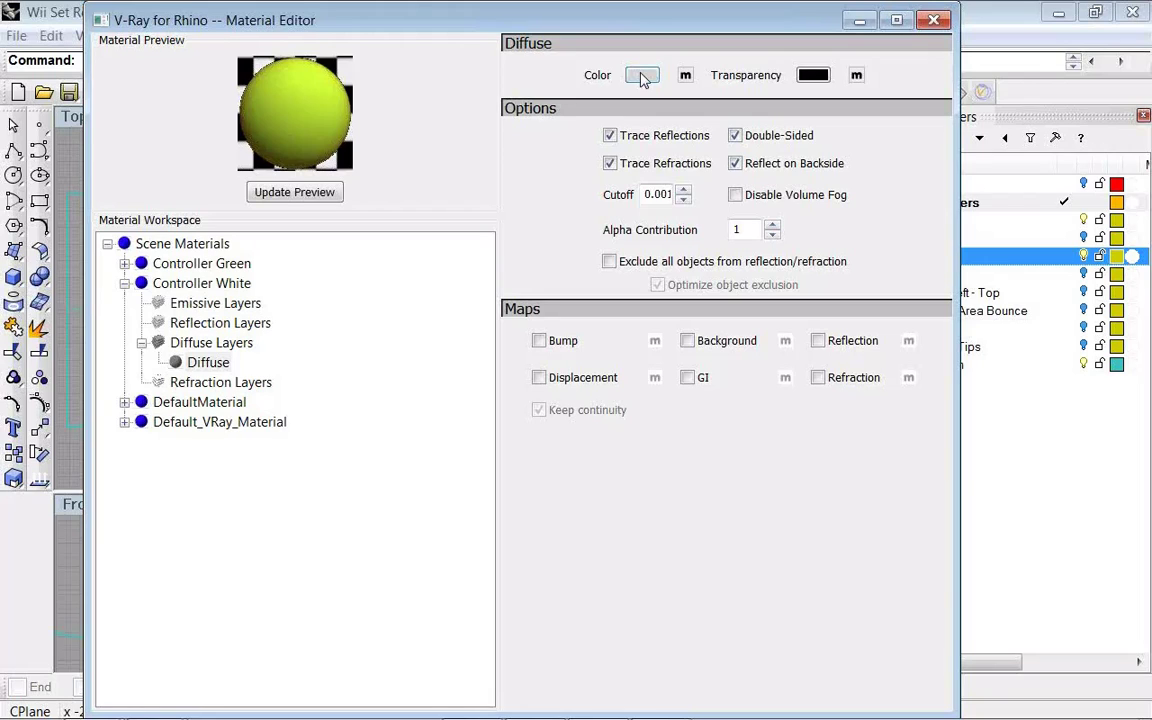
click(297, 196)
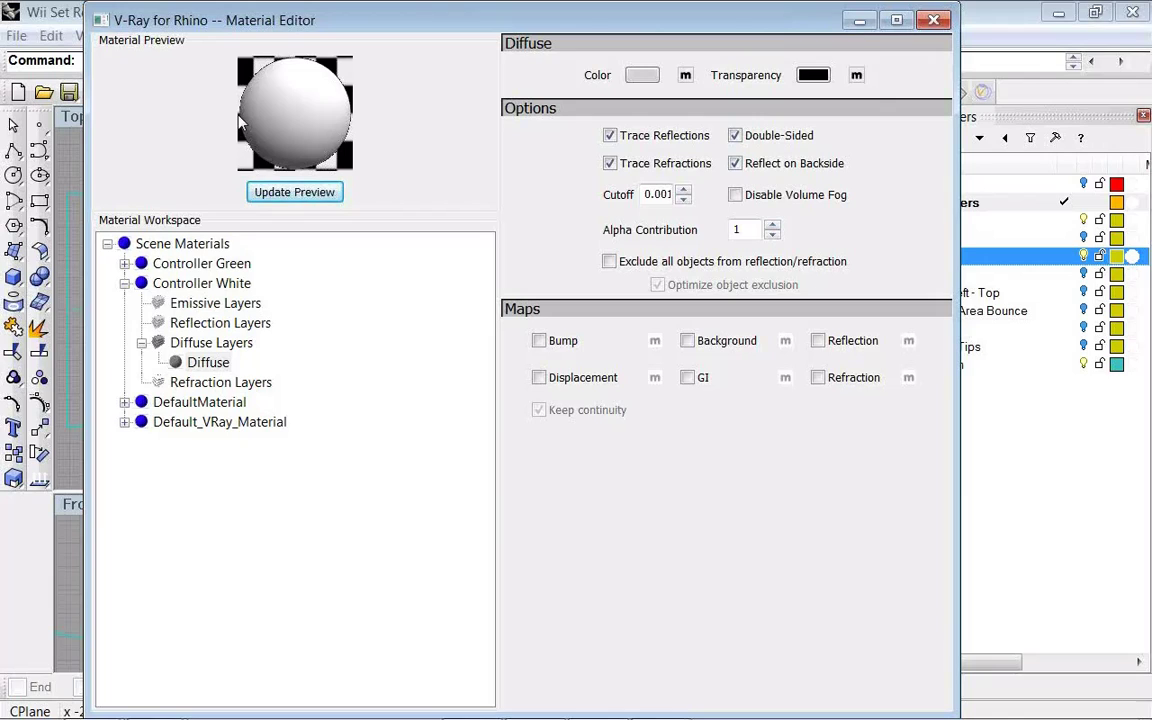
- Add a reflection layer to Controller White and refresh the material preview
right_click(216, 325)
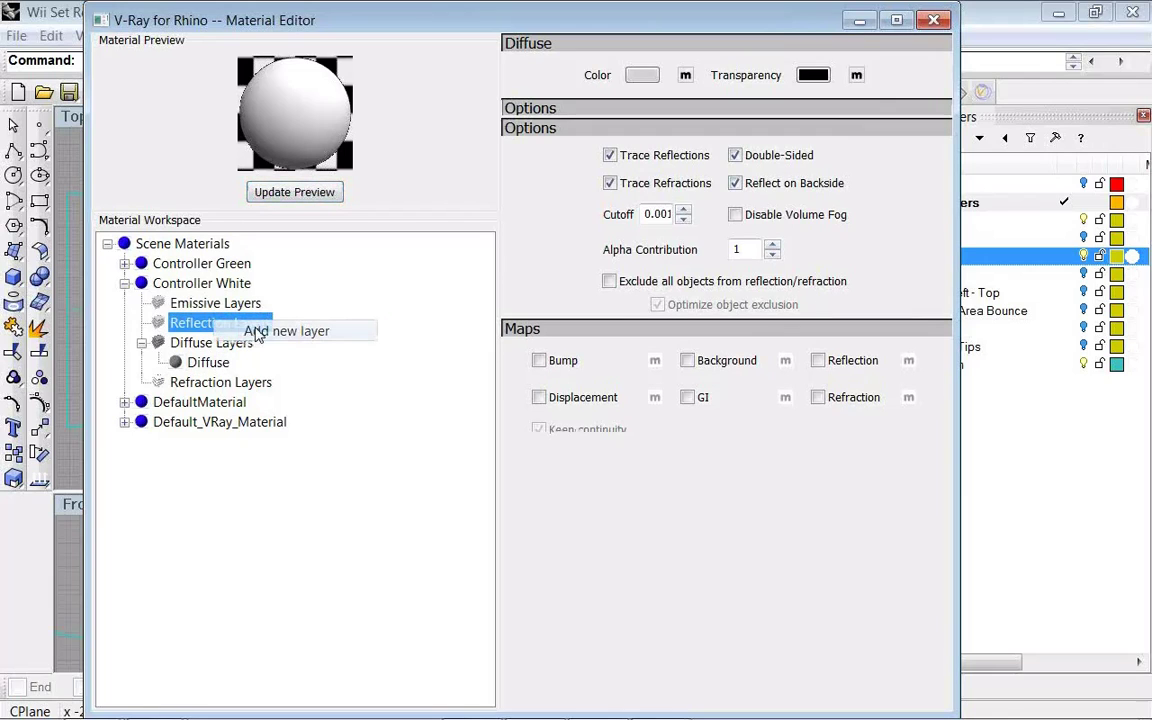
click(260, 332)
click(216, 342)
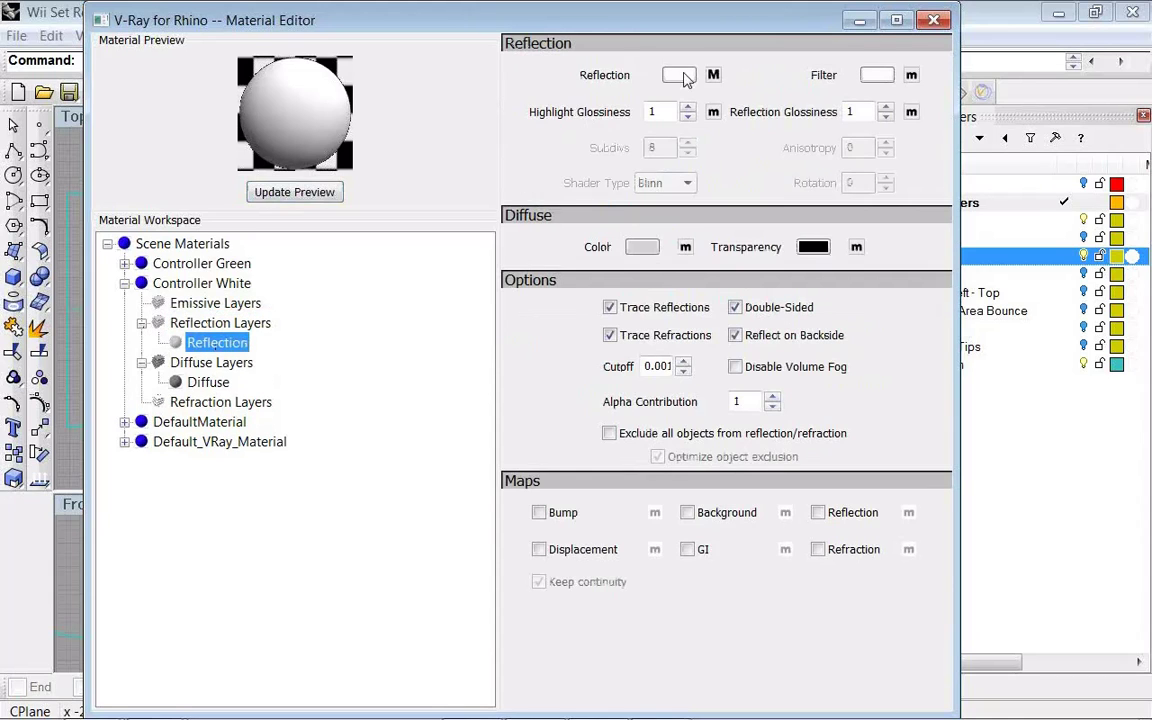
click(303, 193)
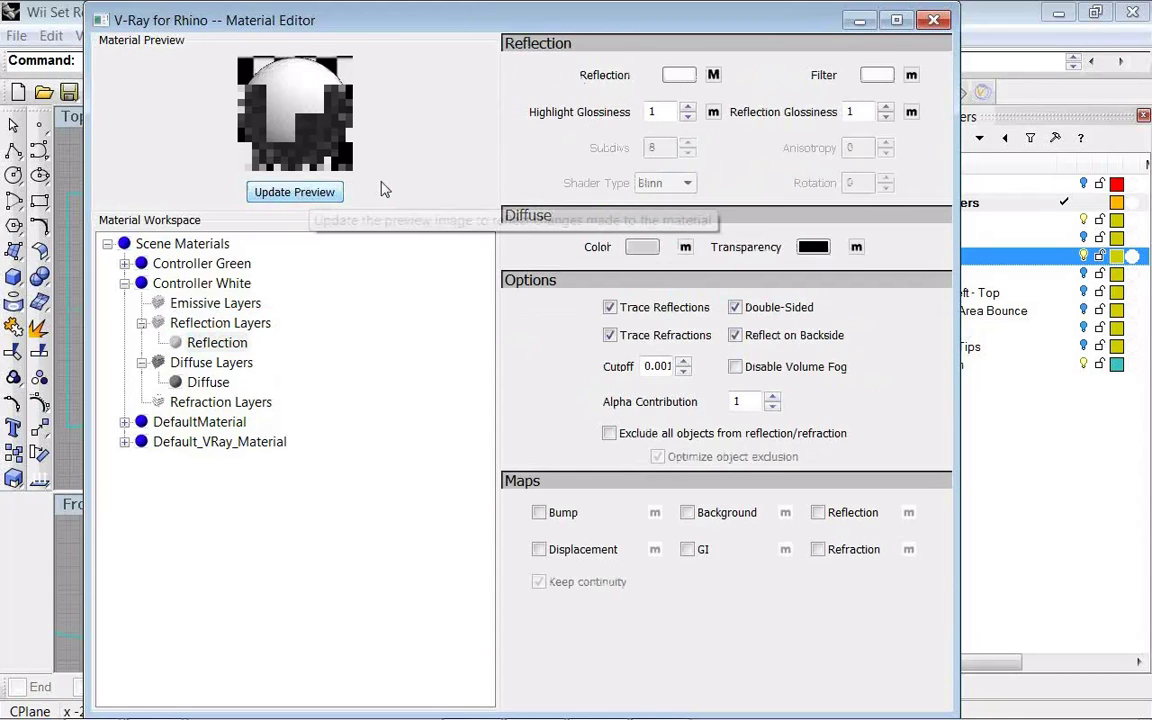
- Close the material editor, render the perspective view to check the white nunchuk shell, and close the render windows
click(932, 21)
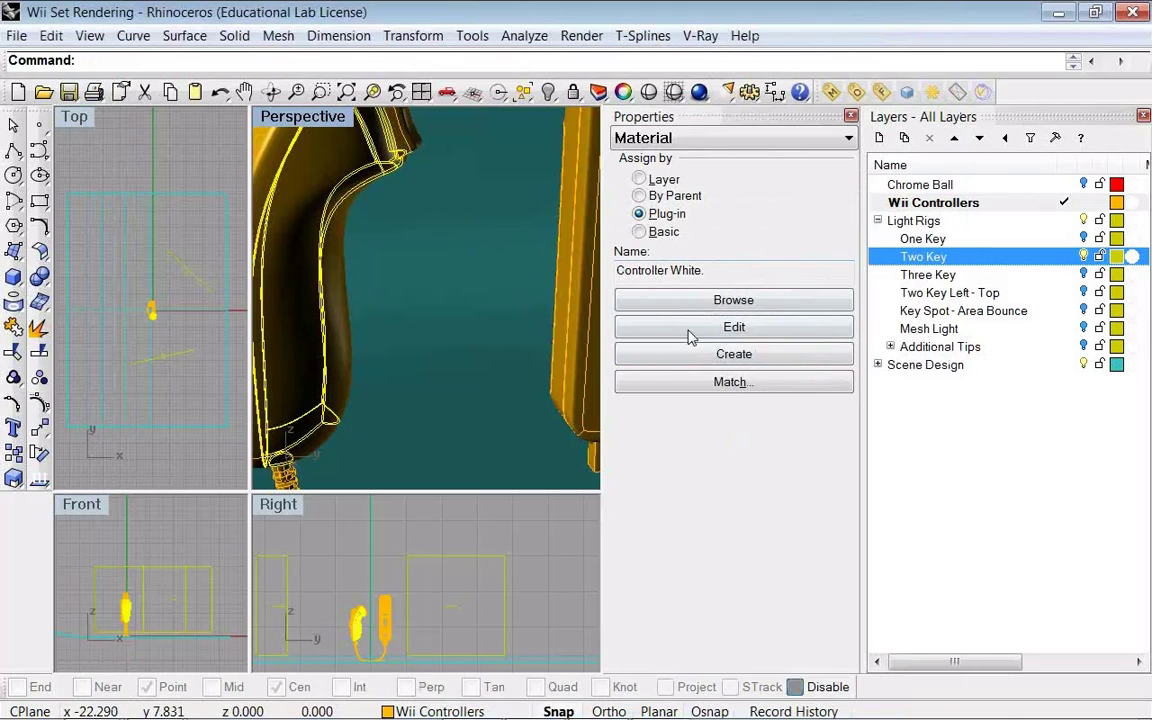
click(333, 117)
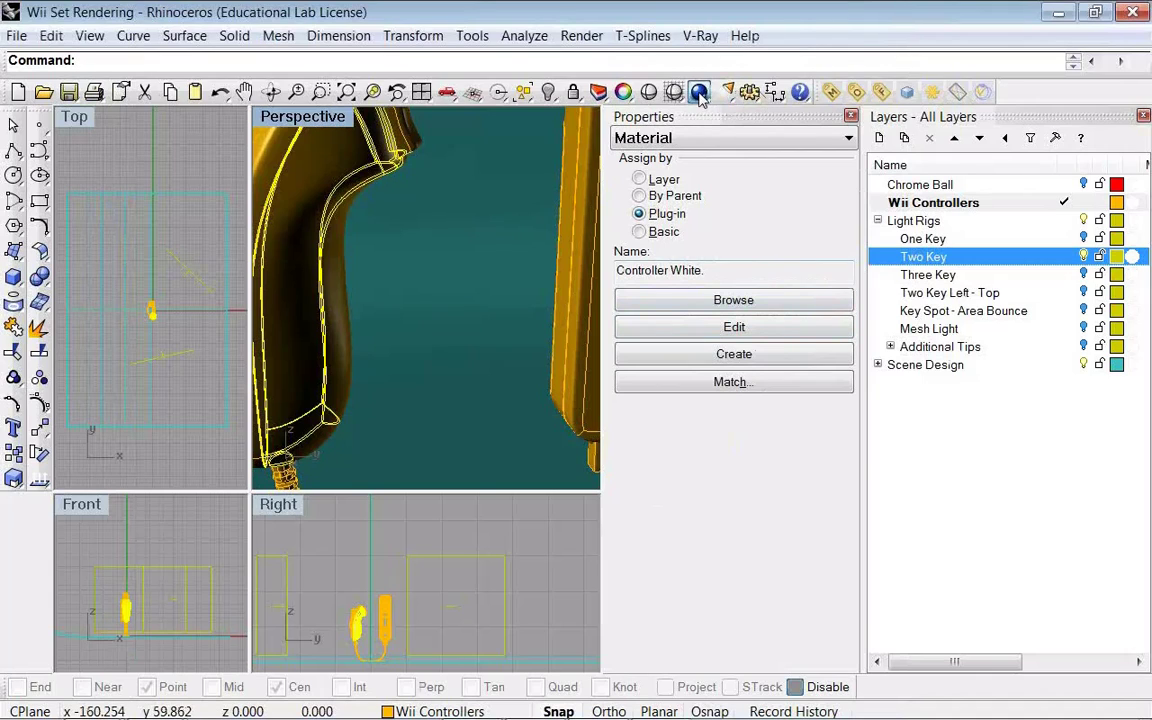
click(699, 92)
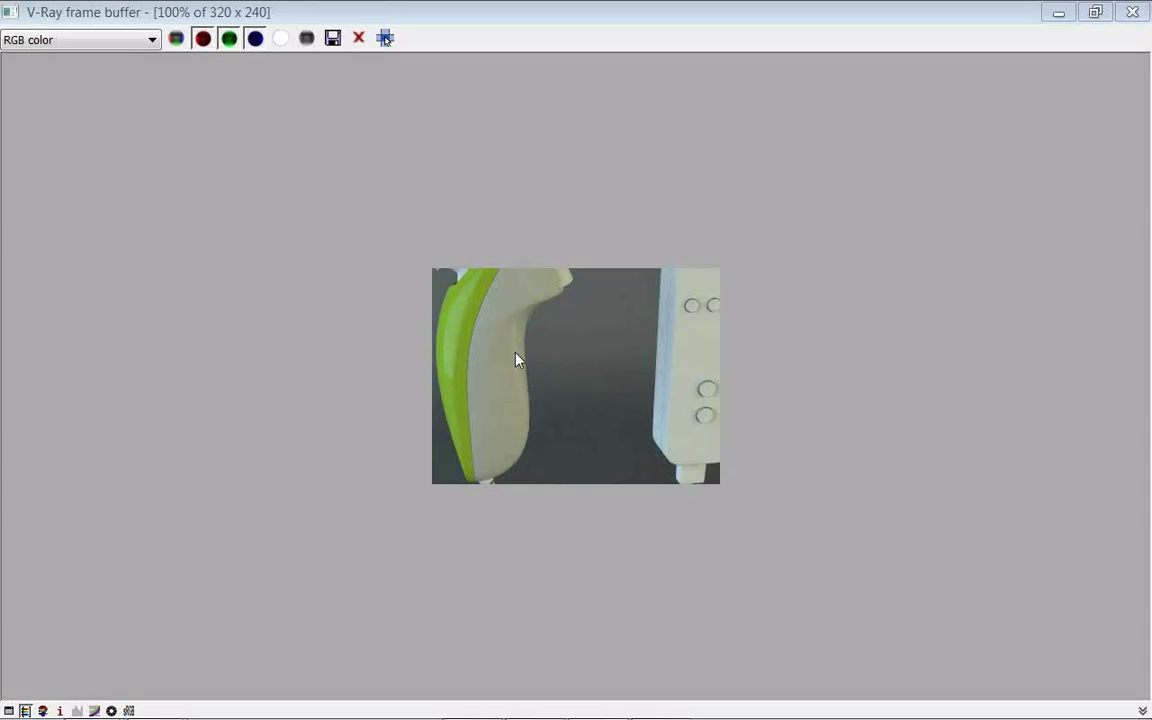
click(1133, 13)
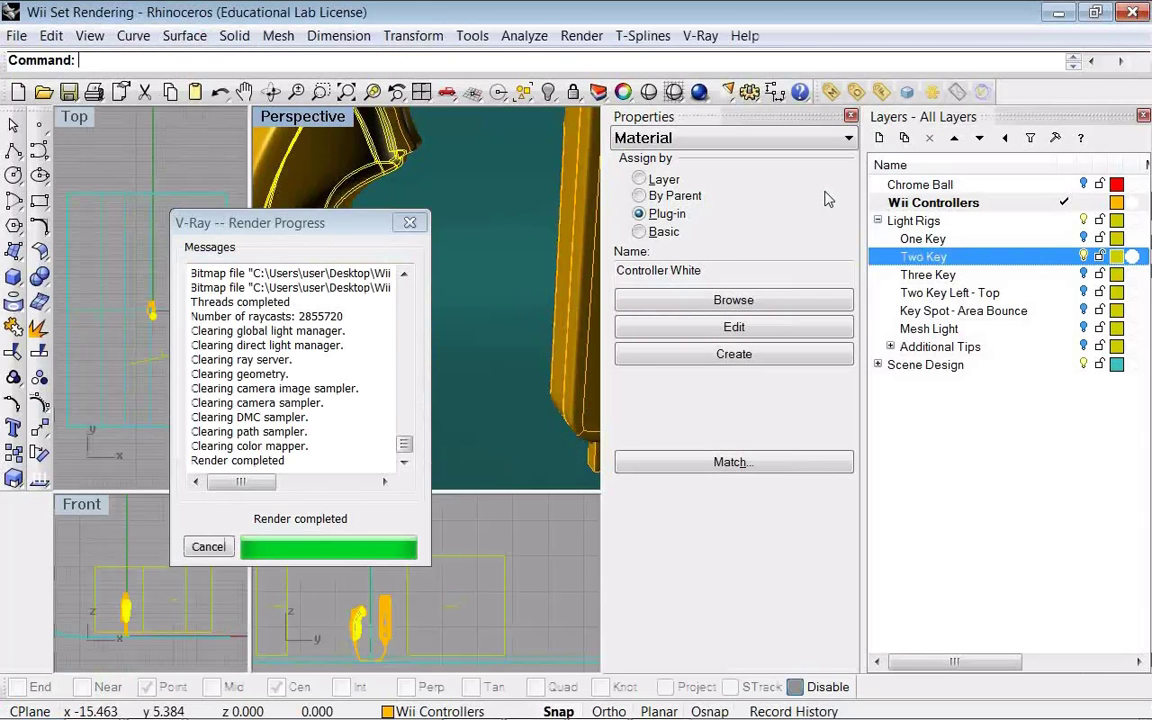
click(410, 223)
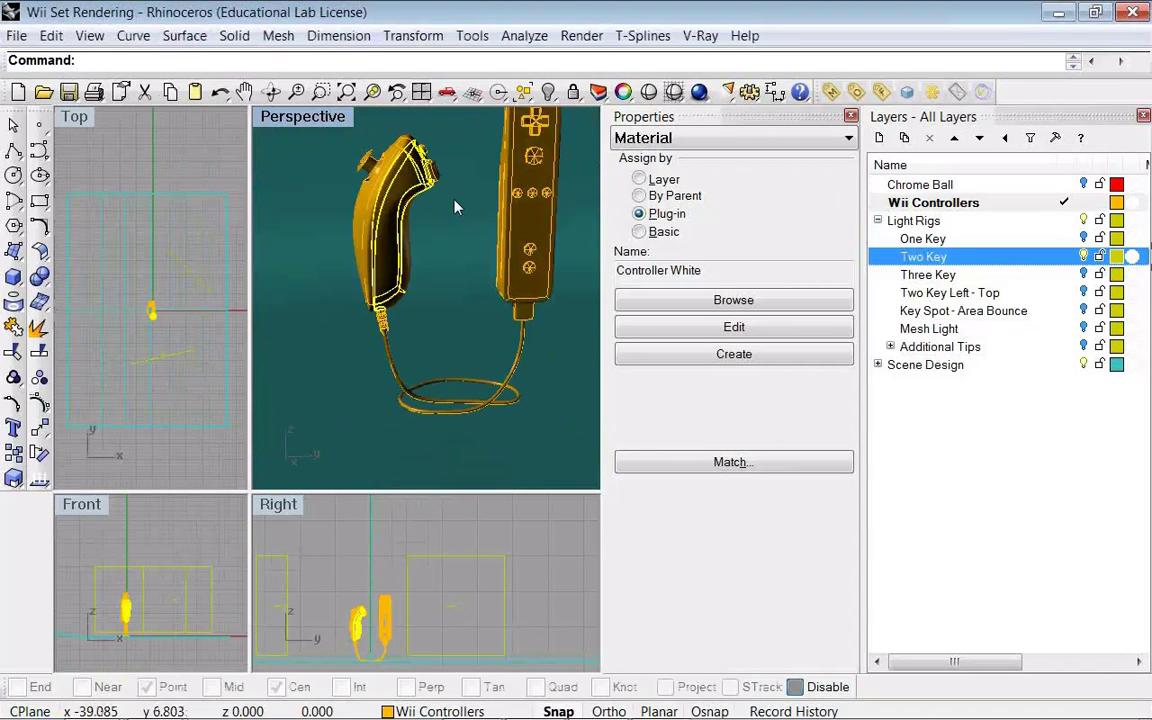
- Assign the existing Controller White plug-in material to the body of the Wii remote
right_drag(458, 200, 467, 248)
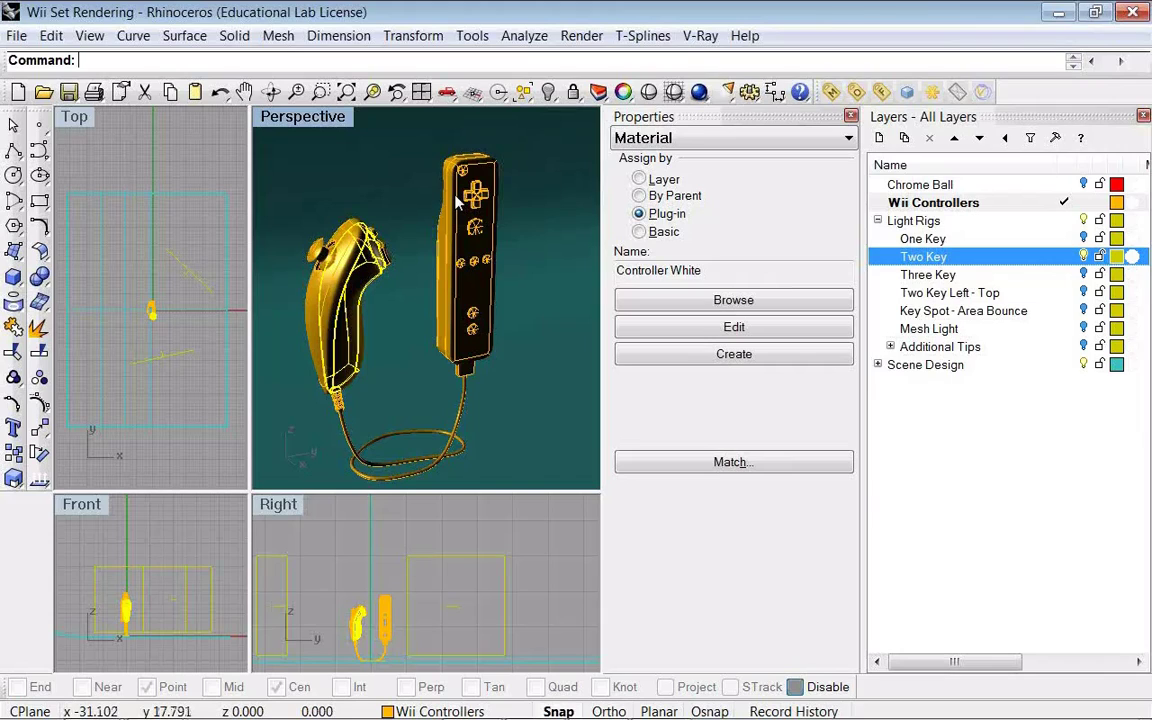
click(455, 196)
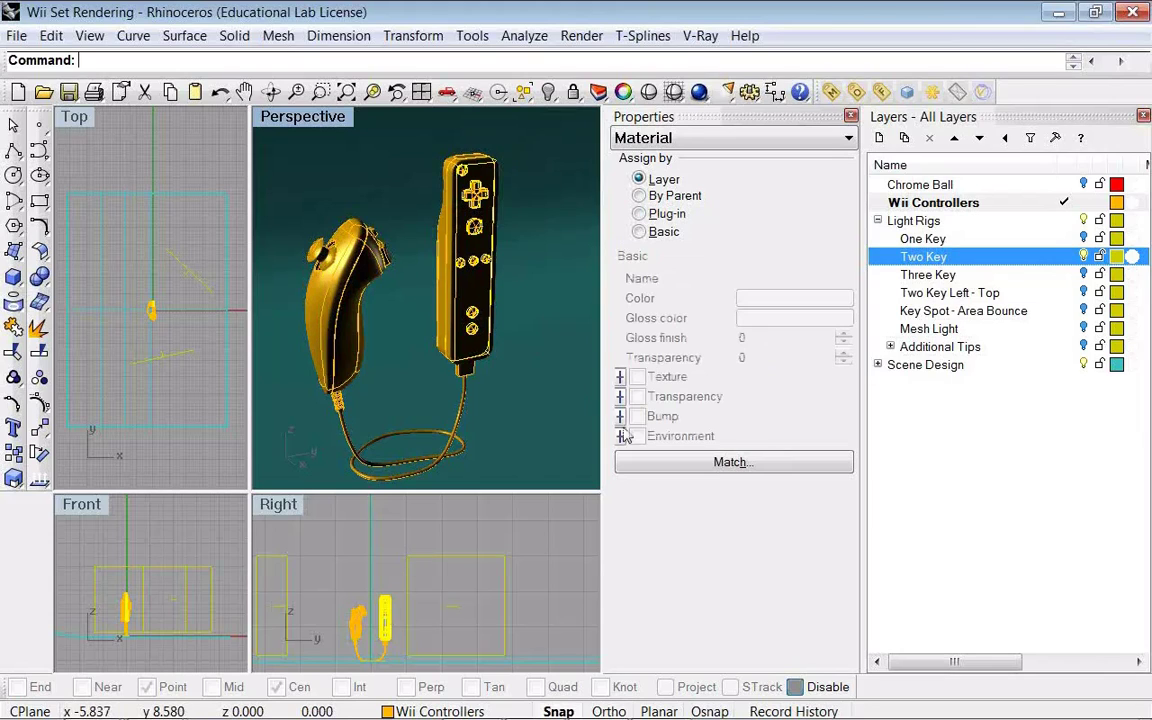
click(640, 214)
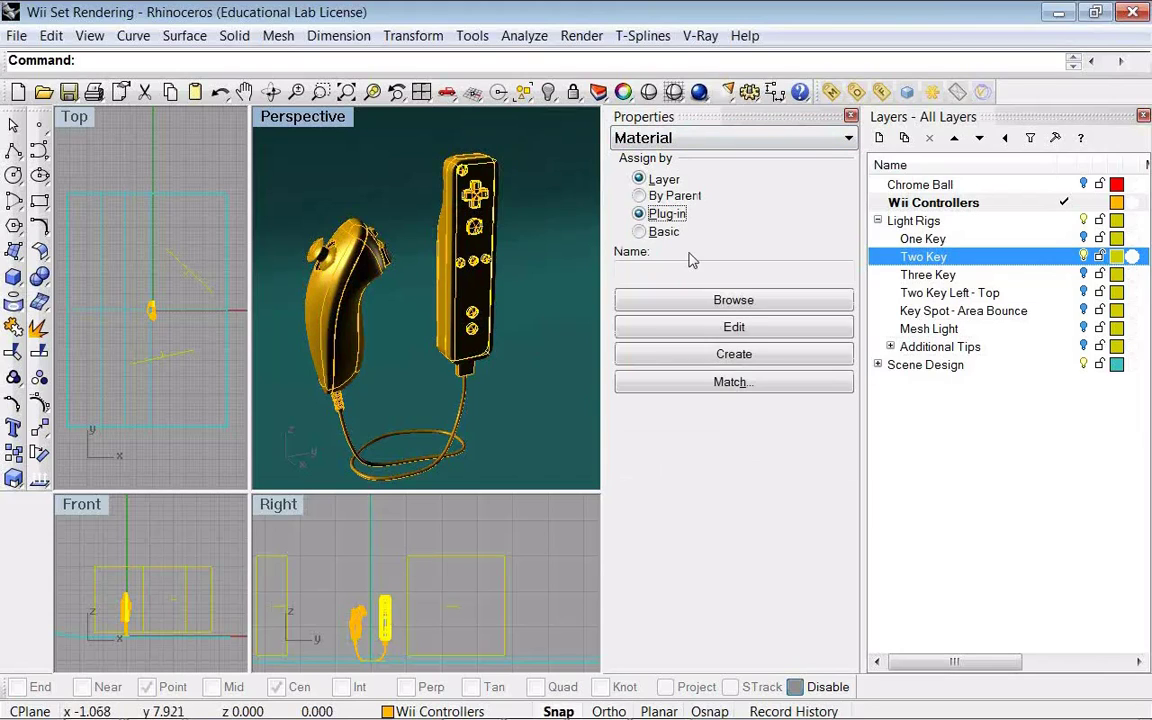
click(733, 300)
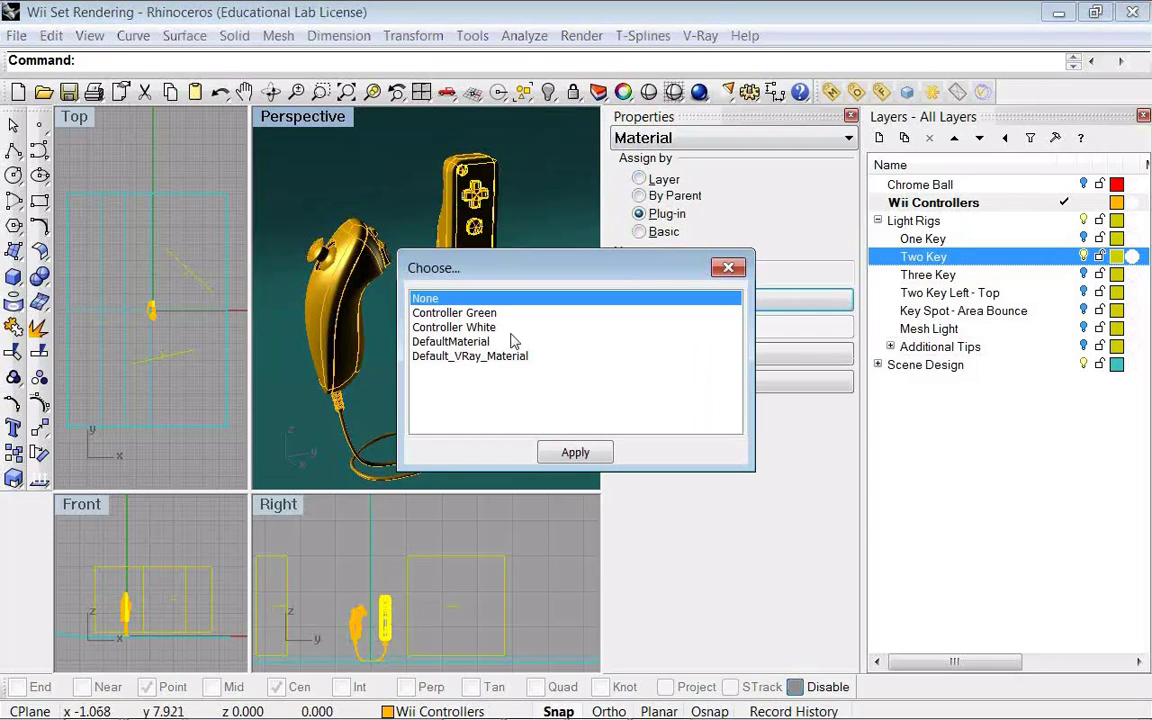
click(458, 327)
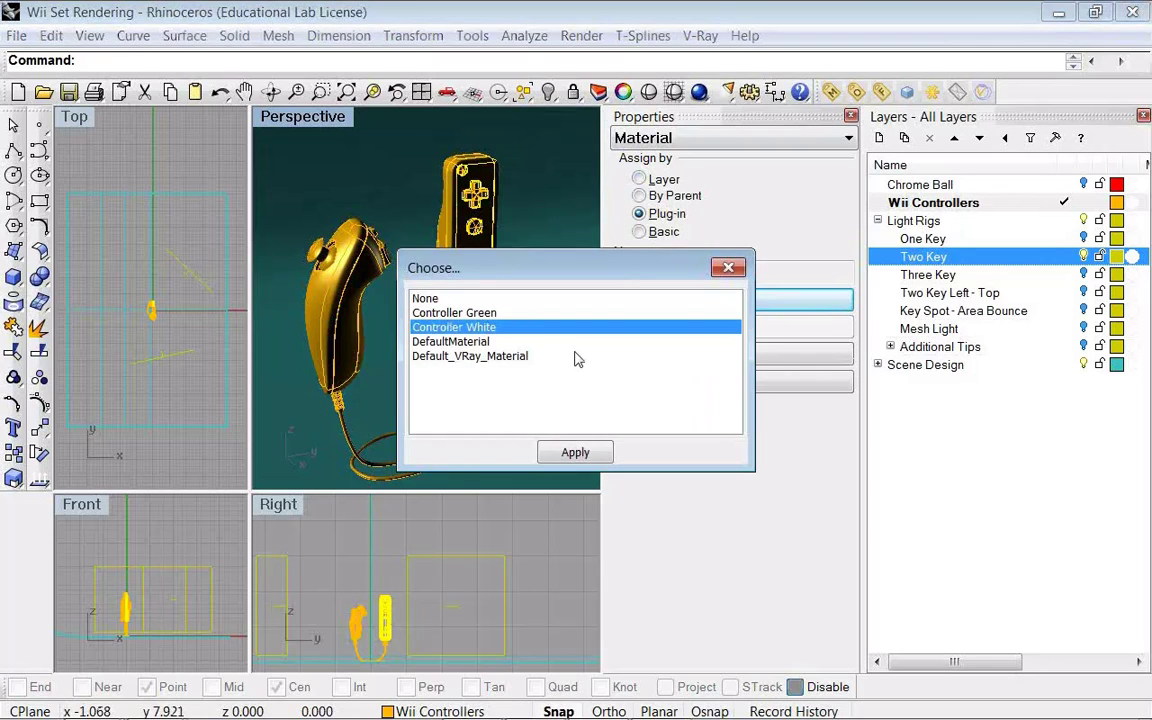
click(608, 445)
- Assign the existing Controller Green plug-in material to the directional pad of the Wii remote
click(474, 193)
scroll(483, 181, up, 3)
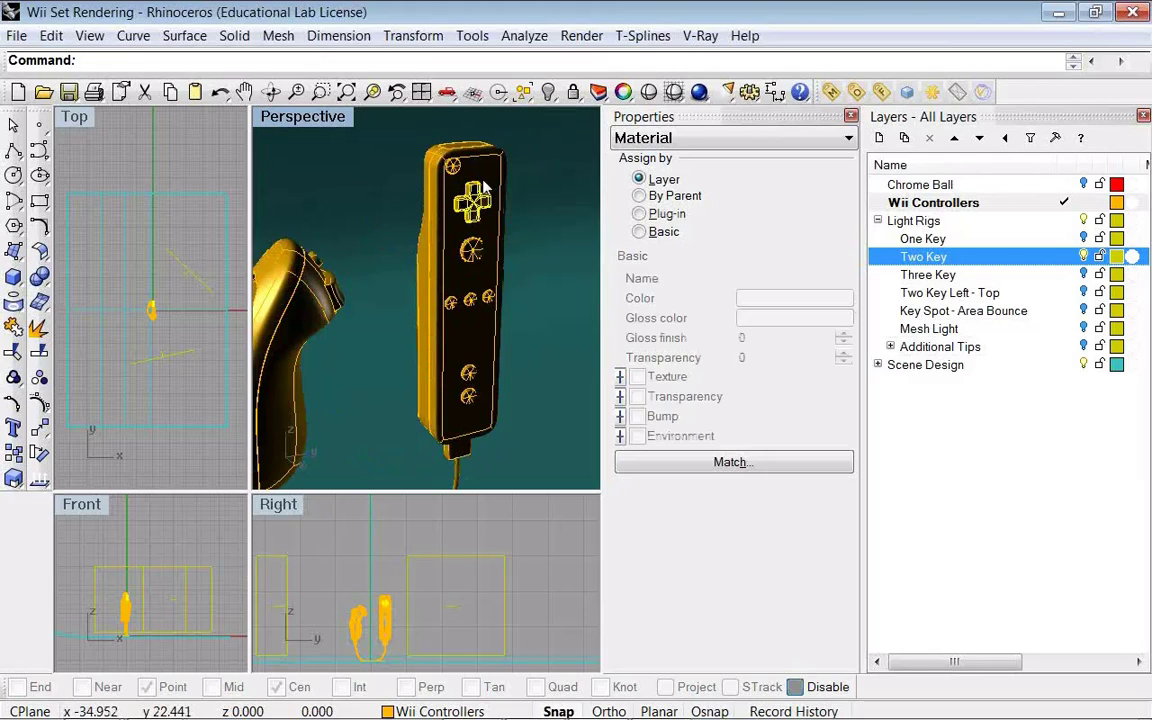
click(639, 214)
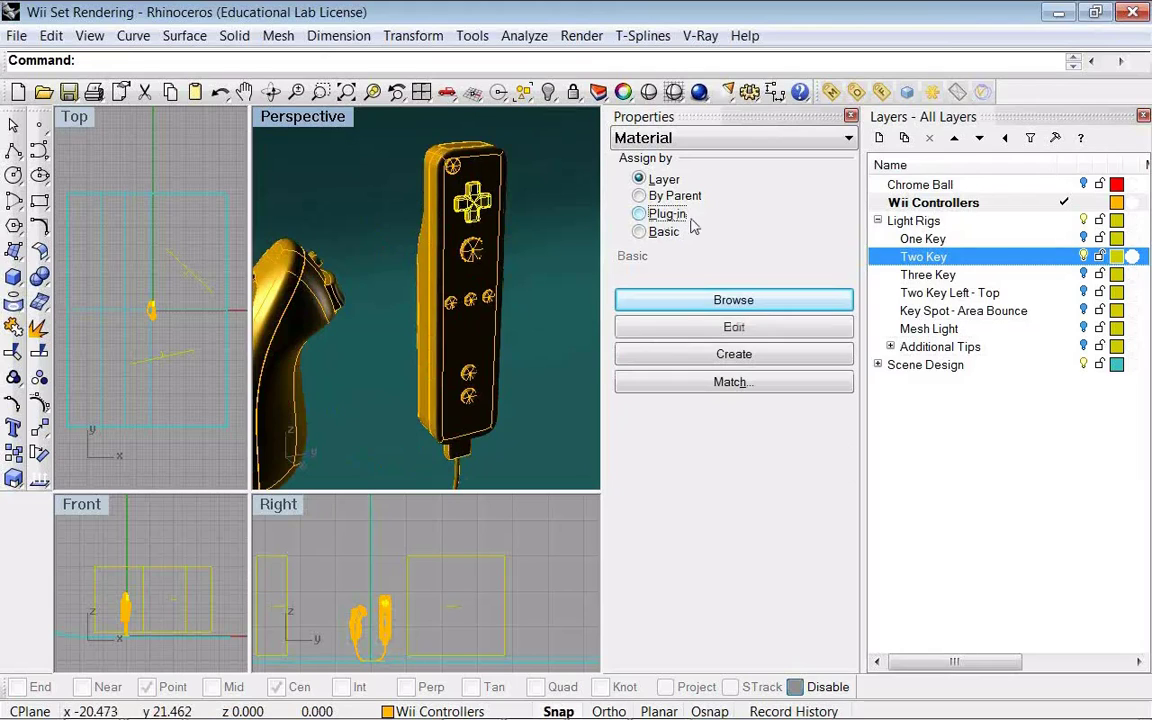
click(750, 303)
click(454, 312)
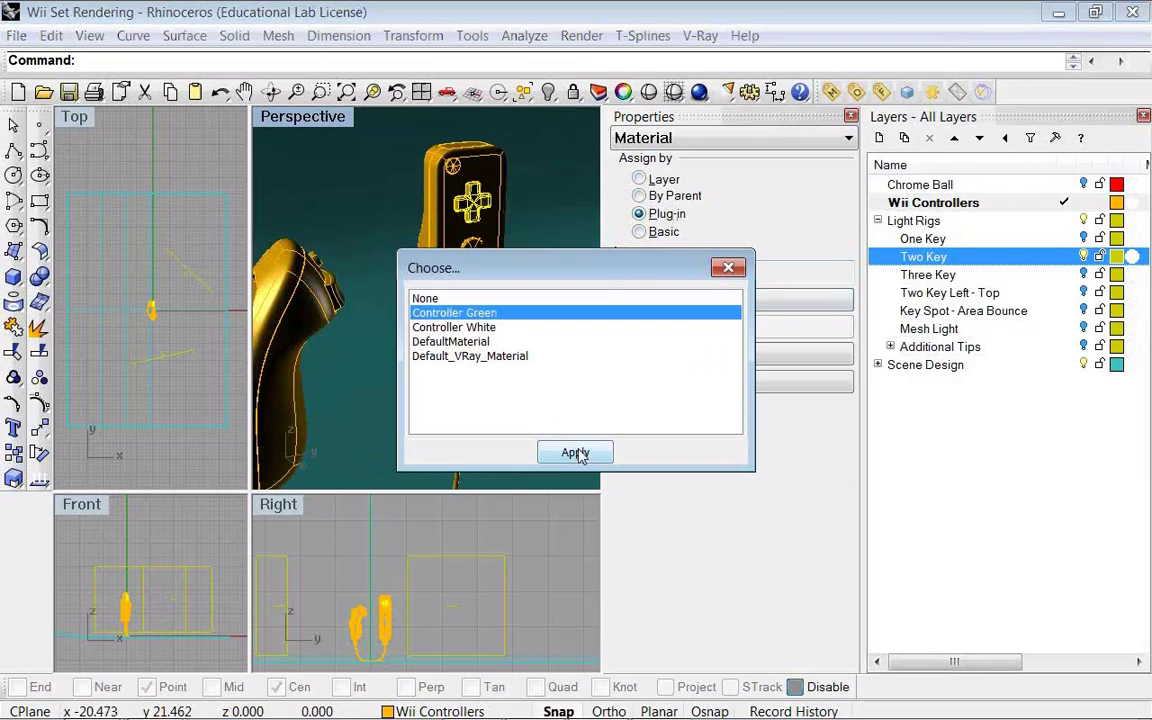
click(578, 453)
click(478, 258)
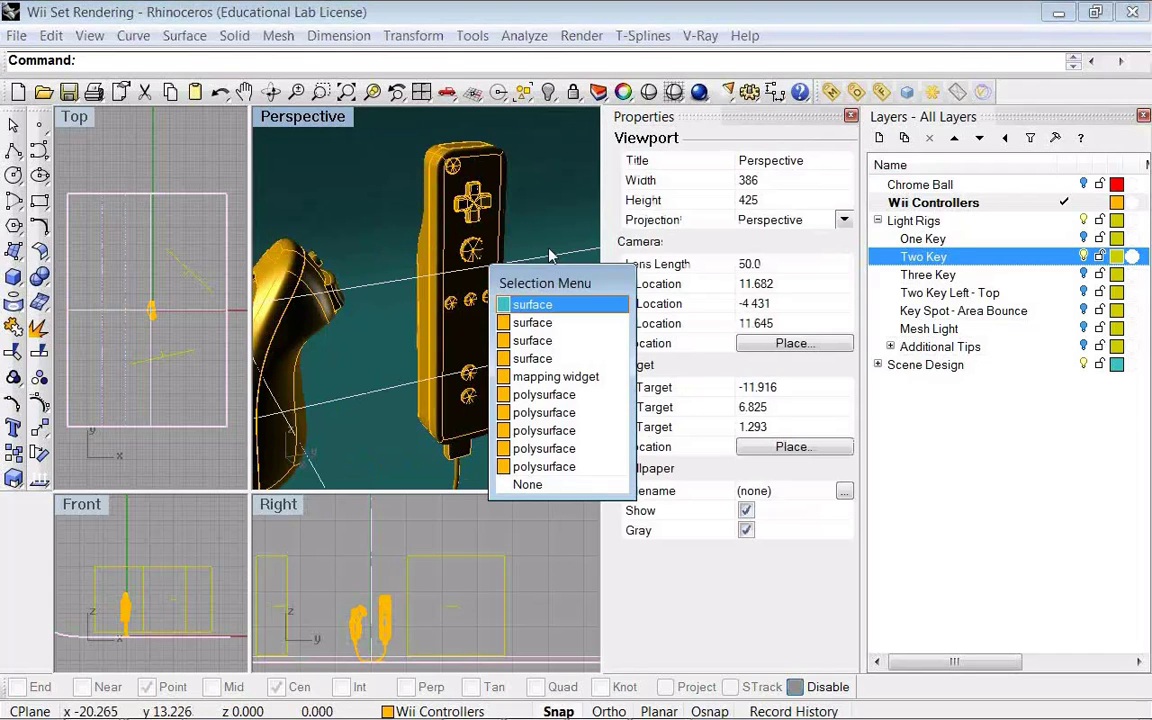
click(549, 258)
click(486, 265)
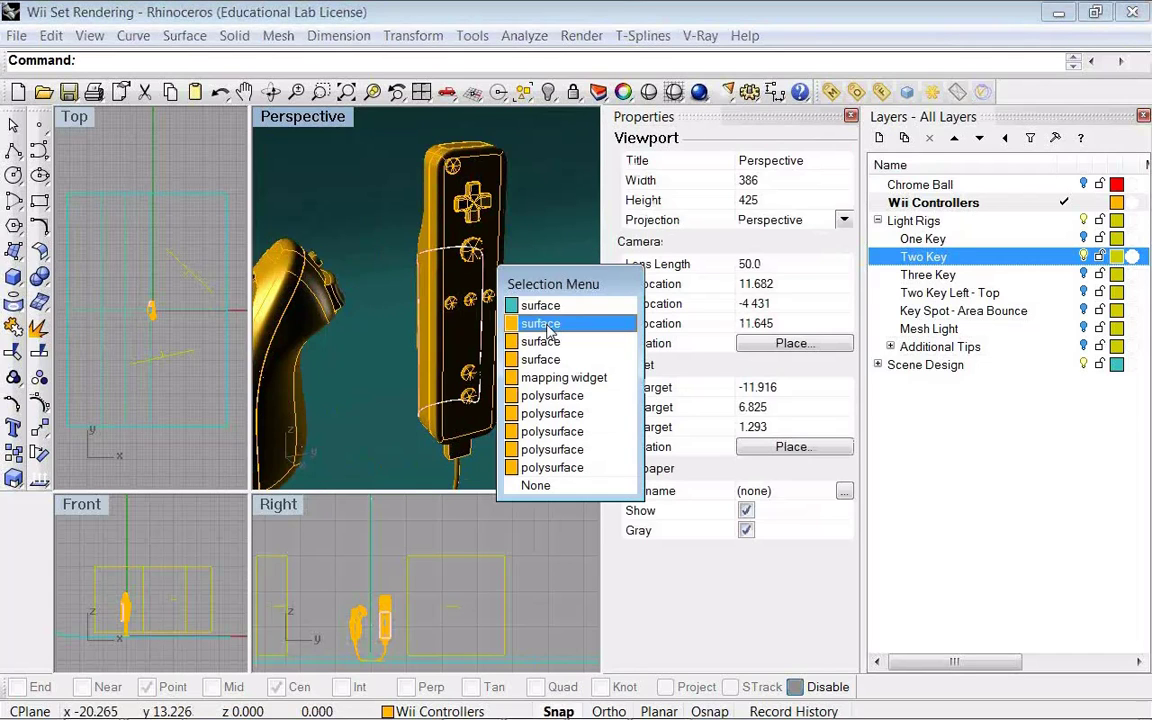
- Assign the Controller Green plug-in material to the small round button above the Wii remote's directional pad
click(455, 170)
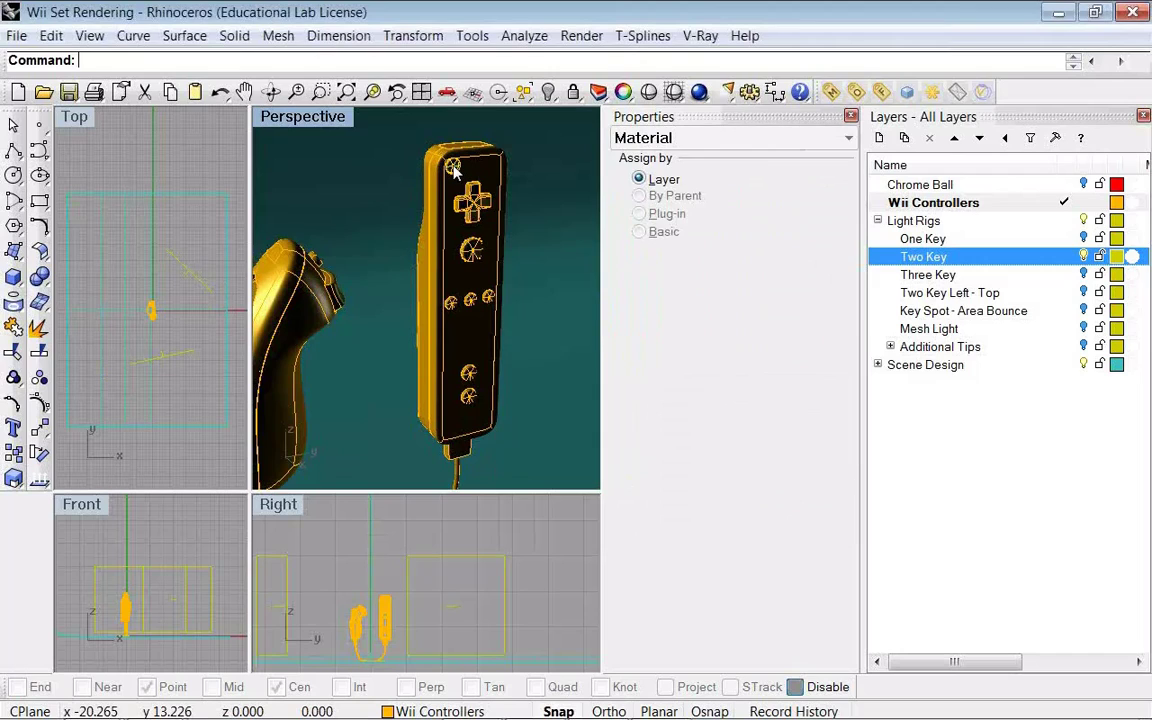
click(639, 213)
click(775, 300)
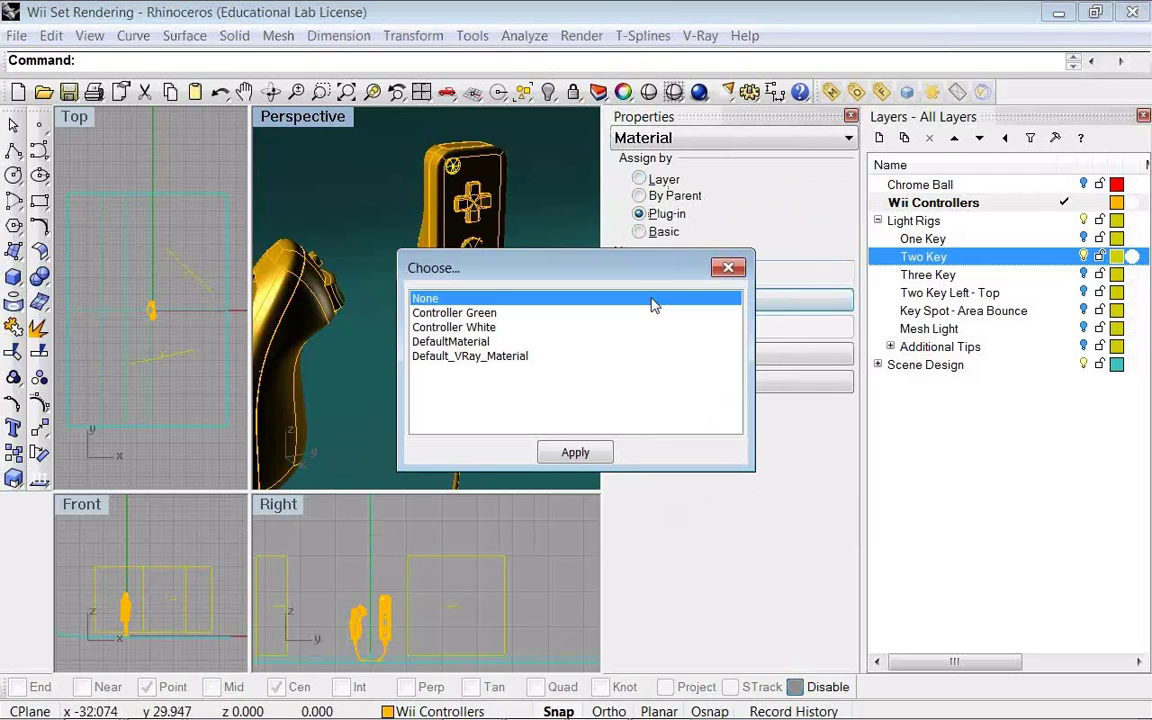
click(470, 313)
click(575, 452)
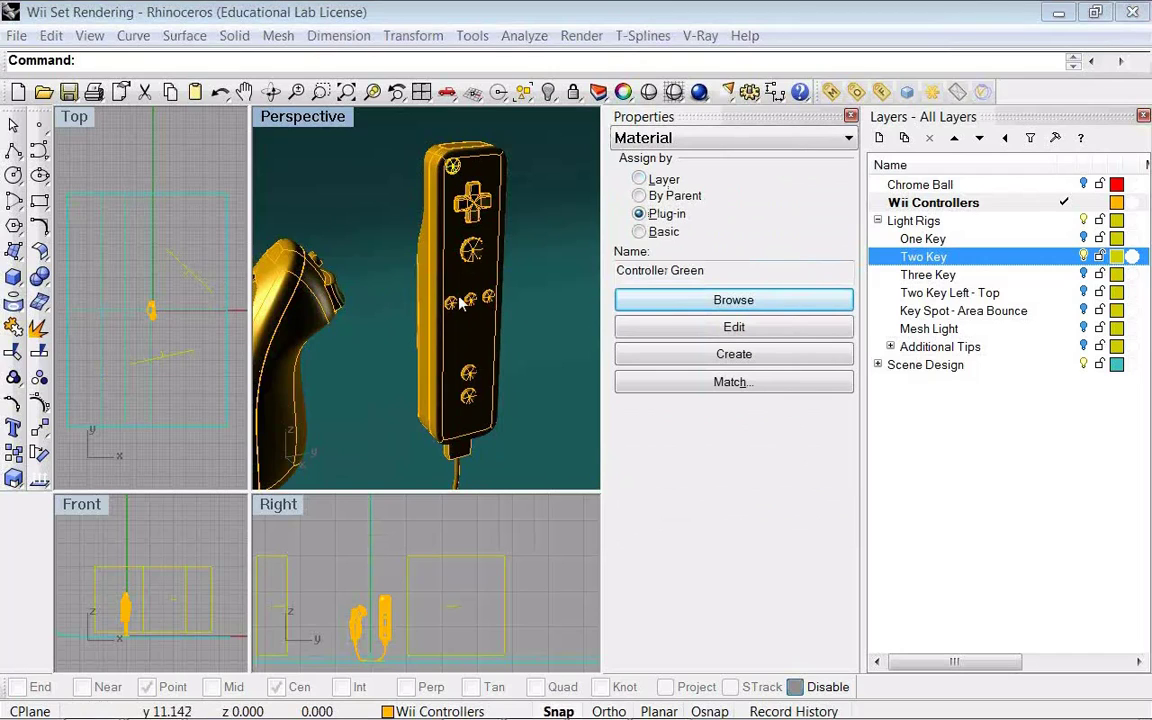
- Assign the Controller Green plug-in material to the leftmost of the three small buttons in the Wii remote's middle row
click(660, 179)
click(662, 213)
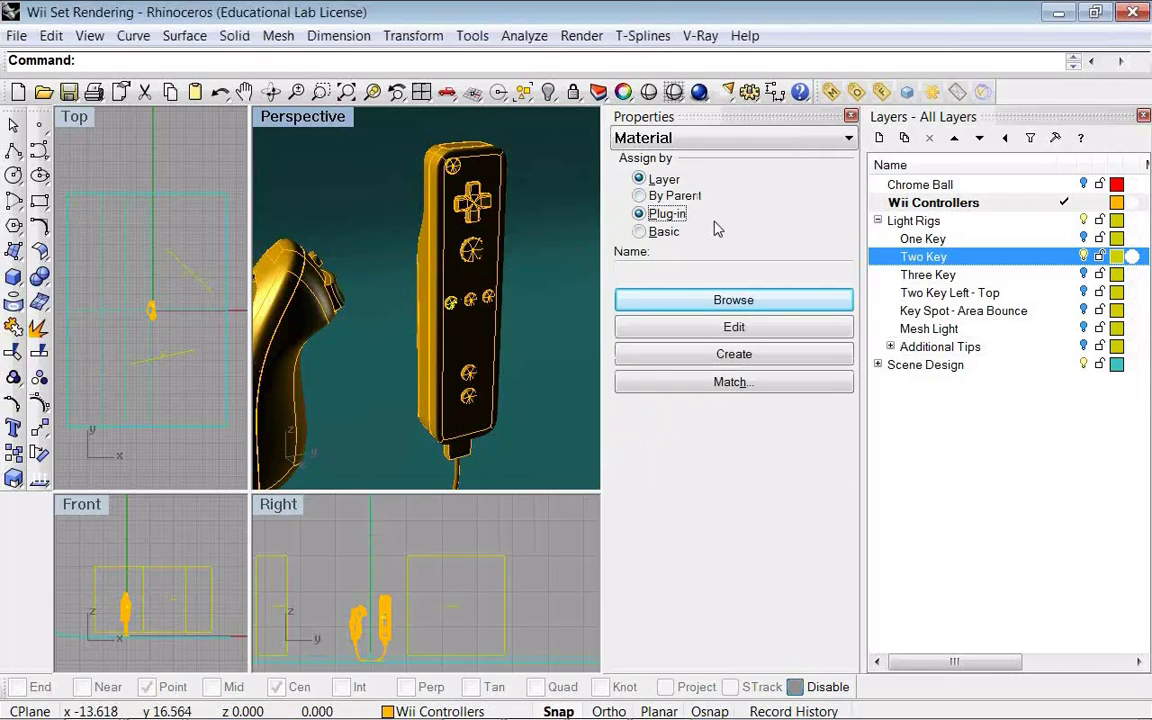
click(740, 298)
click(465, 312)
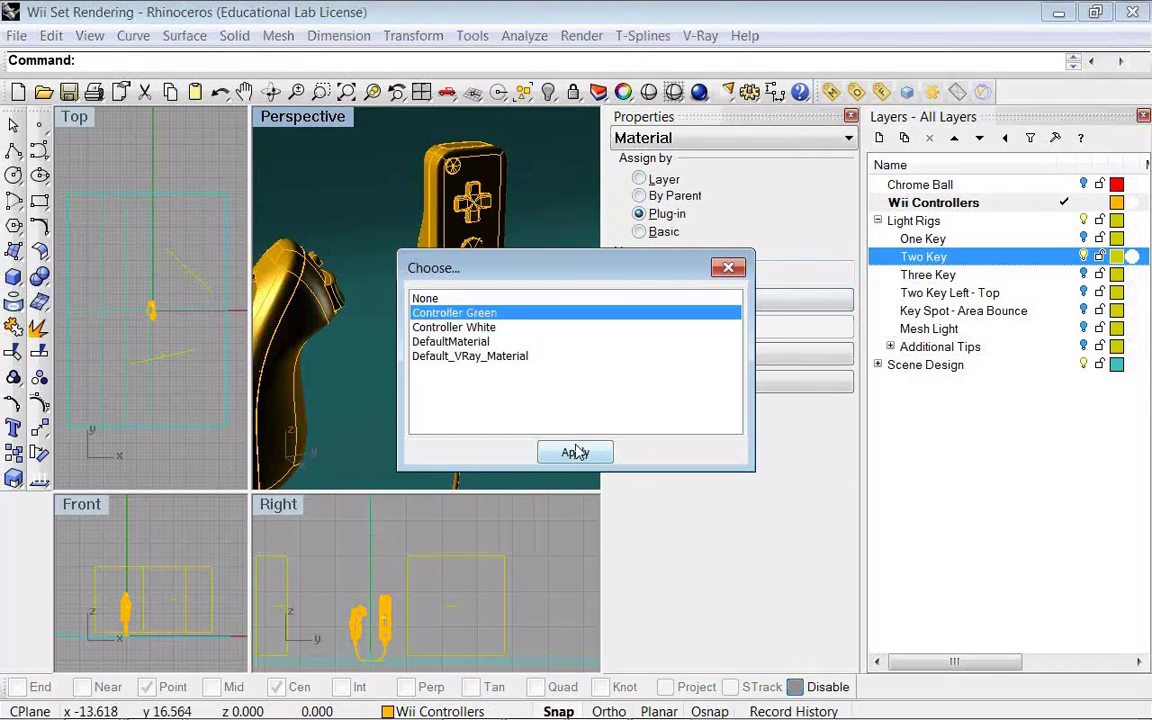
click(575, 452)
- Assign the Controller Green plug-in material to the center button of the three small buttons in the Wii remote's middle row
click(660, 179)
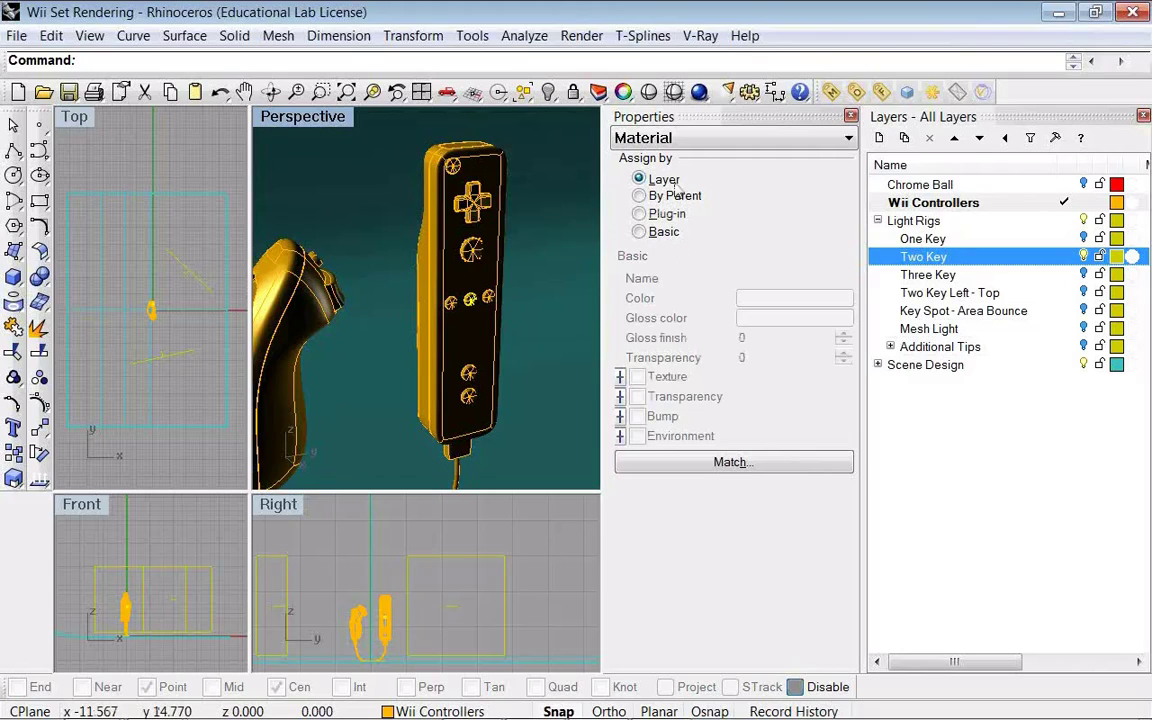
click(662, 213)
click(735, 301)
click(452, 310)
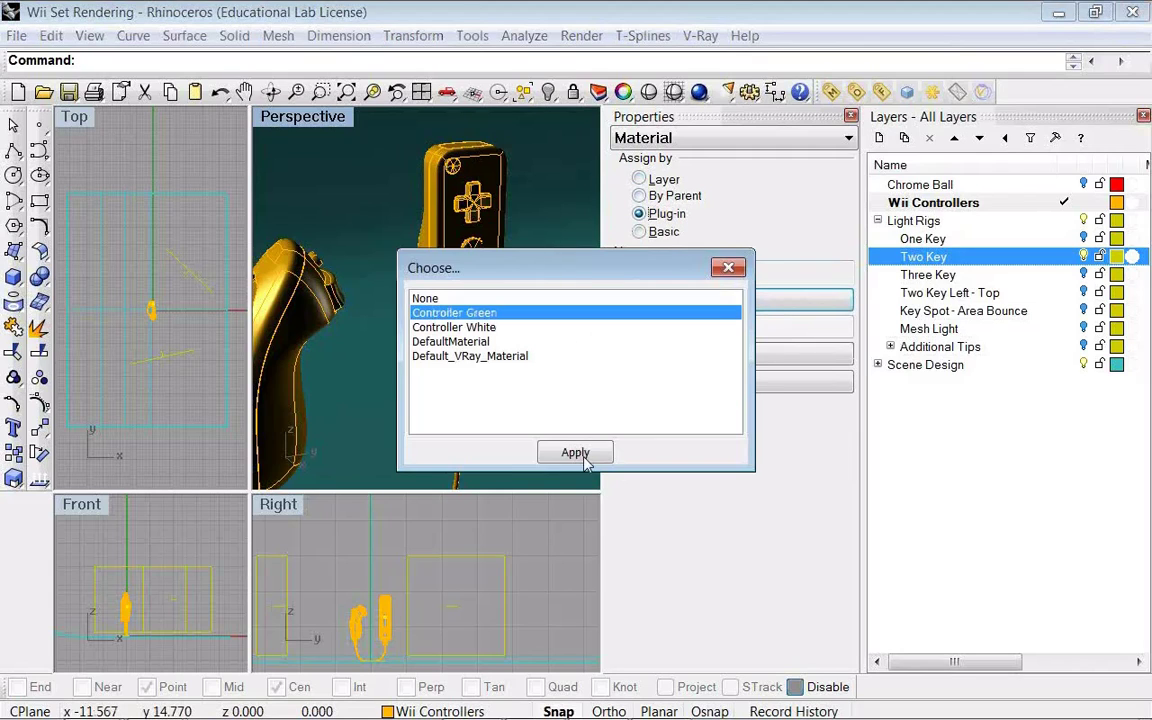
click(573, 452)
- Assign the Controller Green plug-in material to the rightmost of the three small buttons in the Wii remote's middle row
click(660, 179)
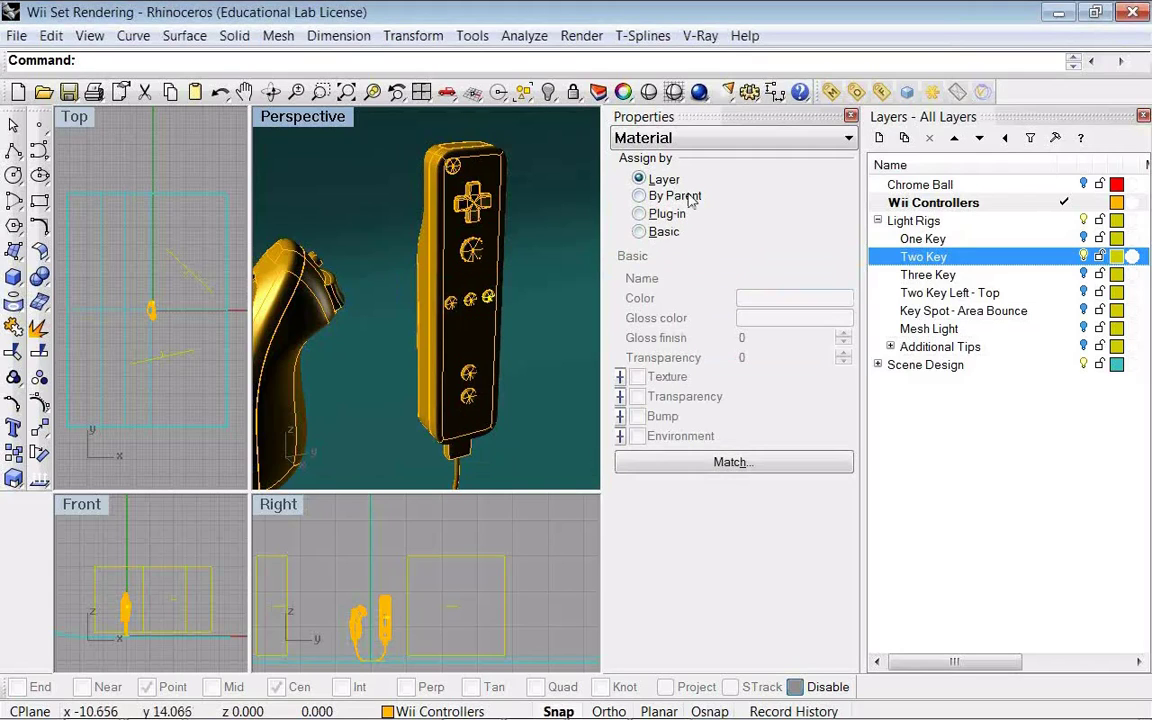
click(662, 213)
click(744, 300)
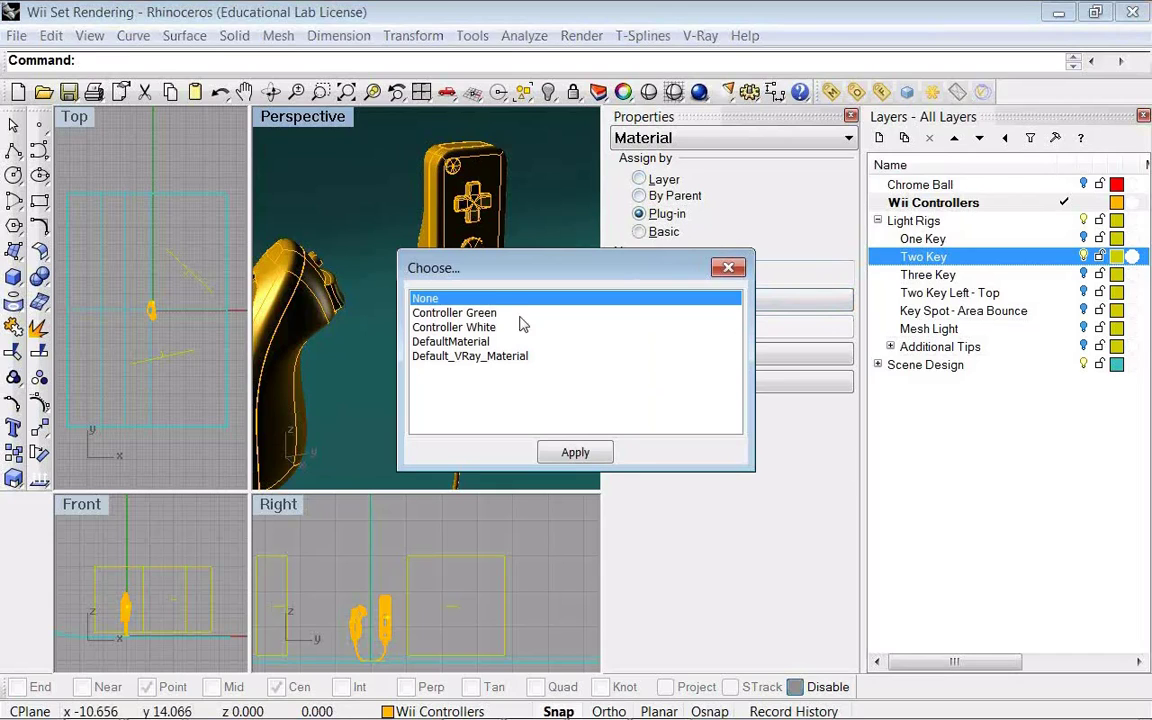
click(500, 313)
click(590, 456)
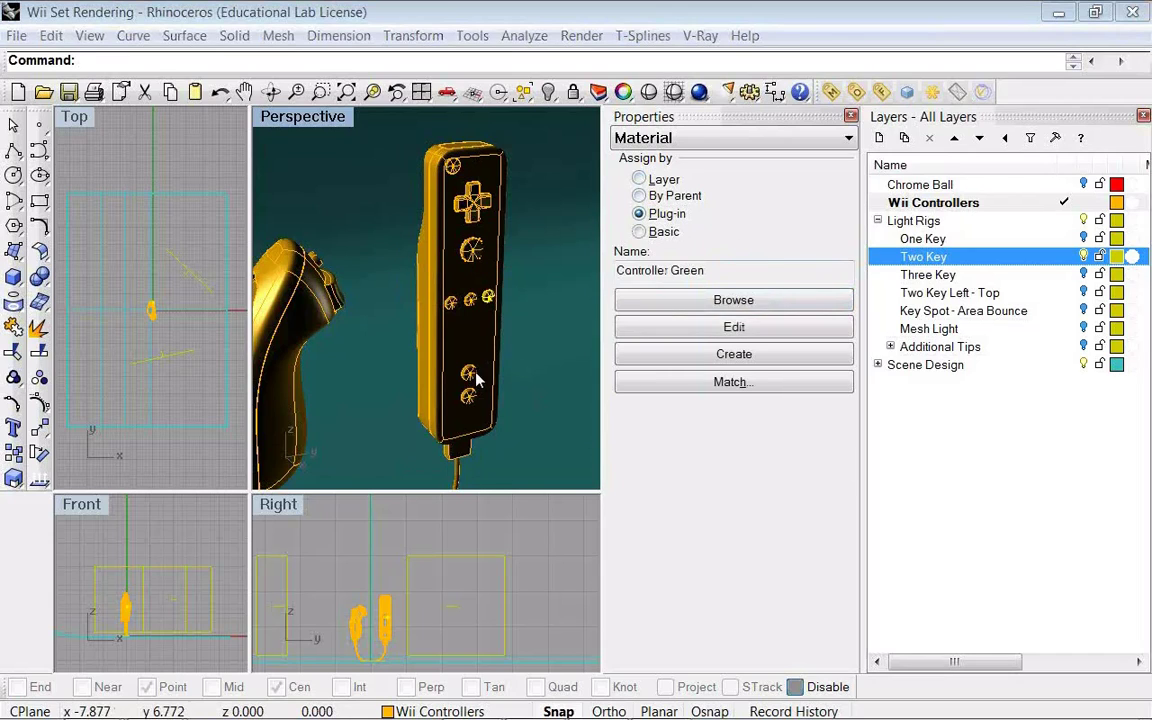
- Assign the Controller Green plug-in material to the upper of the two round buttons near the Wii remote's lower end
click(660, 179)
click(668, 213)
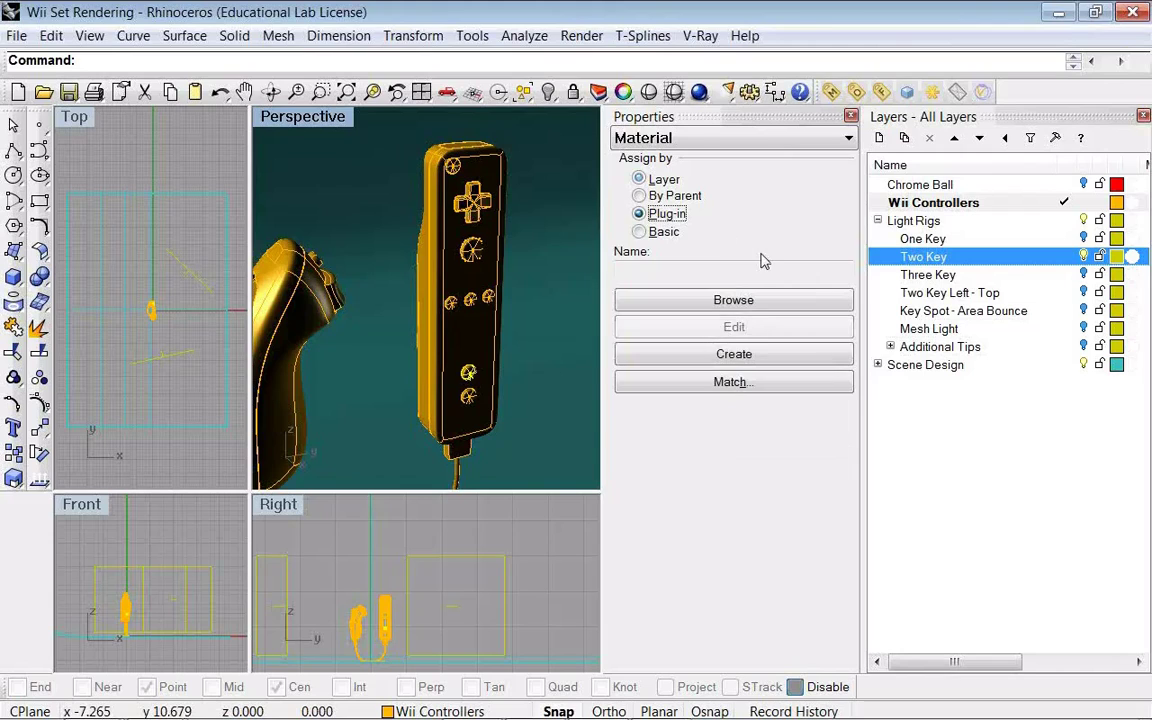
click(744, 300)
click(500, 313)
click(586, 452)
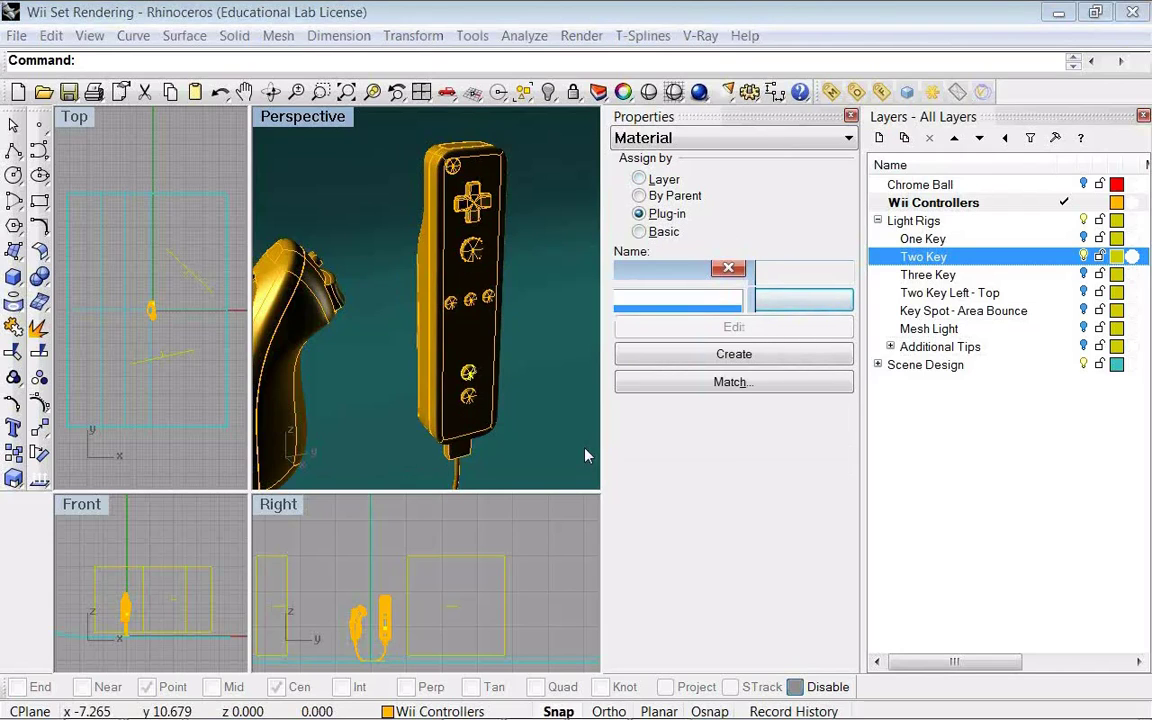
- Assign the Controller Green plug-in material to the lowest round button on the Wii remote
click(470, 398)
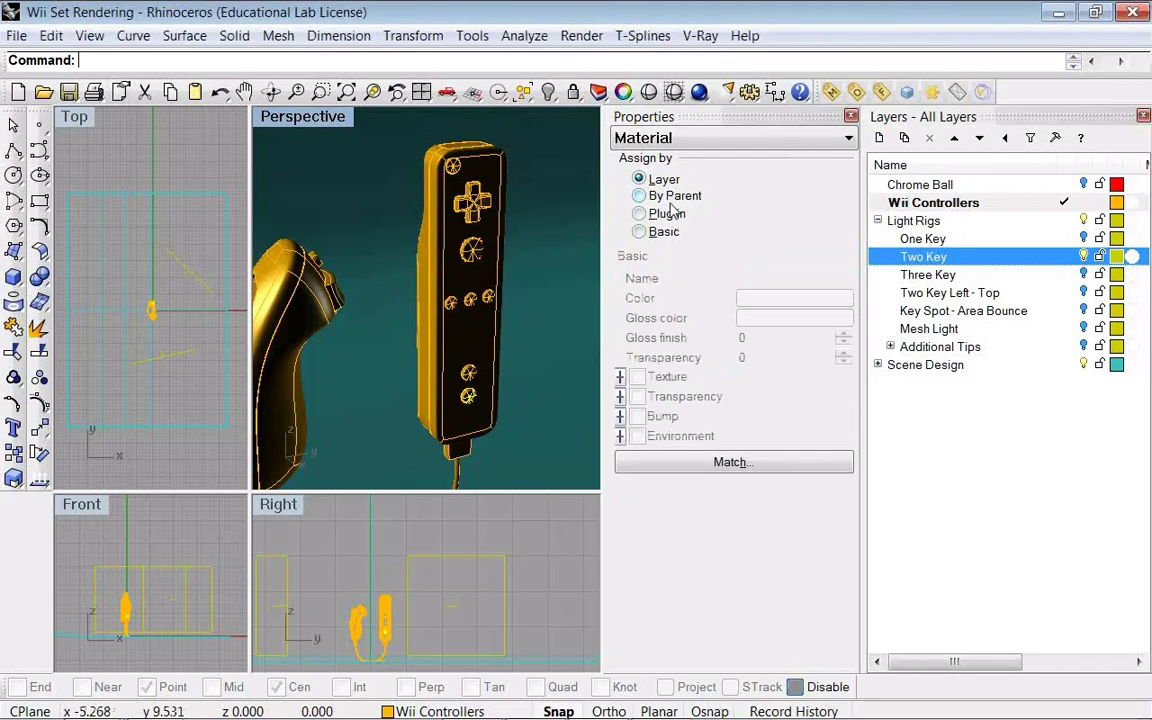
click(664, 213)
click(744, 300)
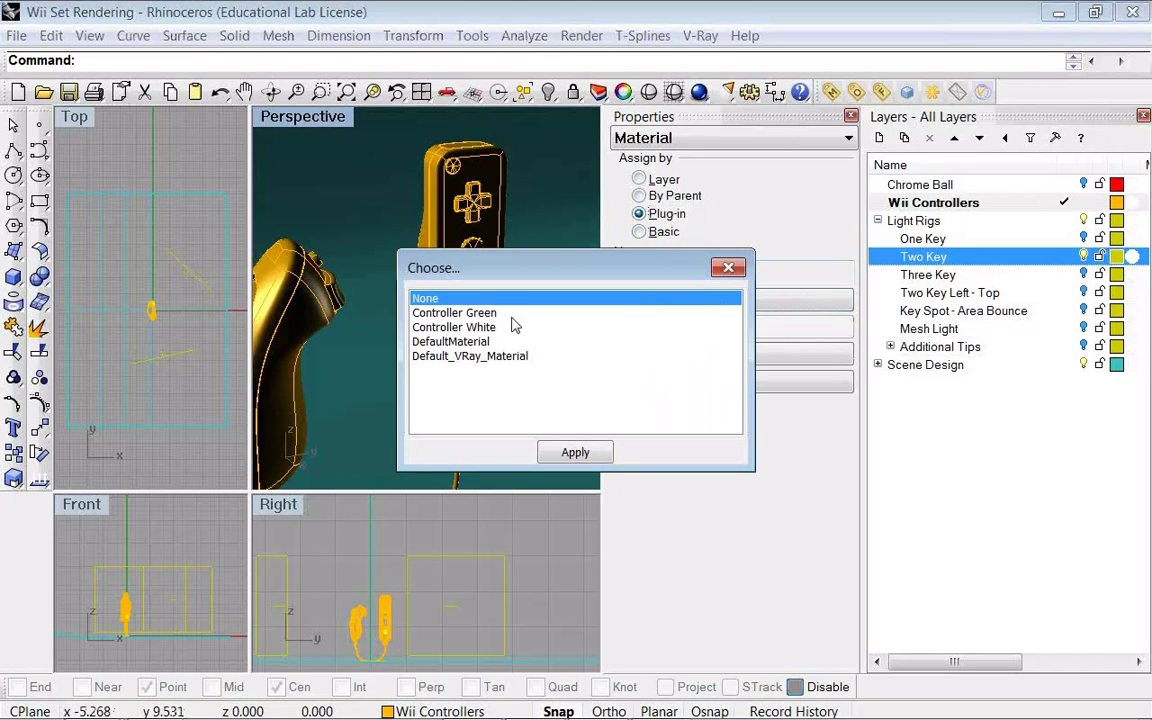
click(470, 313)
click(594, 454)
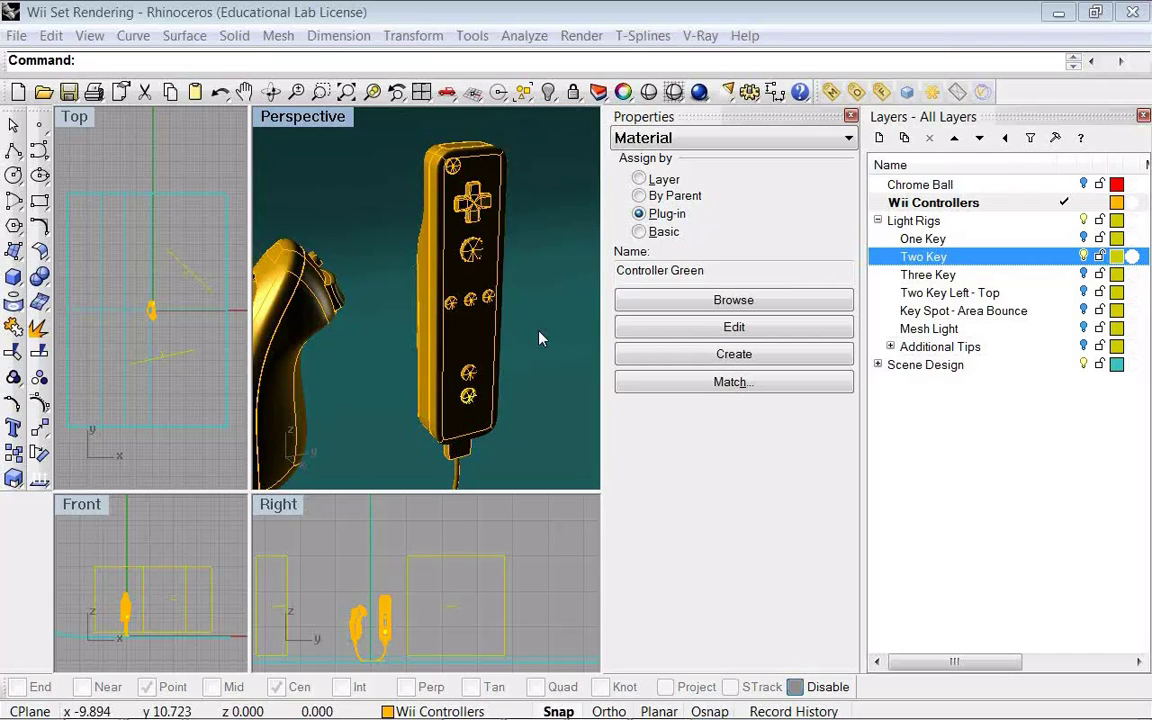
- Run a test render of both controllers in the Perspective view to check the button materials, and close the rendered image
right_drag(538, 338, 502, 166)
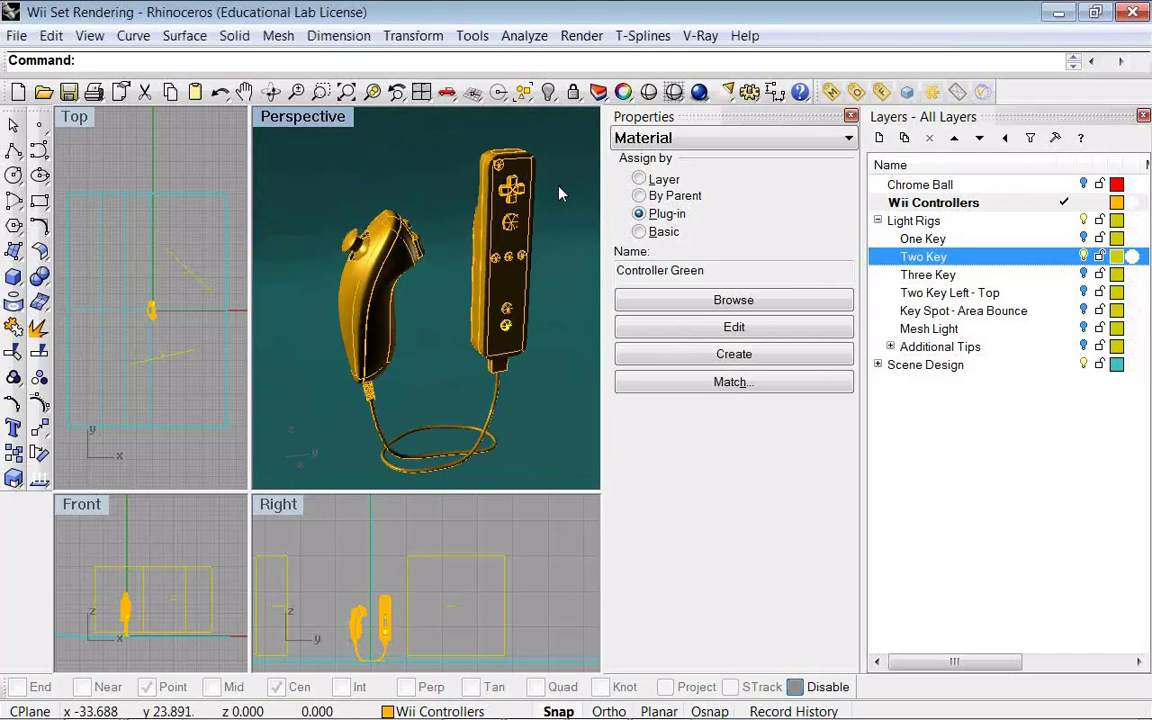
click(698, 92)
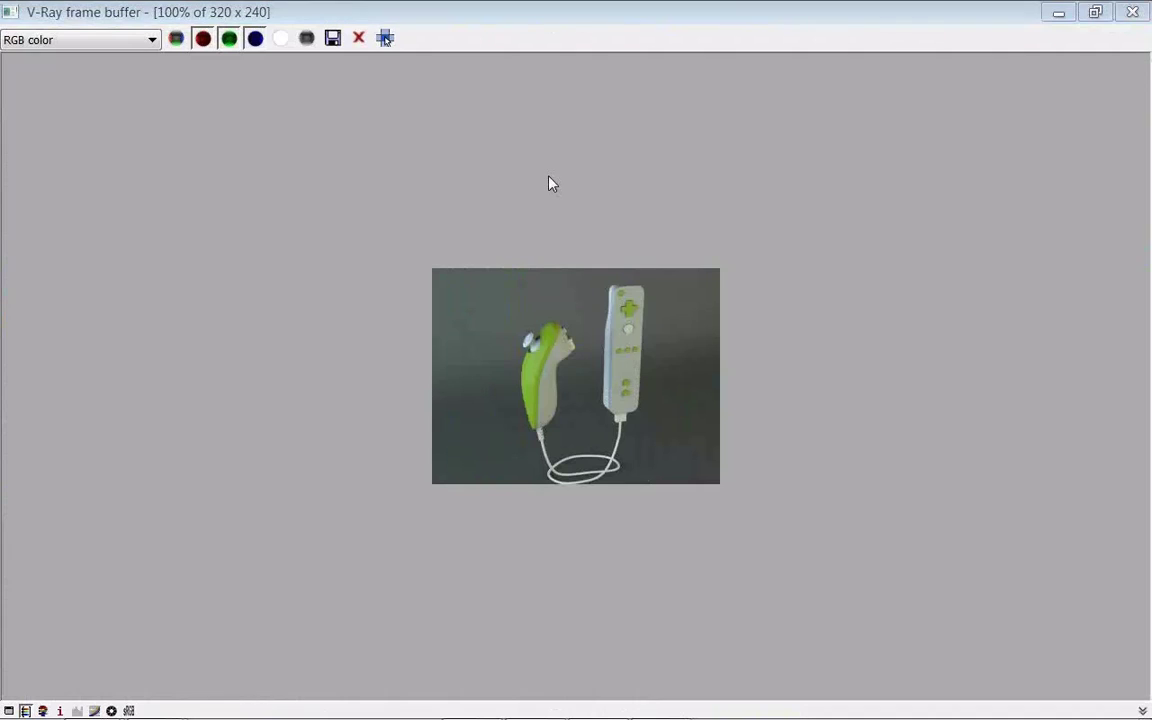
click(1132, 13)
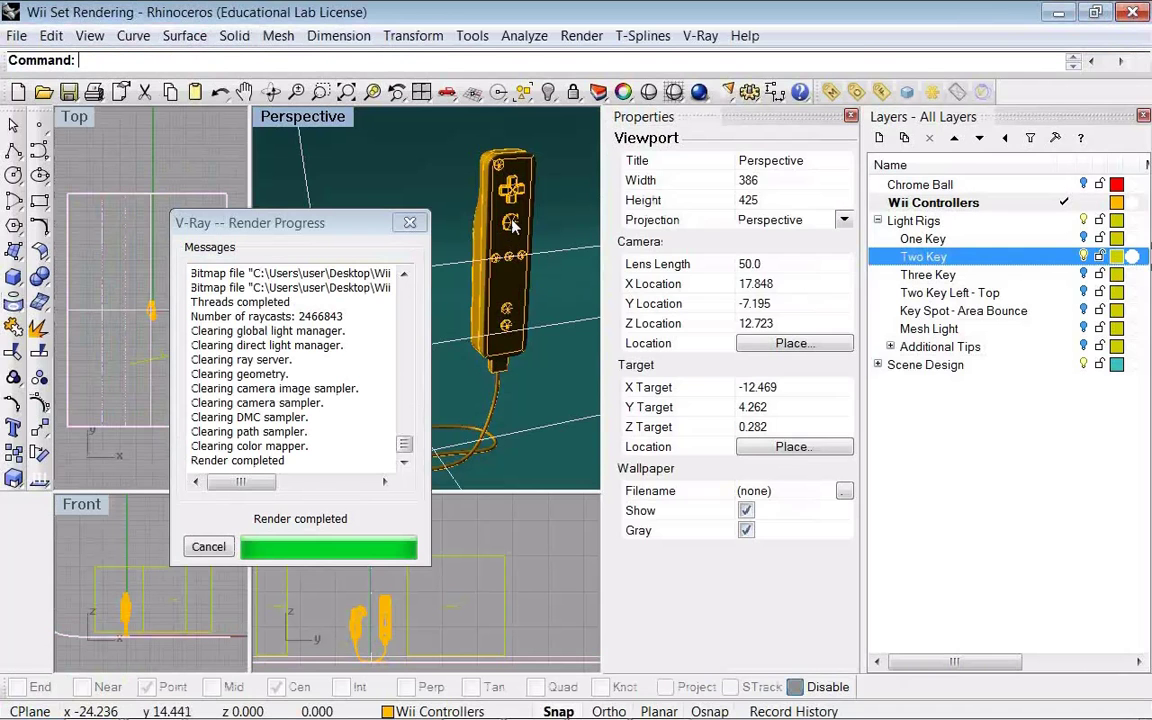
- Assign the Controller Green plug-in material to the large round button below the Wii remote's directional pad
click(578, 279)
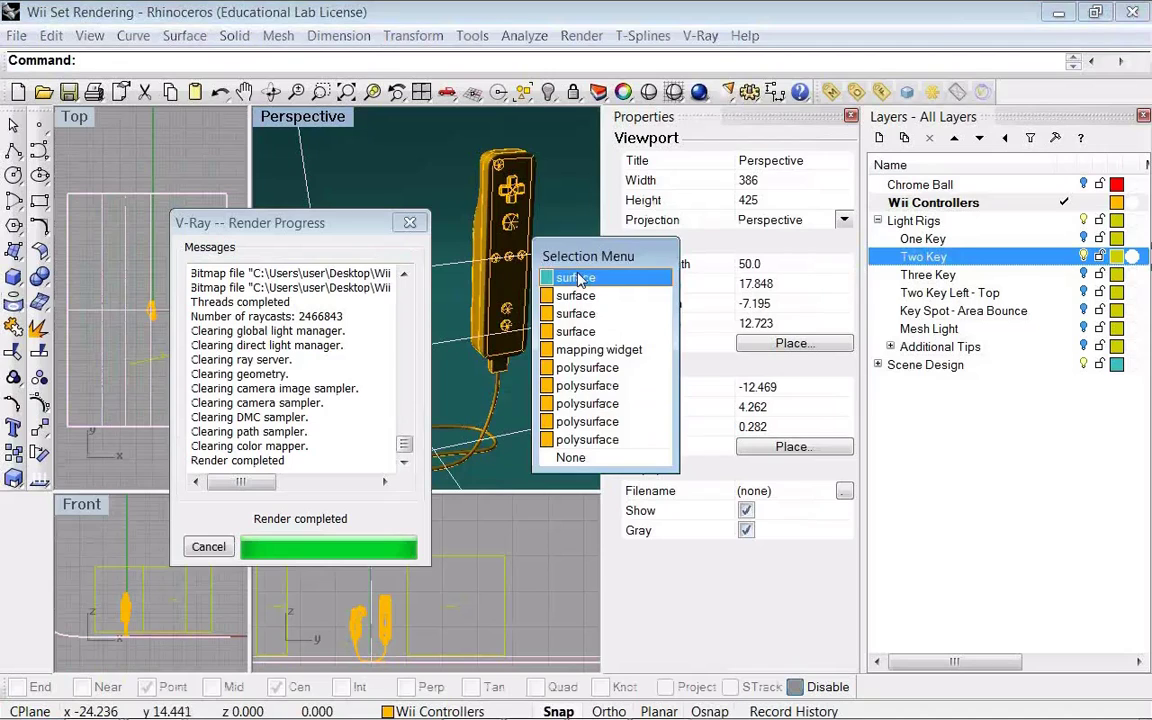
click(585, 370)
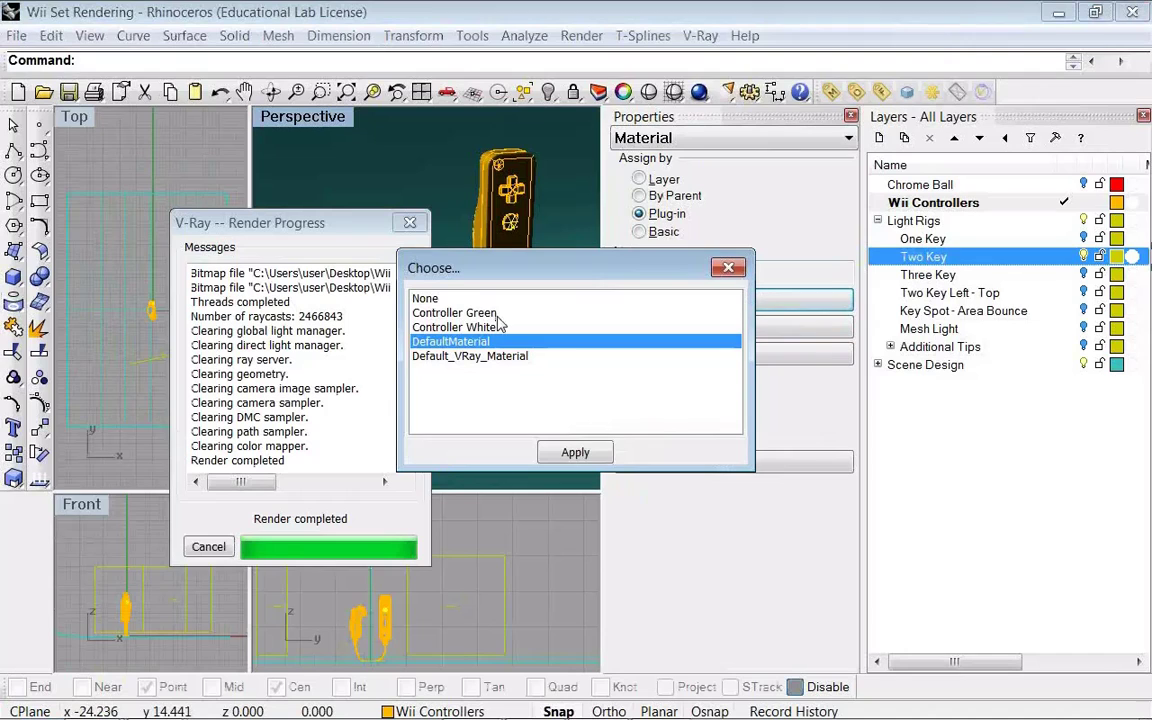
click(454, 312)
click(575, 452)
- Run a close-up test render of the nunchuk in the Perspective view, and close the rendered image
click(330, 133)
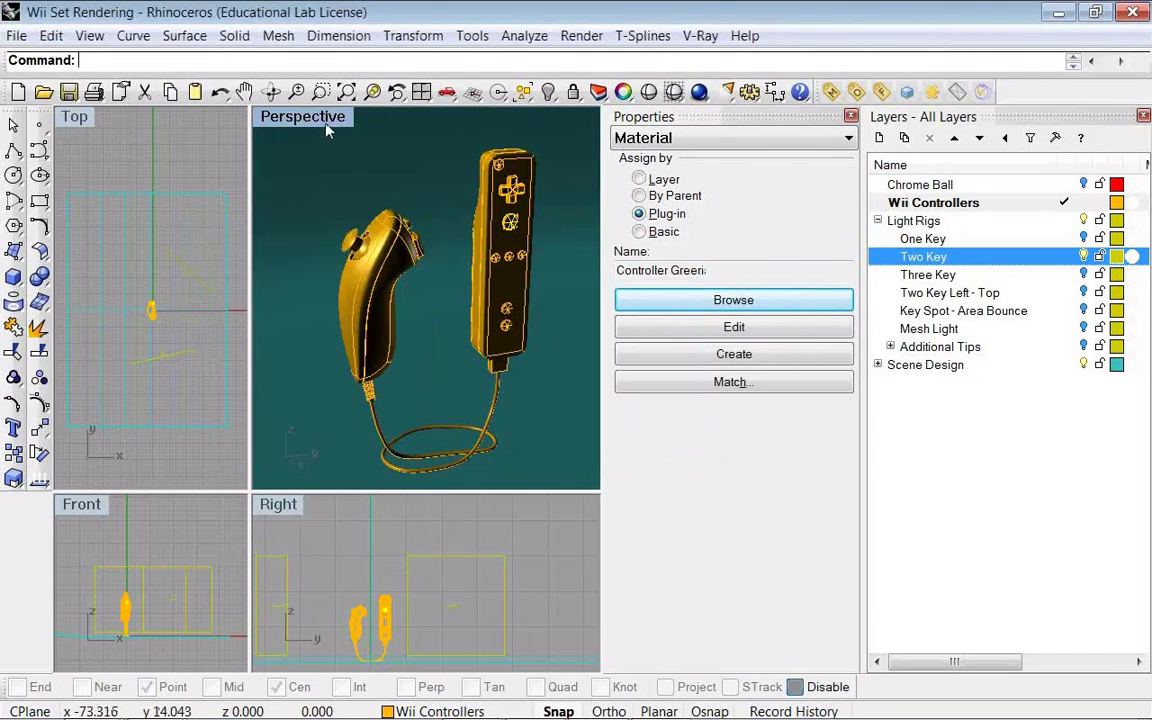
right_drag(330, 133, 439, 218)
scroll(496, 262, up, 2)
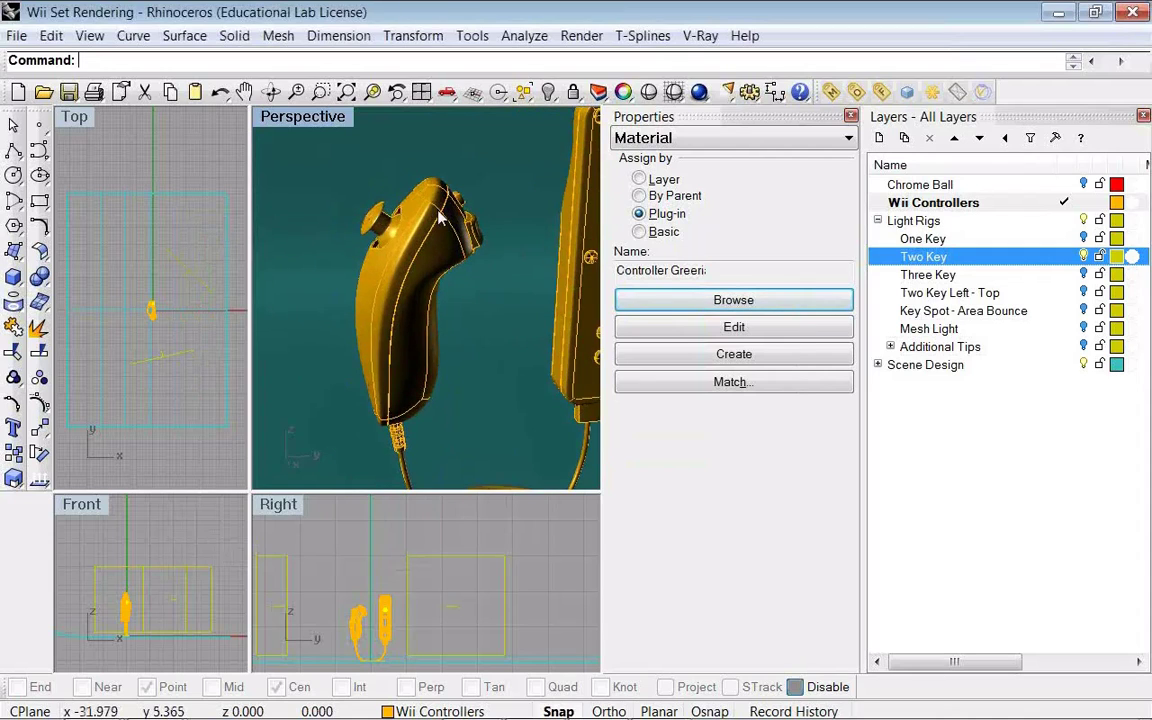
scroll(441, 252, up, 3)
scroll(441, 252, up, 3)
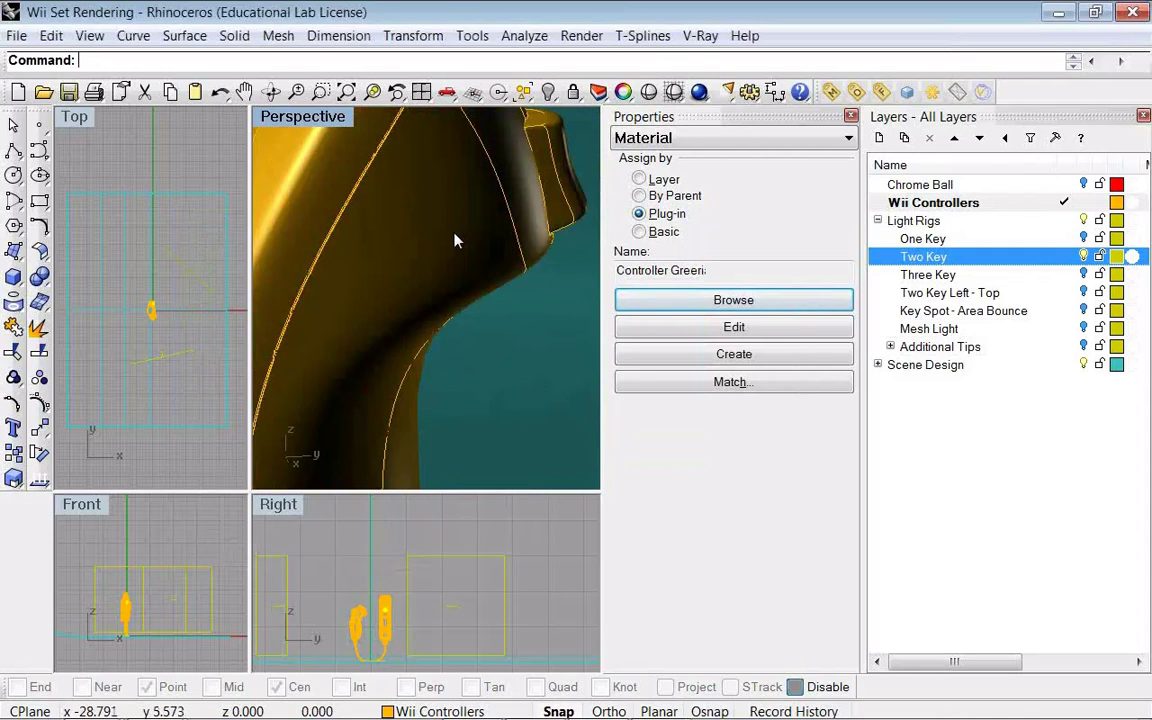
scroll(455, 240, down, 5)
right_drag(463, 231, 689, 267)
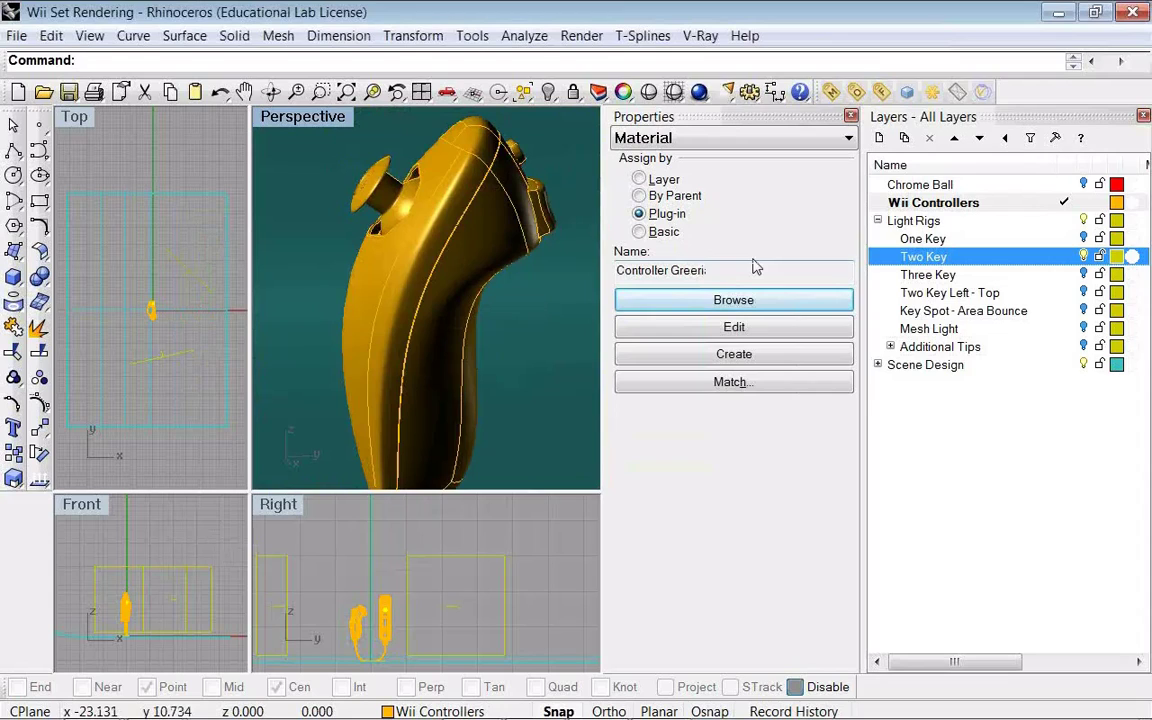
click(702, 95)
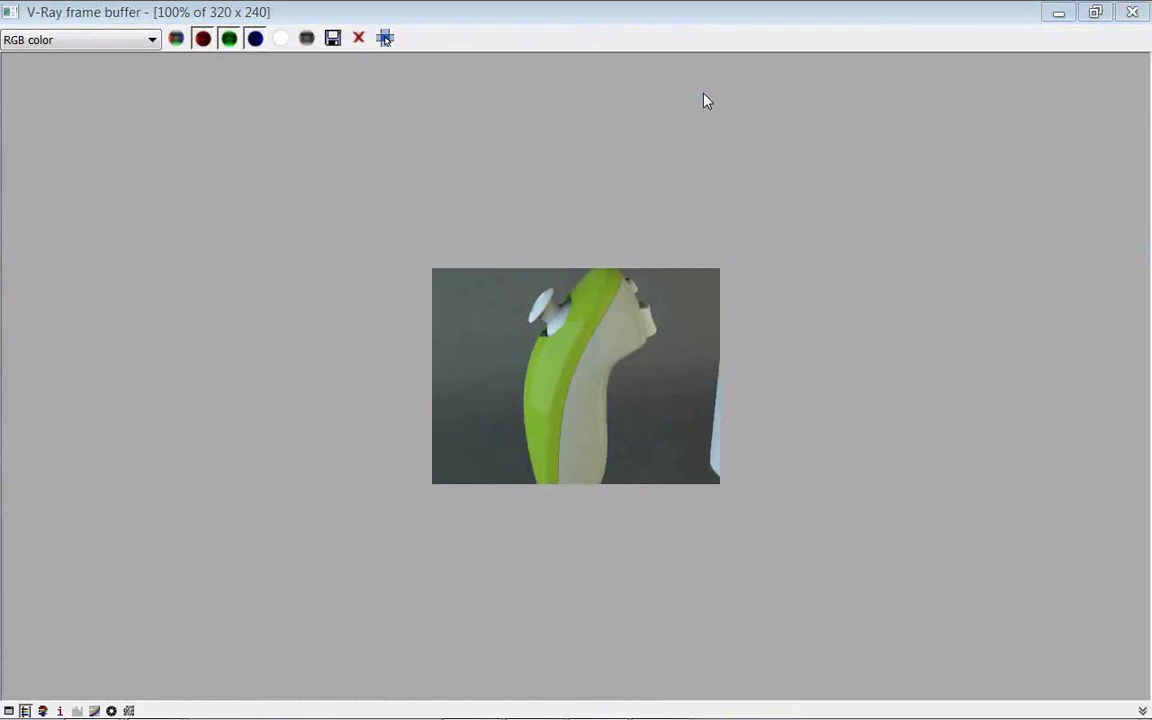
click(1145, 13)
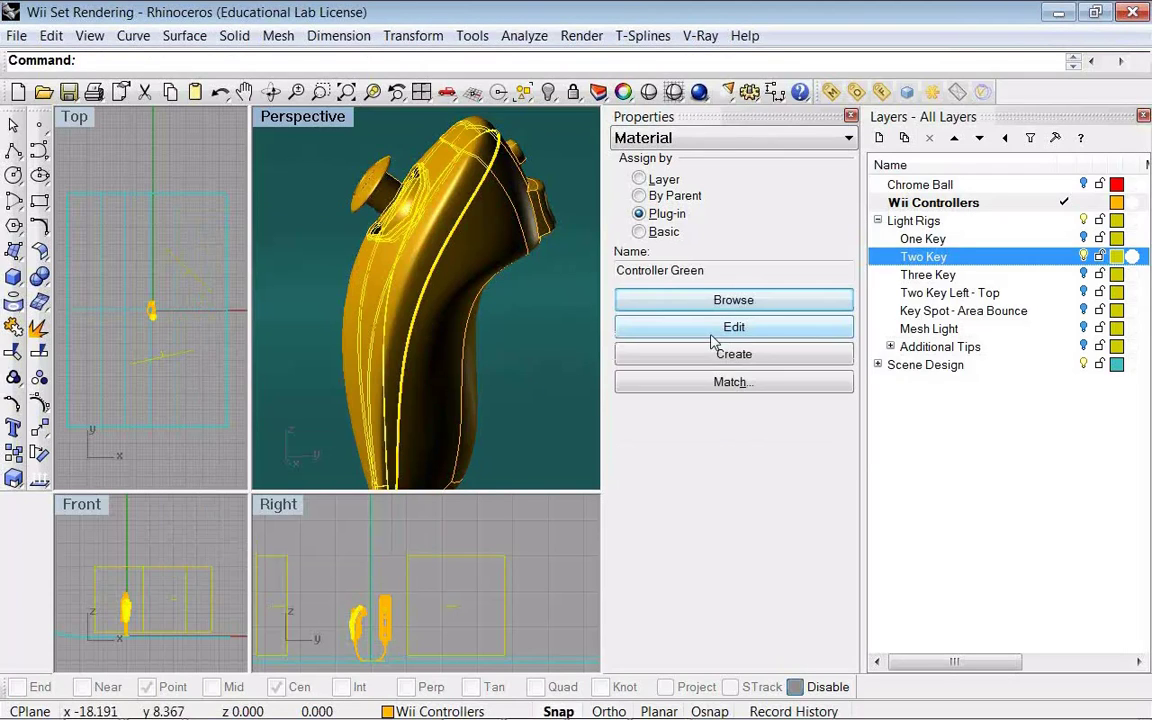
- Open the Controller Green material of the nunchuk's green shell for editing, show its reflection layer and update the material preview
click(711, 335)
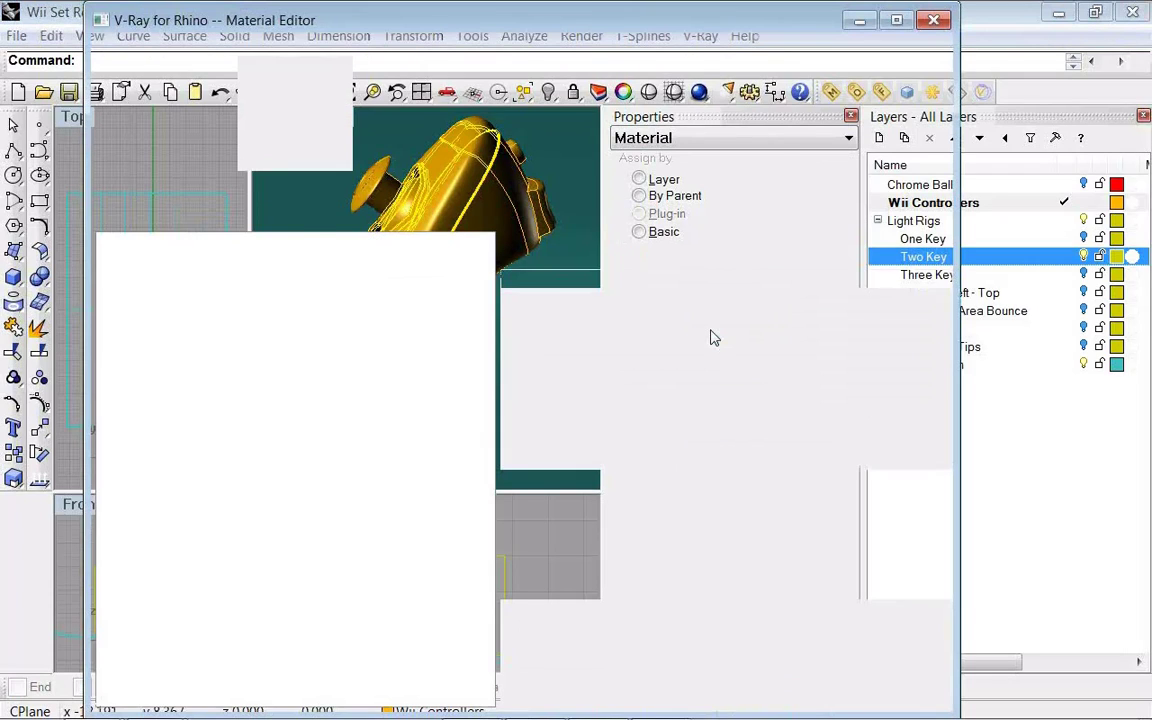
click(124, 283)
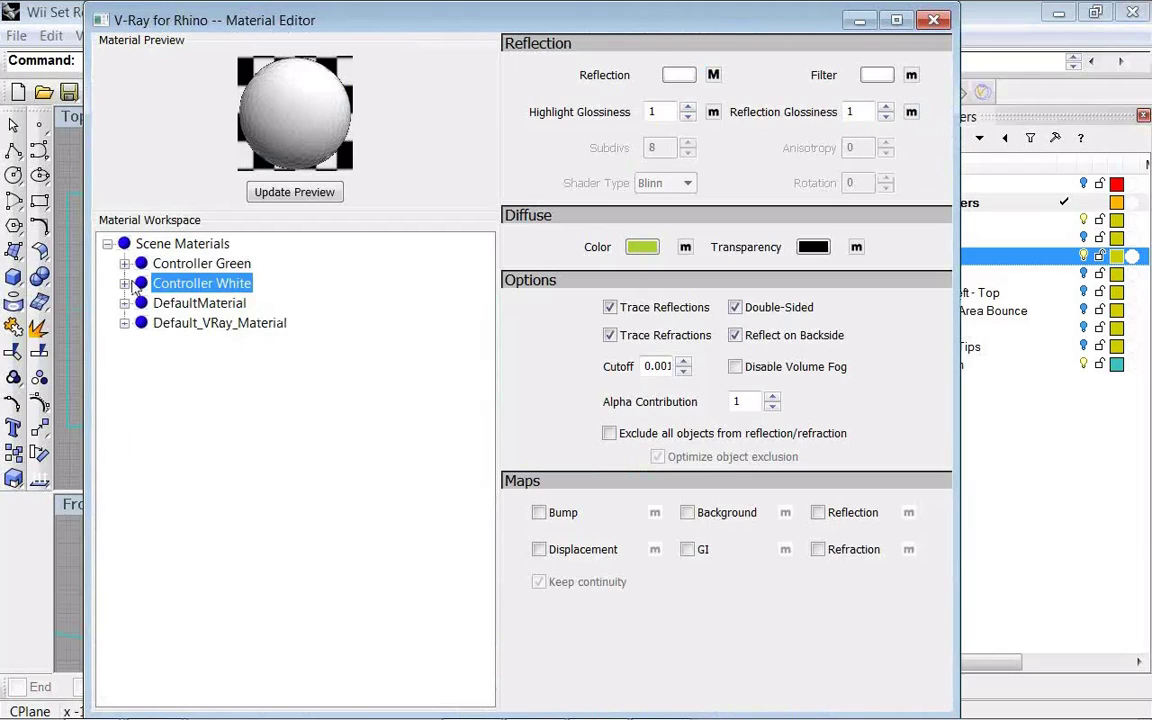
click(124, 263)
click(172, 323)
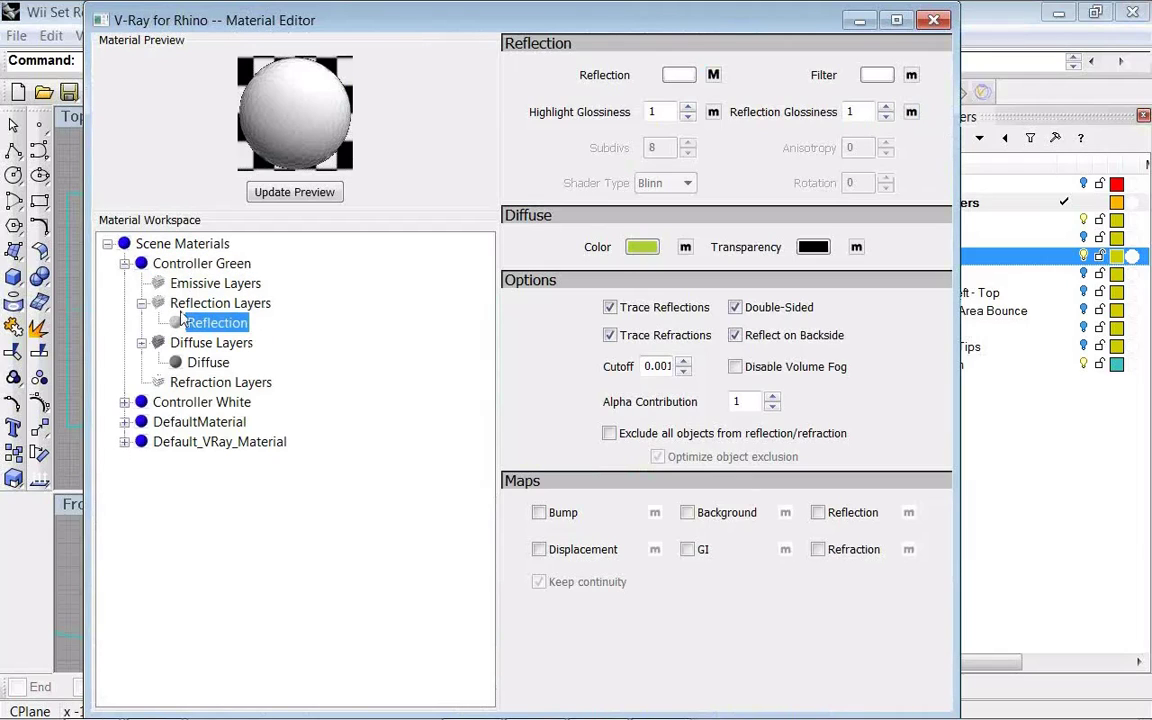
click(294, 192)
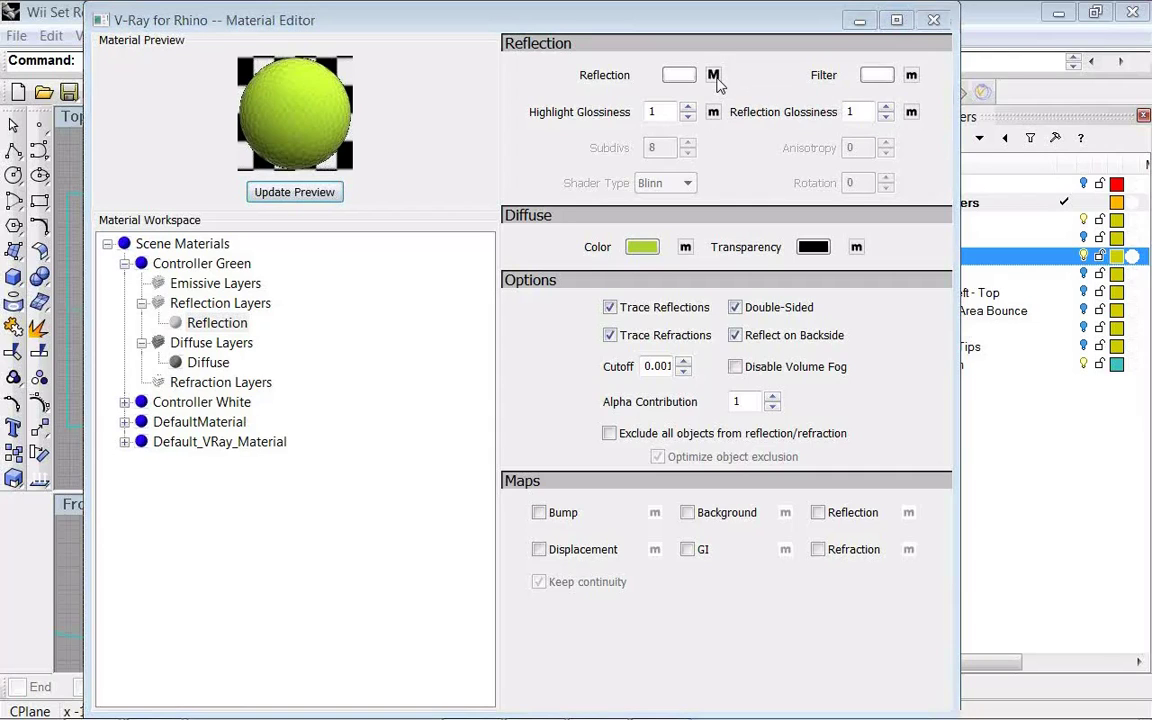
- Remove the Fresnel map from the Controller Green reflection by setting its texture type to None
click(713, 76)
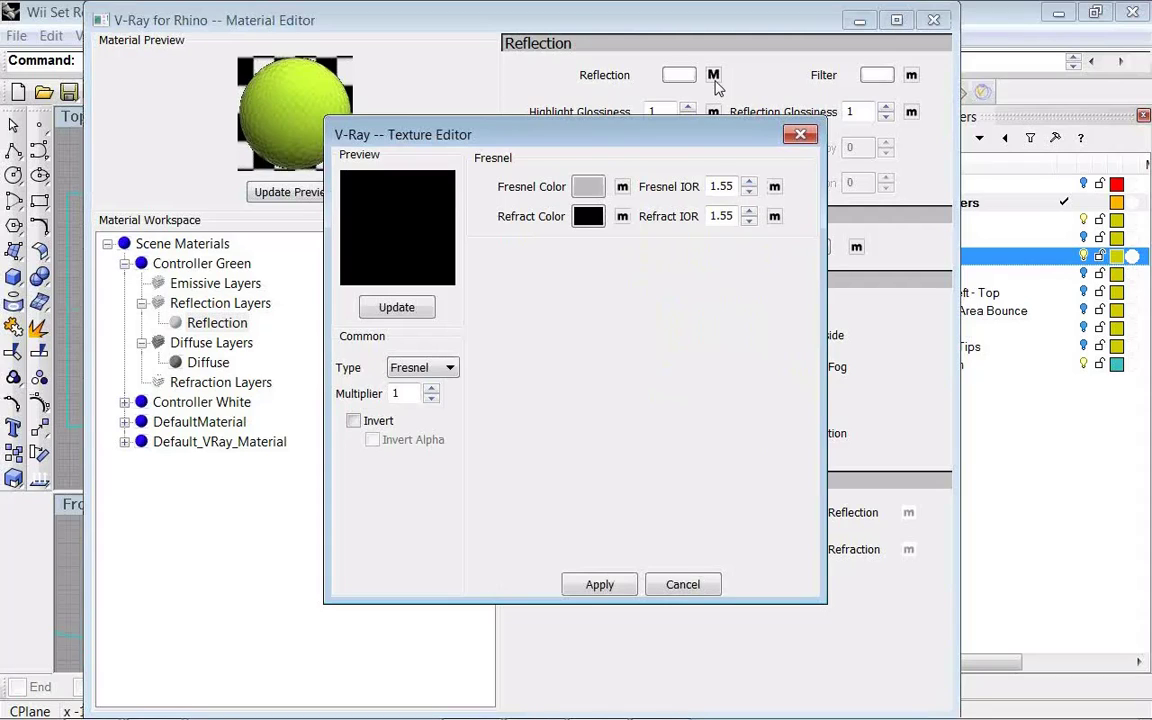
click(433, 369)
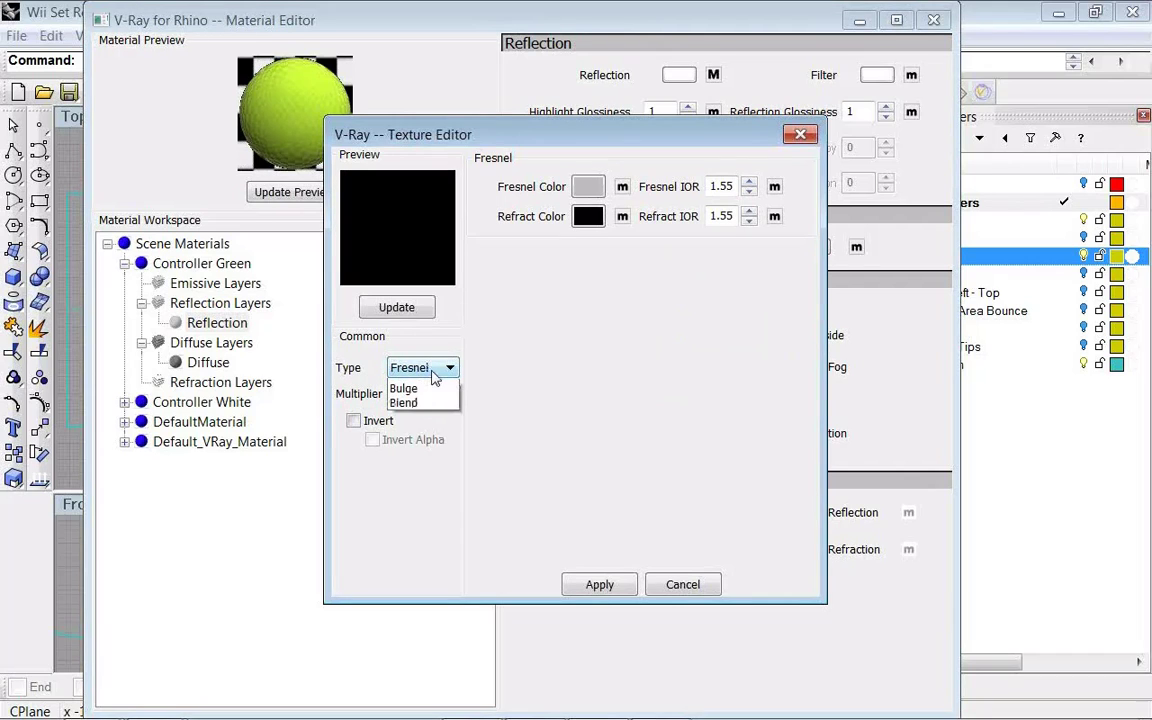
click(434, 382)
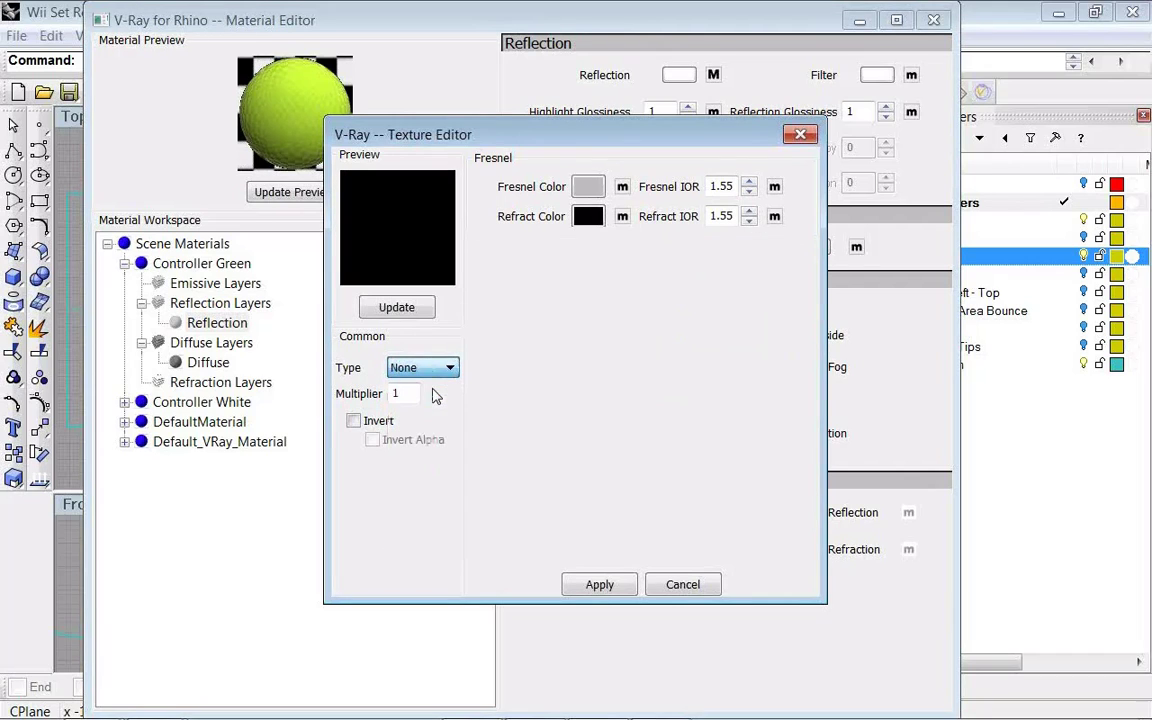
click(590, 584)
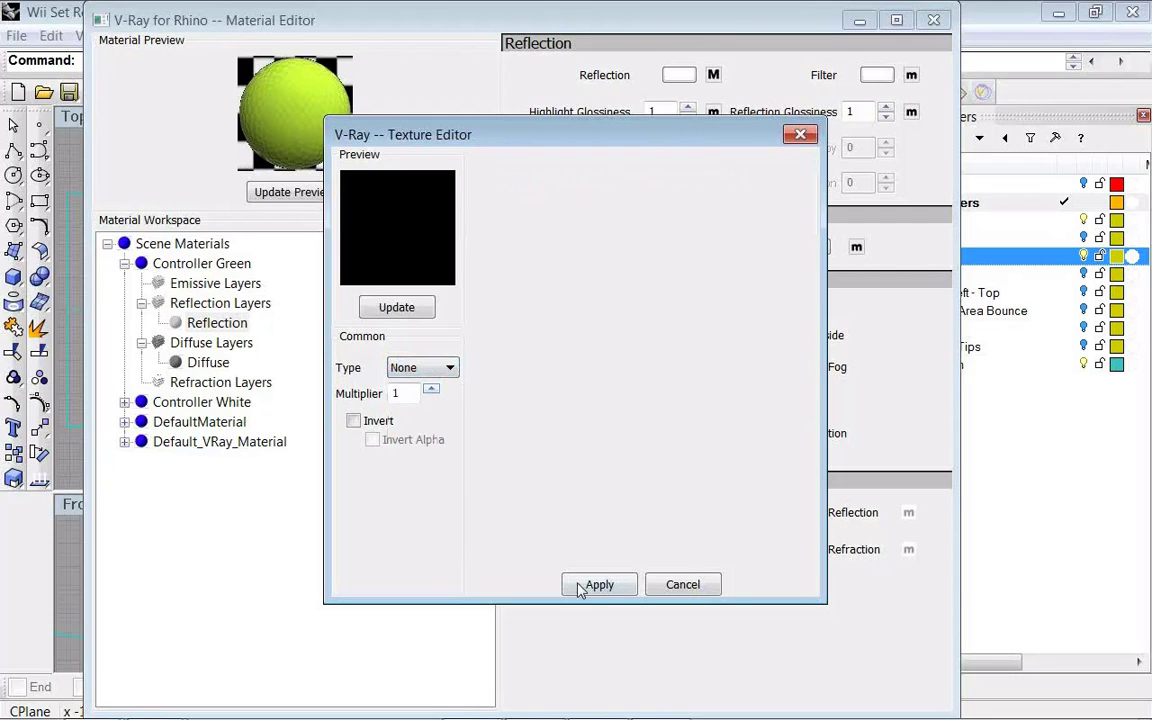
click(600, 588)
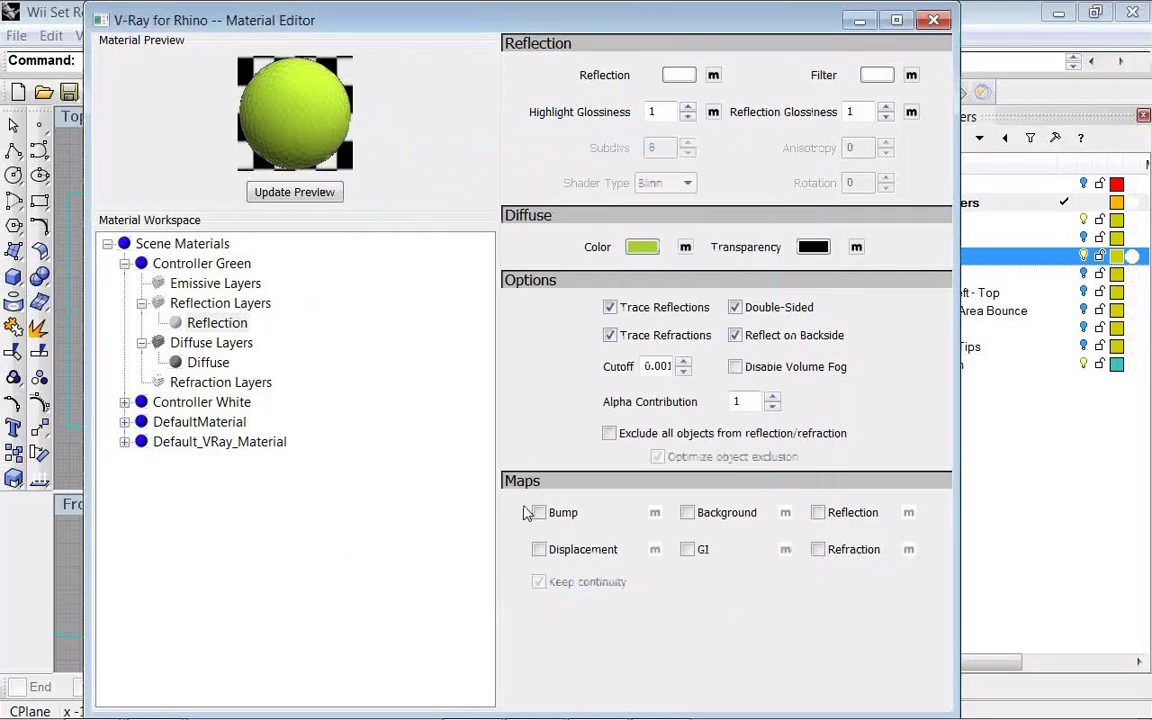
- Update the Controller Green preview and test render the nunchuk without the Fresnel map, closing the rendered image
click(302, 192)
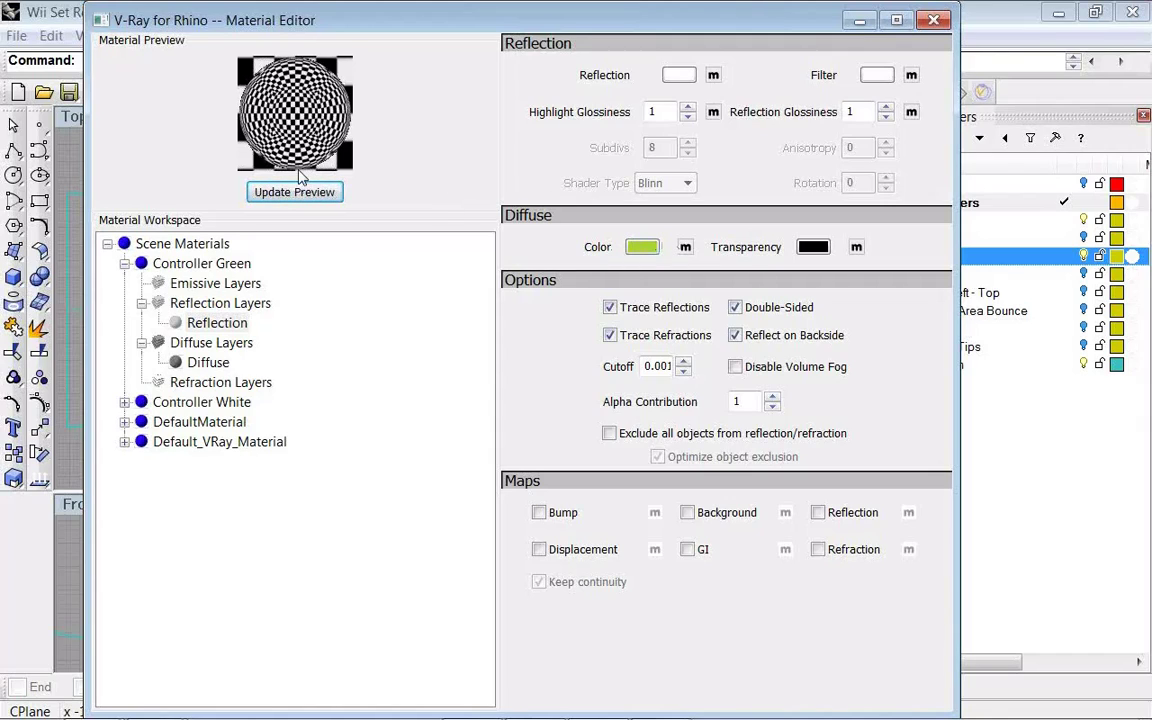
click(932, 20)
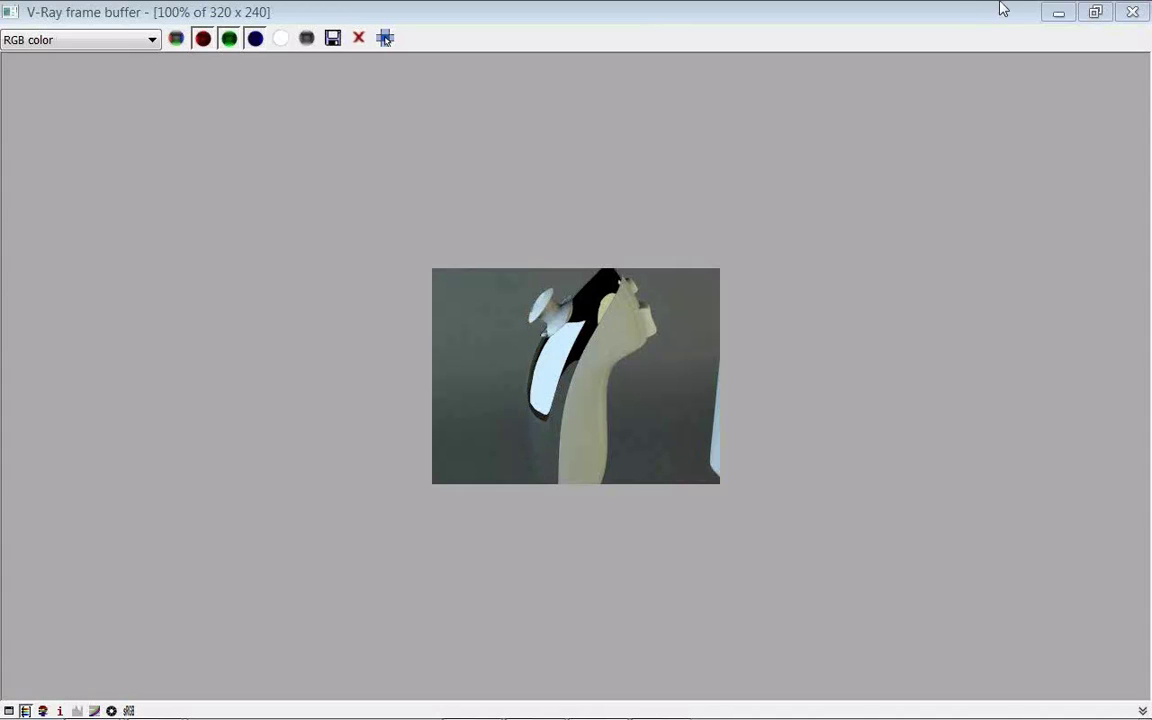
click(1135, 14)
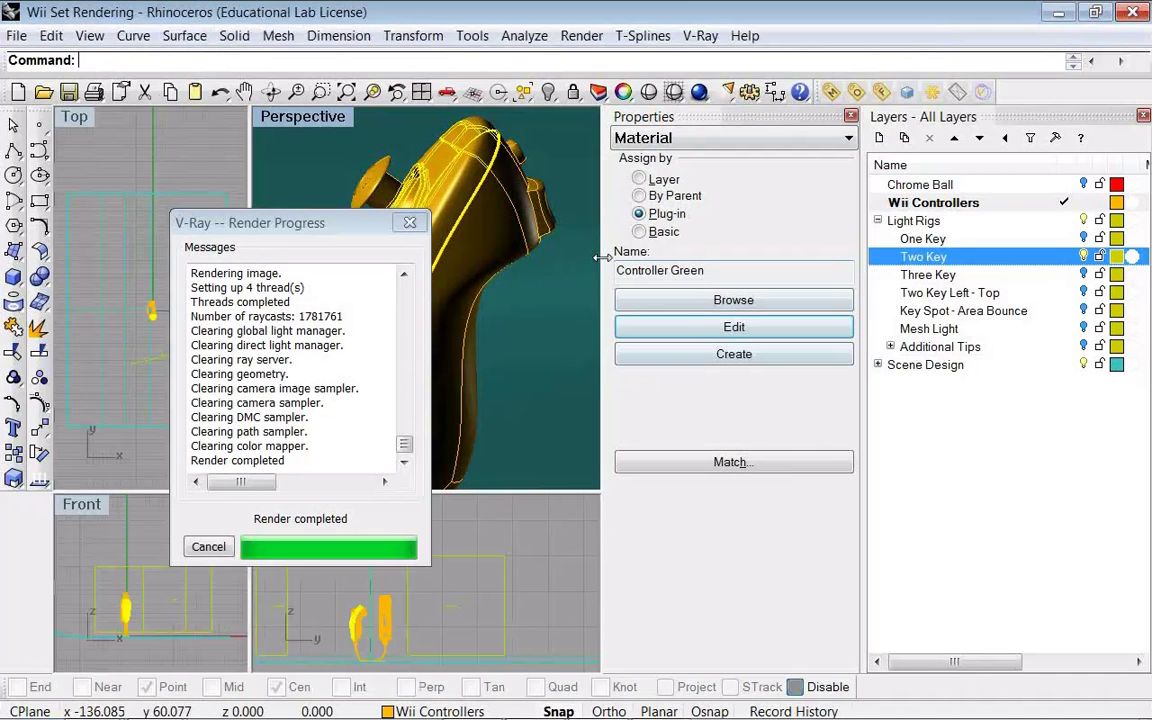
- Reopen the Controller Green material for editing and set its reflection glossiness to 0.5
click(661, 327)
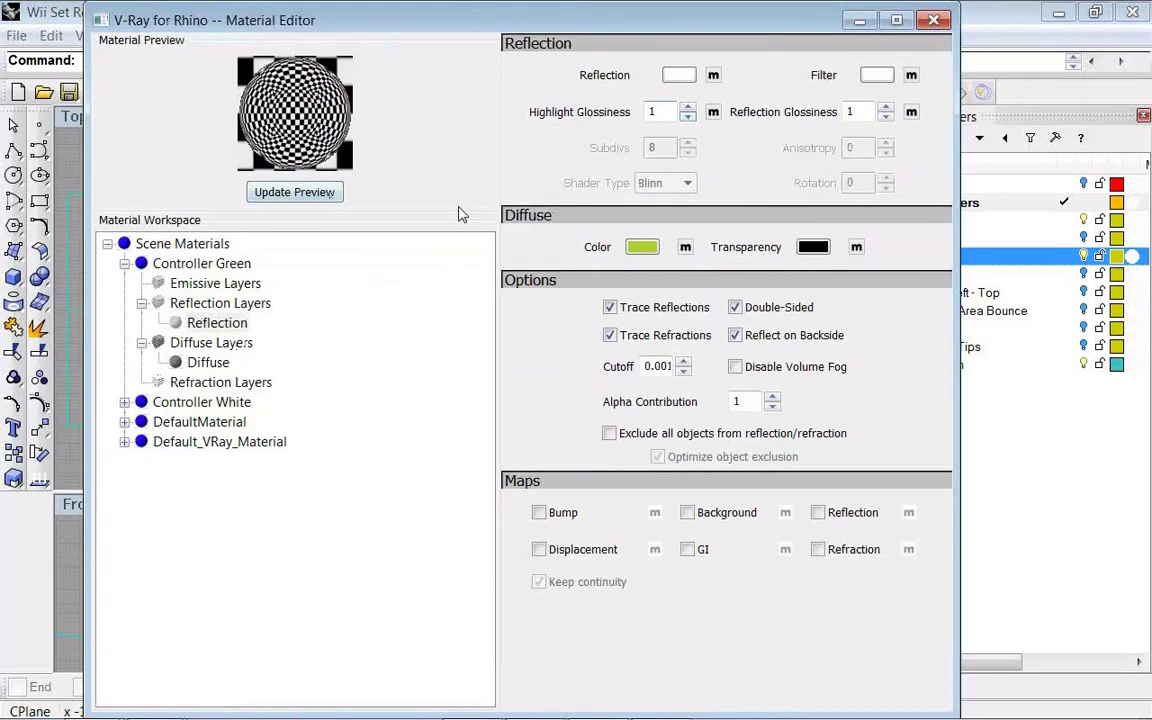
double_click(867, 112)
text(0.5)
key(Return)
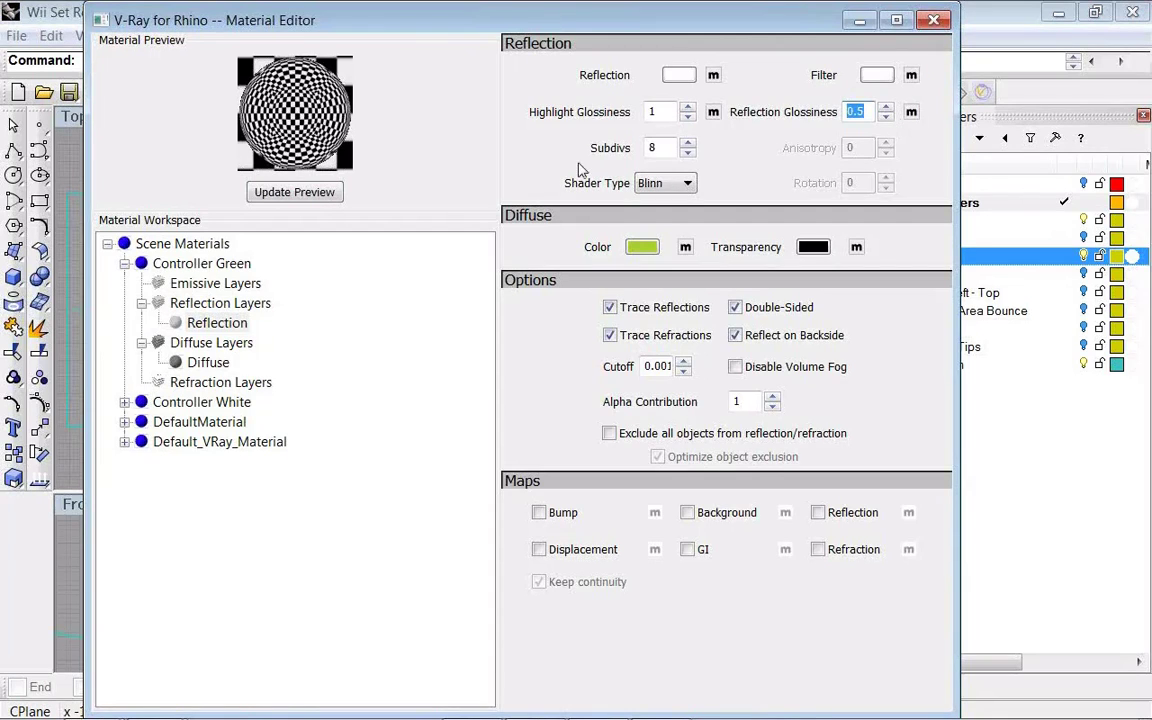
- Preview Controller Green at its current glossiness, set the reflection glossiness to 0.9 and update the material preview again
click(303, 191)
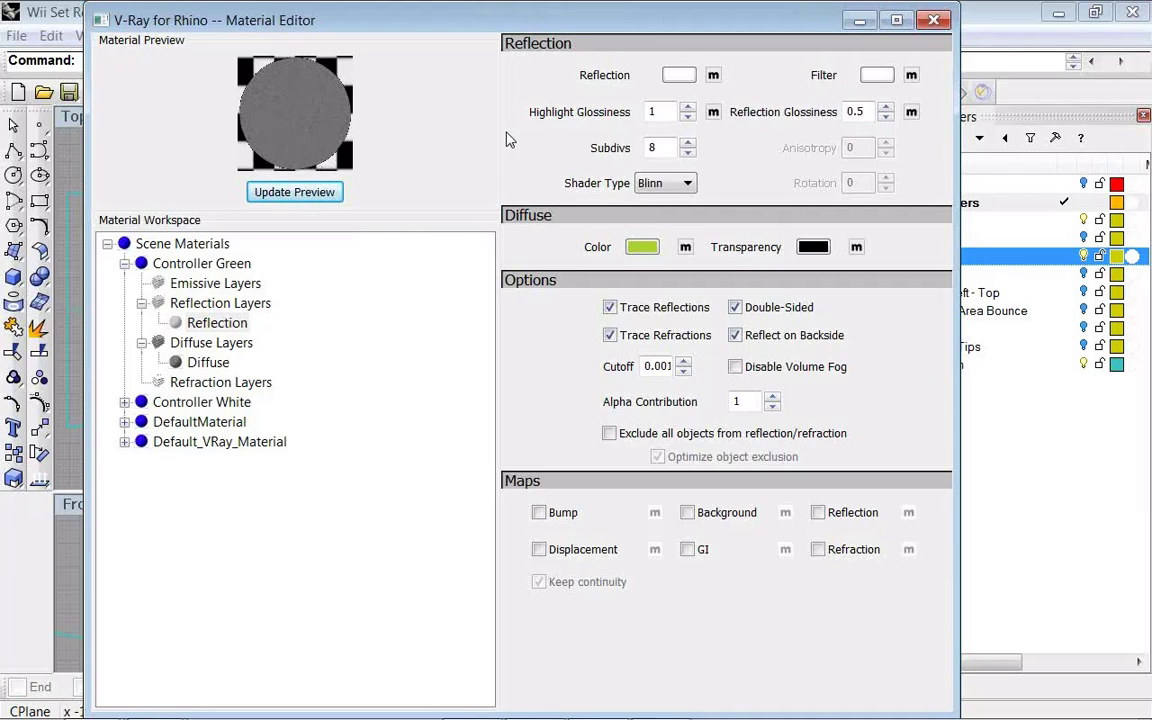
double_click(856, 112)
text(.9)
key(Return)
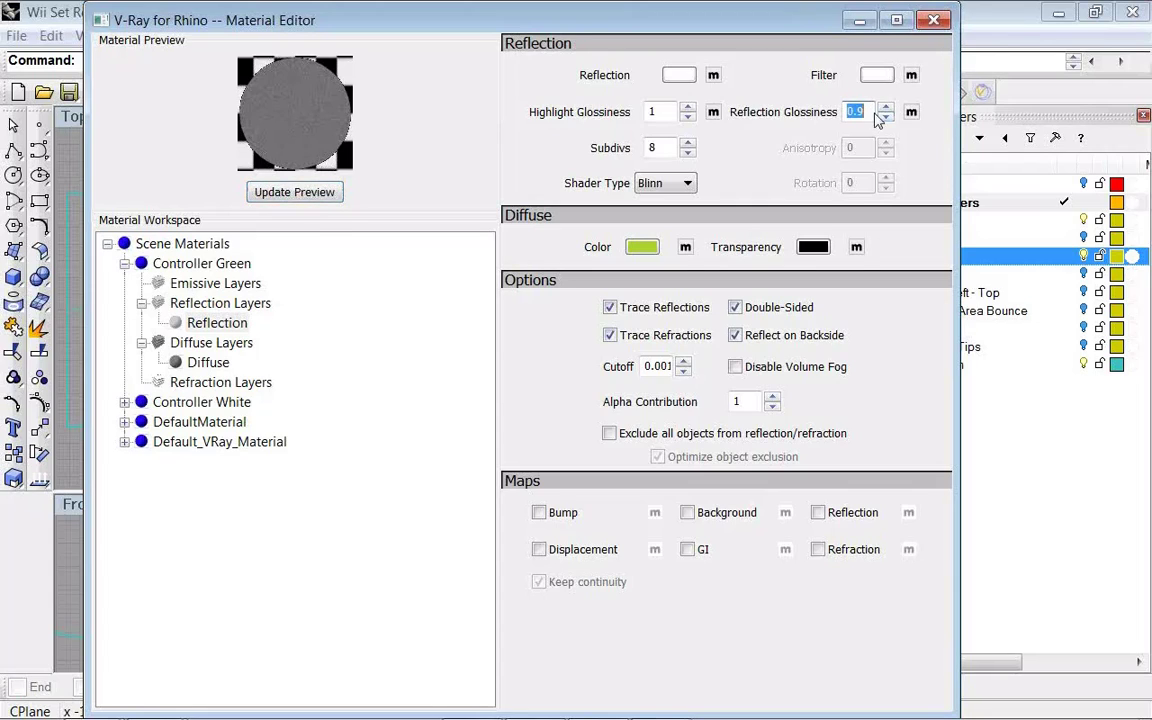
click(311, 196)
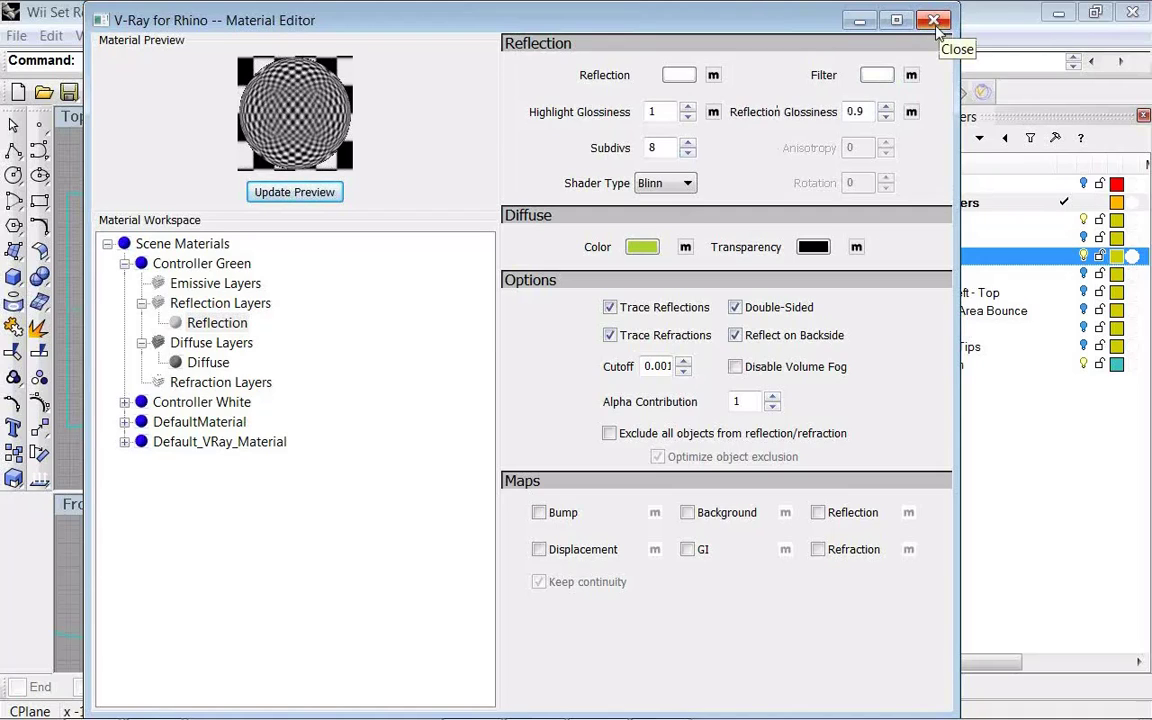
- Set the Controller Green reflection glossiness to 0.8 and test render the nunchuk, closing the rendered image
click(869, 110)
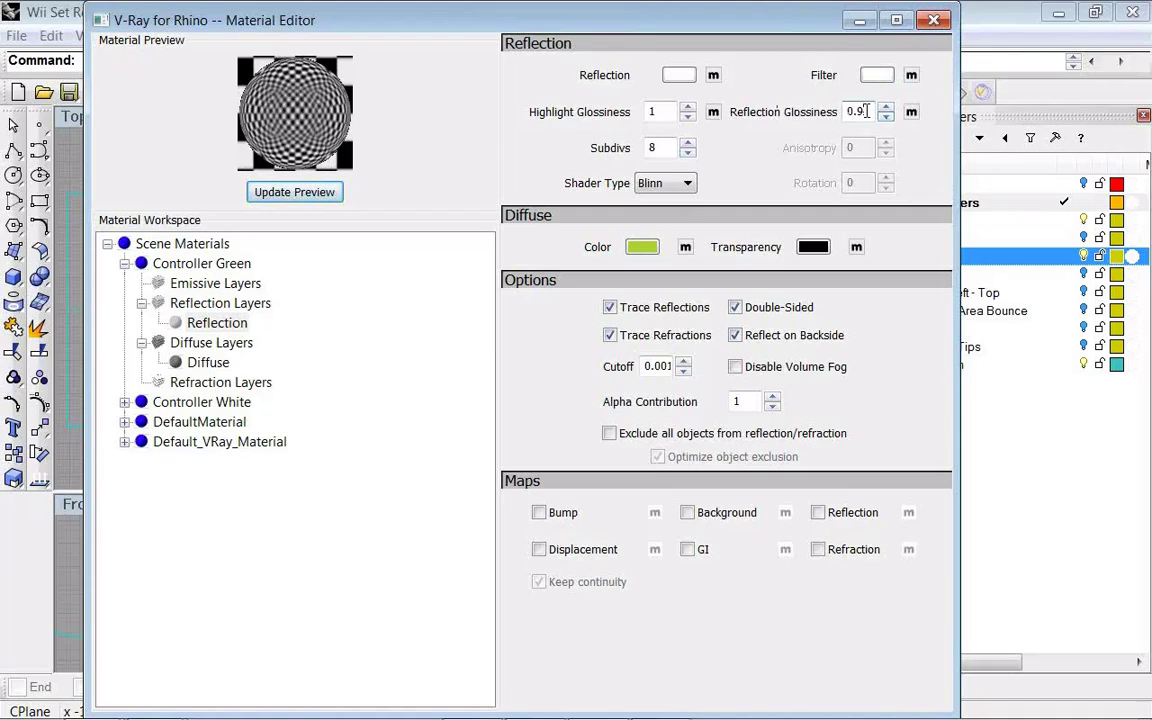
key(BackSpace)
text(8)
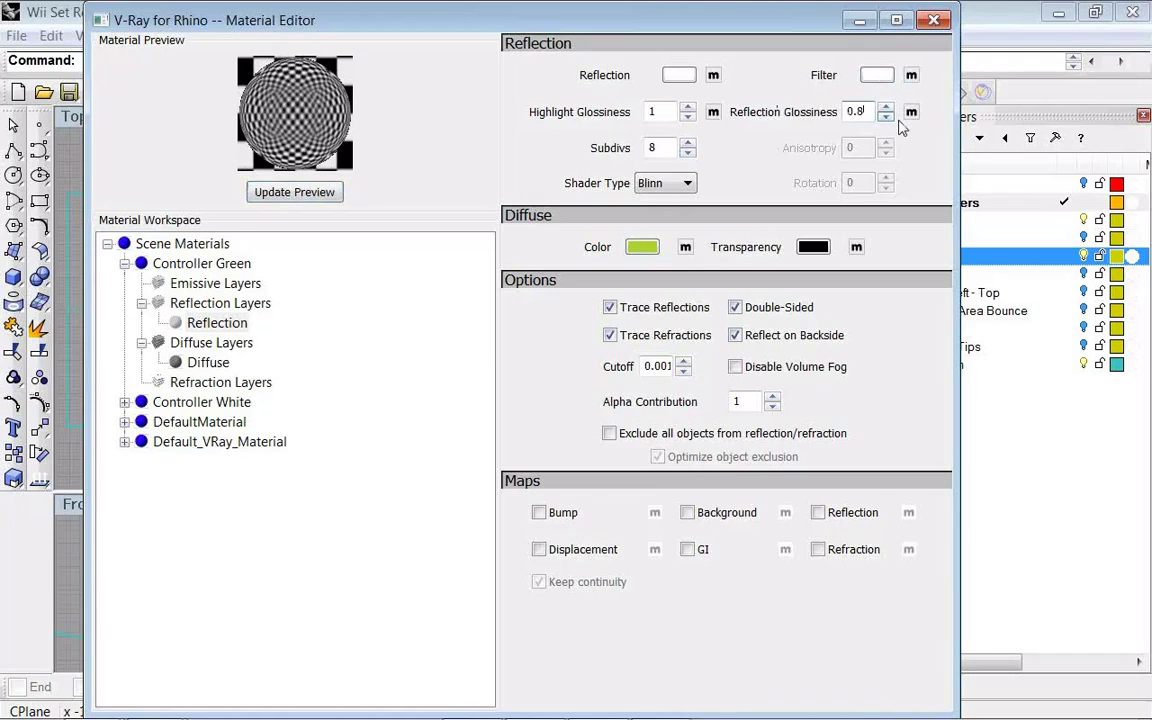
click(933, 20)
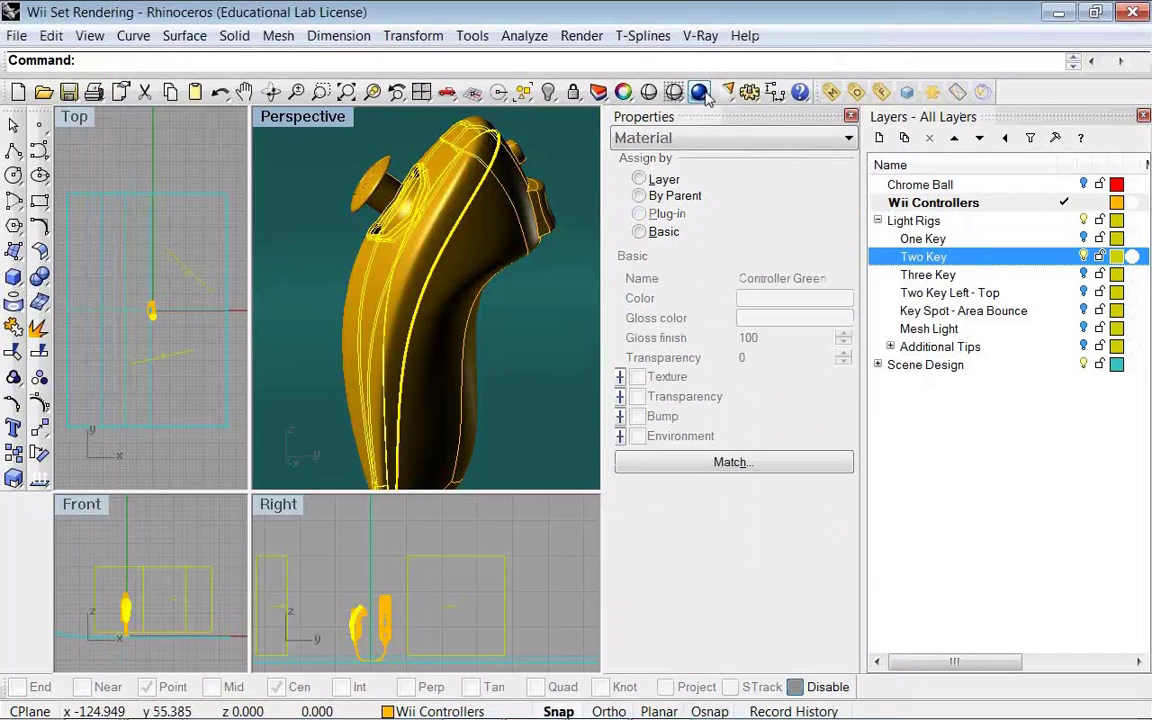
click(704, 96)
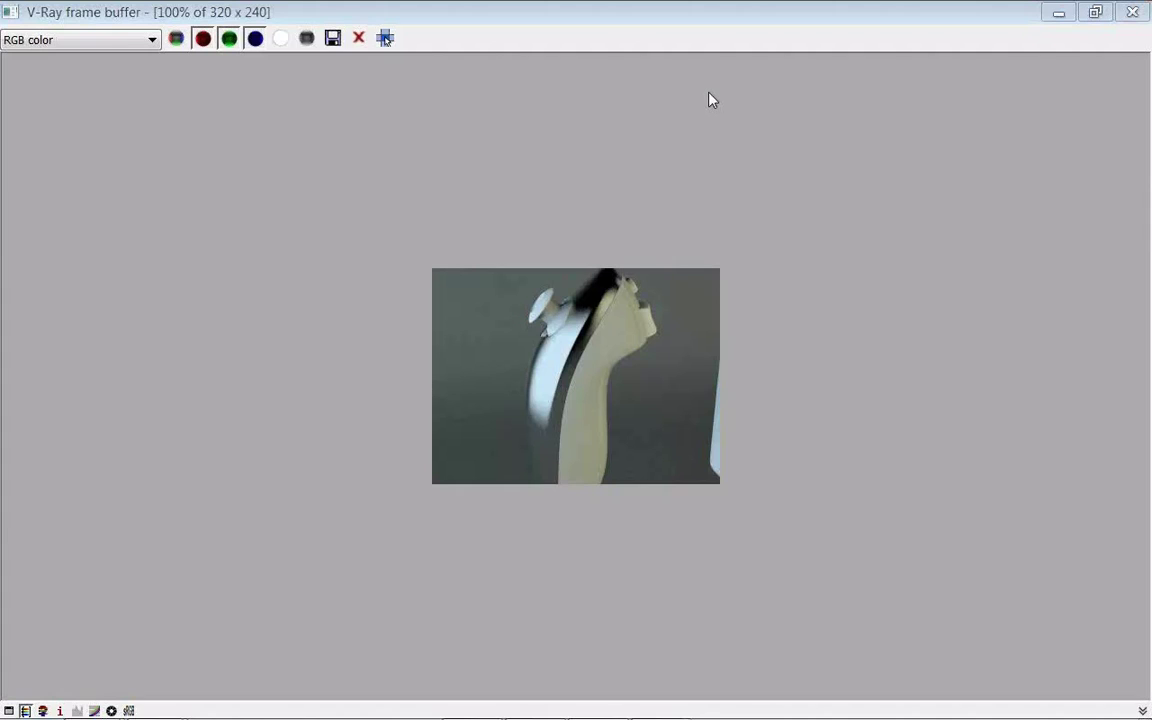
click(1130, 14)
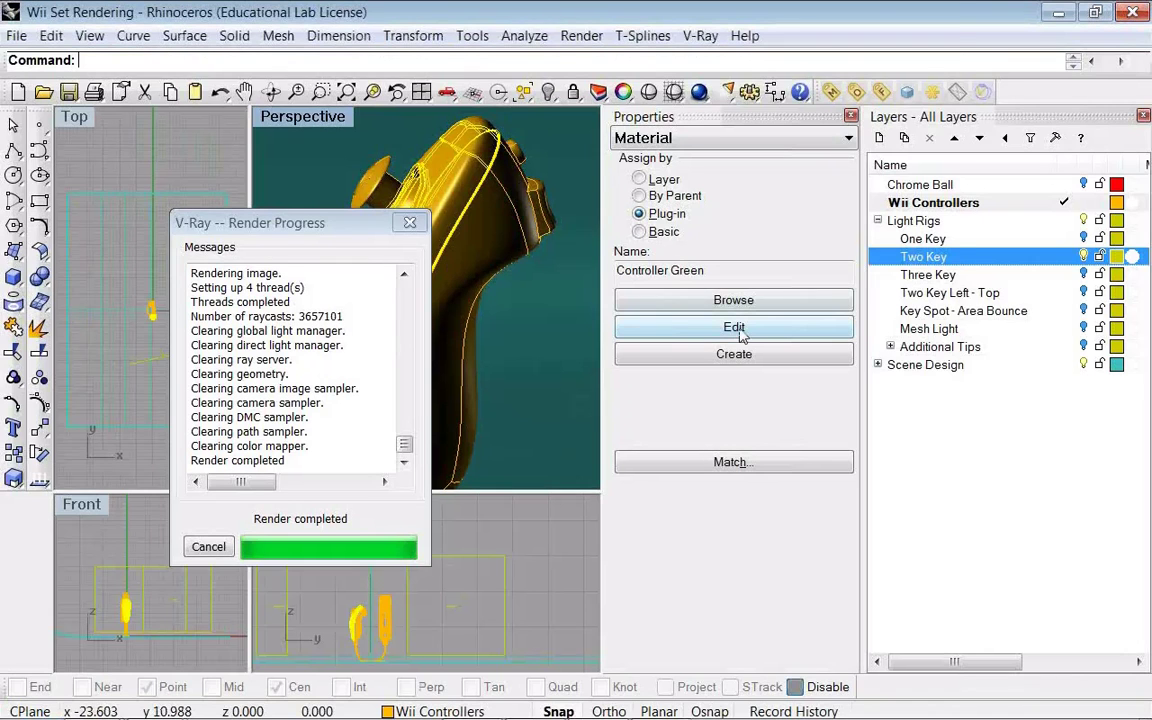
- Reopen the Controller Green material for editing and apply a Fresnel map to its reflection
click(733, 327)
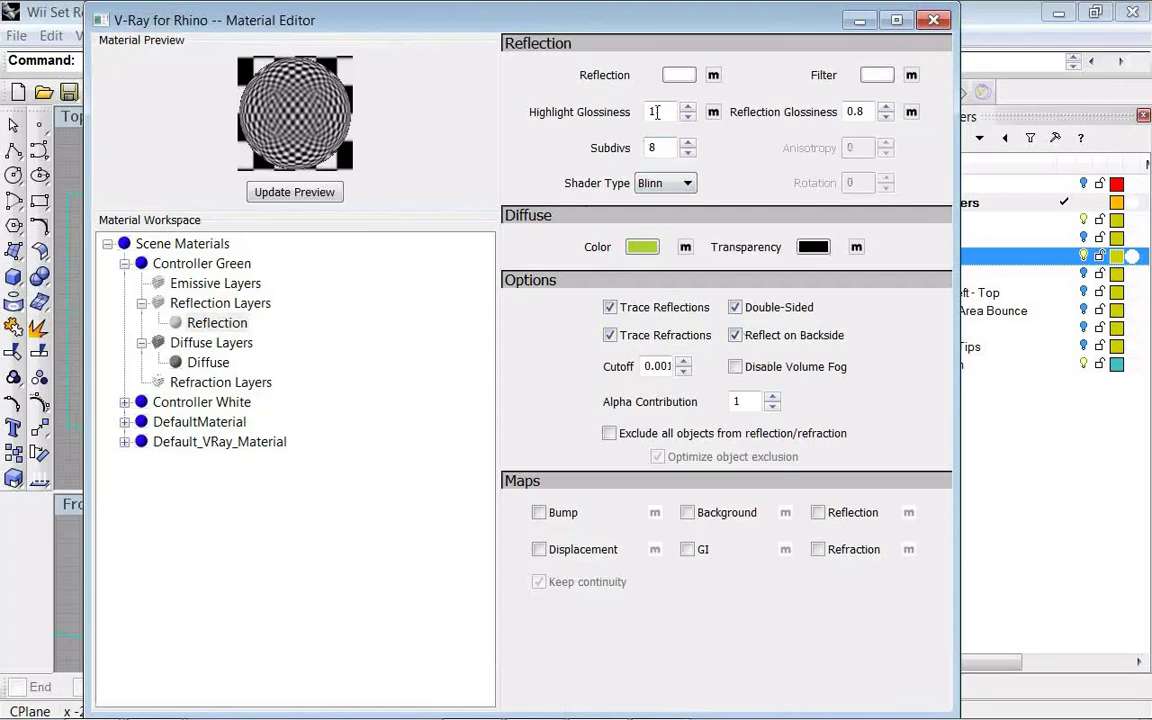
click(713, 76)
click(429, 368)
key(Down)
key(Down)
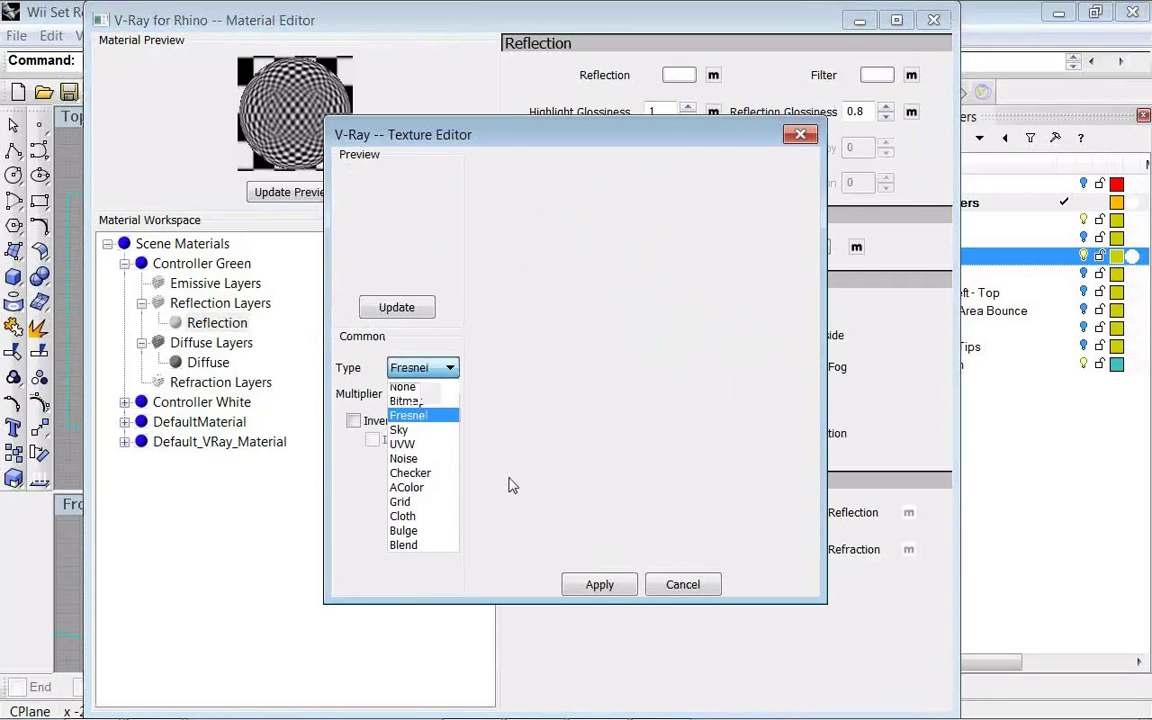
key(Return)
click(599, 584)
- Set the Controller Green reflection glossiness to 1 and update the material preview
double_click(858, 112)
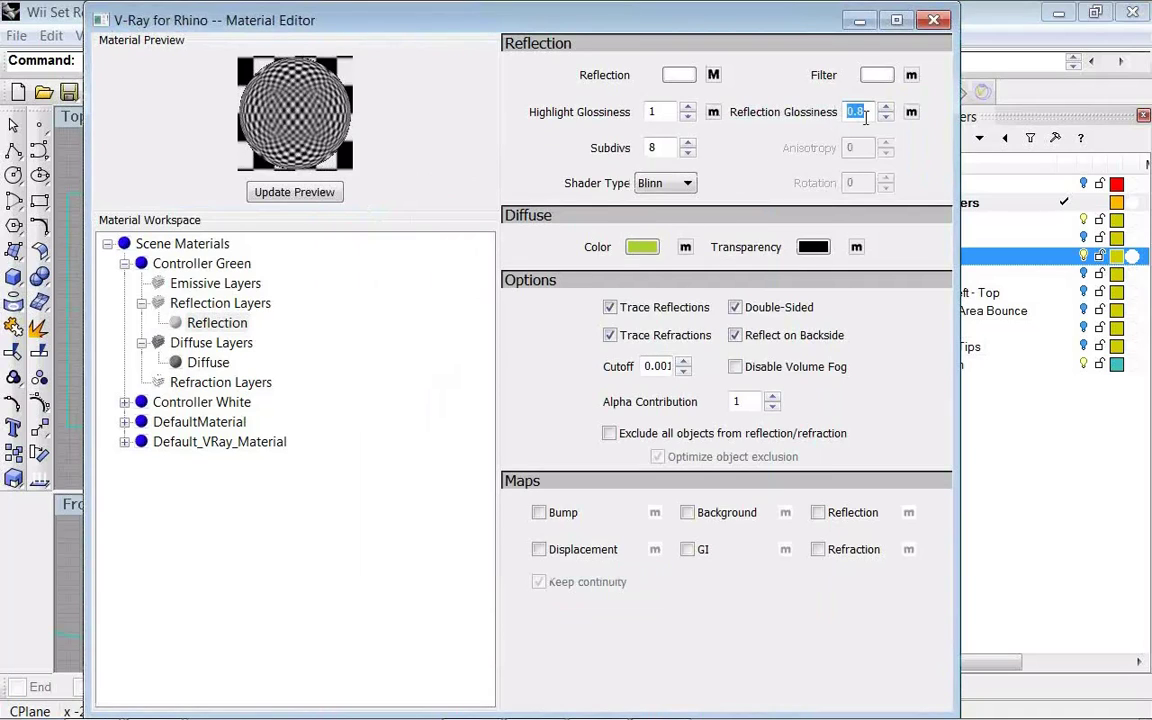
text(1)
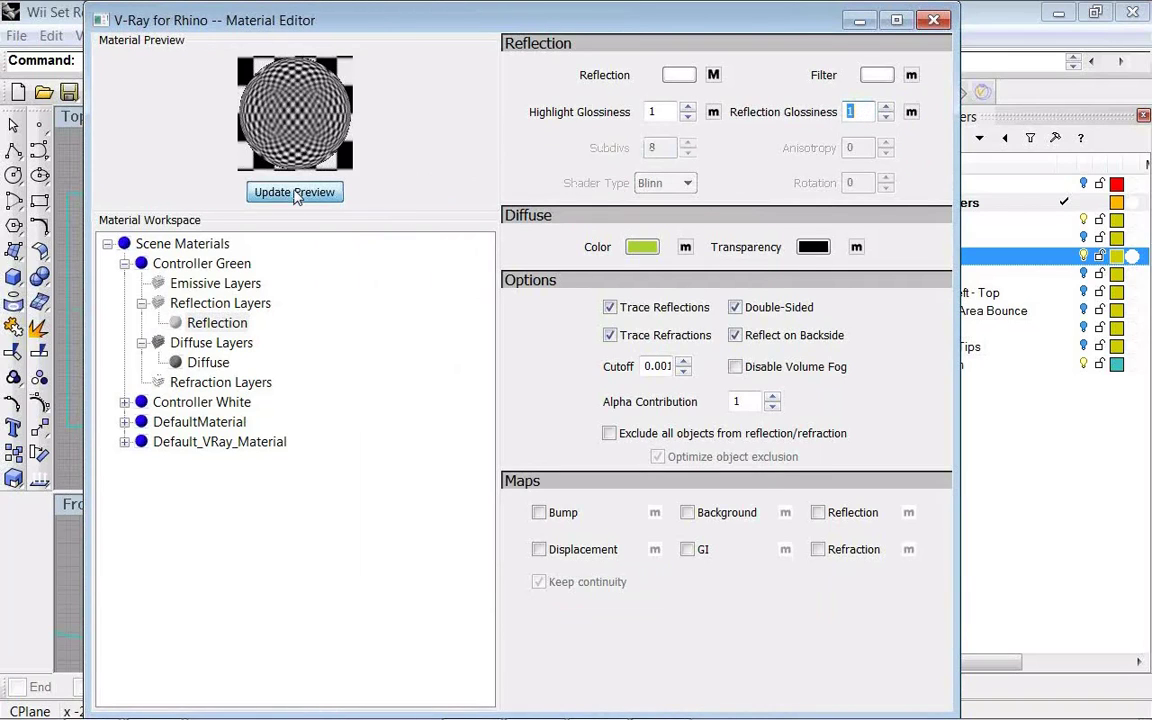
click(295, 193)
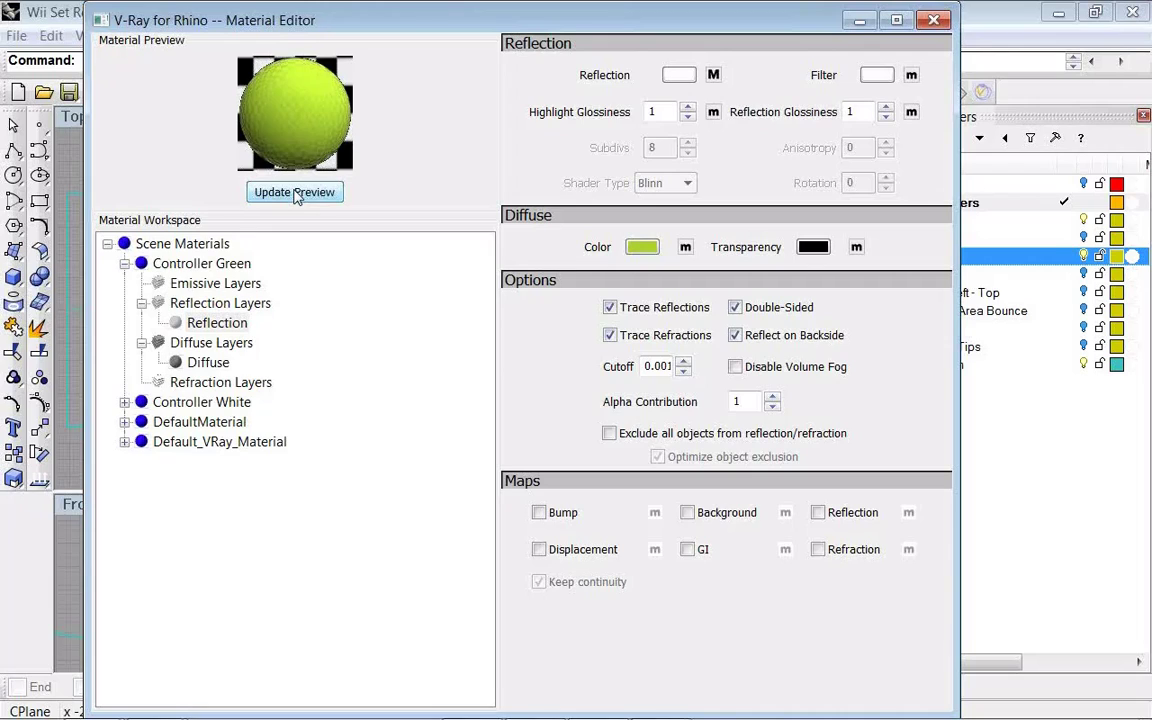
- Try a highlight glossiness of 0.1 on Controller Green and update the material preview
double_click(655, 112)
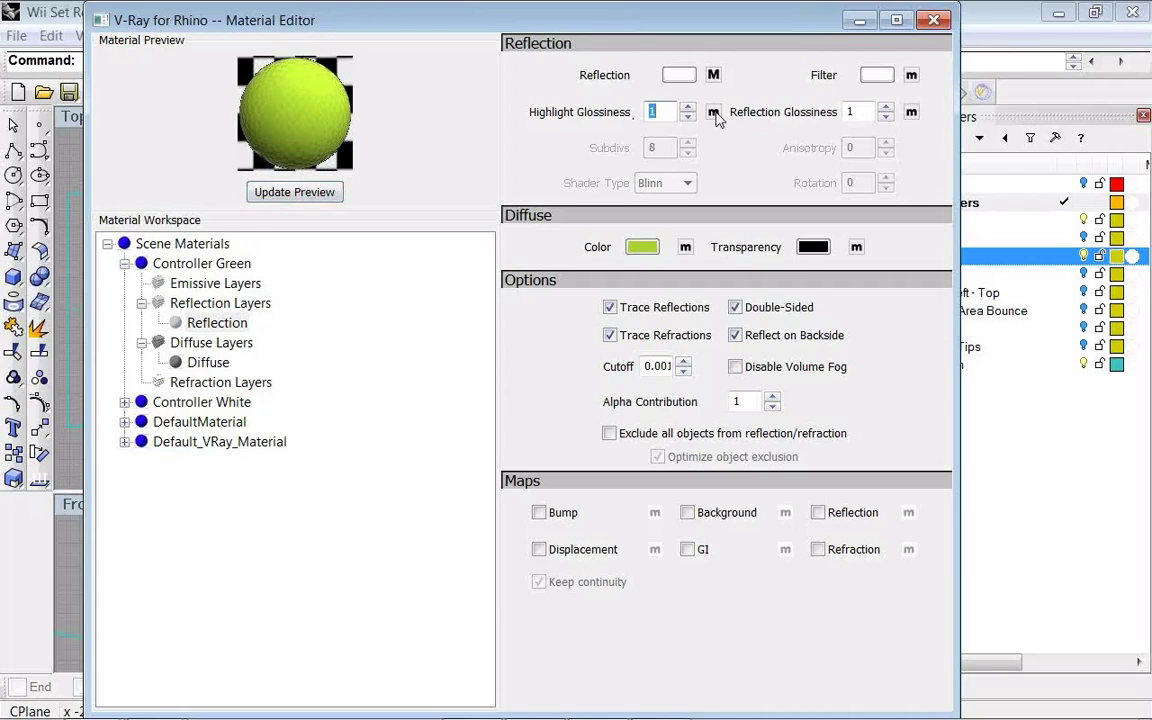
text(0.1)
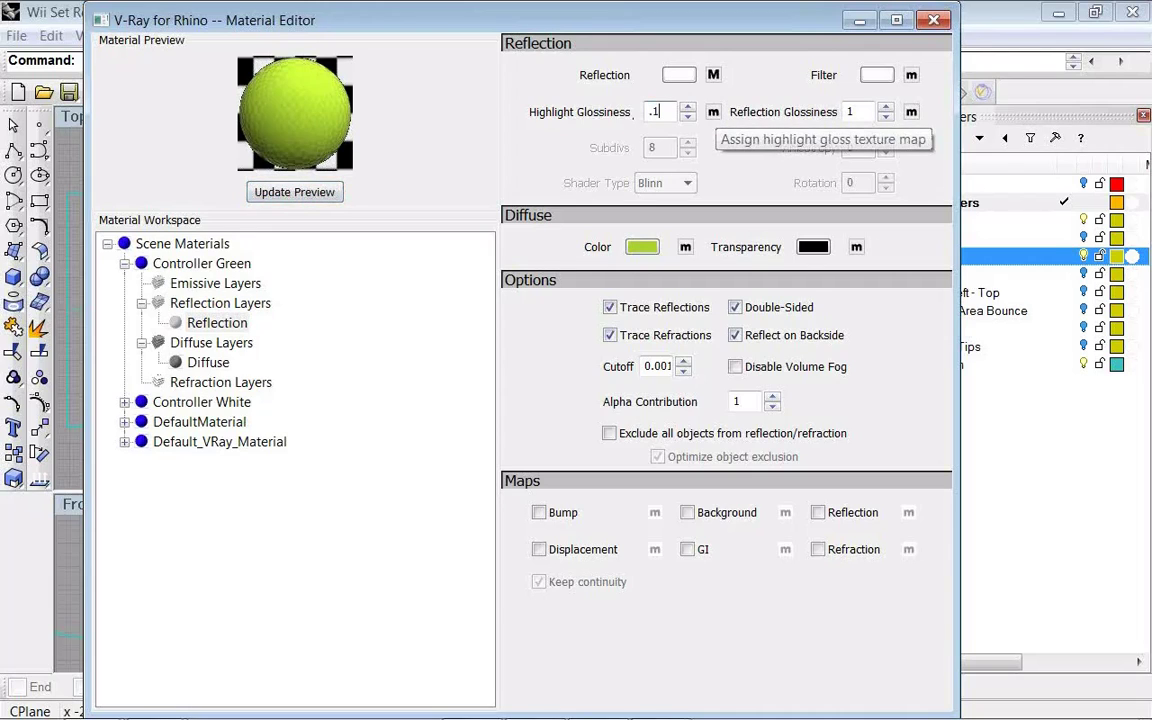
key(Return)
click(300, 192)
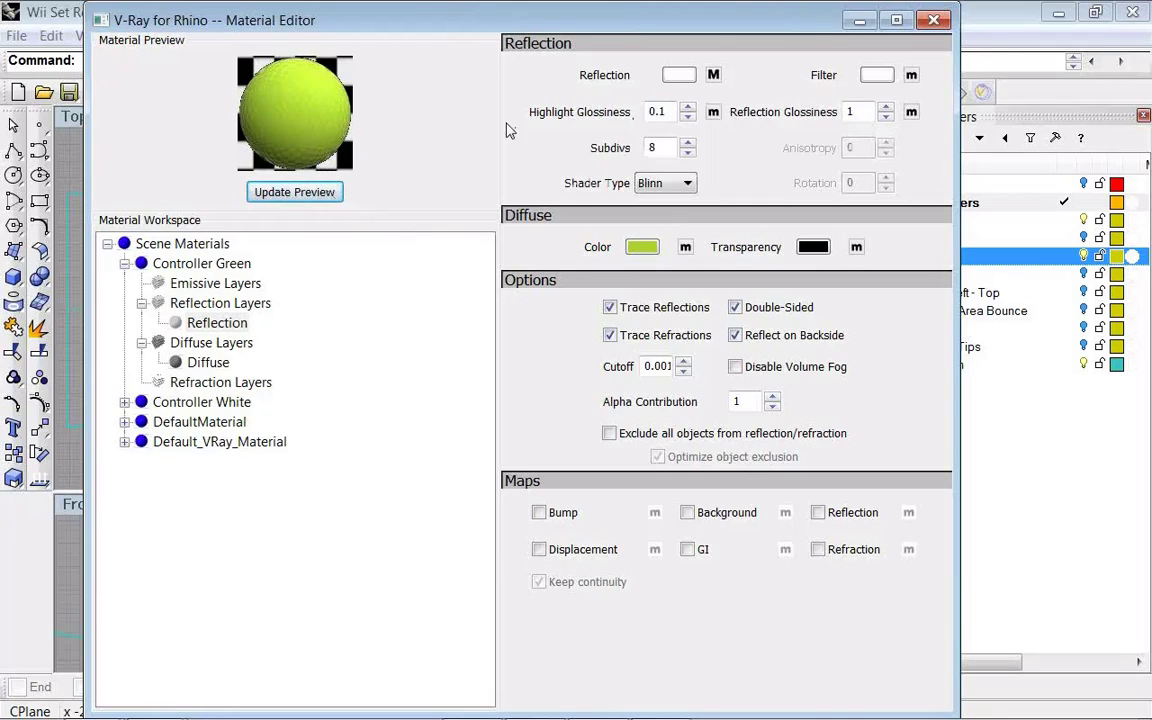
- Reset the Controller Green highlight glossiness to 1, then close the material editor and the render progress window
click(662, 110)
key(BackSpace)
key(BackSpace)
key(BackSpace)
text(1)
key(Return)
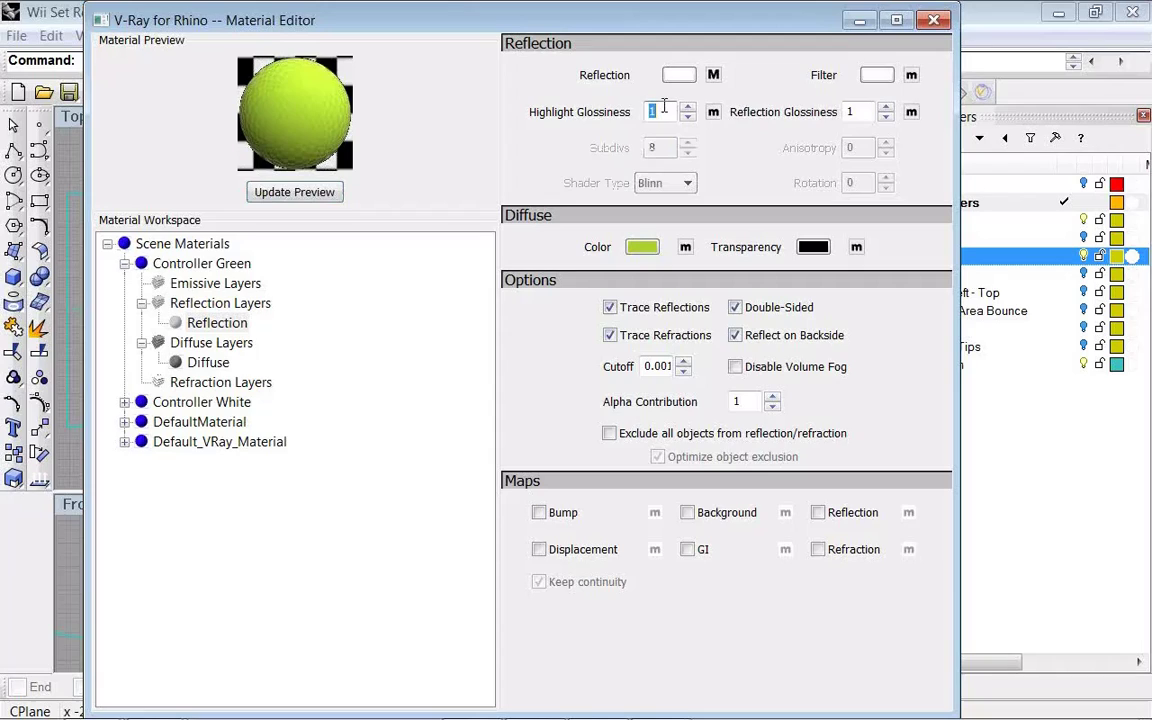
click(934, 21)
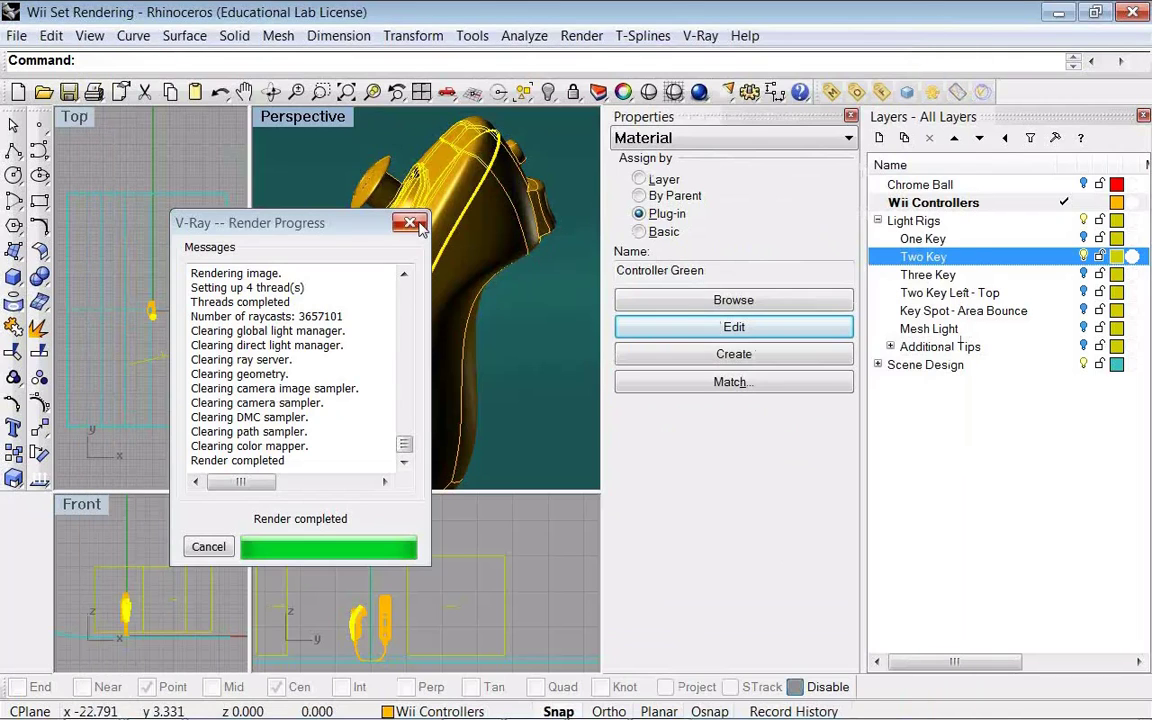
click(410, 222)
- Frame the whole nunchuk and remote from the front in the Perspective view and test render them, closing the render windows
scroll(415, 205, down, 3)
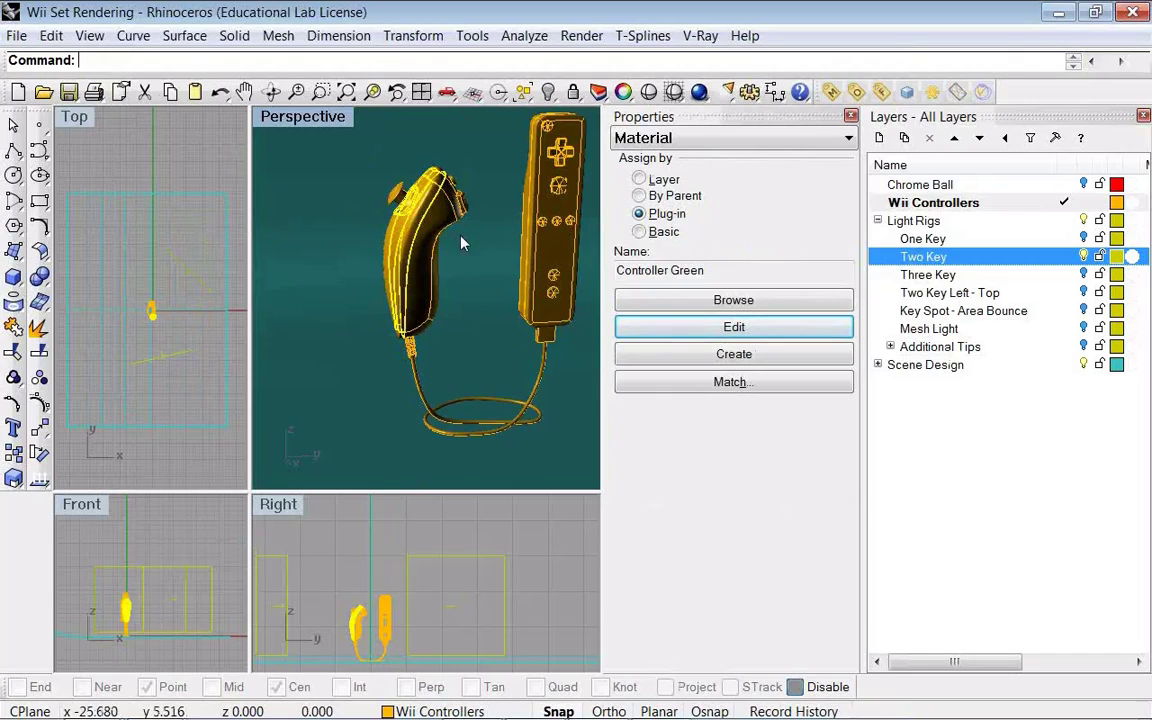
right_drag(414, 212, 443, 259)
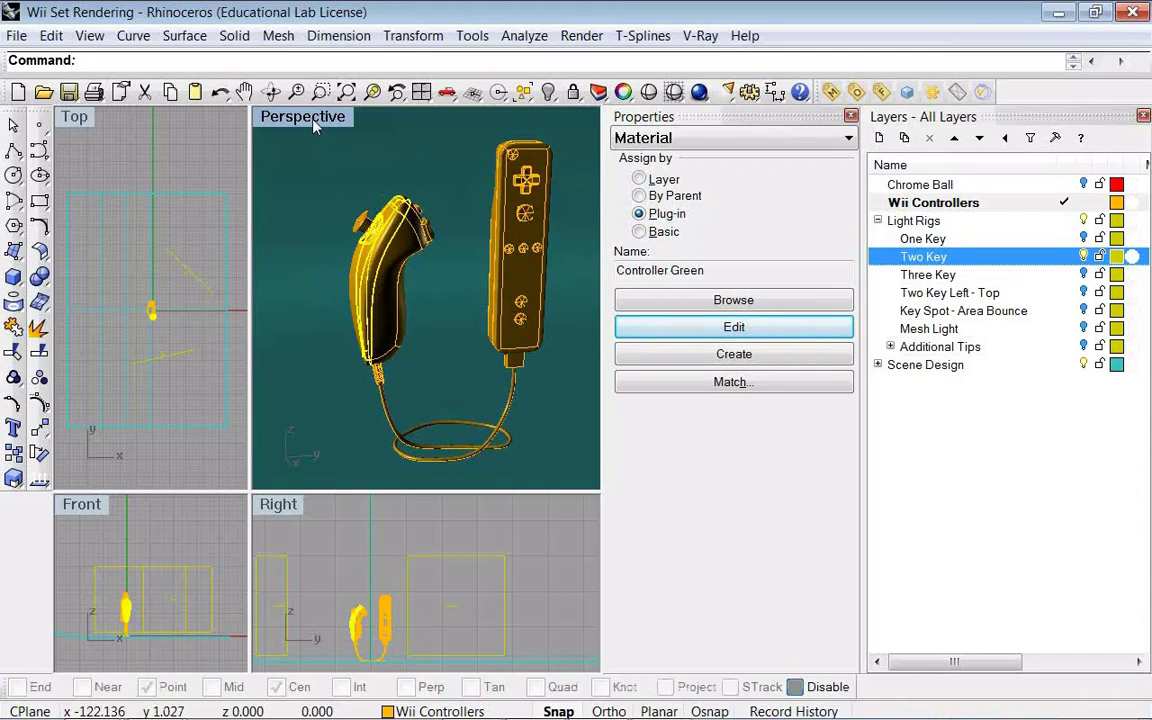
key(Return)
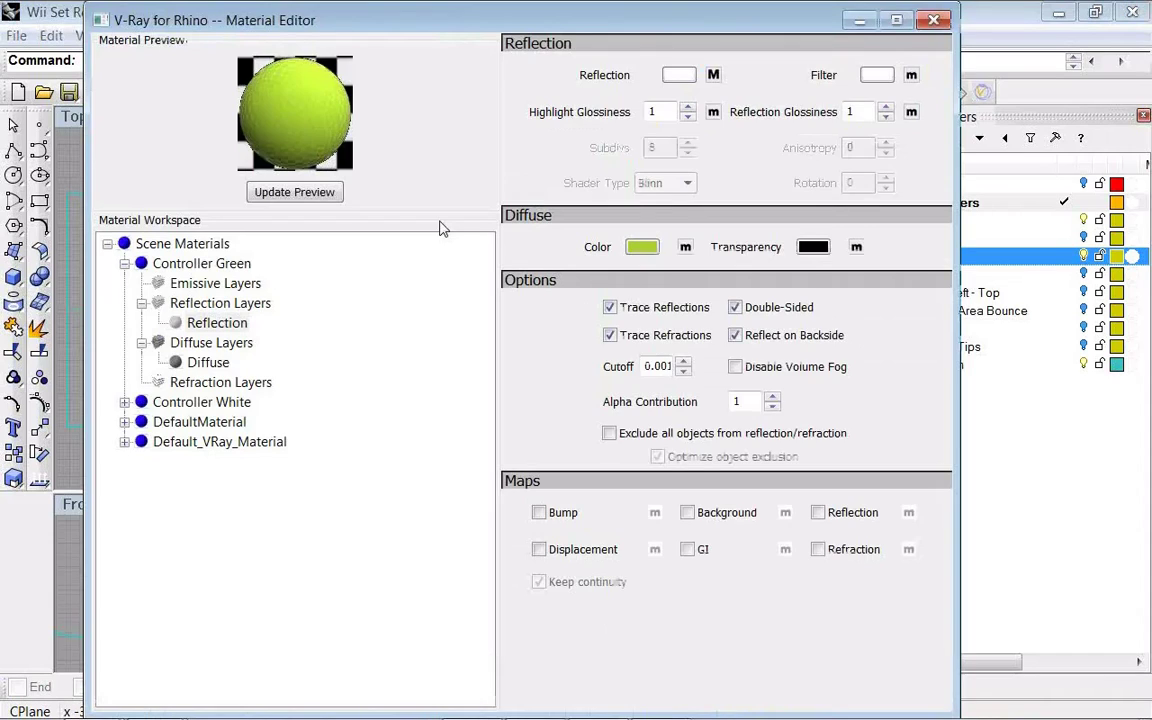
click(933, 20)
scroll(367, 160, down, 5)
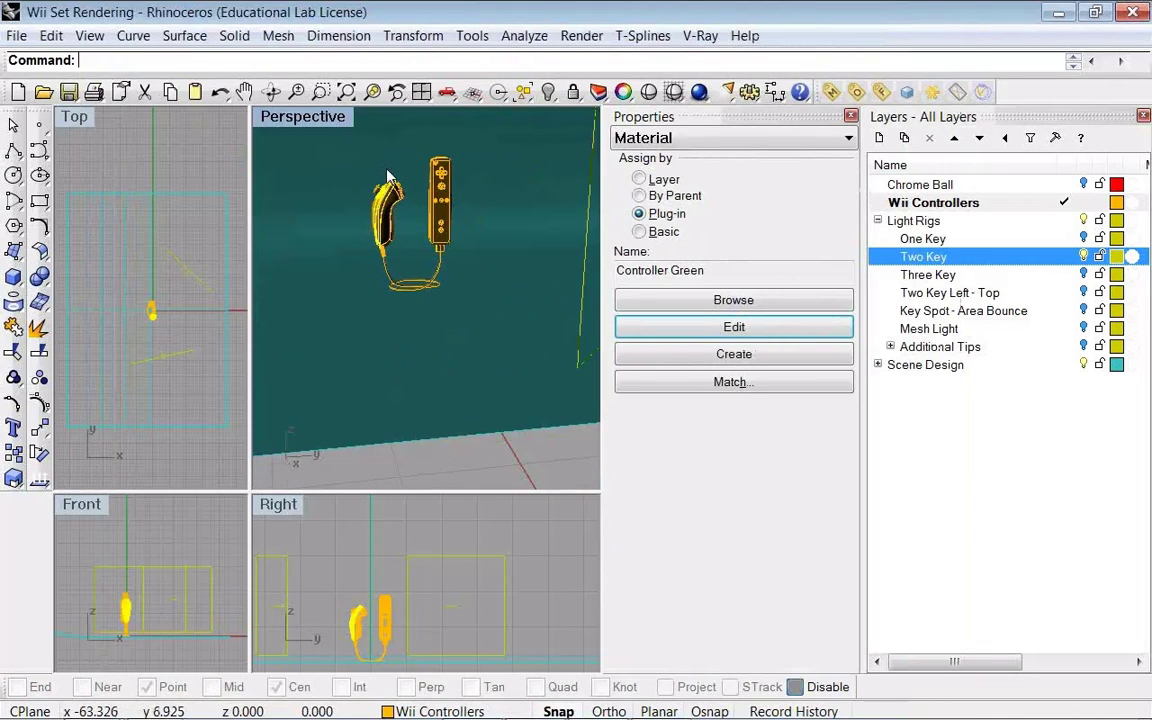
scroll(405, 197, down, 3)
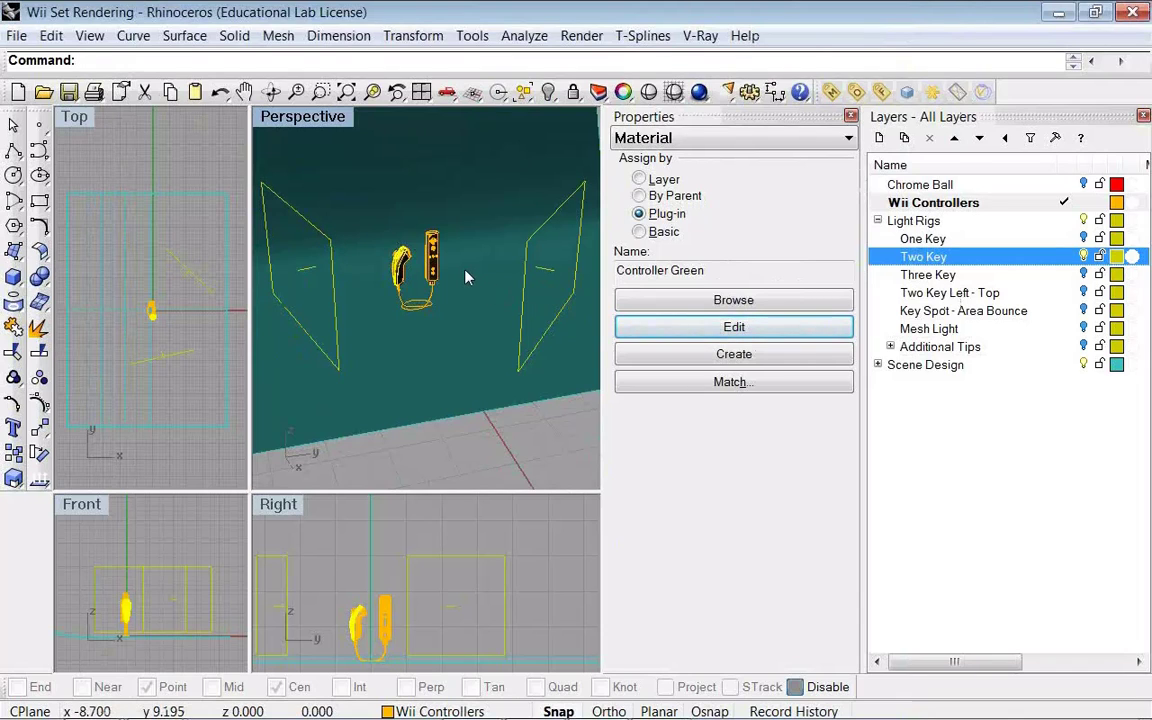
click(882, 92)
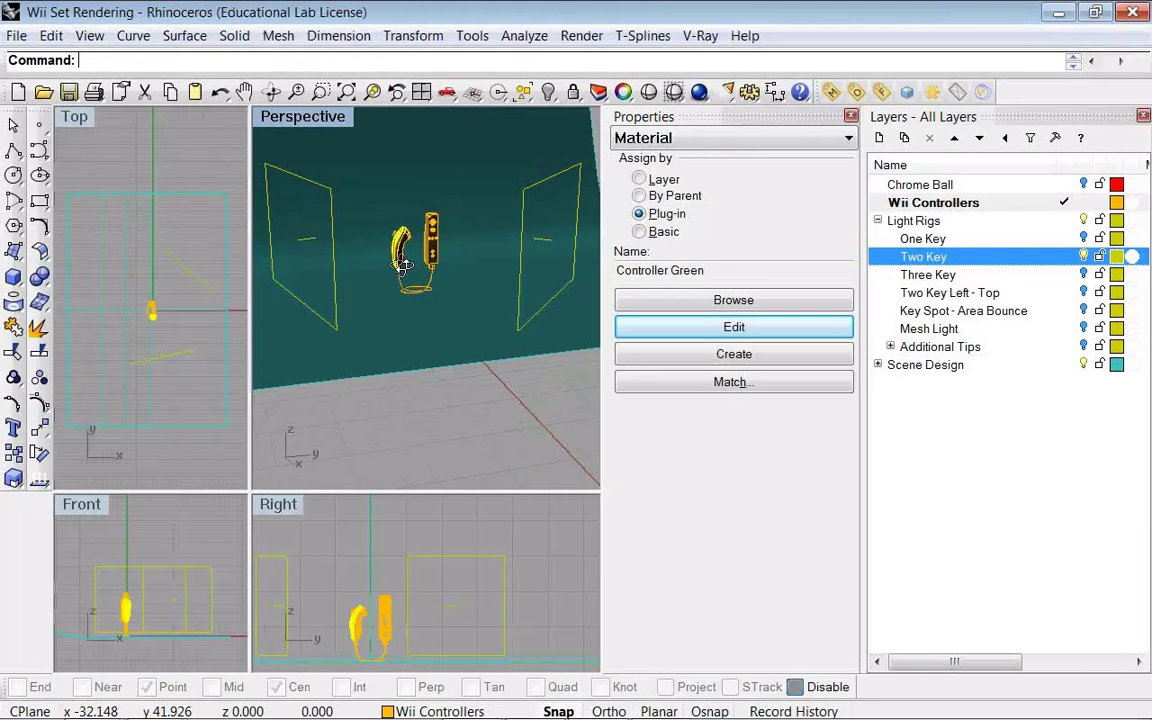
scroll(401, 263, up, 5)
scroll(426, 263, up, 3)
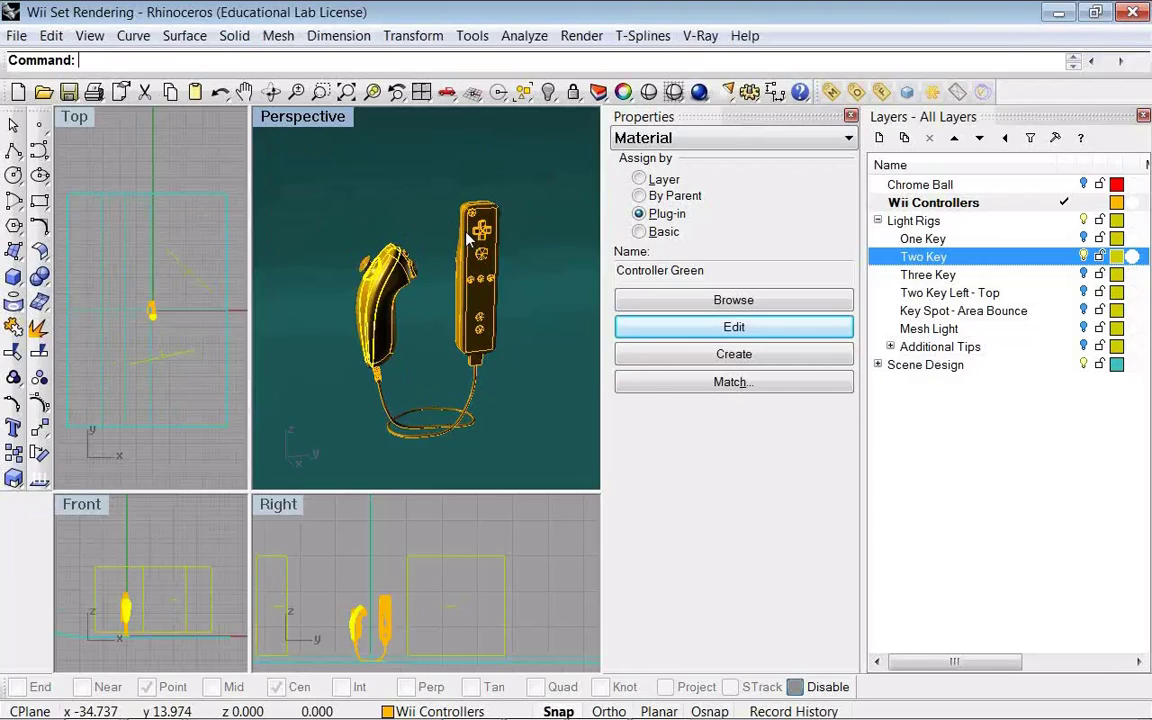
click(701, 97)
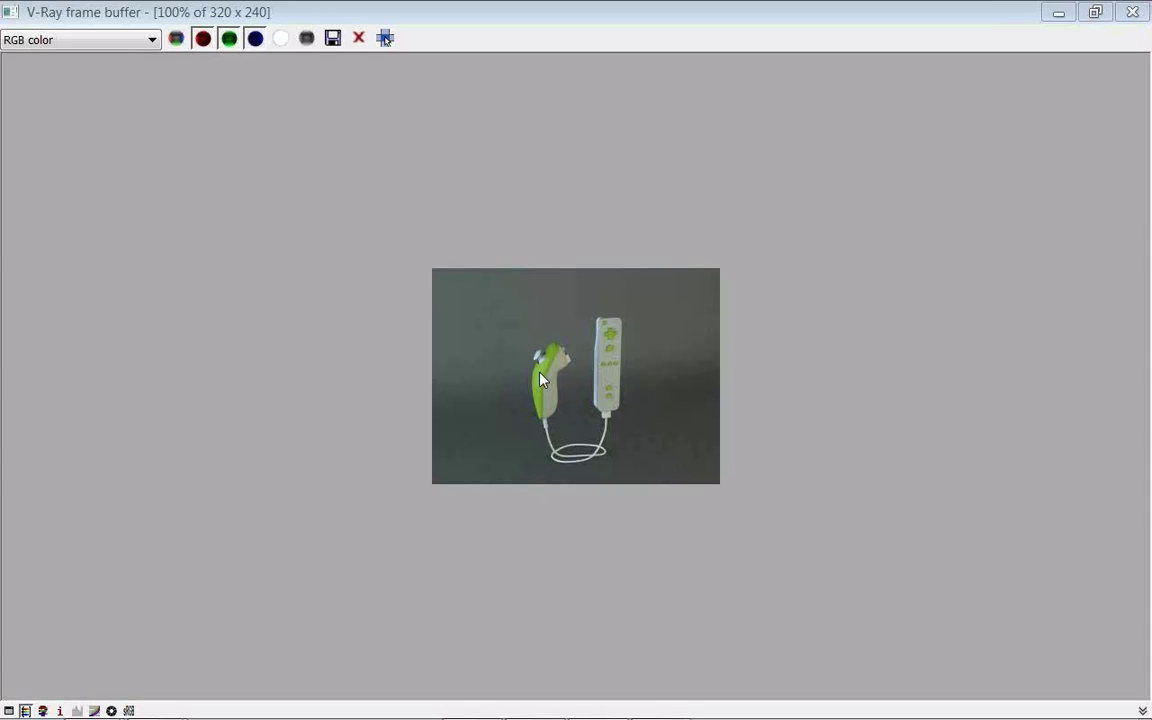
click(1133, 14)
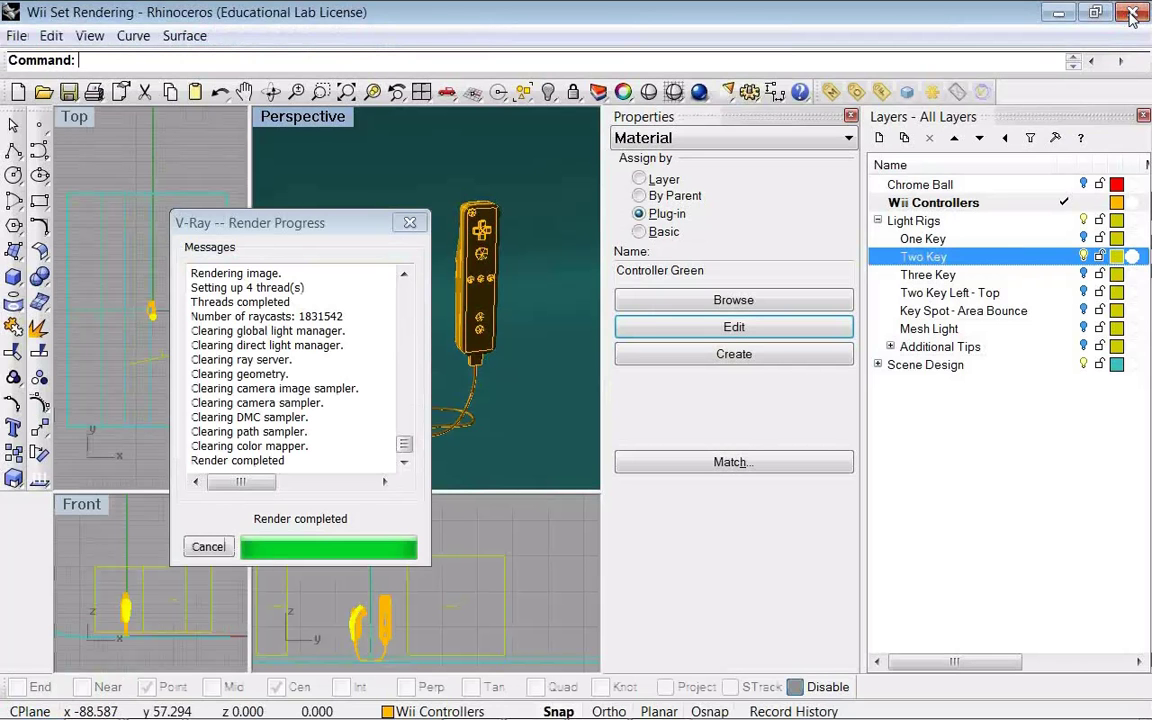
click(409, 223)
- Test render the nunchuk and remote from behind in the Perspective view, closing the render windows
right_drag(312, 183, 440, 250)
scroll(409, 237, up, 5)
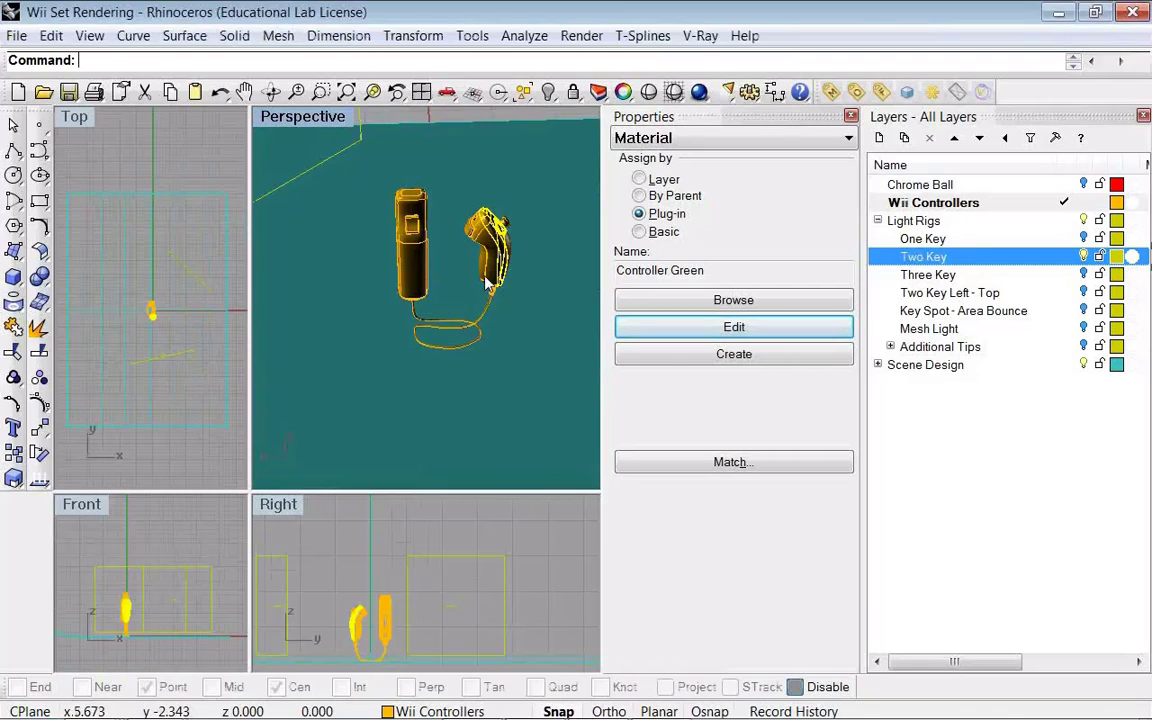
scroll(449, 273, up, 1)
shift+right_drag(449, 273, 415, 262)
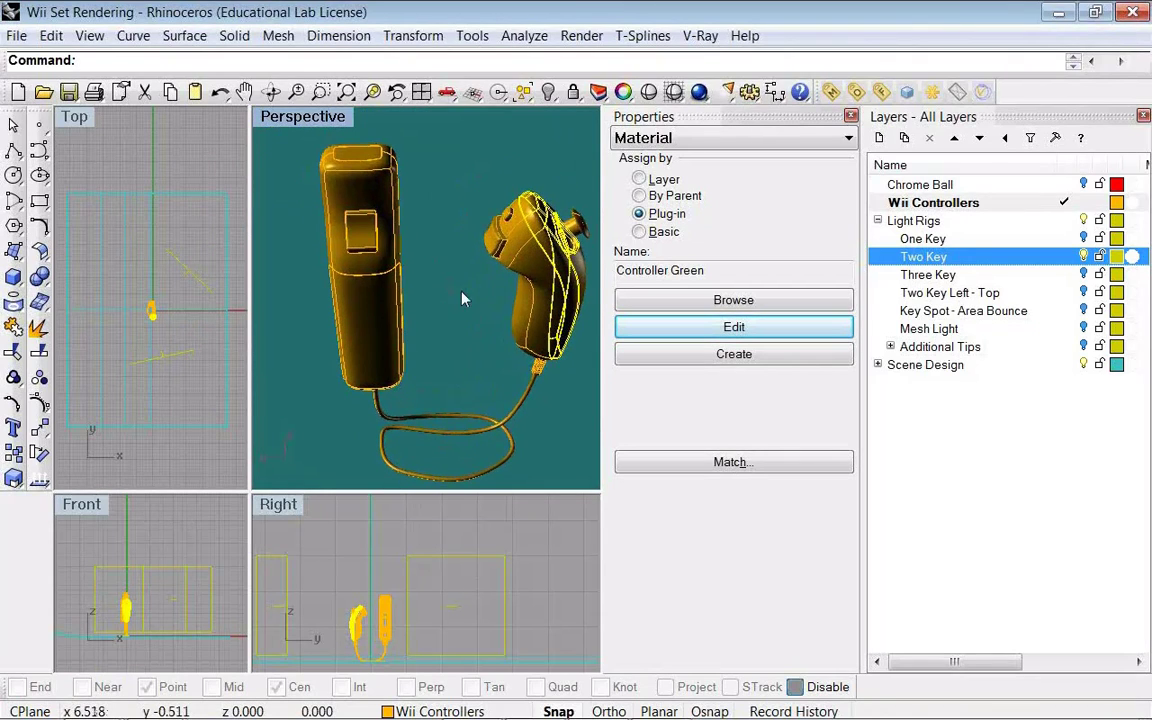
click(697, 93)
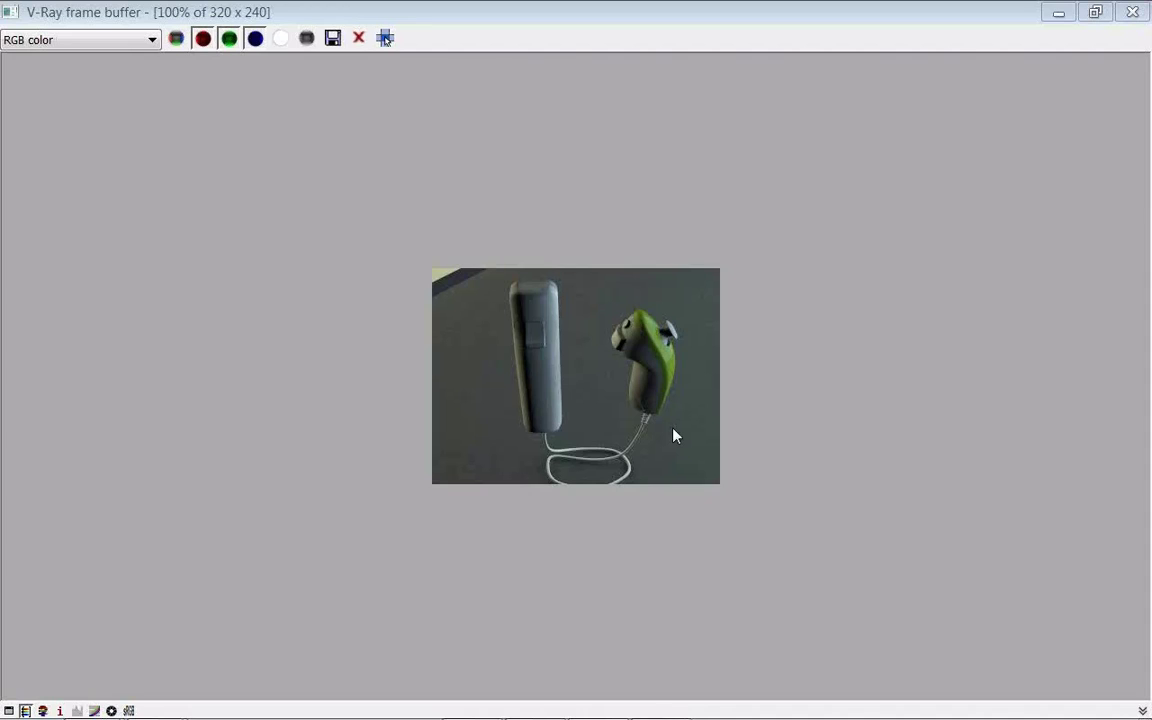
click(1132, 13)
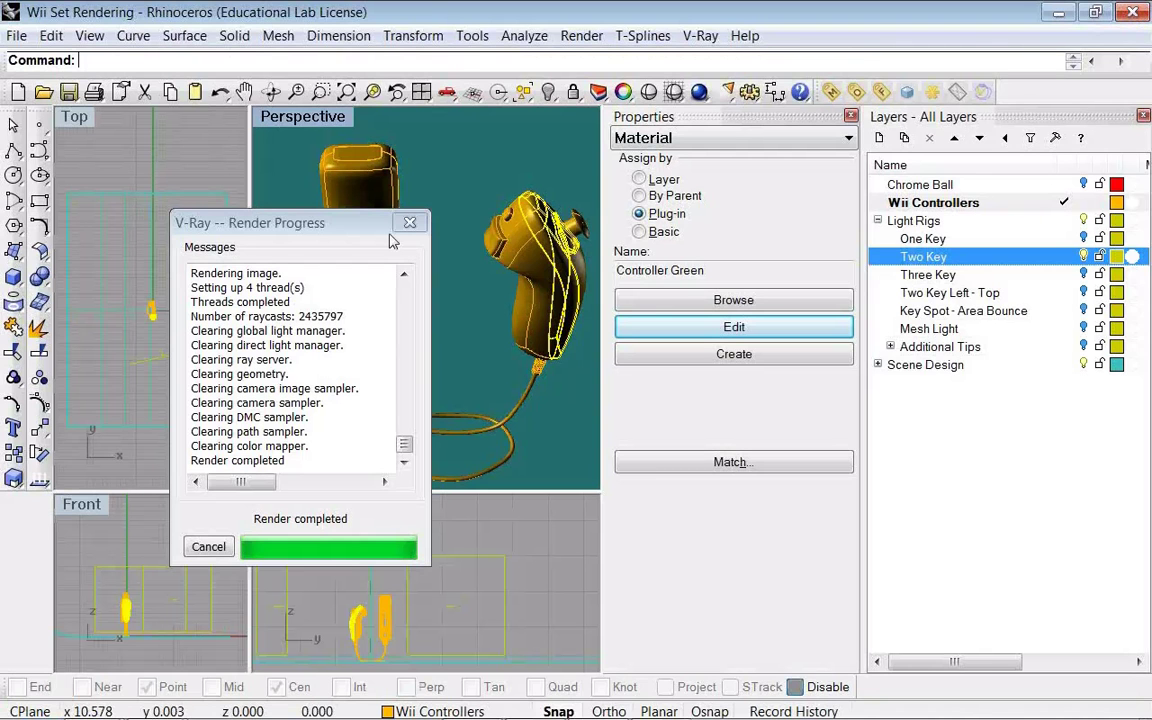
click(409, 222)
- Return the Perspective view to the controllers' front and set the intensity multiplier of the Two Key rig's lower light in the Top view to 1.6
right_drag(400, 250, 380, 272)
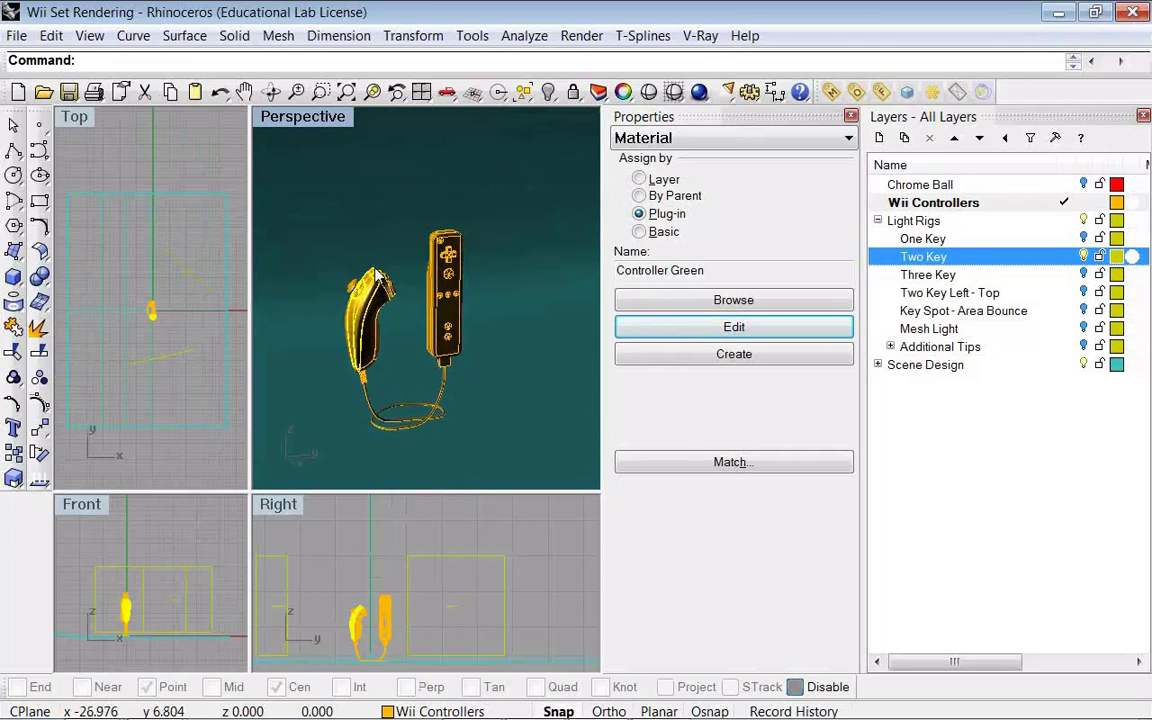
click(176, 355)
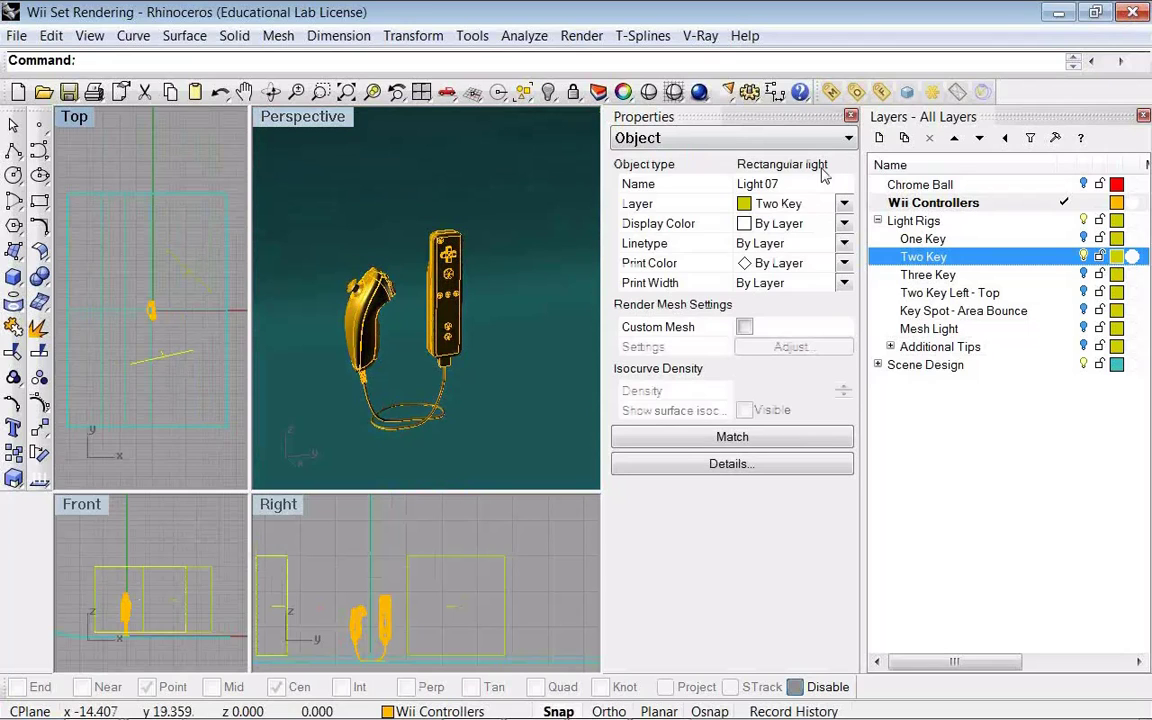
click(822, 170)
double_click(768, 243)
text(1.6)
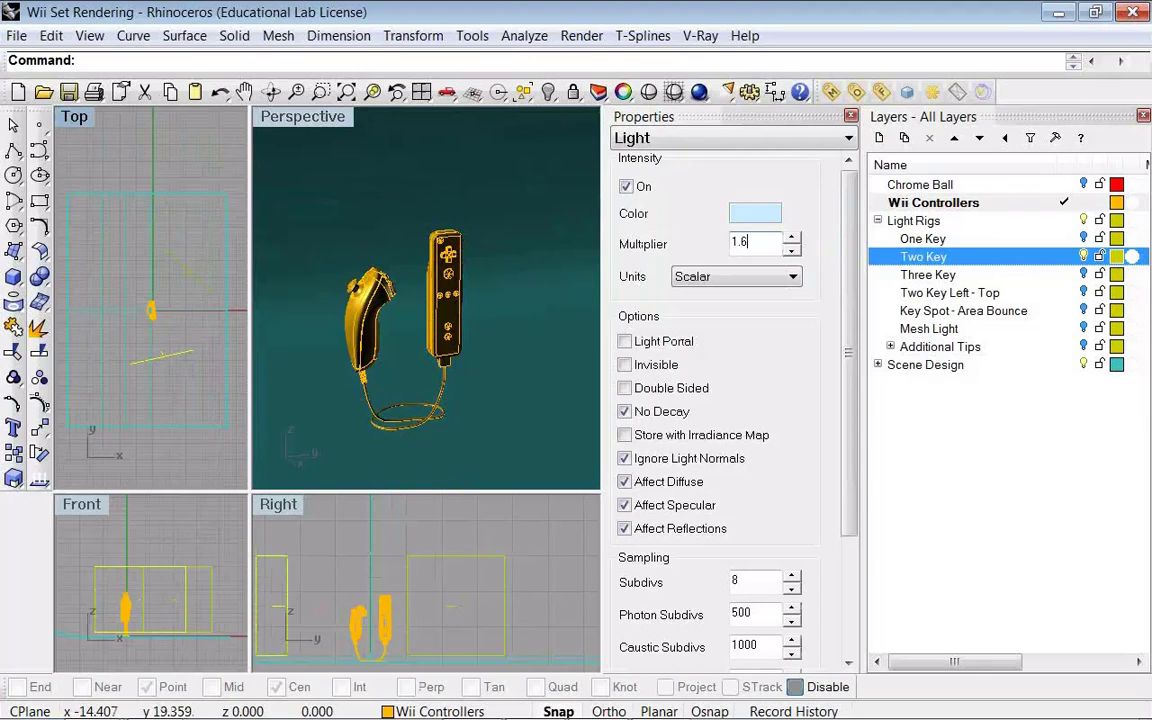
- Set the intensity multiplier of the Two Key rig's upper light in the Top view to 1
click(175, 247)
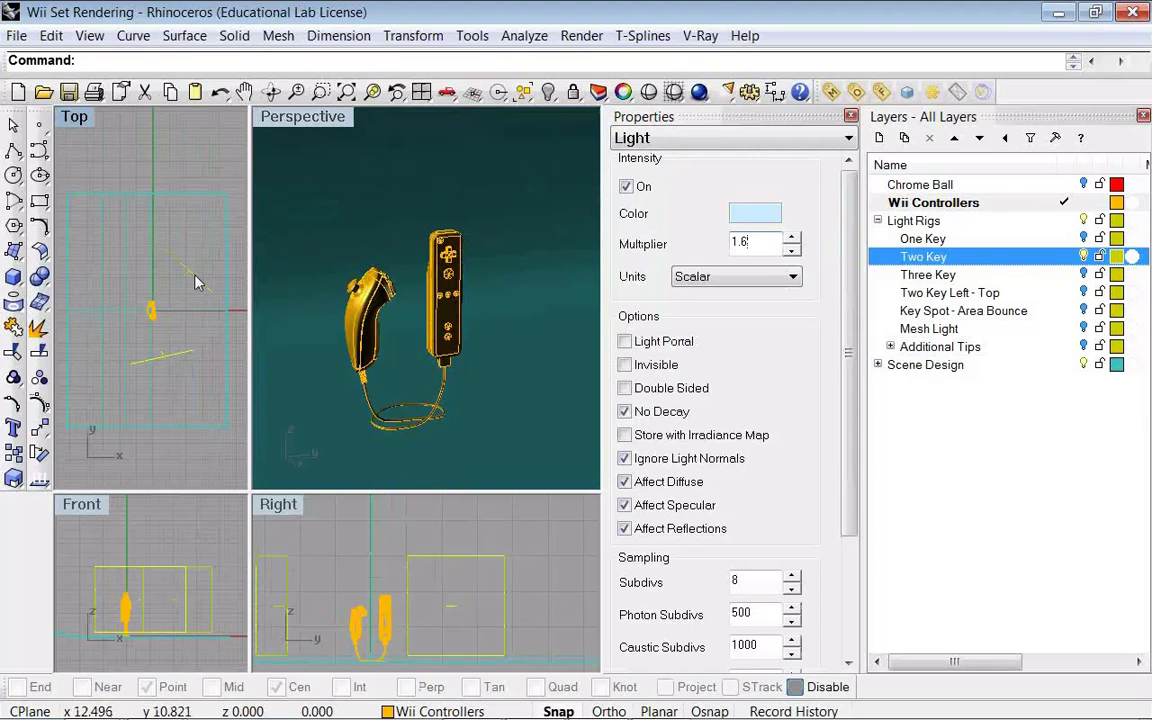
double_click(735, 243)
text(1)
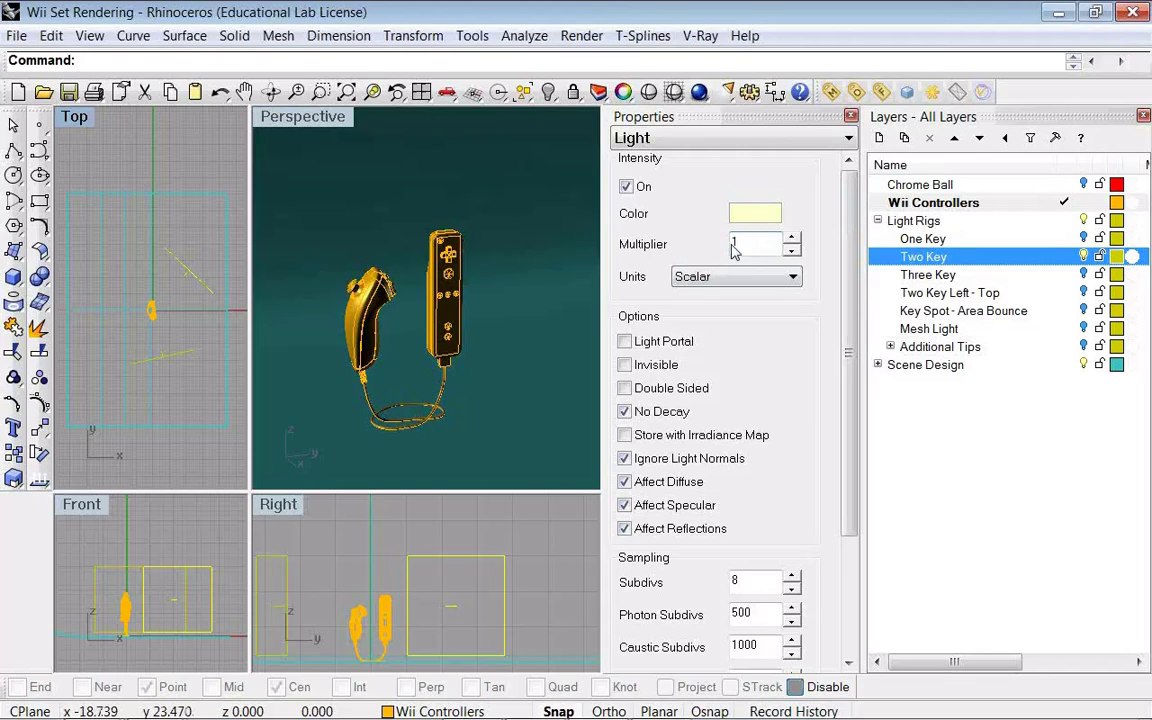
- Test render the Perspective view with the adjusted key lights and close the frame buffer
click(300, 116)
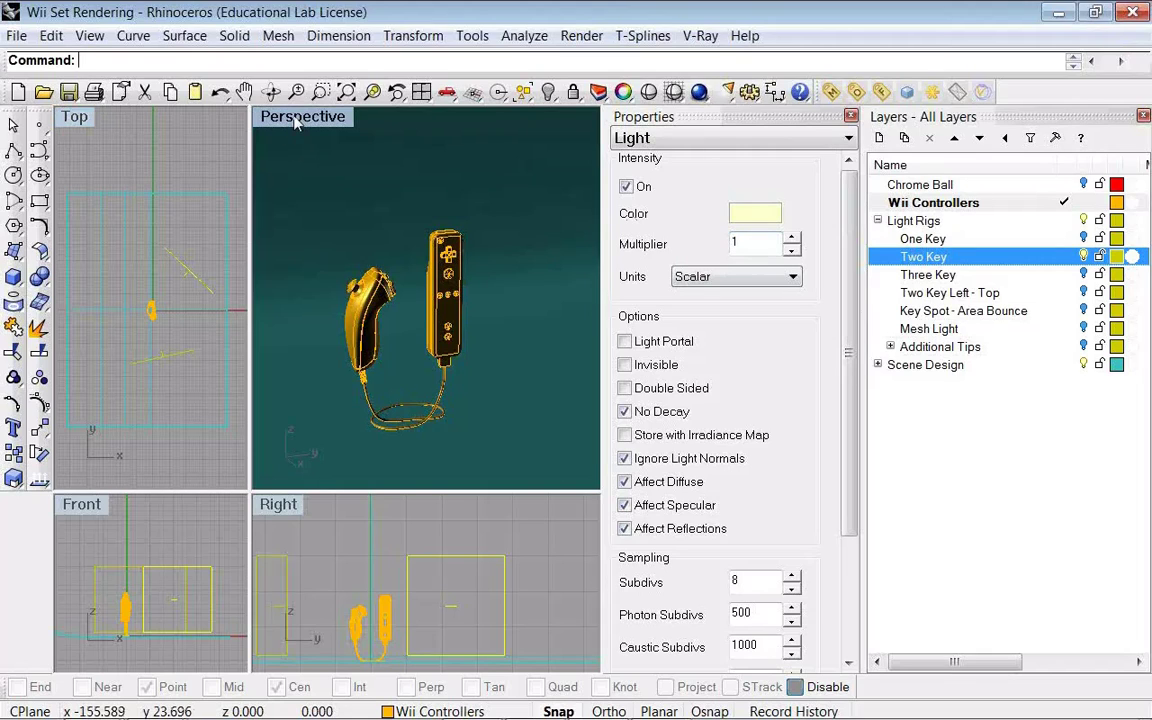
click(699, 92)
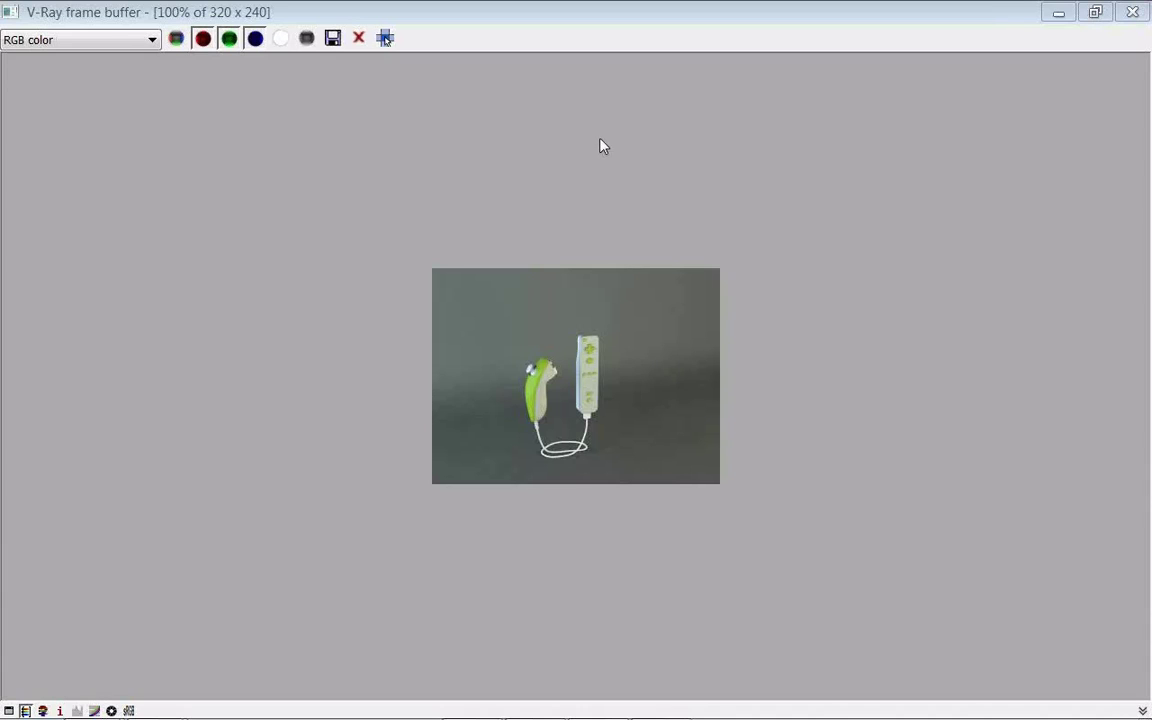
click(1131, 12)
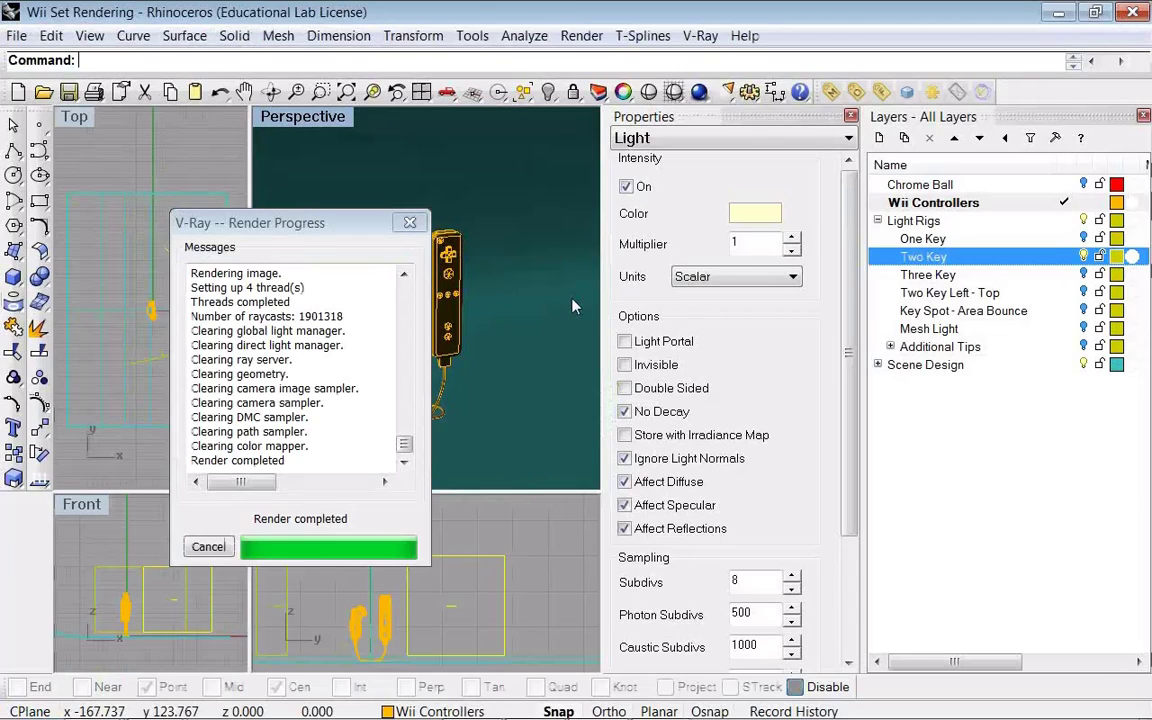
- Frame the nunchuk and remote more closely from the front in the Perspective view
right_drag(572, 306, 437, 298)
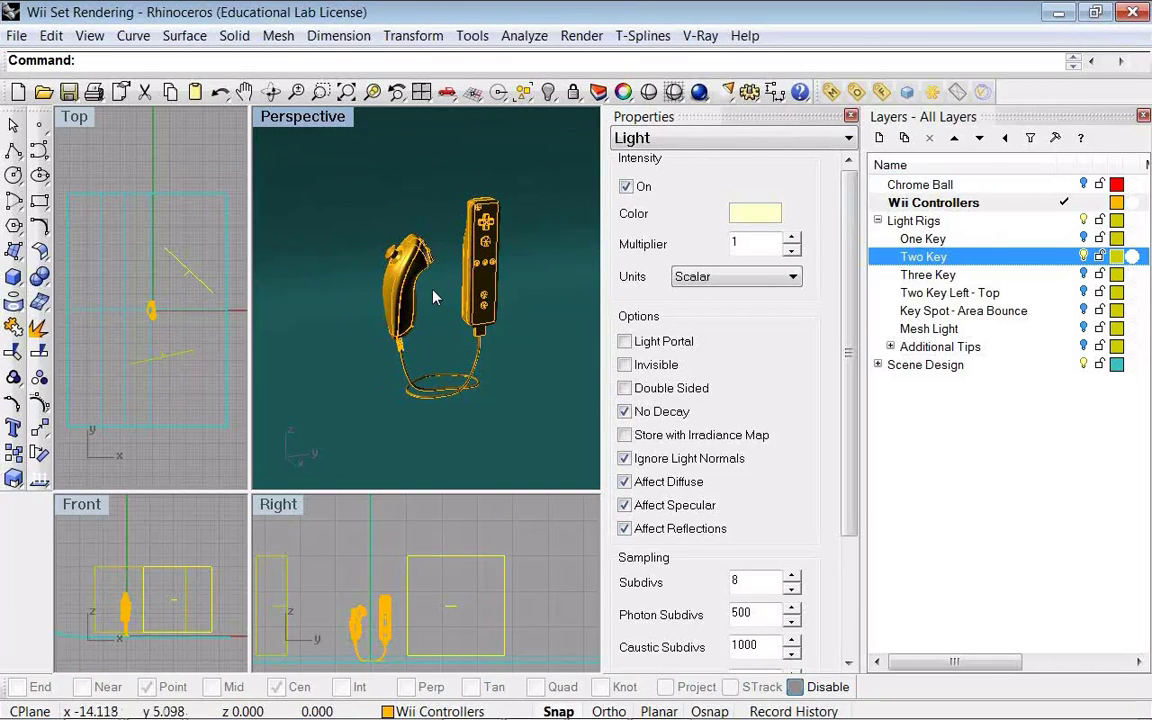
right_drag(437, 302, 433, 234)
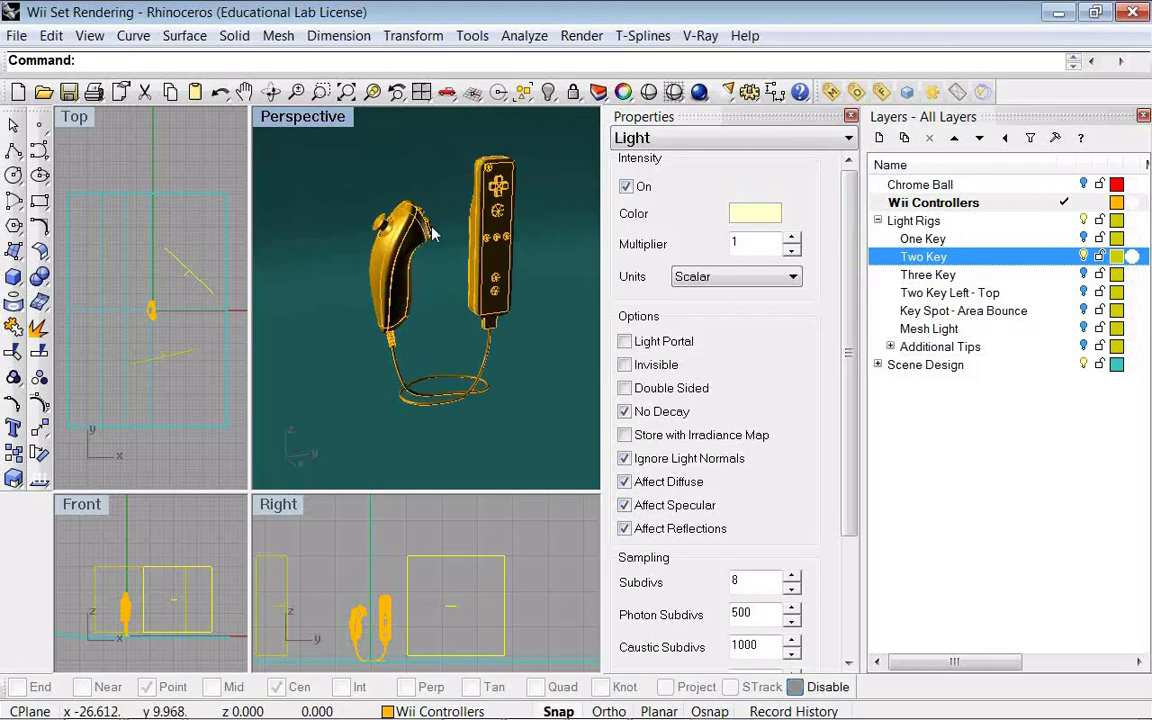
scroll(433, 234, up, 5)
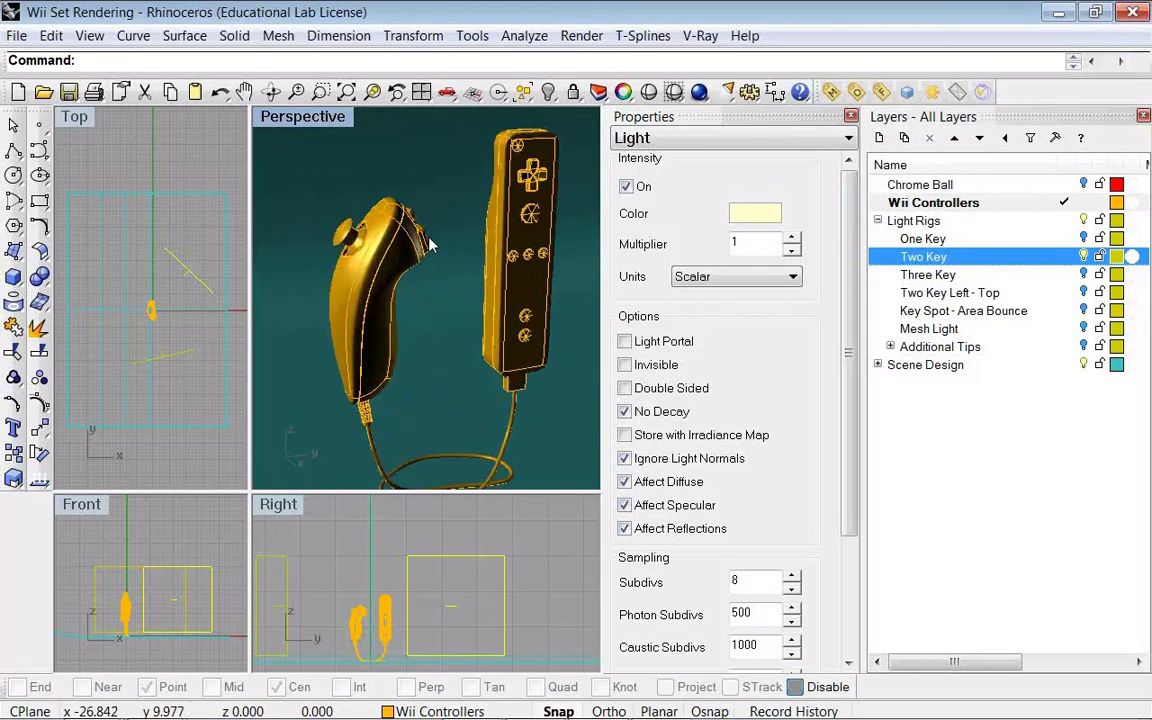
right_drag(430, 245, 429, 234)
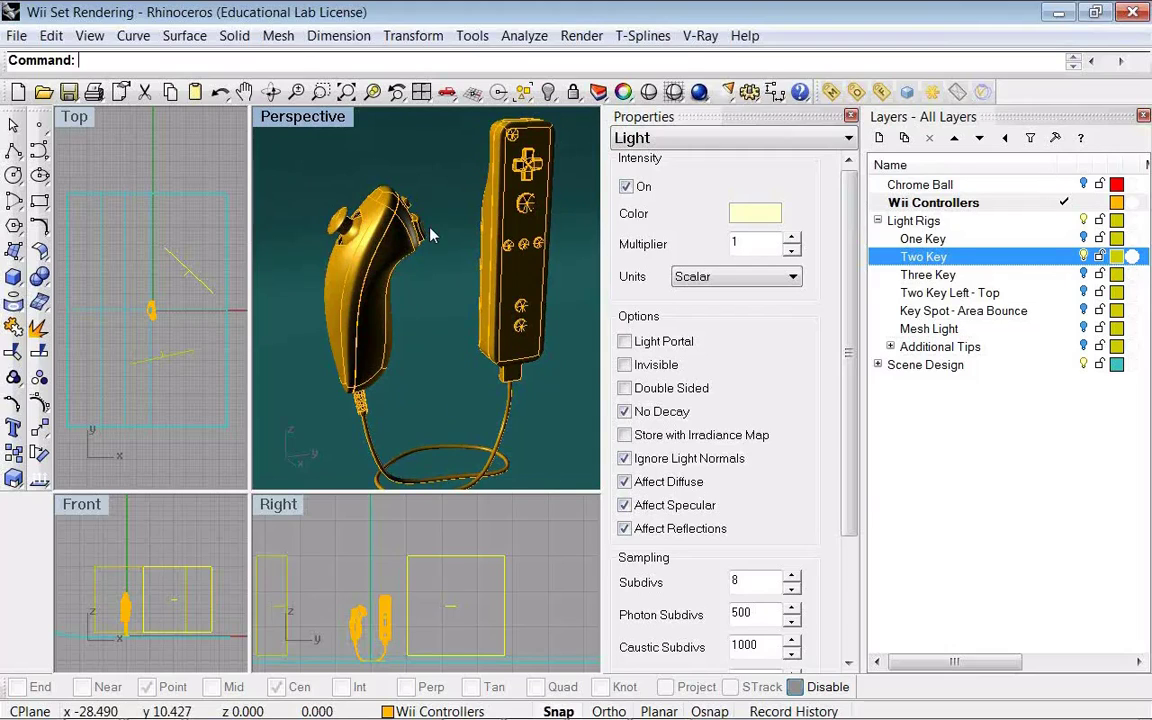
- Open the V-Ray render options and examine the Global Switches, including Hidden Lights, leaving that section collapsed
click(857, 92)
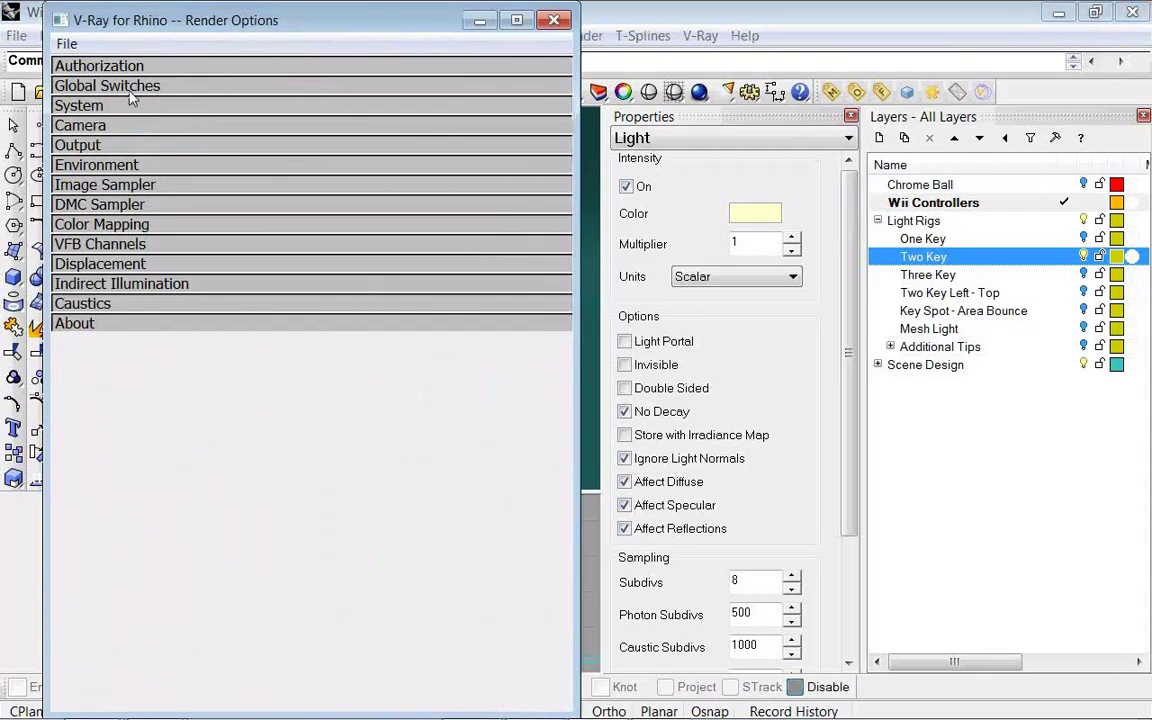
click(131, 88)
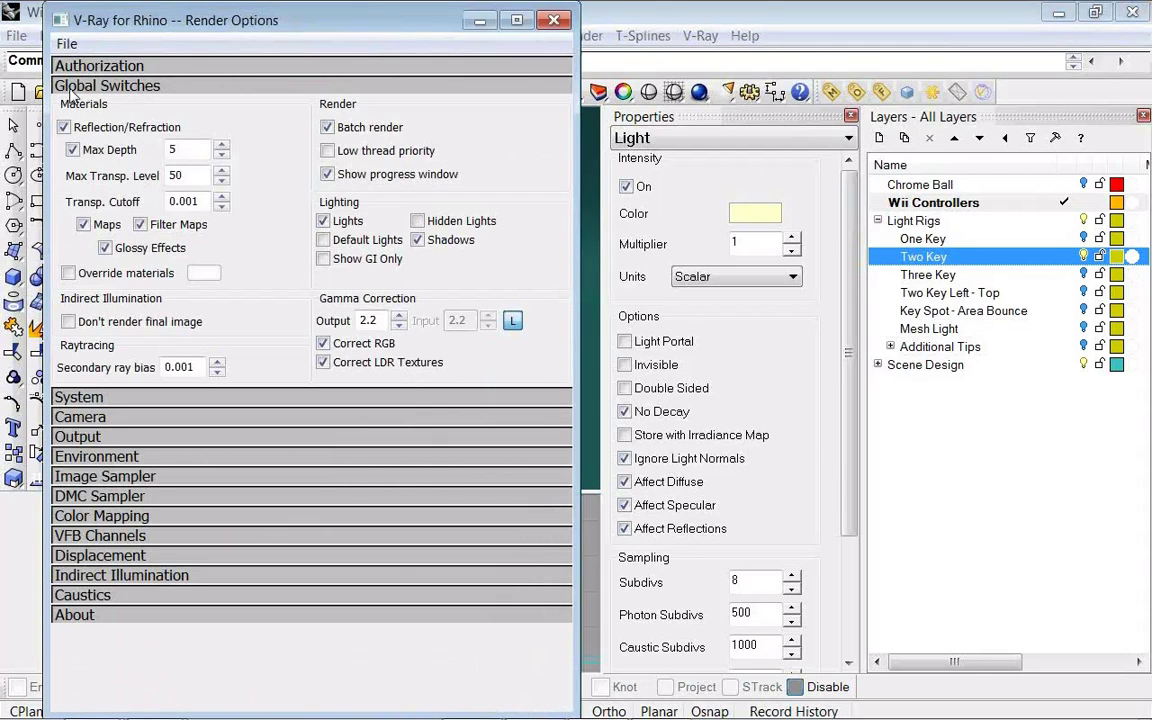
click(418, 221)
click(418, 221)
click(97, 88)
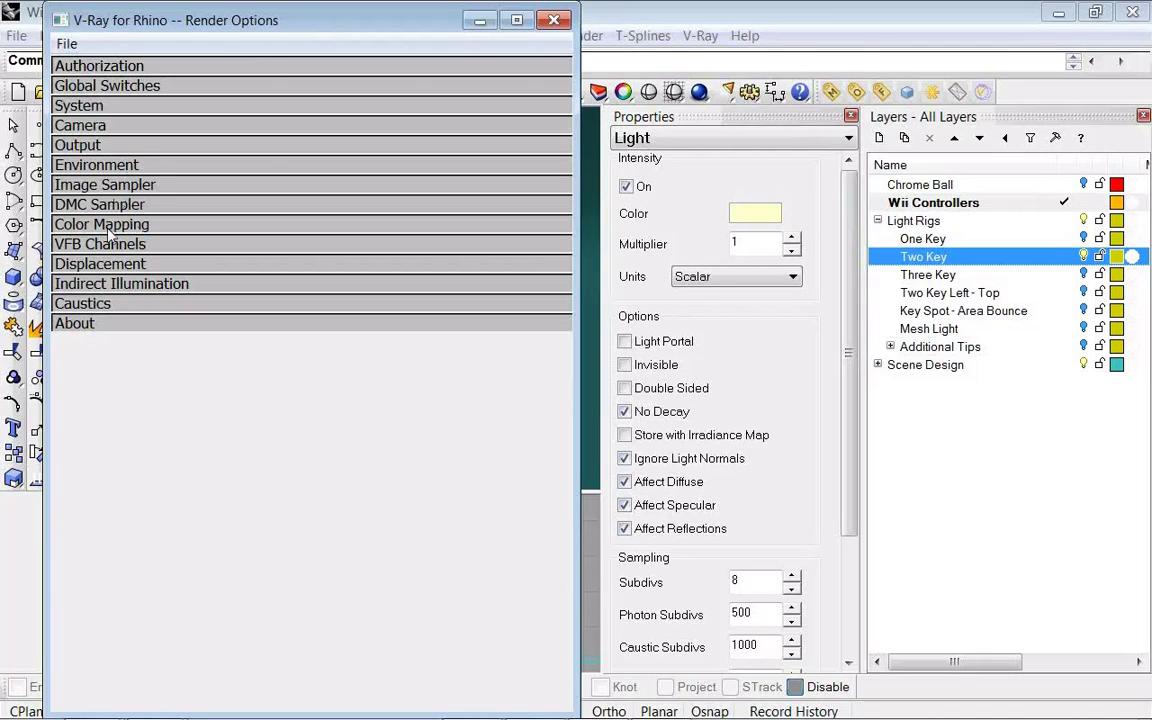
- Turn on GI under Indirect Illumination, with Irradiance Map as the primary engine and Light Cache as the secondary engine
click(202, 286)
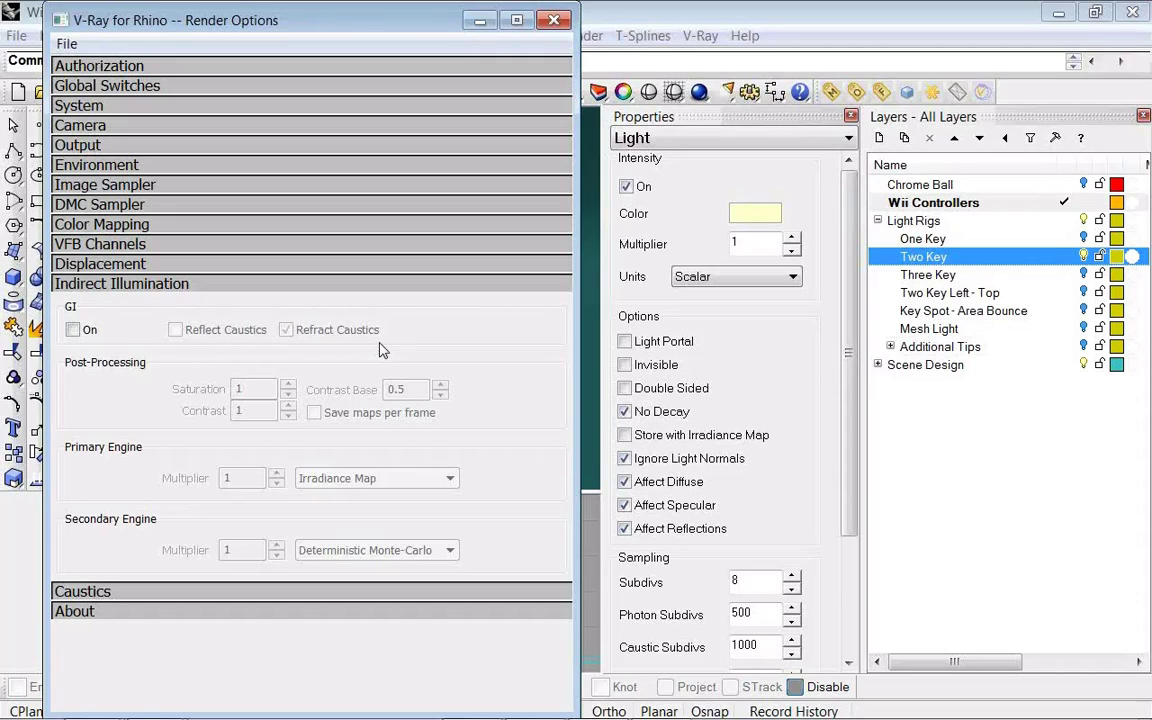
click(72, 330)
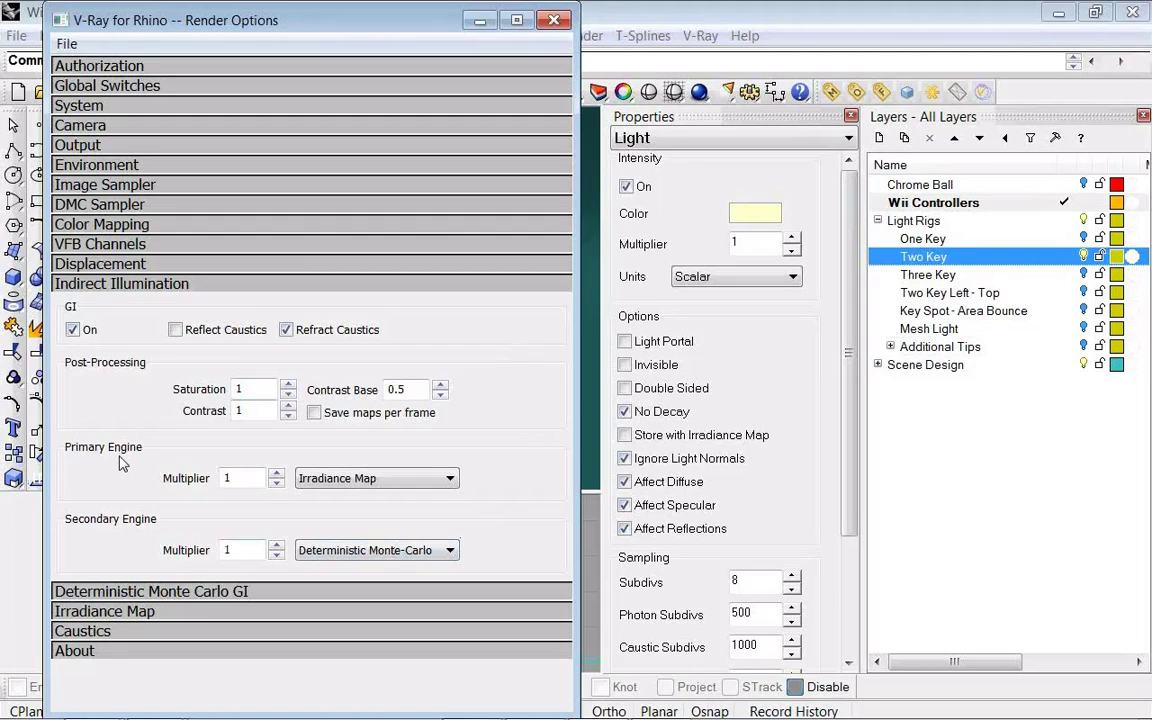
click(318, 552)
click(323, 556)
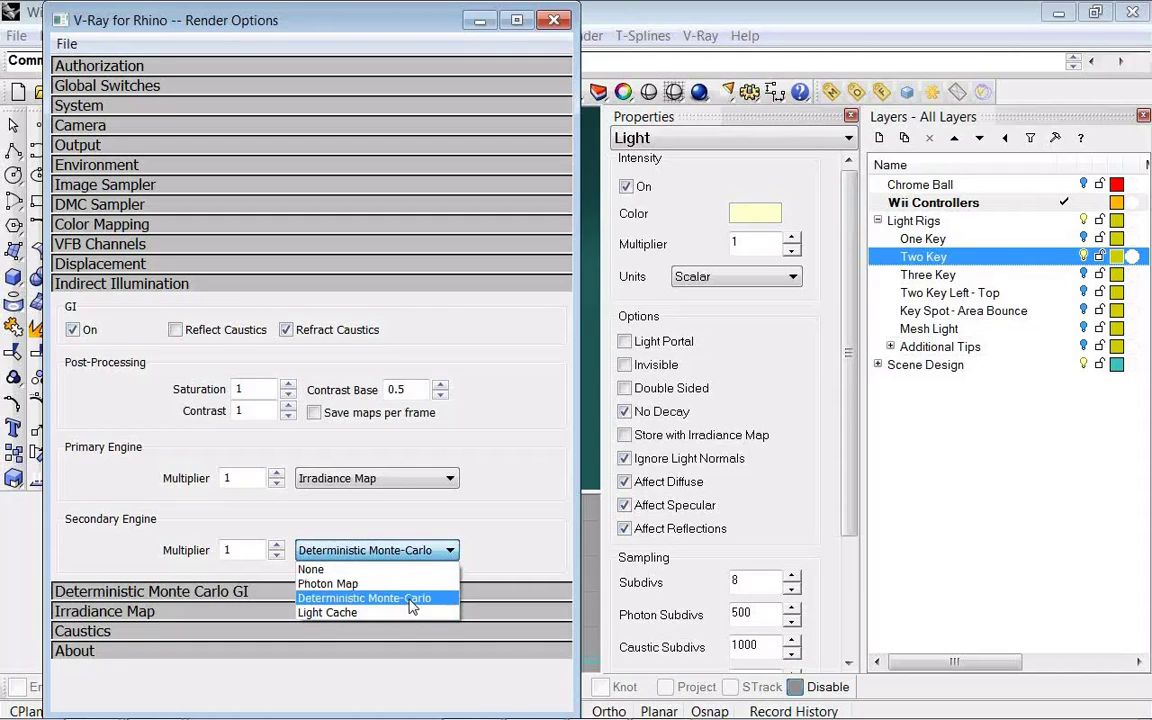
click(435, 614)
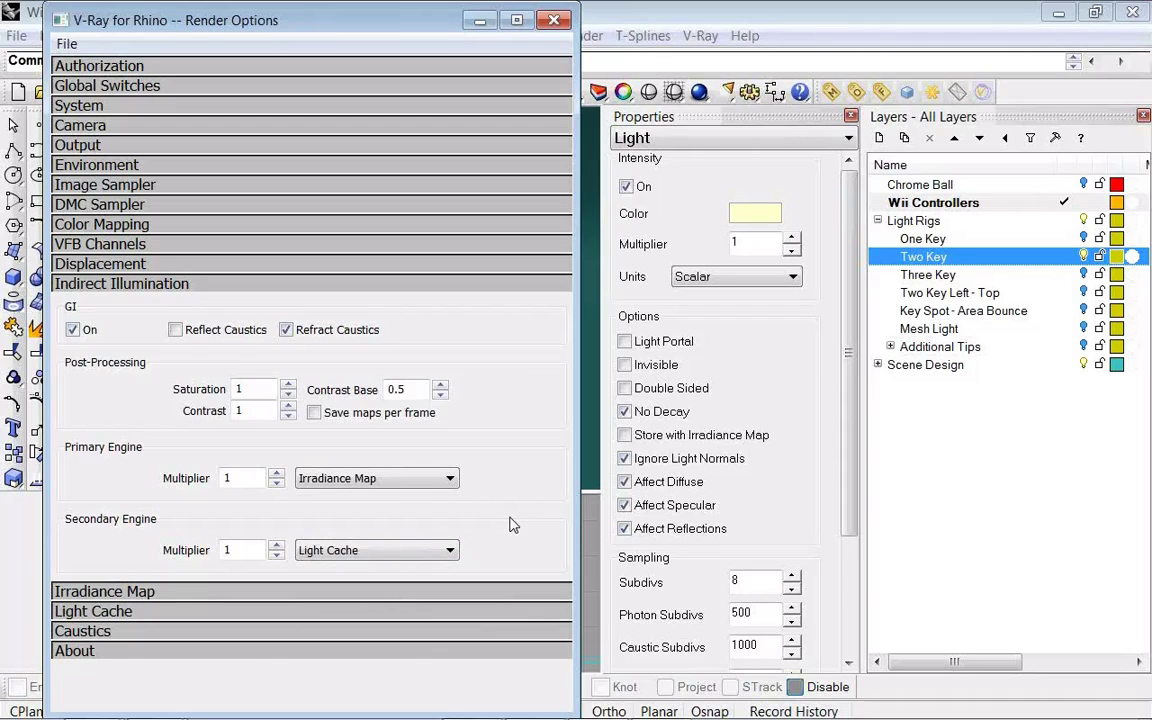
click(435, 479)
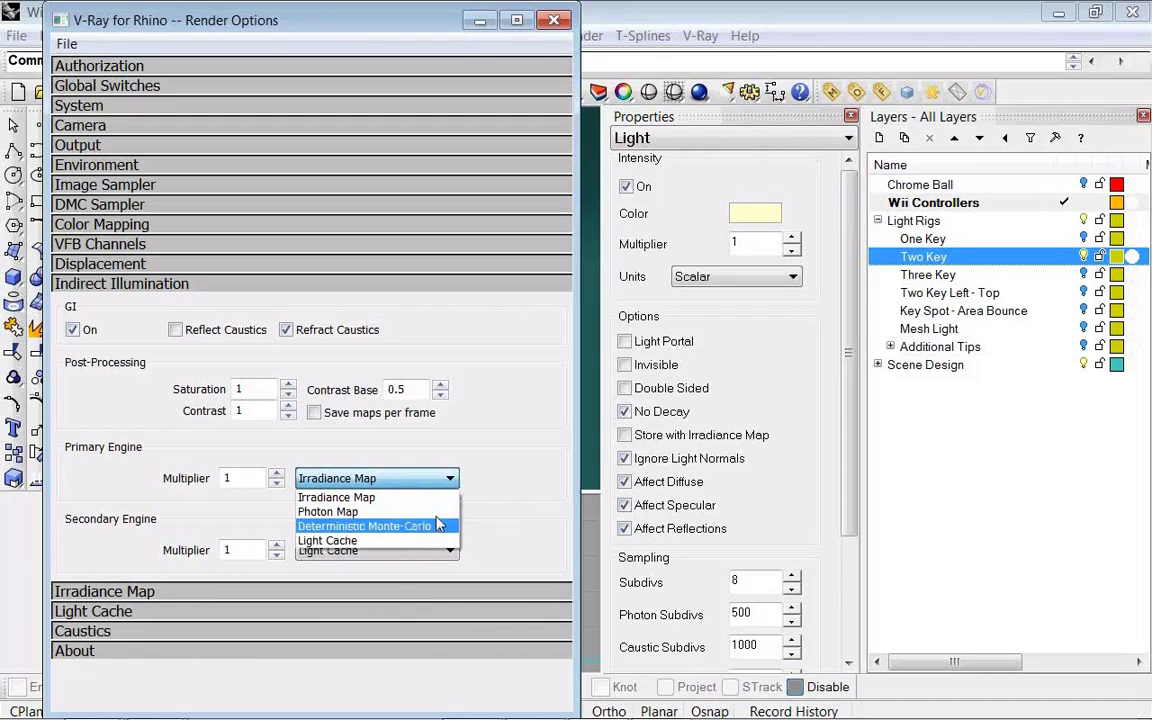
click(433, 498)
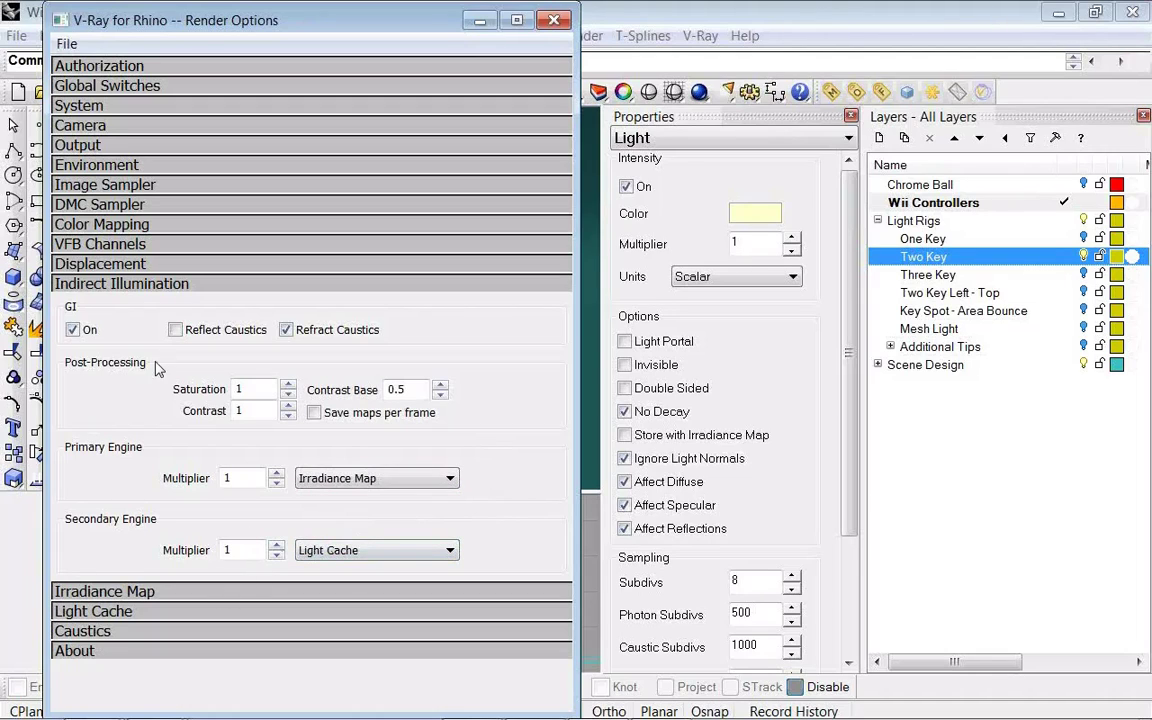
click(104, 593)
scroll(122, 599, down, 2)
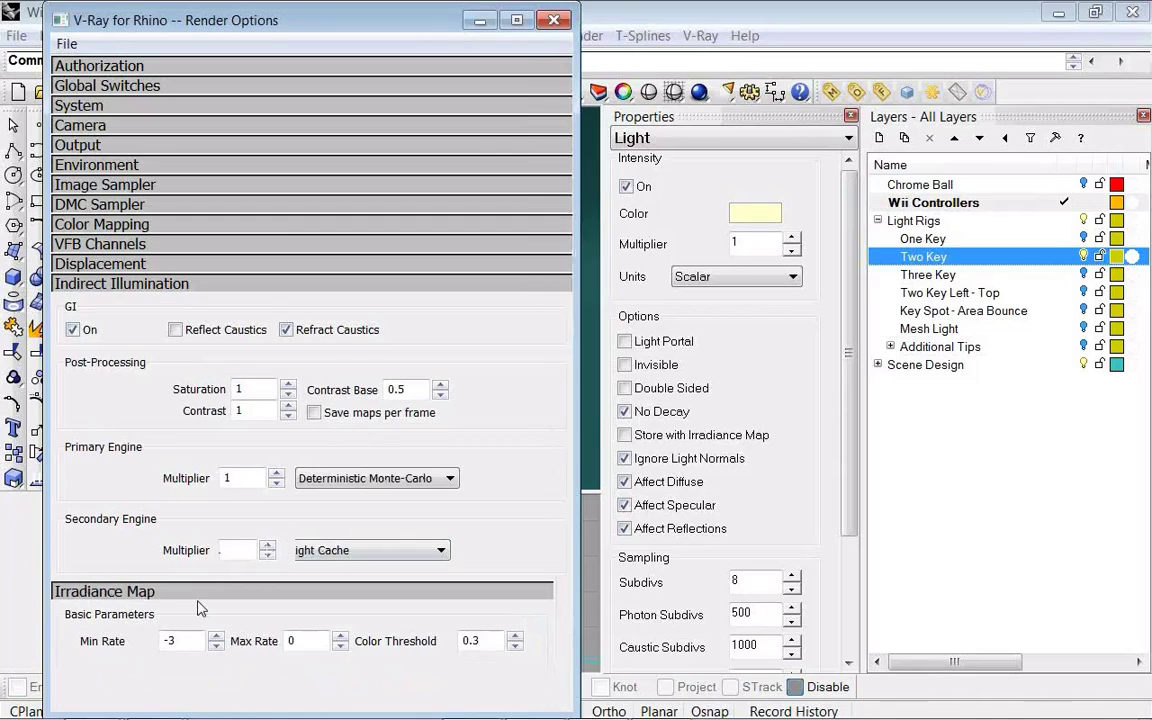
scroll(198, 602, up, 1)
click(318, 485)
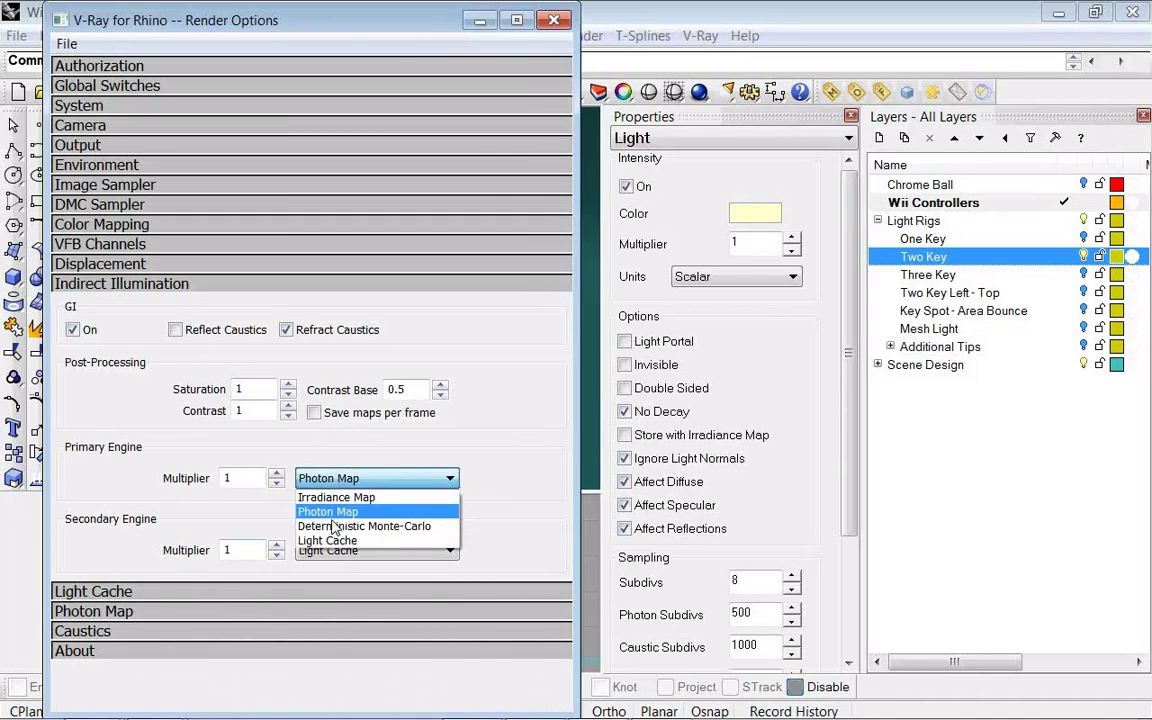
click(340, 526)
click(334, 478)
click(336, 497)
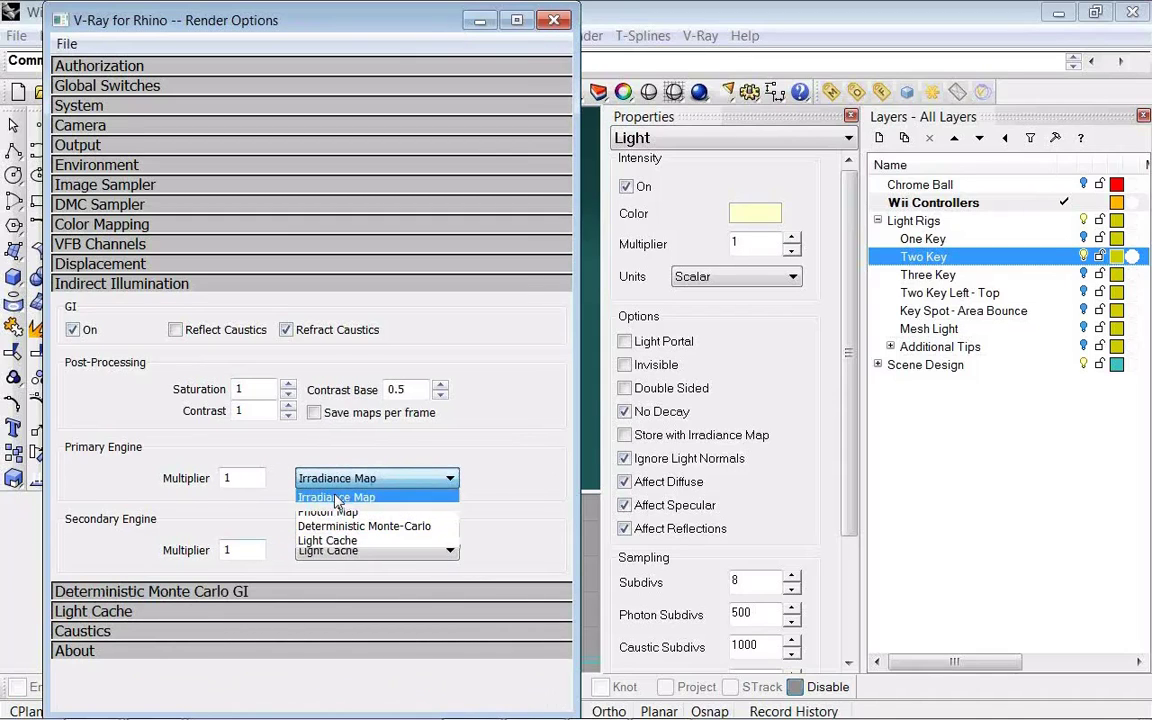
- Open the Irradiance Map settings and examine the Min Rate and Max Rate parameters
click(185, 593)
drag(565, 244, 566, 356)
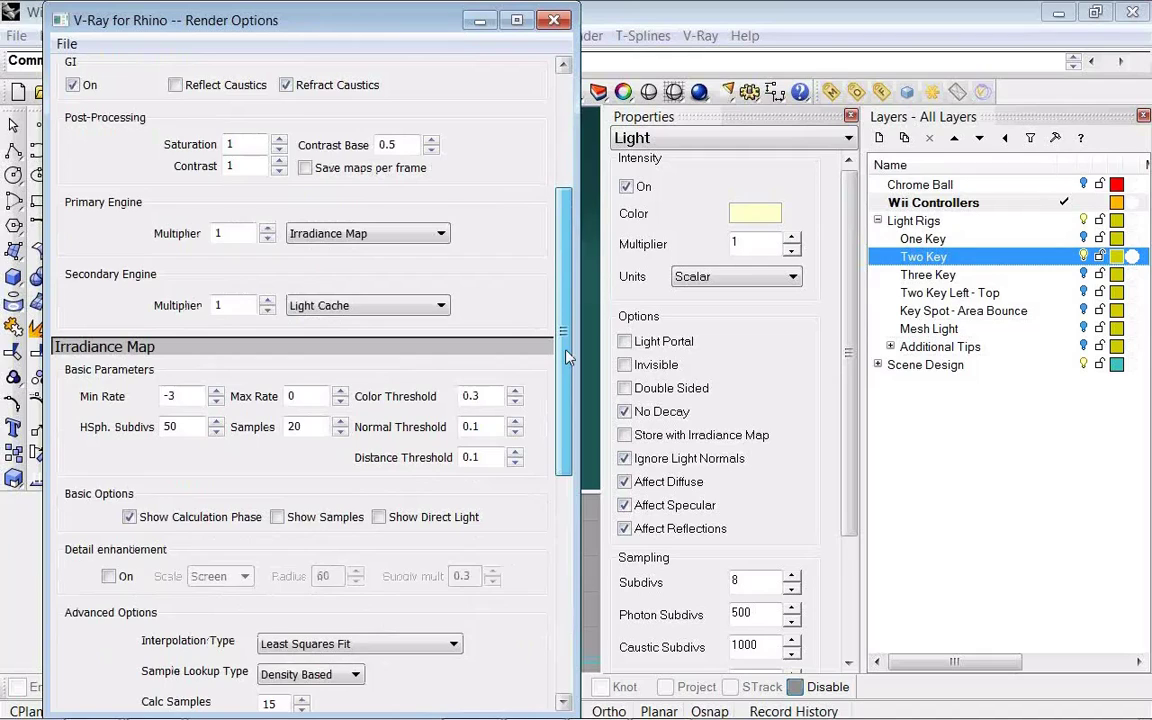
drag(566, 356, 562, 383)
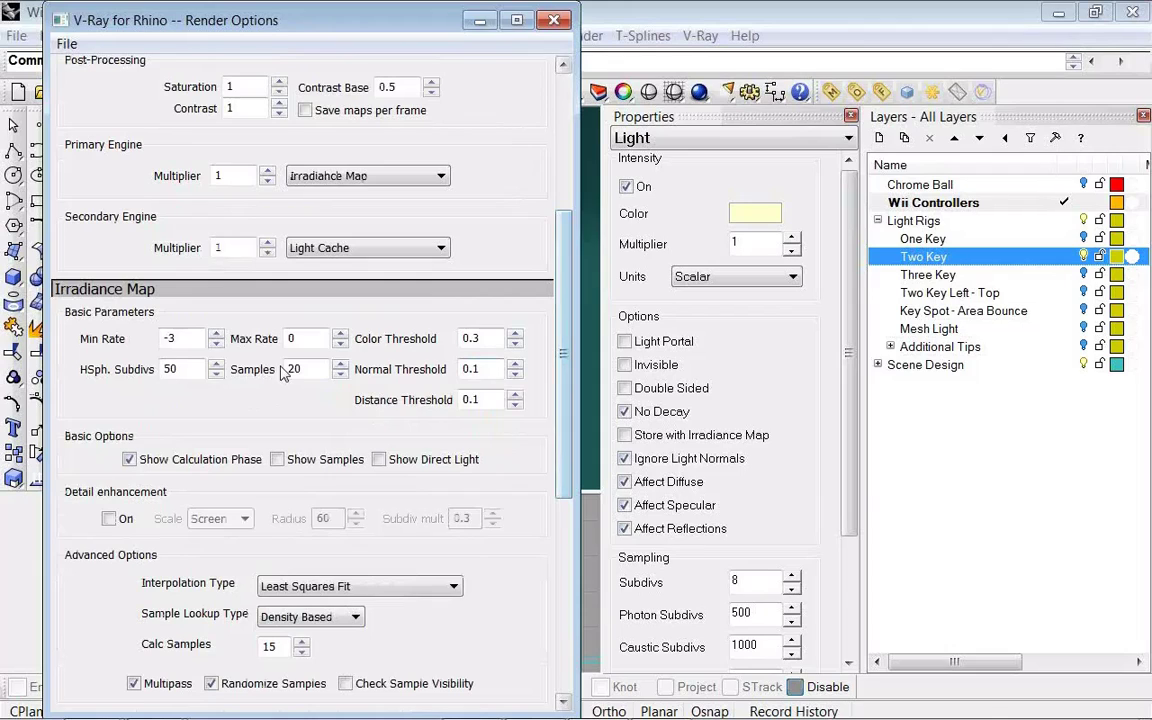
click(186, 340)
double_click(186, 340)
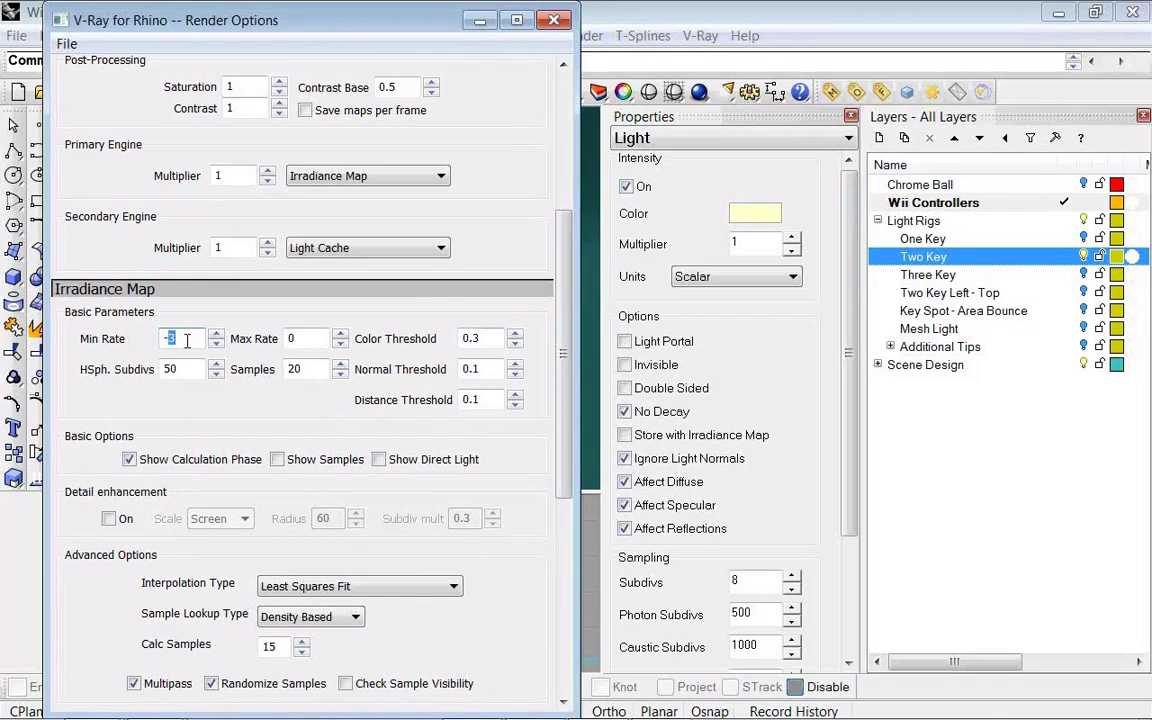
double_click(295, 338)
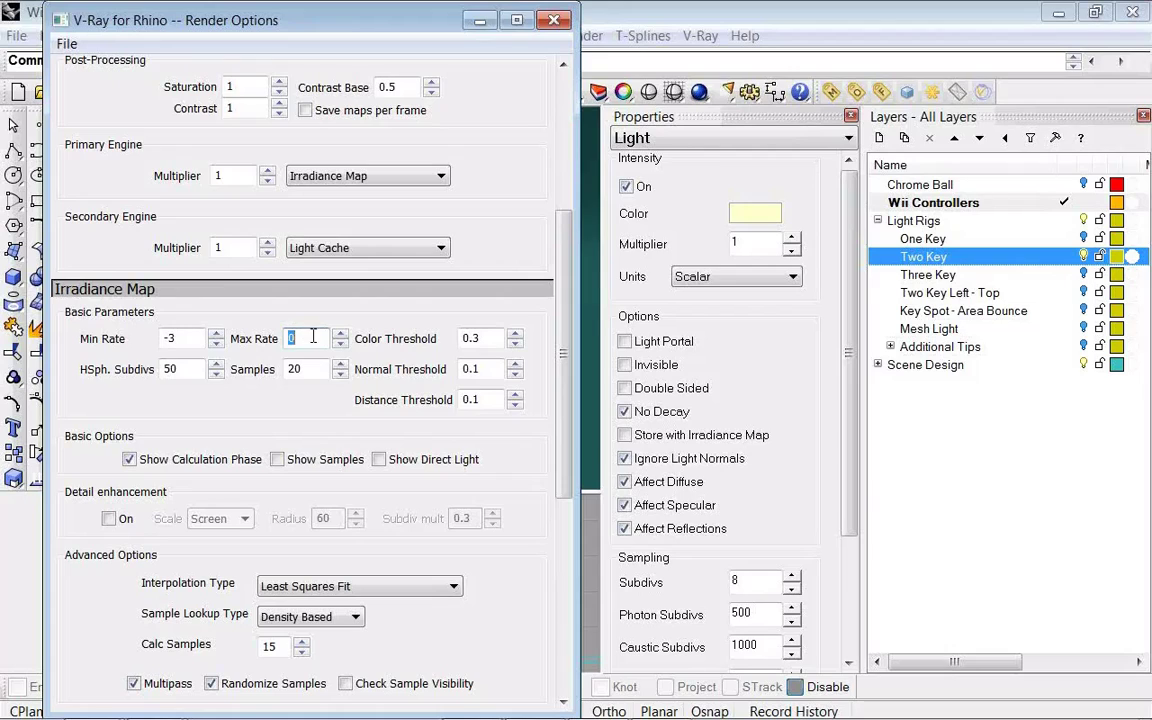
click(302, 338)
drag(185, 338, 157, 347)
key(Tab)
text(1)
key(BackSpace)
text(0)
- Set the Irradiance Map's Min Rate to -4 and Max Rate to -2, and collapse the Indirect Illumination and Irradiance Map sections
double_click(179, 340)
text(4)
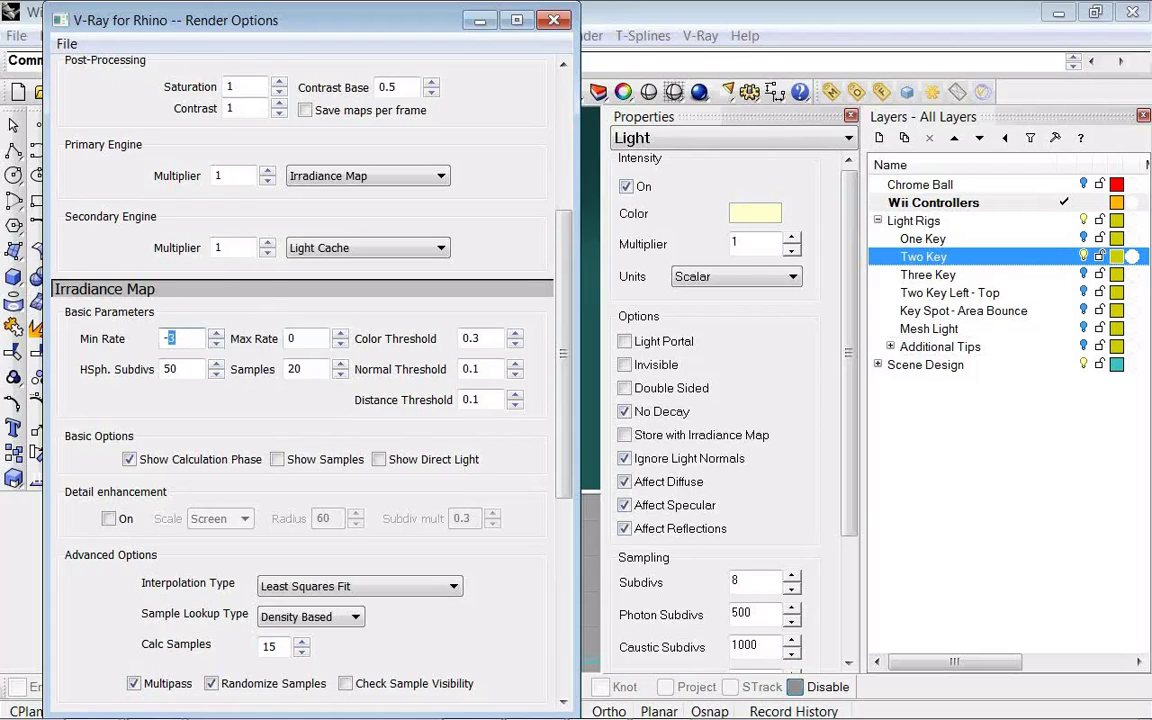
double_click(302, 337)
text(-2)
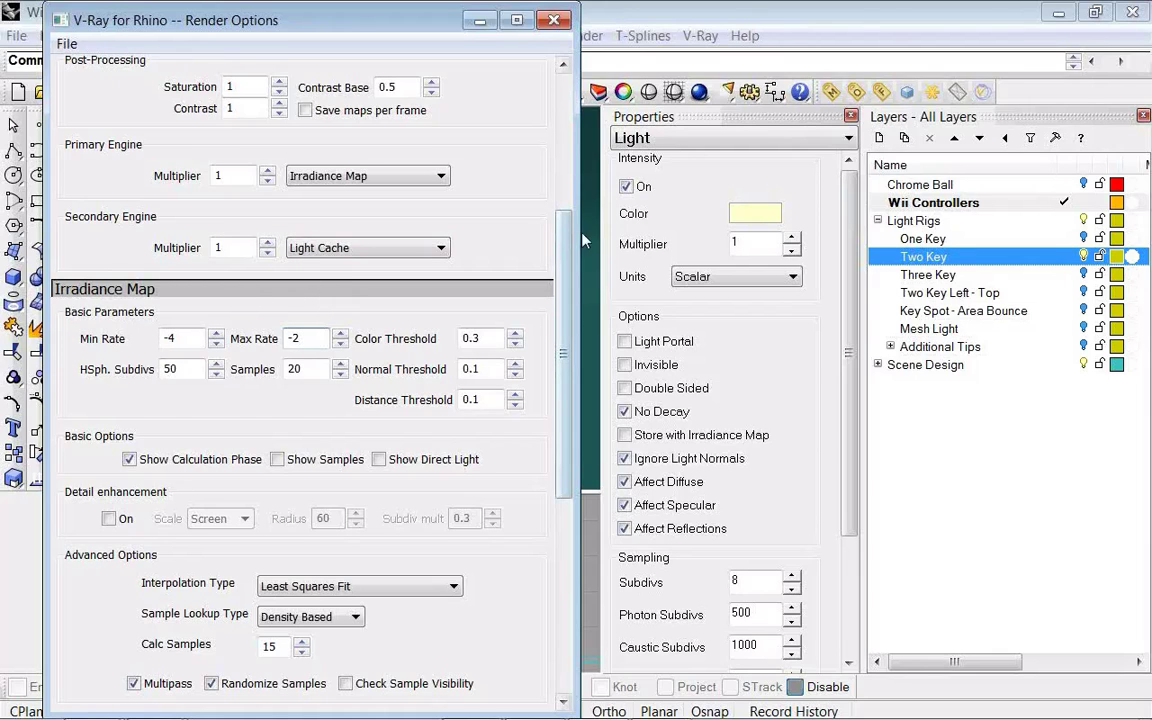
scroll(565, 212, up, 1)
scroll(565, 212, up, 2)
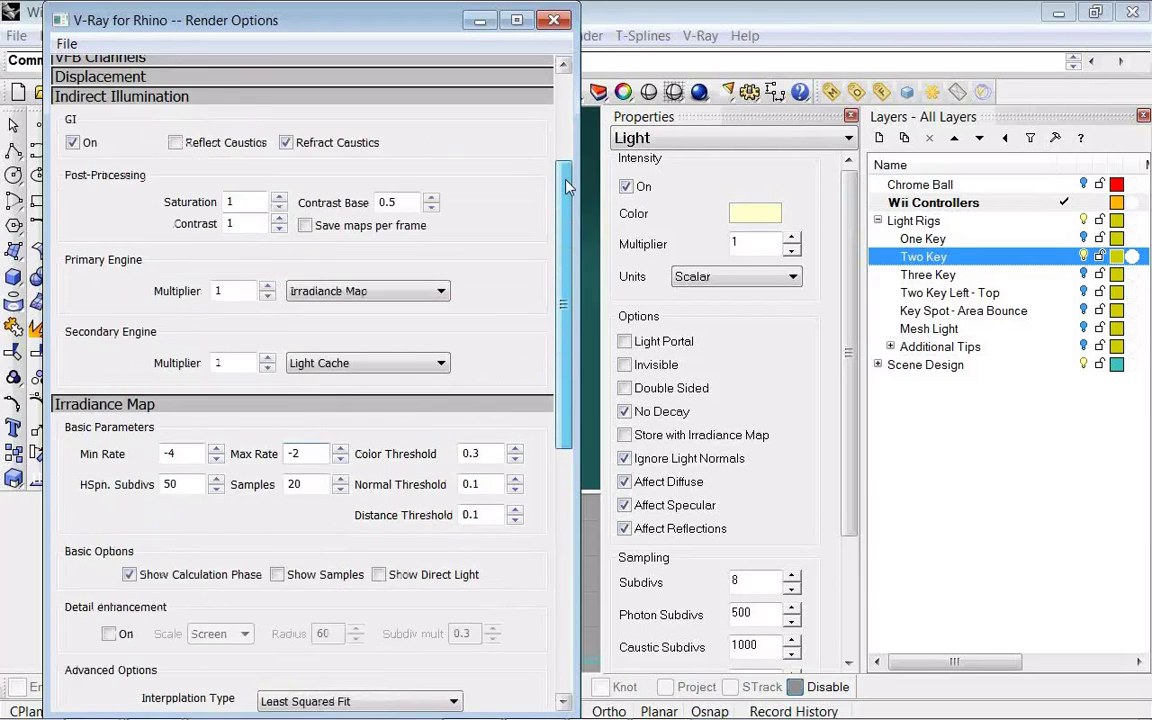
click(418, 143)
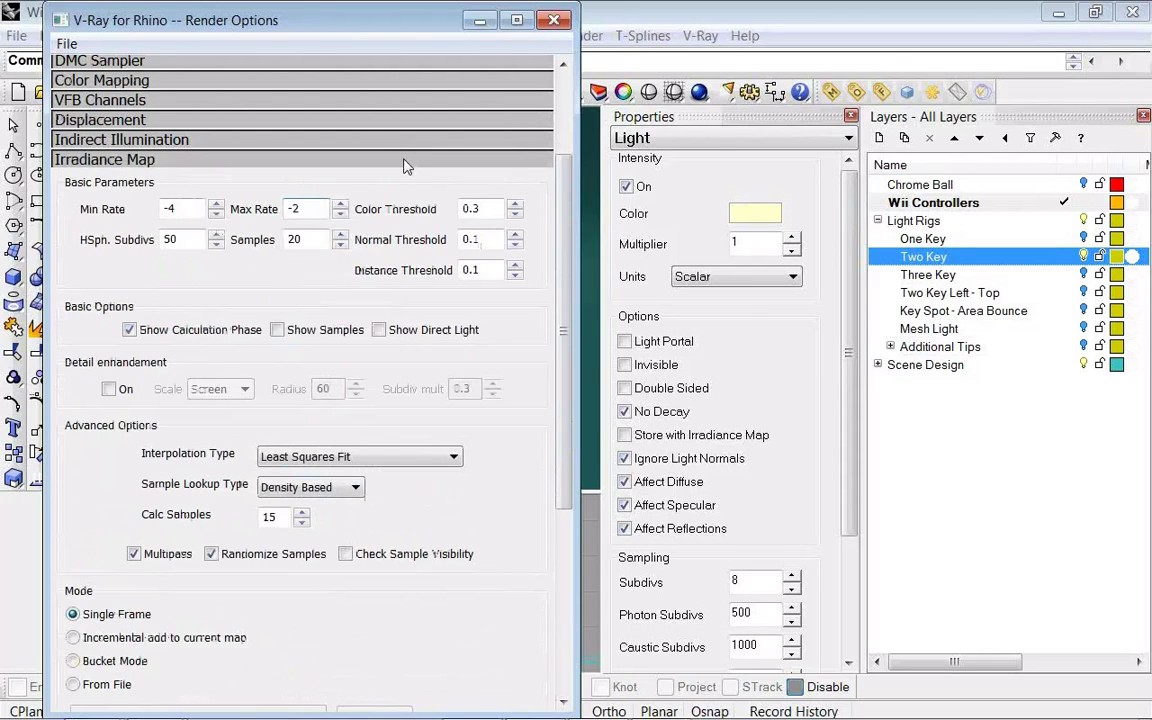
scroll(405, 165, up, 3)
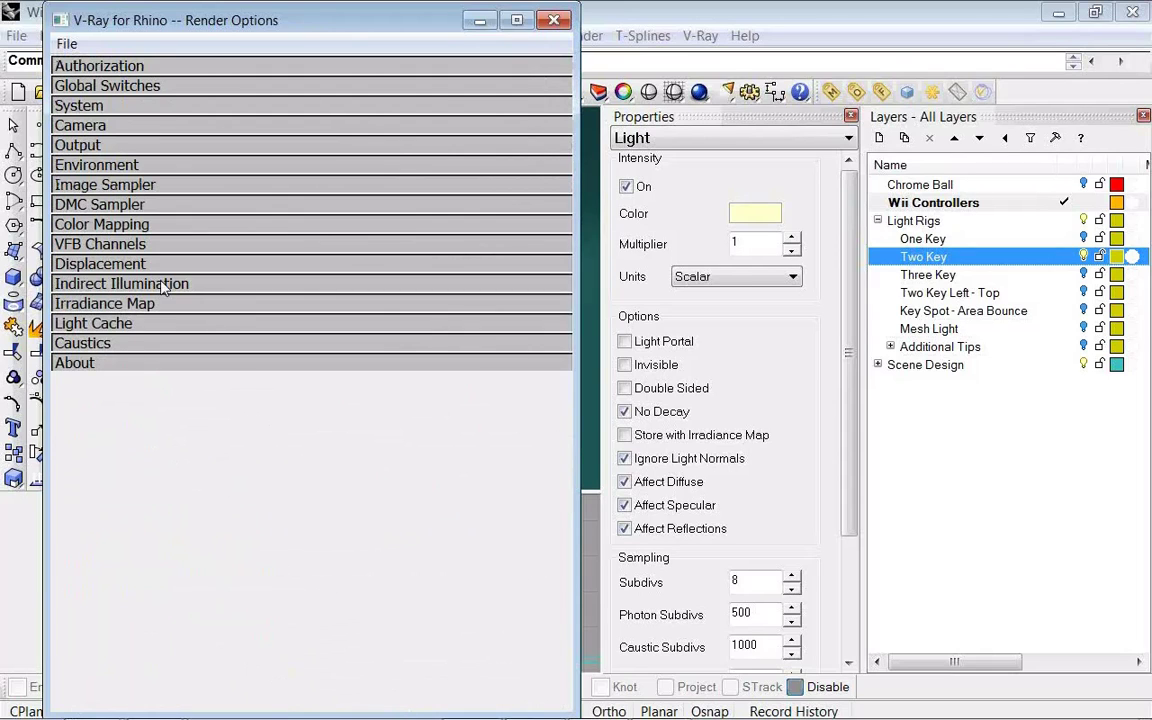
- Set the Light Cache subdivs to 500 and close the render options
click(140, 323)
double_click(246, 377)
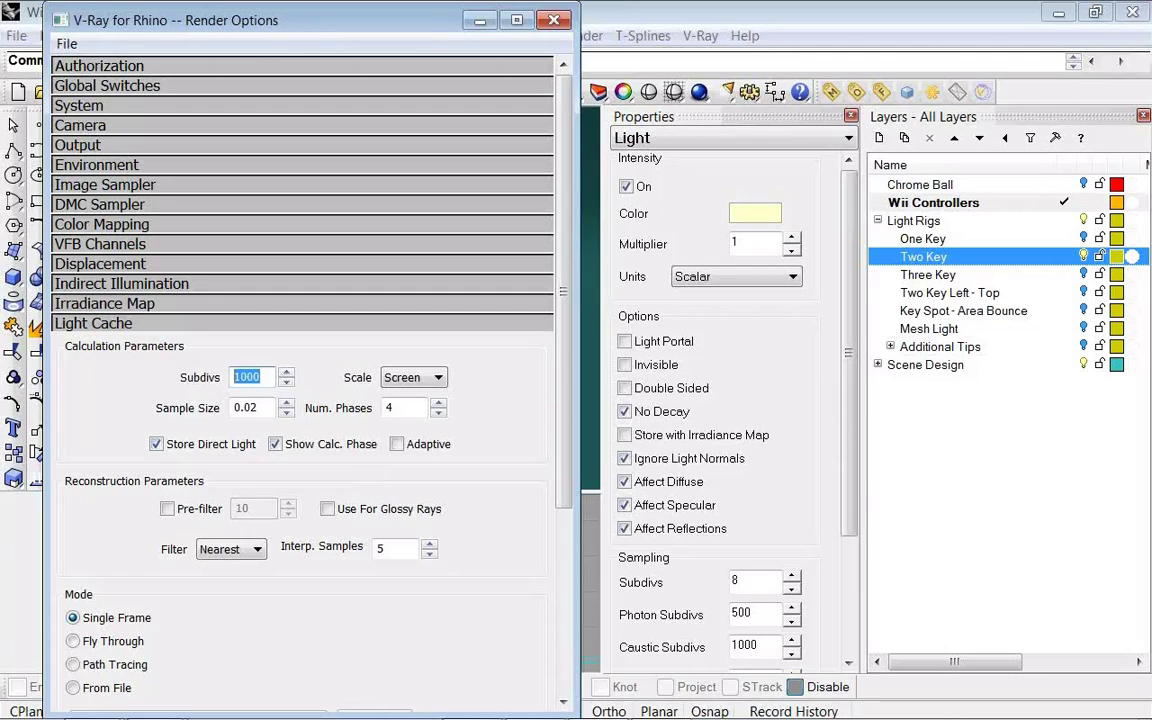
text(500)
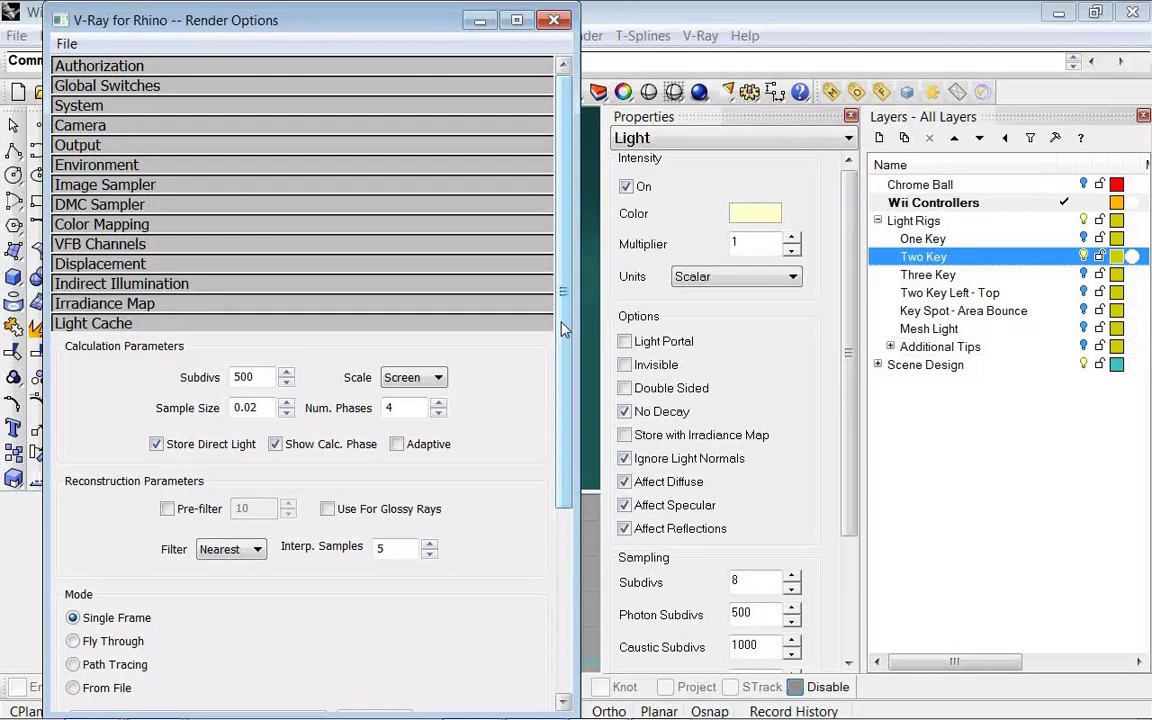
click(562, 21)
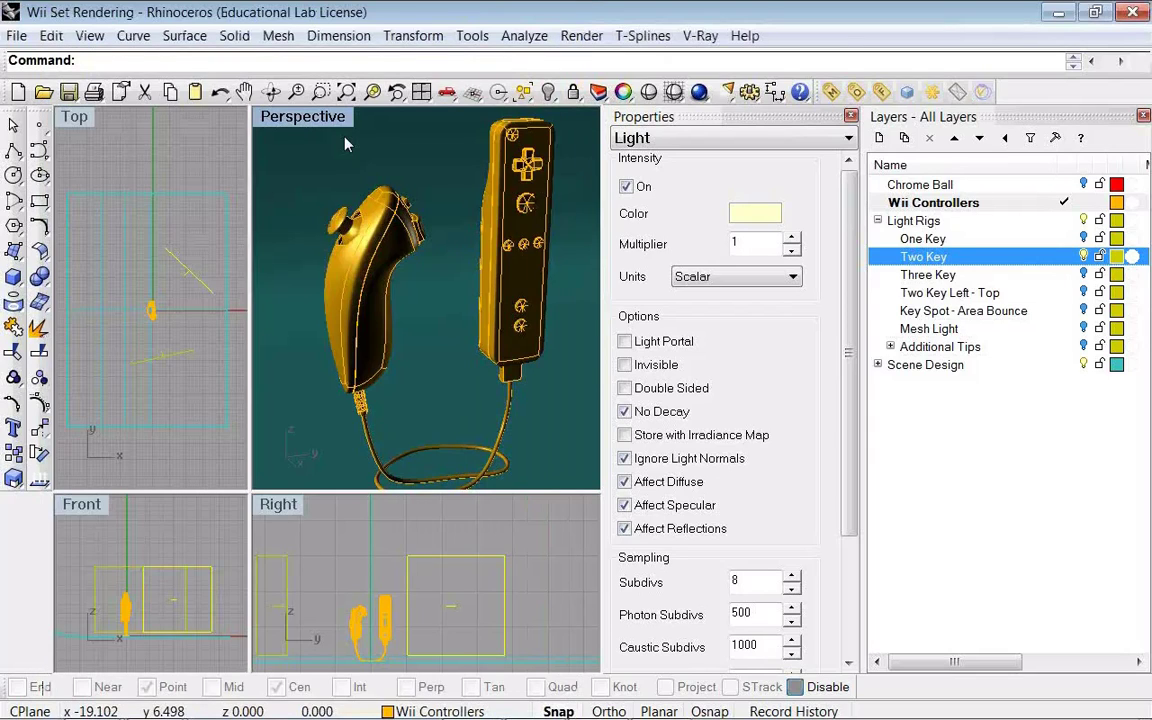
- Test render the closer Perspective view with the new GI settings and close the frame buffer
click(700, 97)
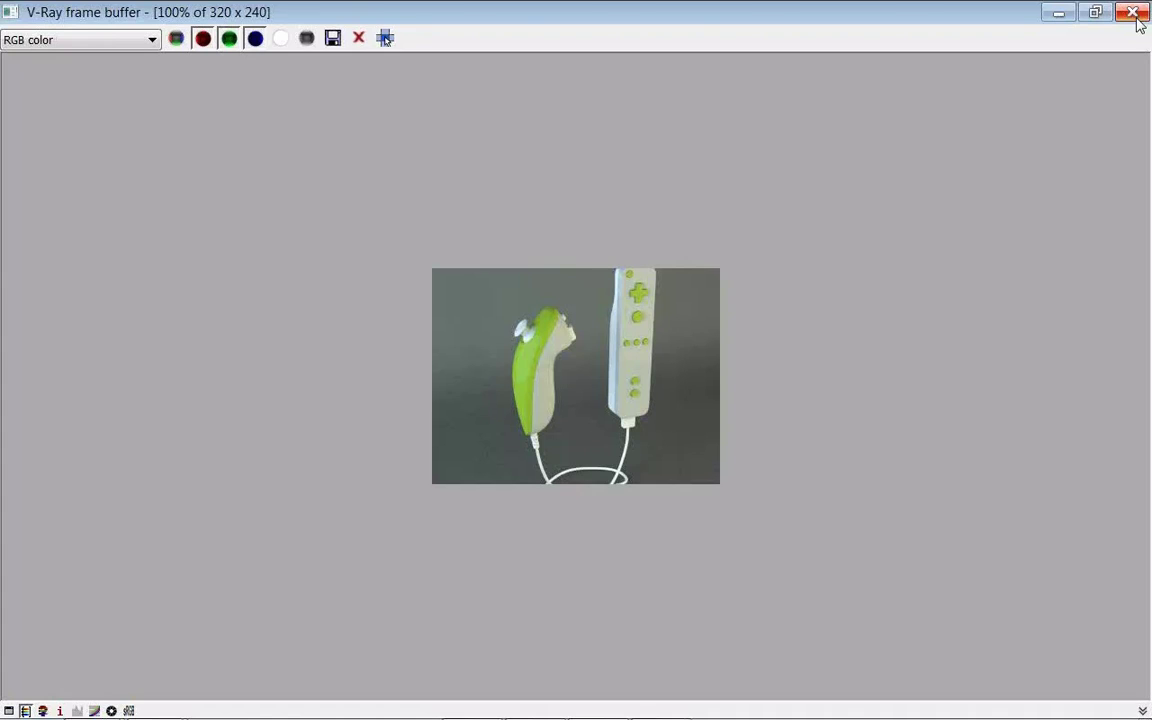
click(1134, 14)
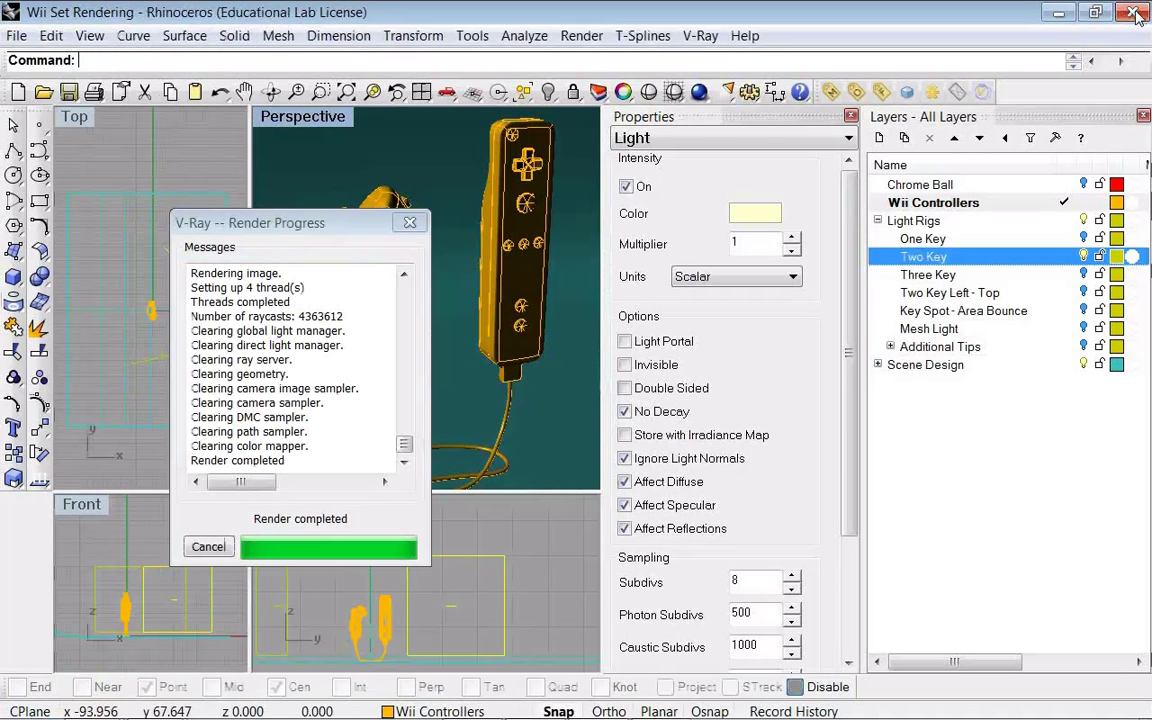
- Dismiss the render progress window, hide the Two Key light layer and show the Mesh Light layer
click(410, 224)
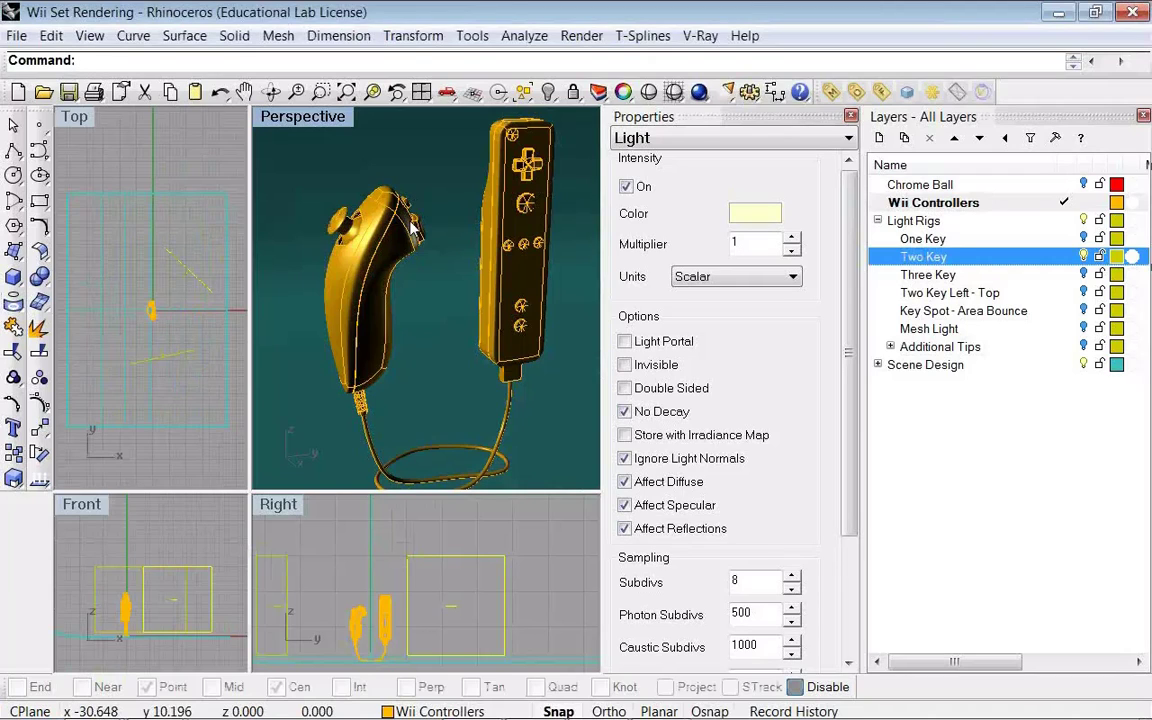
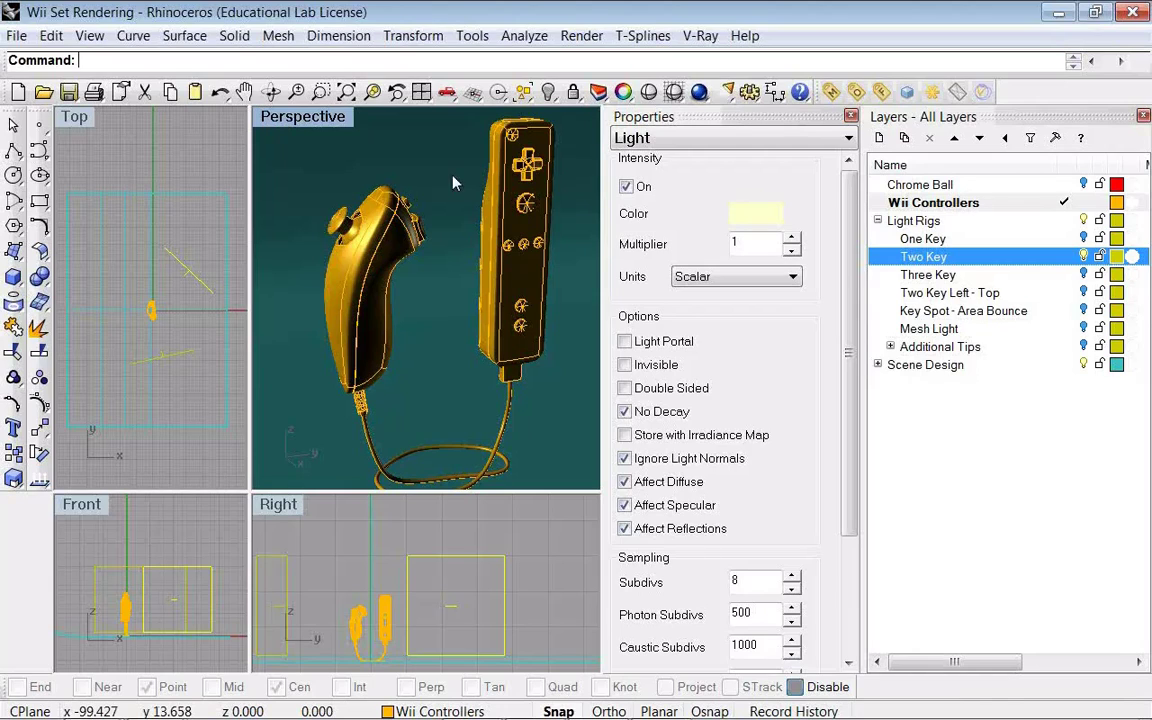
click(1083, 256)
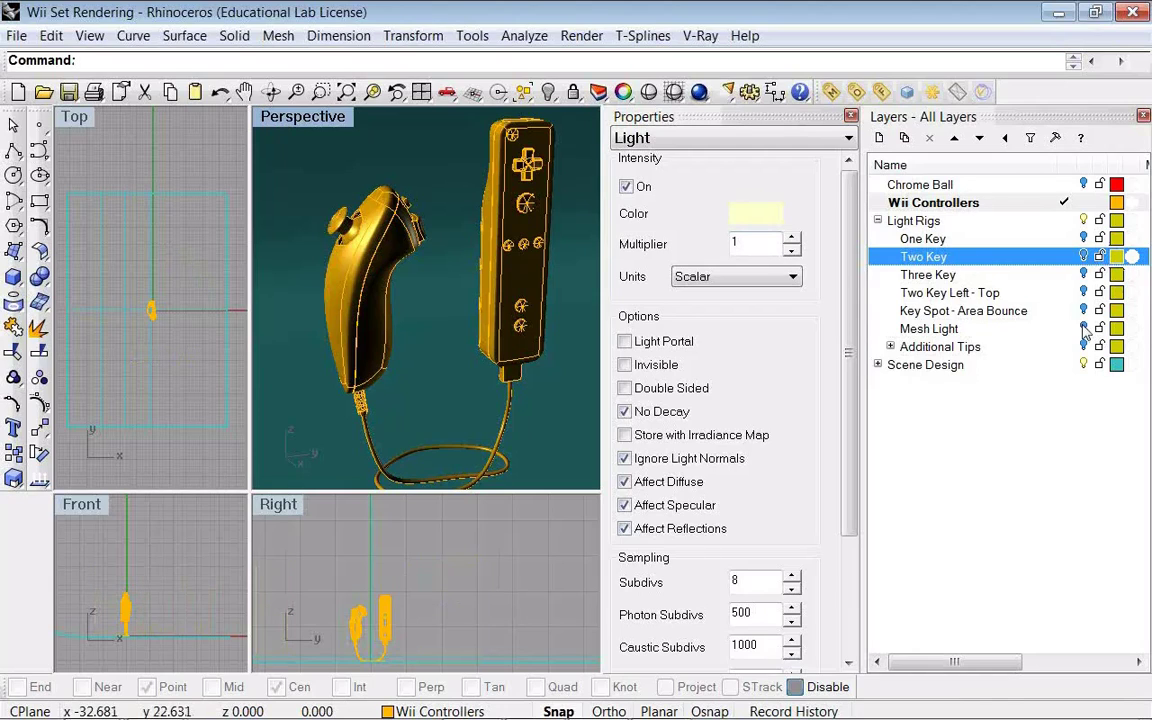
click(1083, 328)
- Select the second-to-last light strip and create a new plug-in V-Ray material for it
click(173, 258)
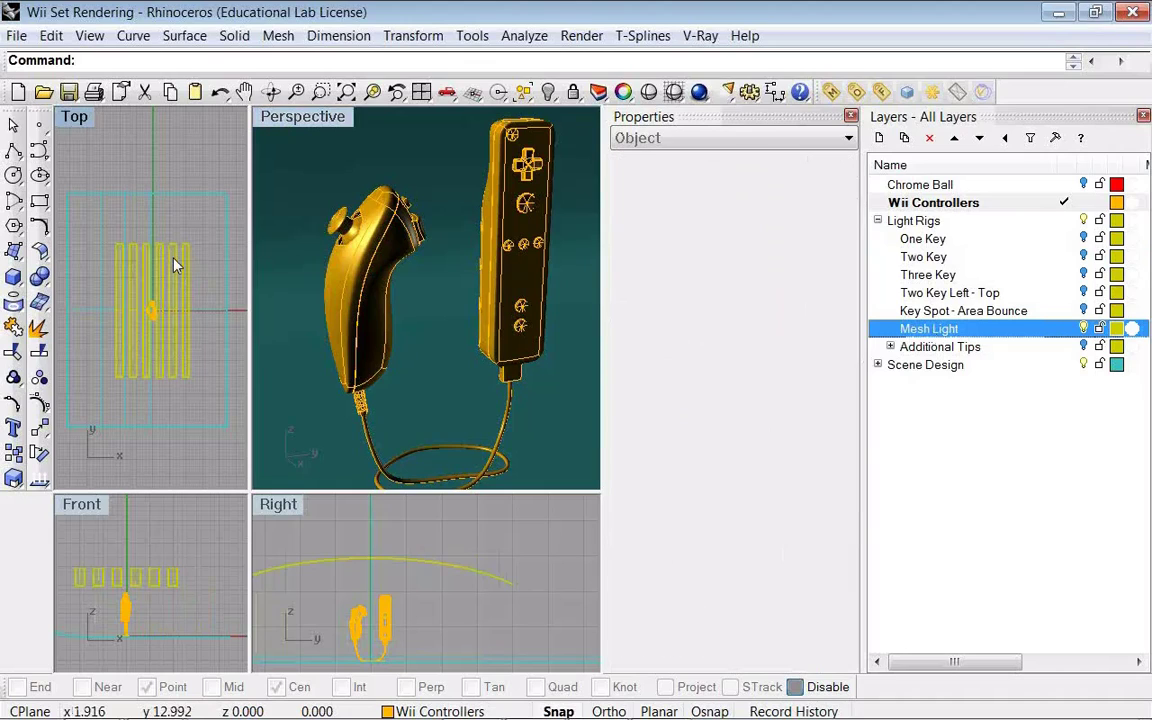
click(173, 265)
click(662, 138)
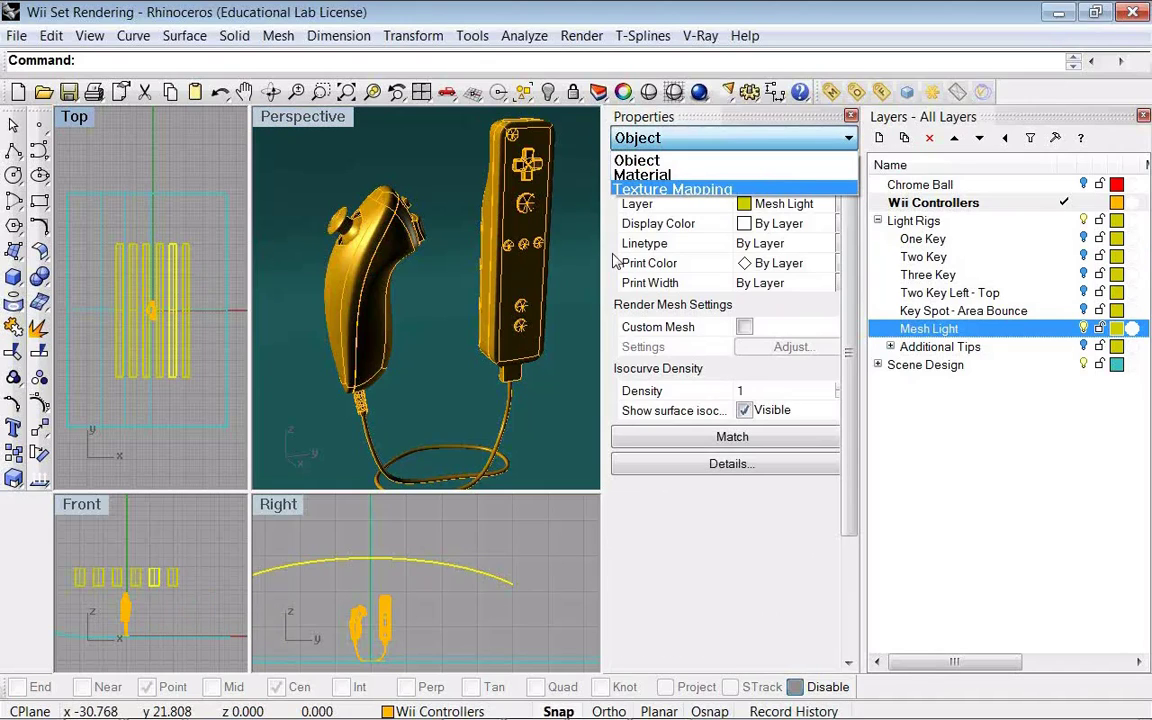
click(617, 507)
click(679, 138)
click(692, 190)
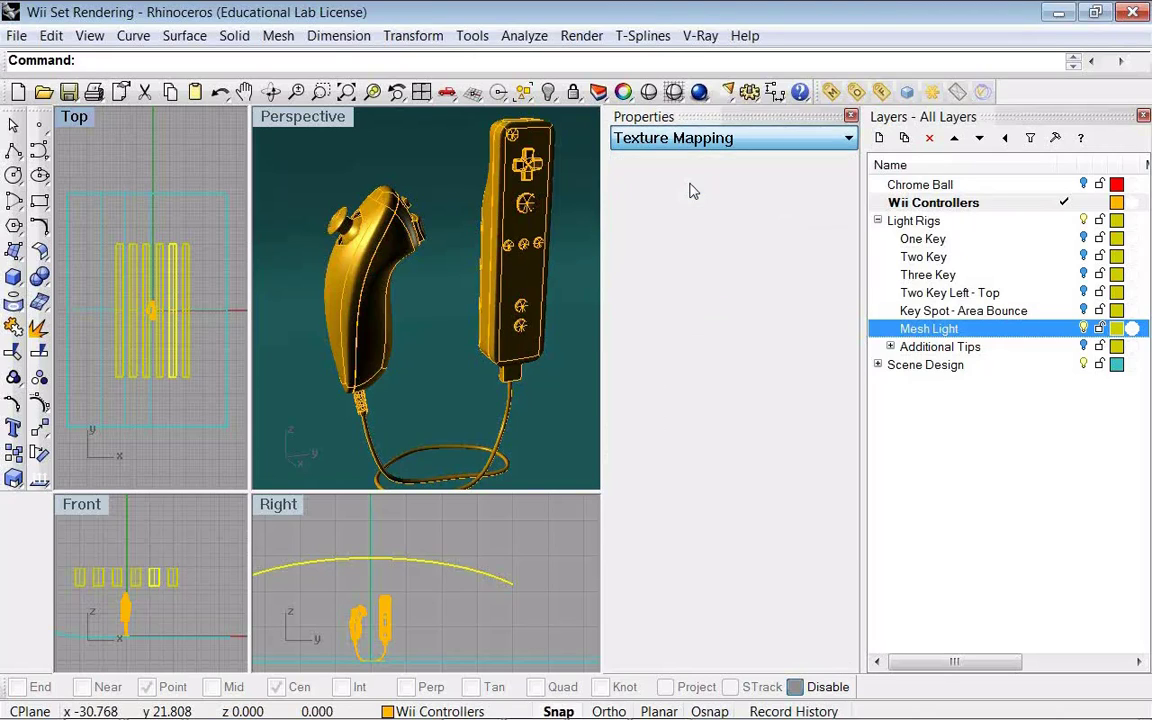
click(612, 134)
click(686, 177)
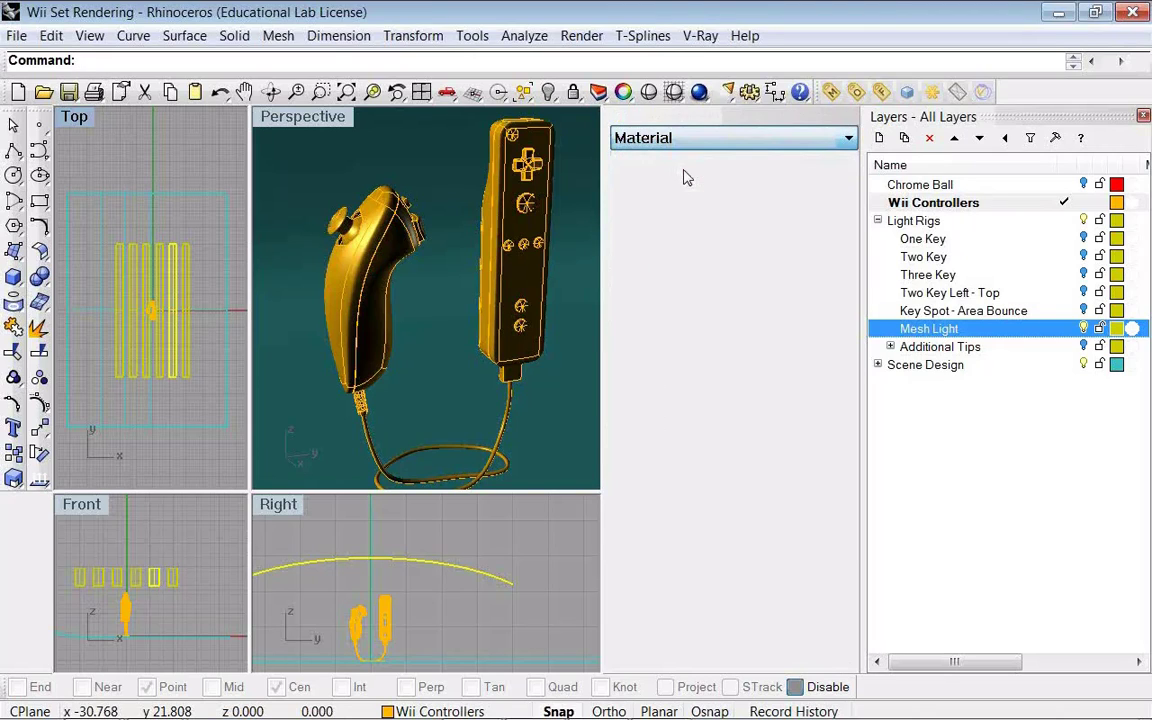
click(670, 216)
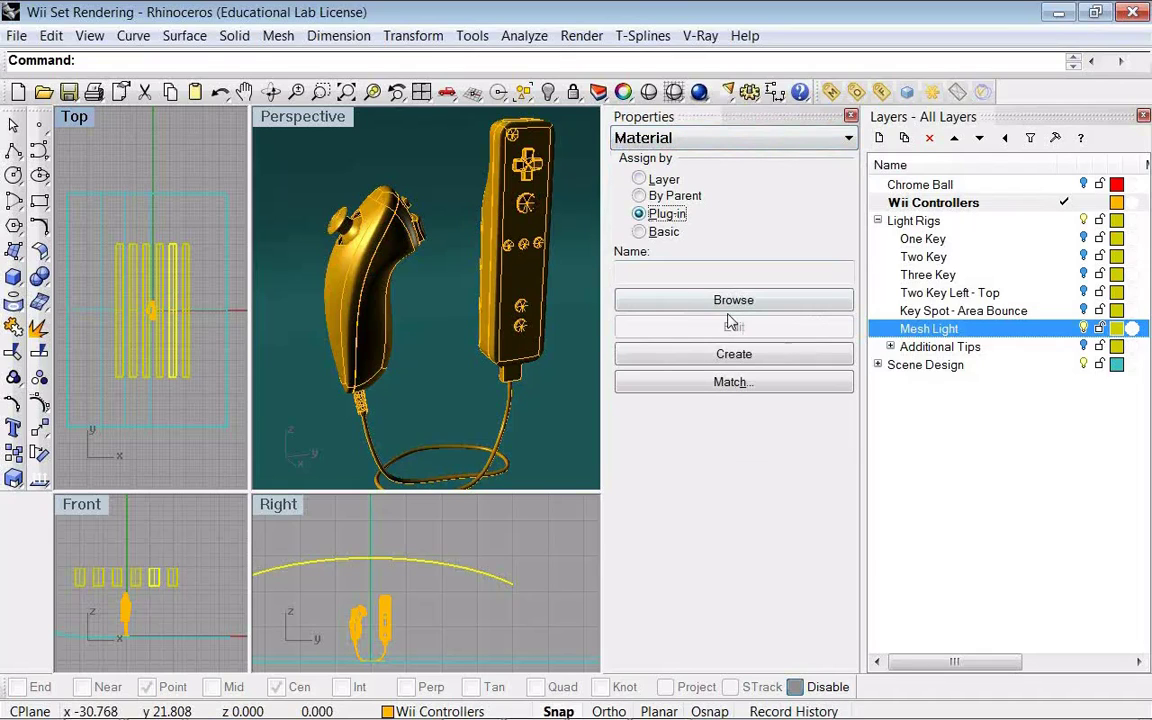
click(740, 355)
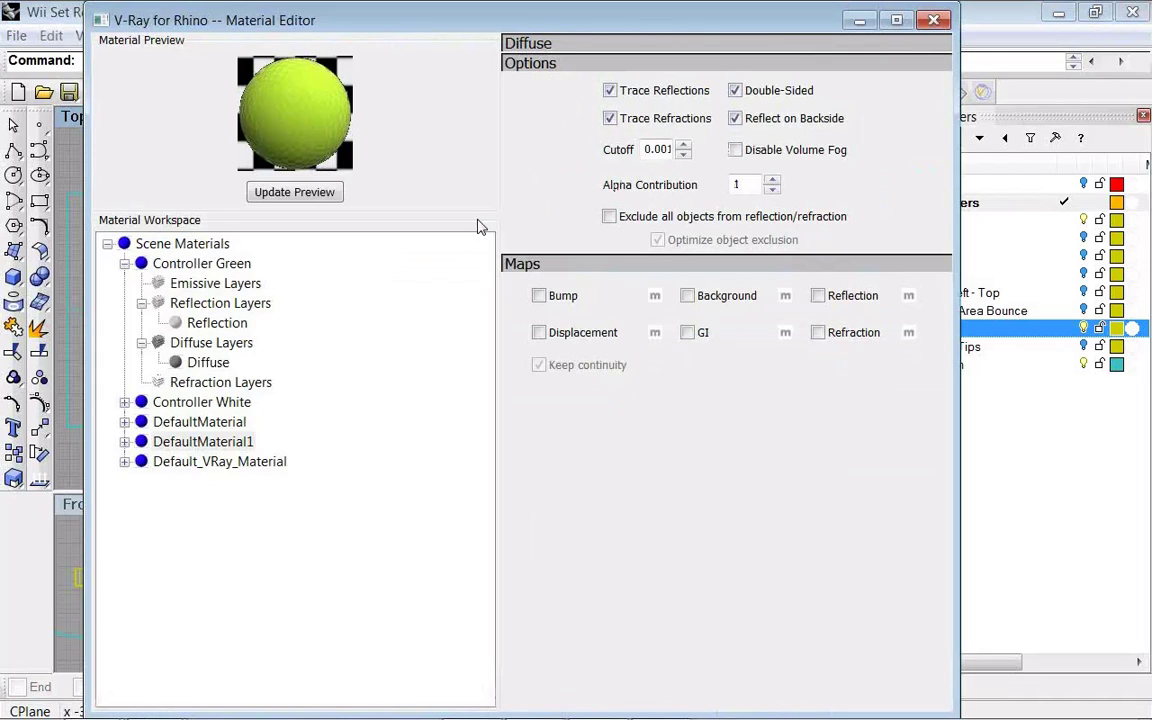
- Add an emissive layer to DefaultMaterial1 and show its Emissive settings
click(125, 264)
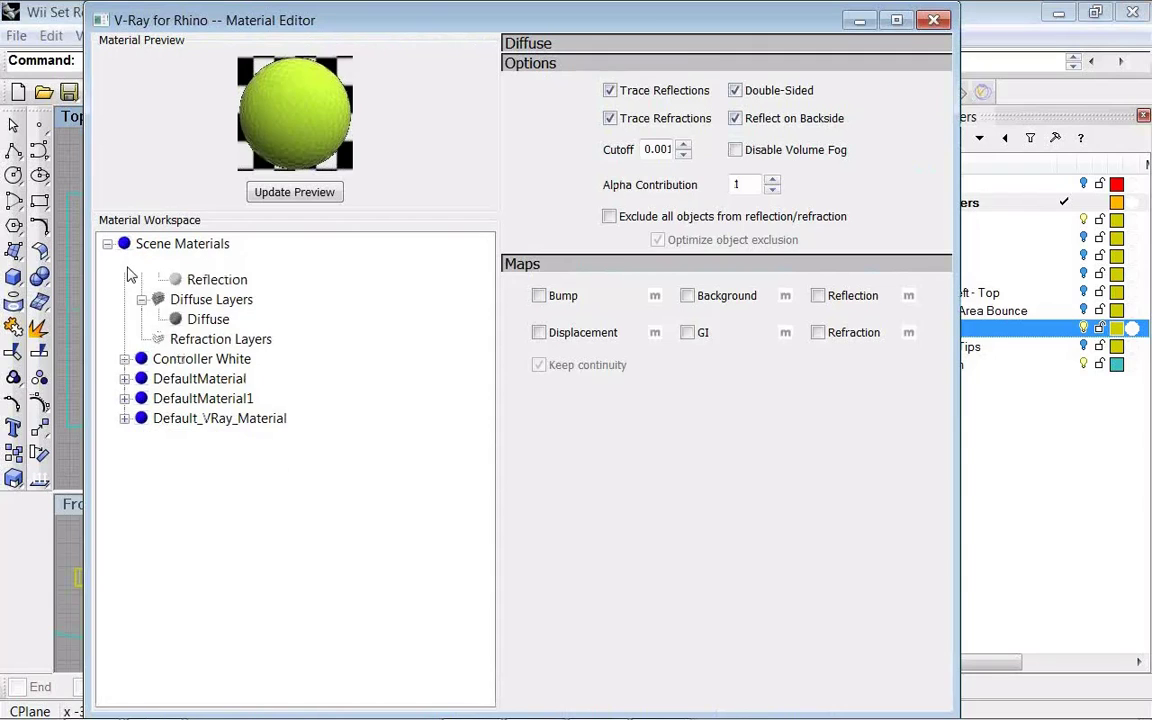
click(200, 324)
right_click(206, 325)
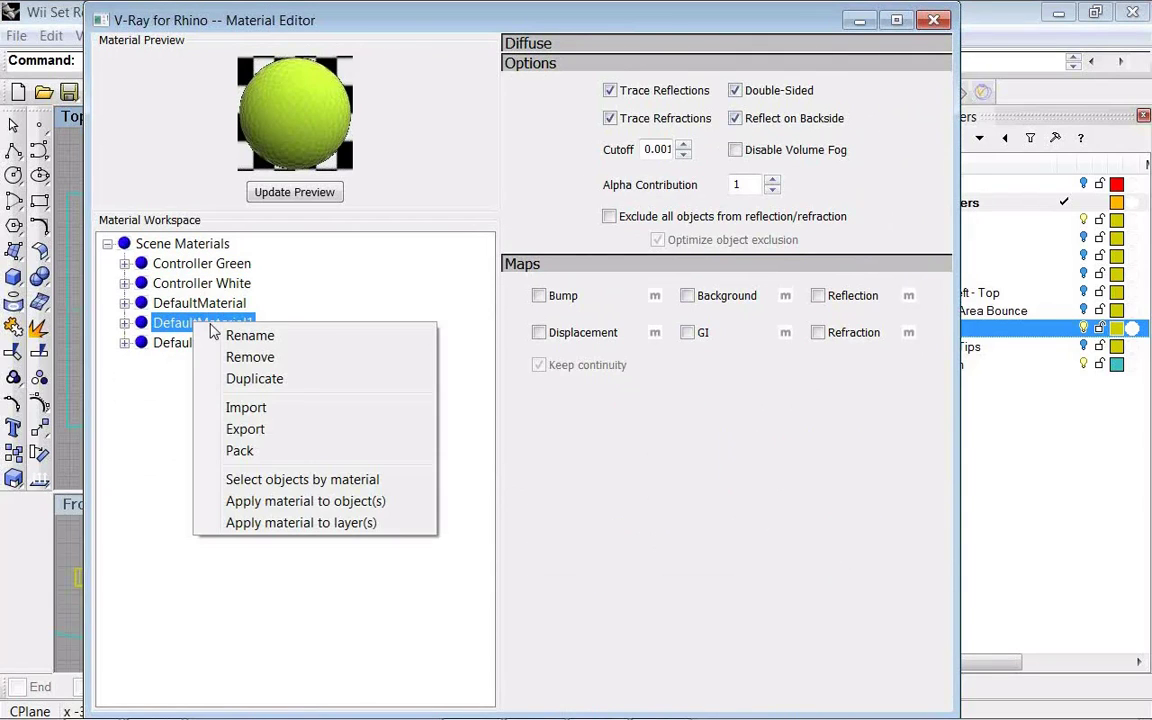
click(125, 322)
right_click(198, 343)
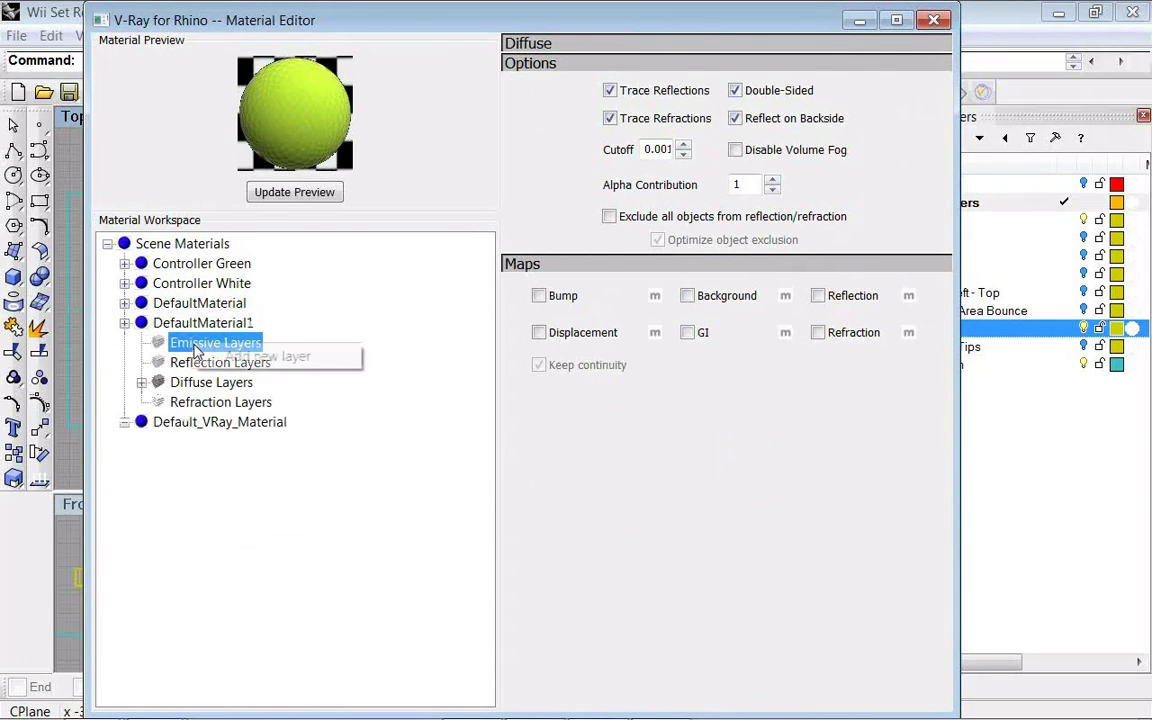
click(240, 357)
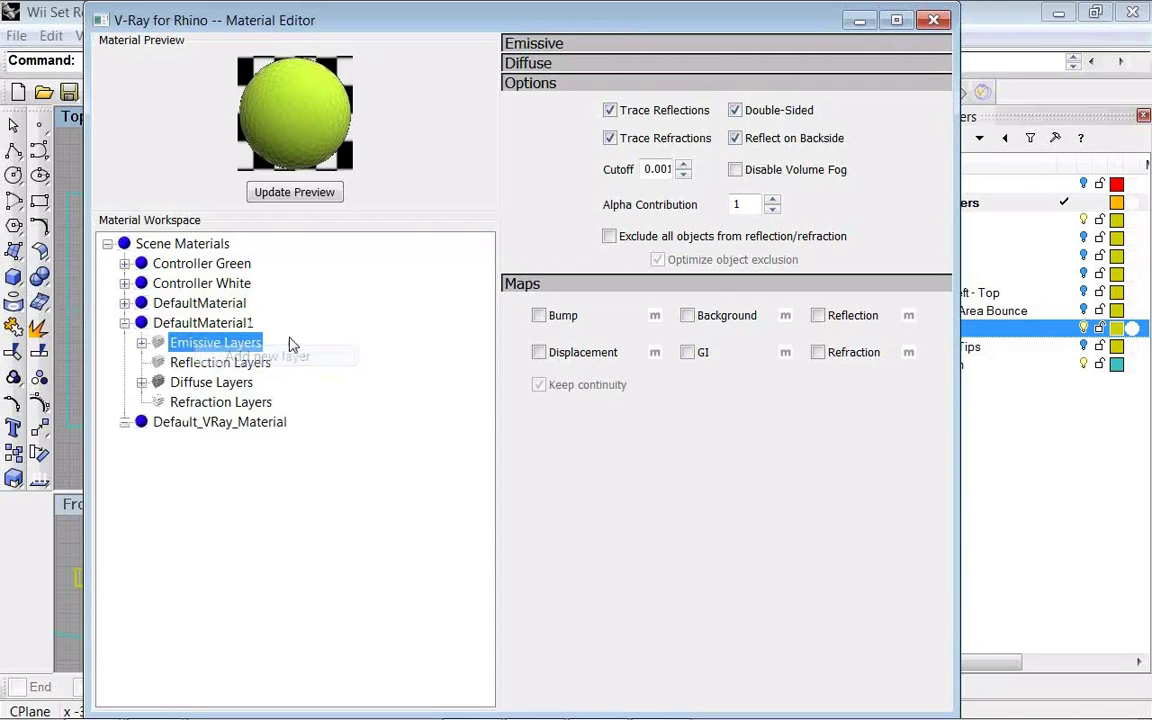
click(205, 365)
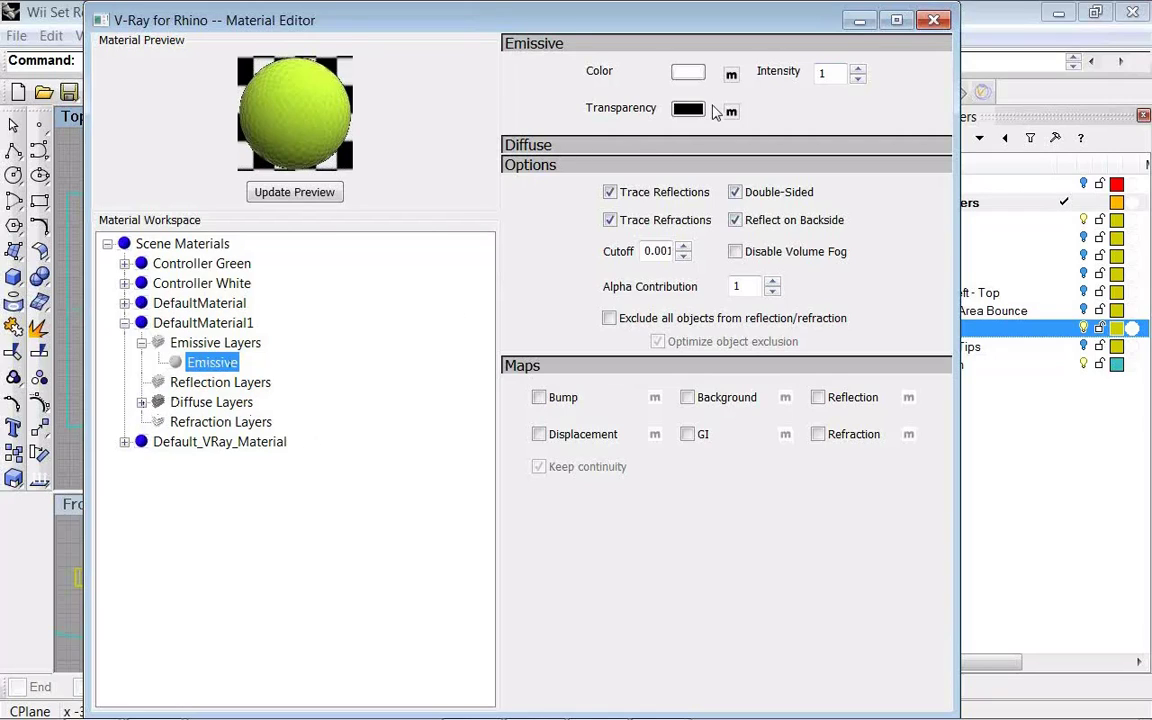
- Set the emissive layer's color to red, RGB 218, 50, 50
click(688, 73)
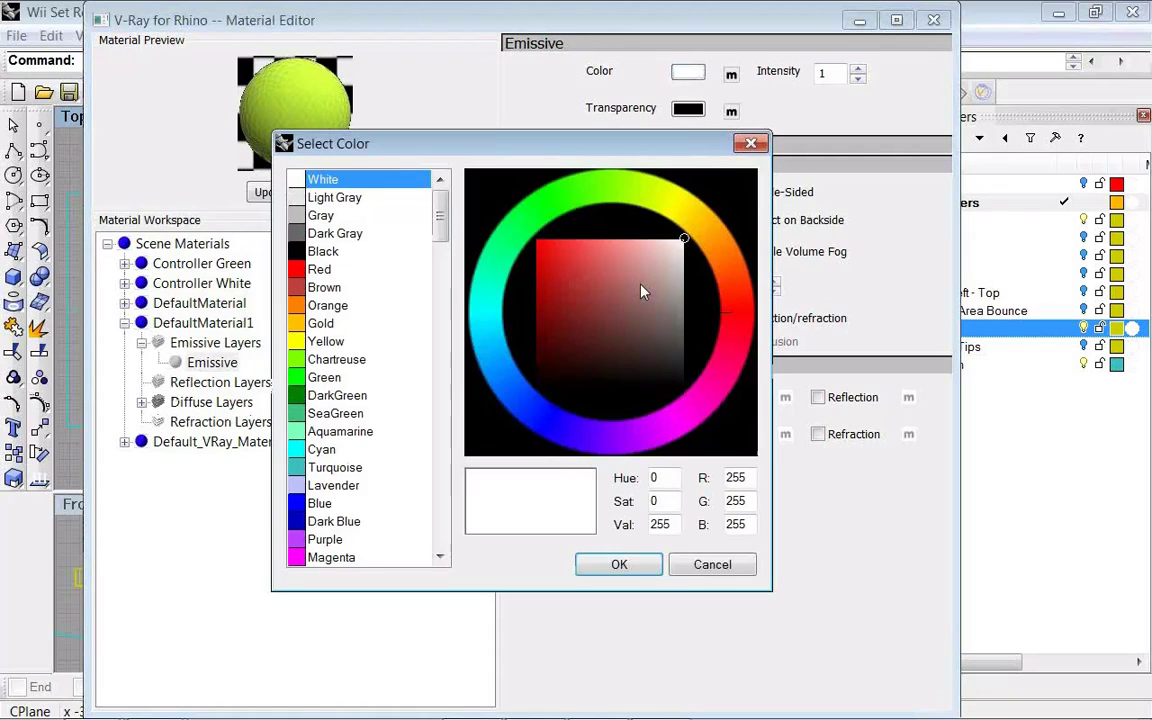
click(571, 257)
click(650, 566)
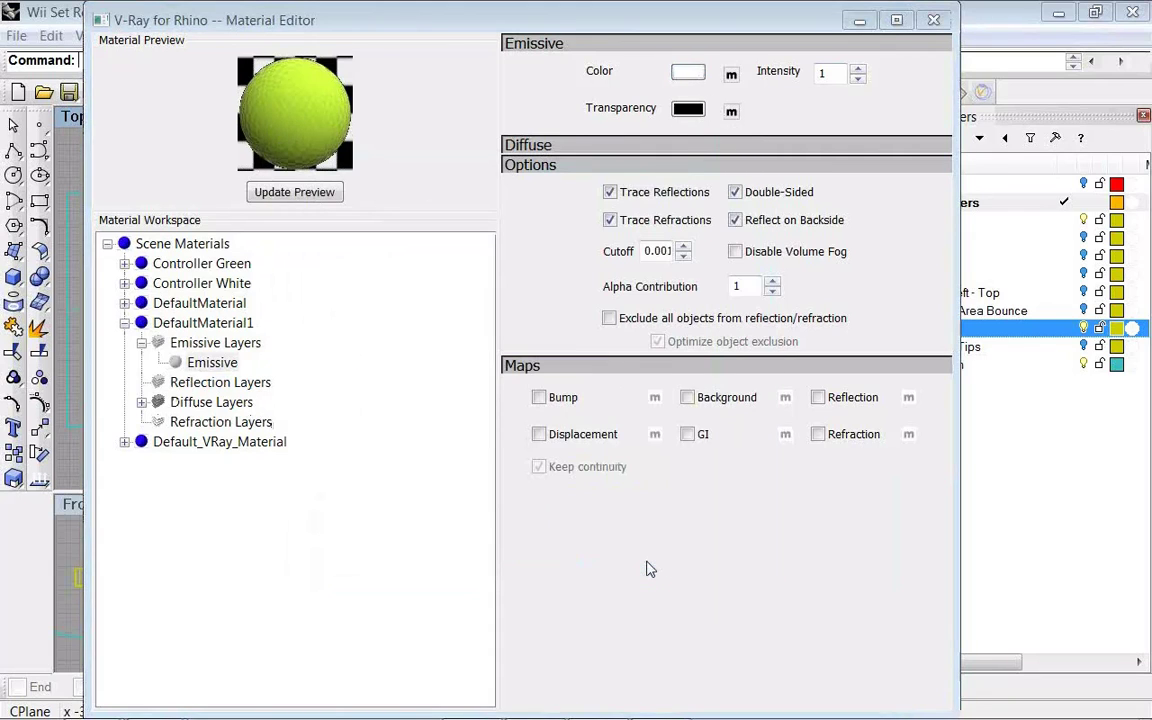
- Set the emissive layer's color to a saturated magenta and close the Material Editor
click(688, 73)
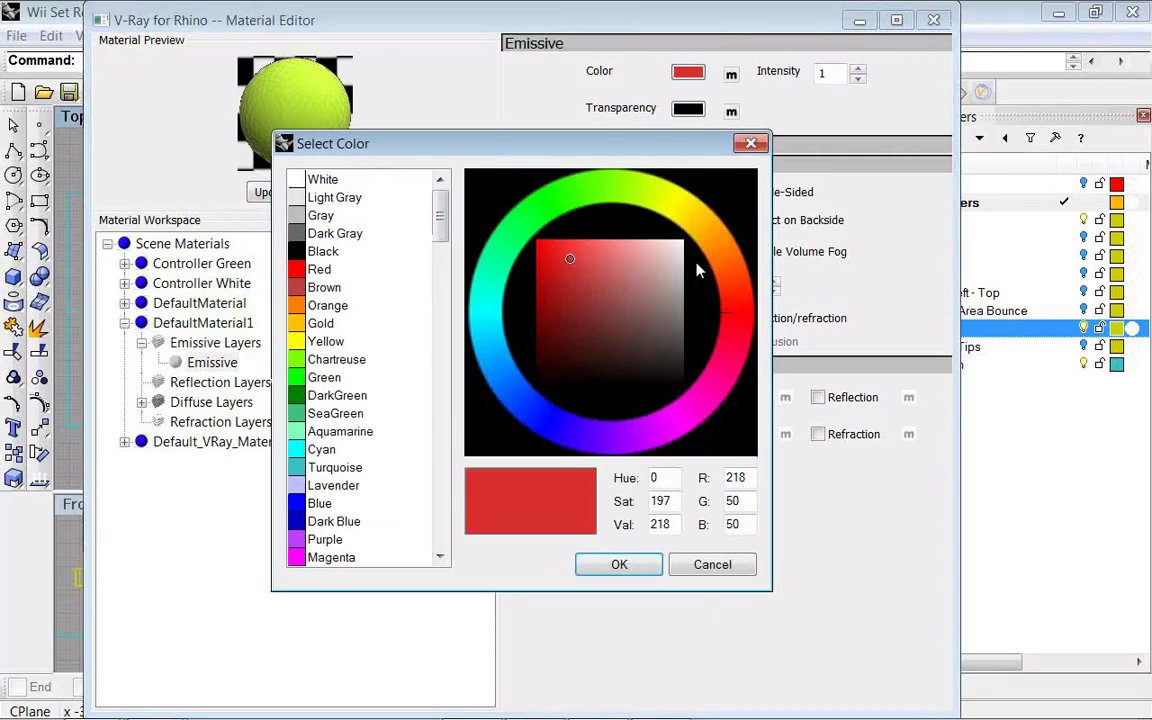
click(670, 420)
click(540, 244)
click(619, 564)
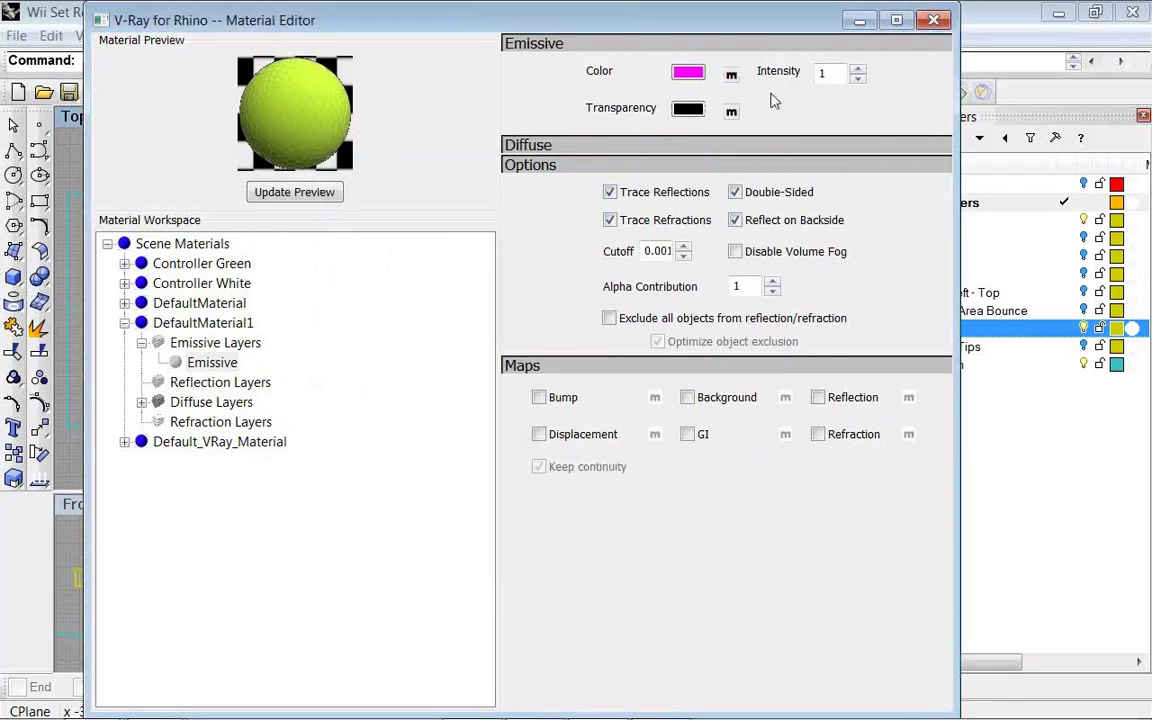
click(936, 21)
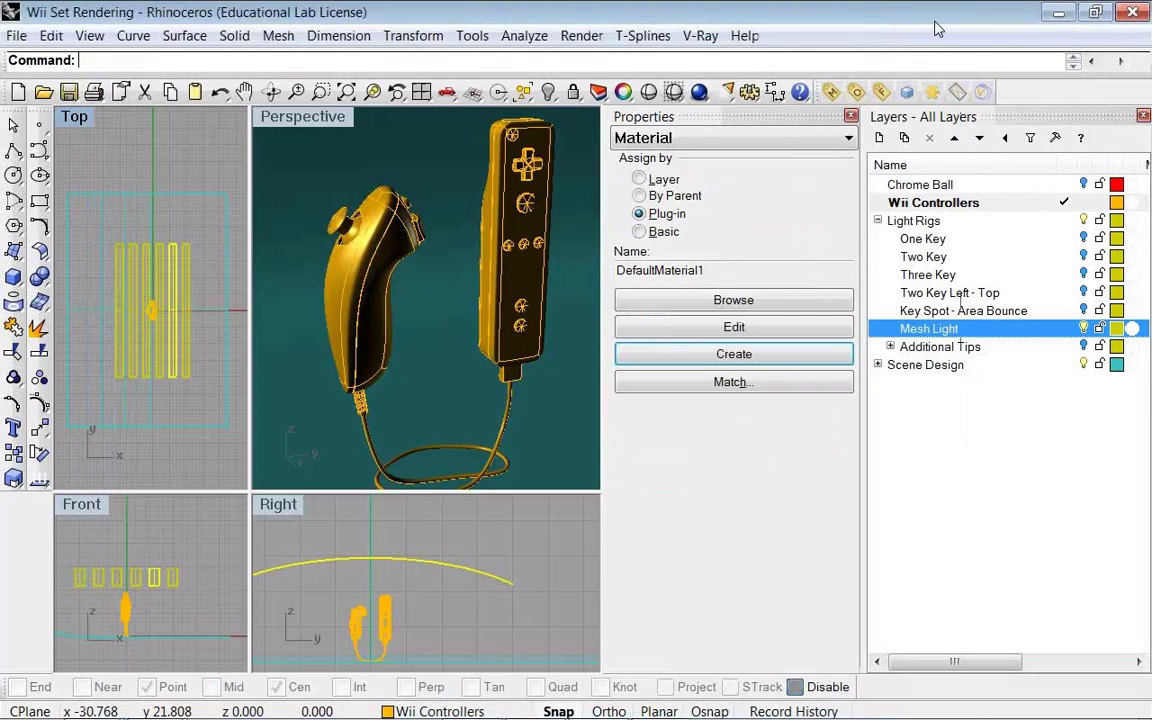
- Assign DefaultMaterial1 as the plug-in material of the outermost light strip next to the already assigned one
right_drag(192, 367, 201, 315)
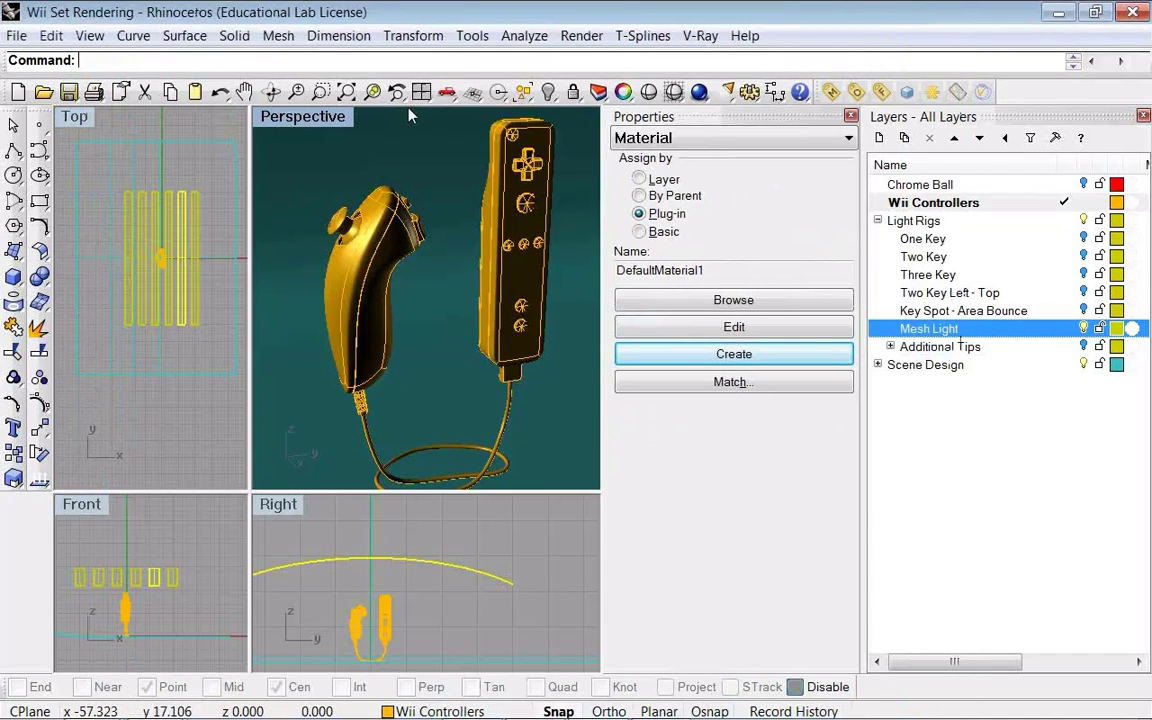
double_click(337, 123)
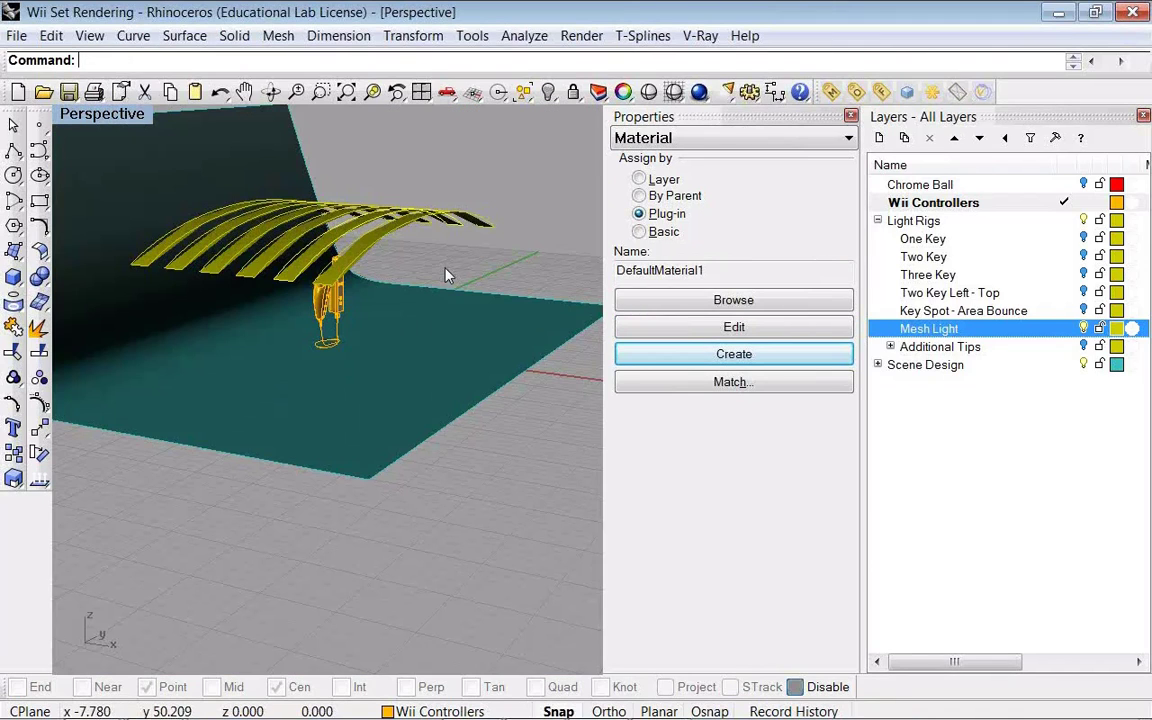
right_drag(446, 275, 422, 231)
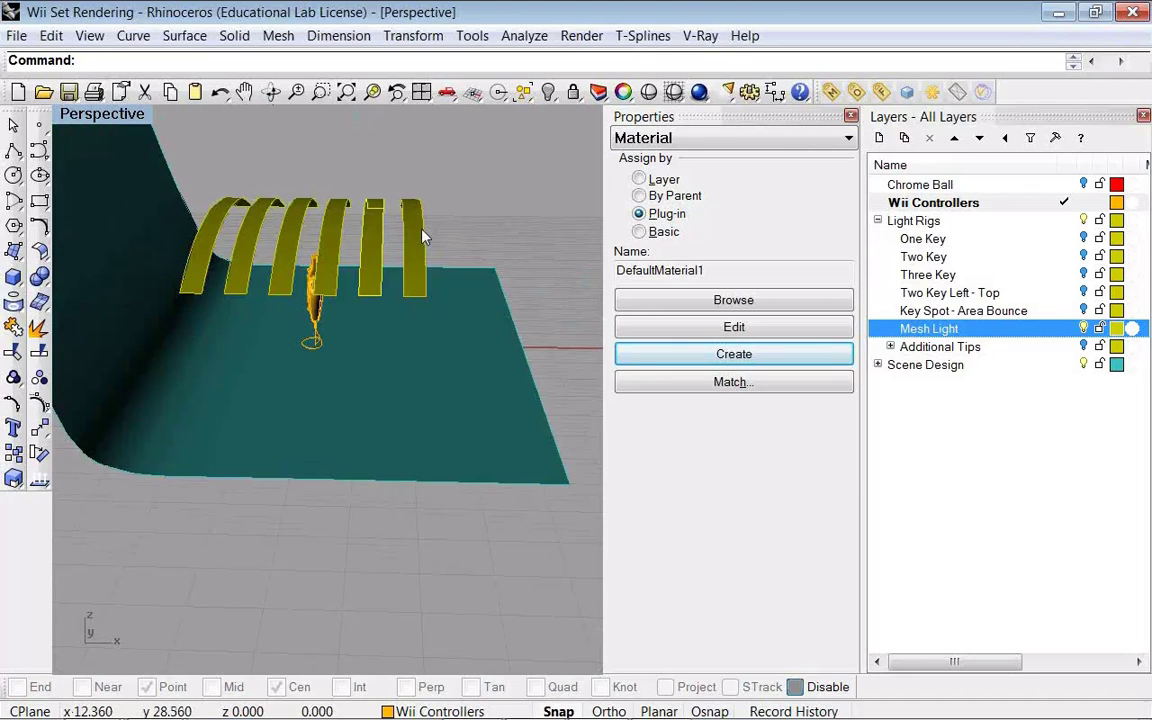
click(638, 179)
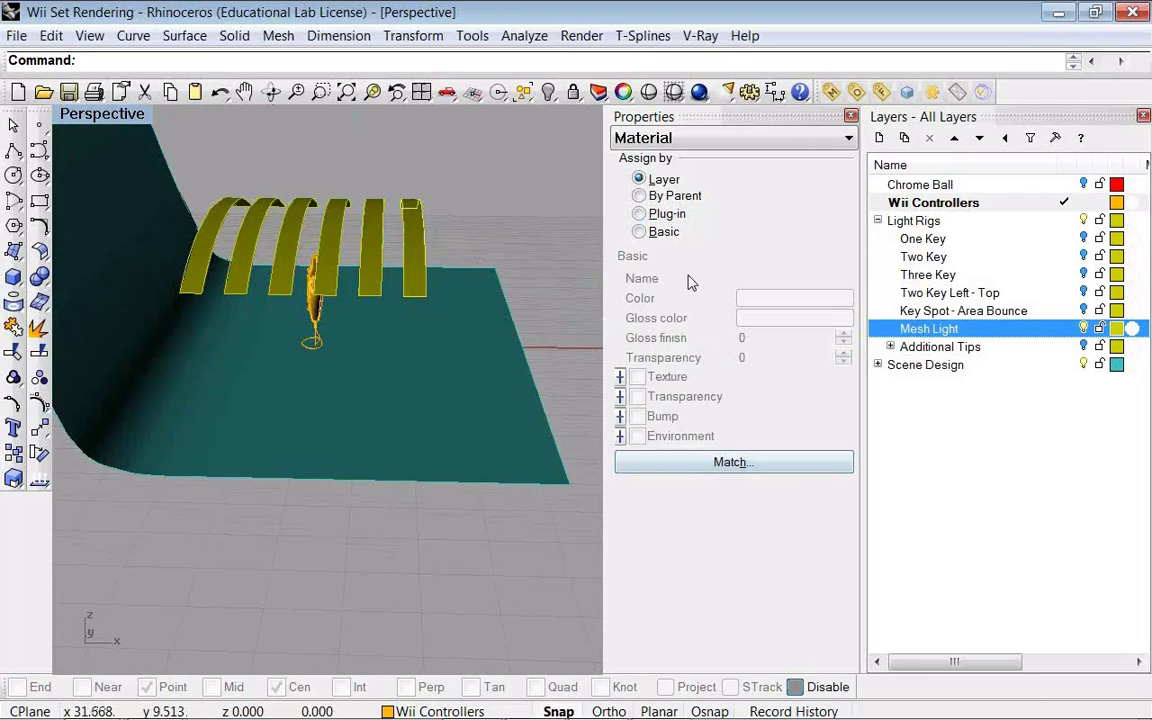
click(639, 213)
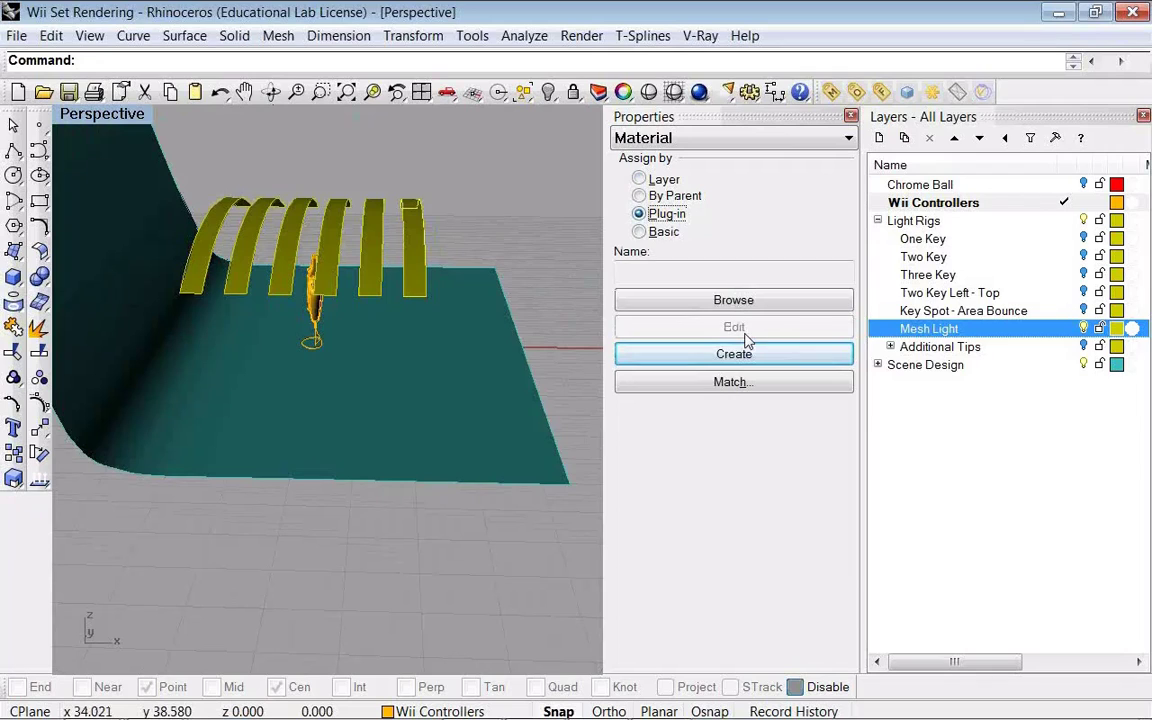
click(741, 299)
double_click(547, 359)
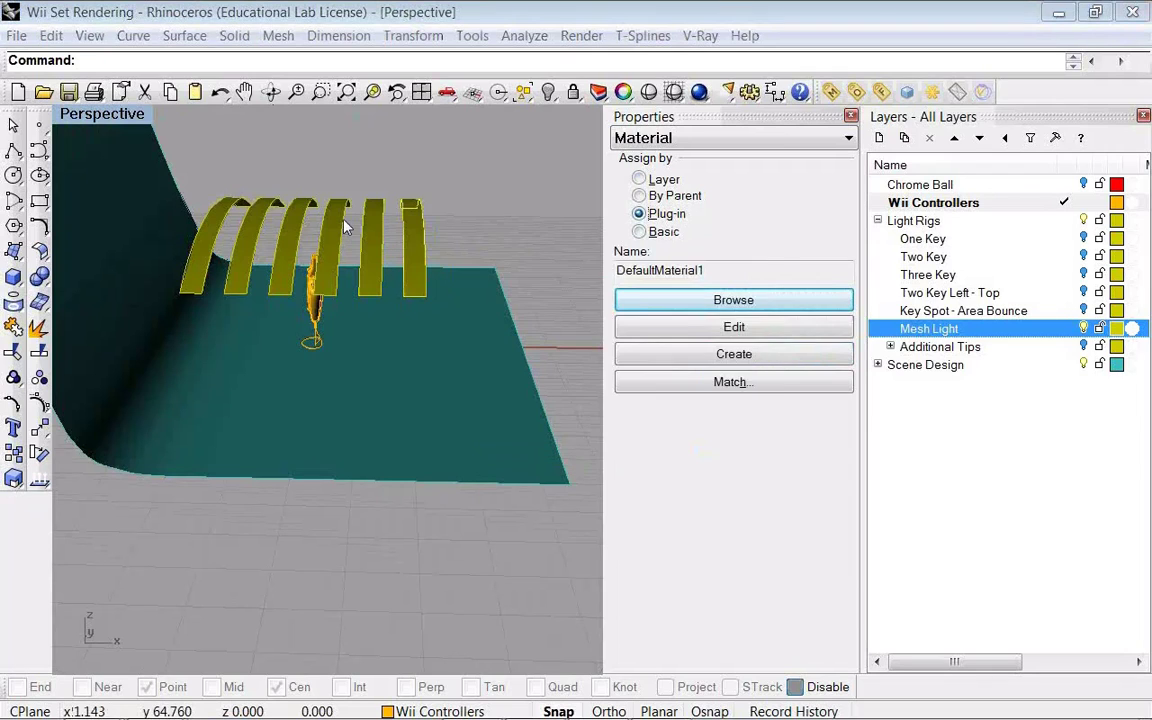
- Assign DefaultMaterial1 as the plug-in material of the remaining four light strips
click(645, 214)
click(752, 302)
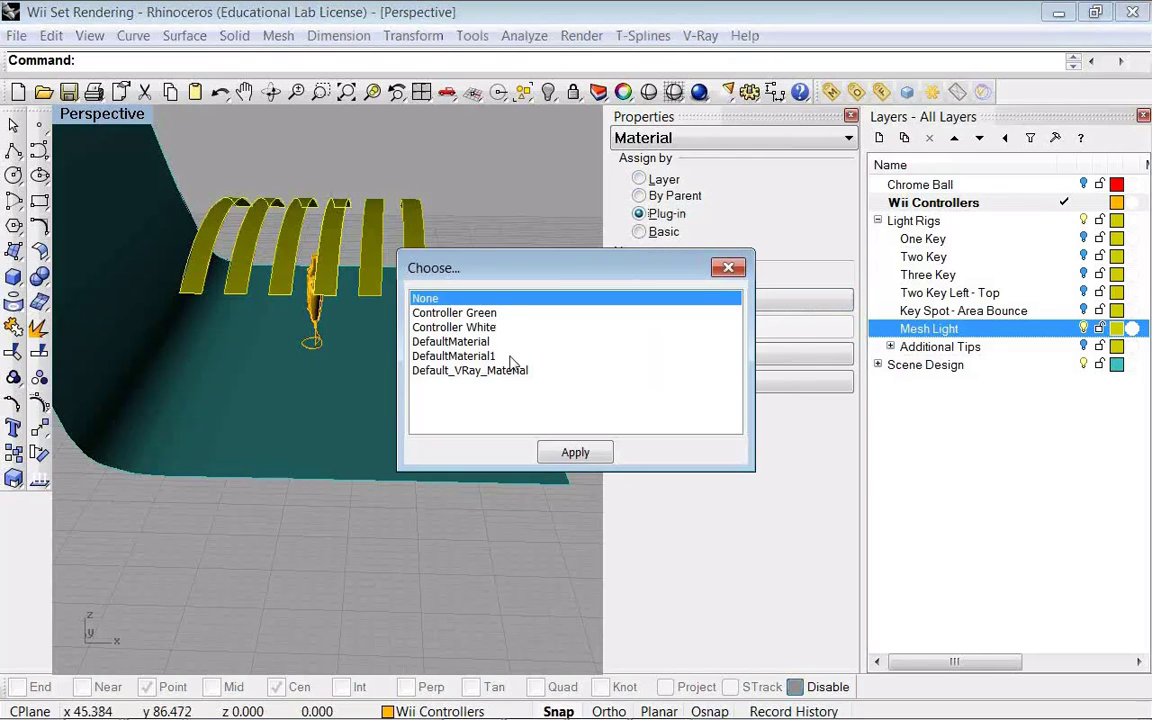
click(468, 356)
click(585, 458)
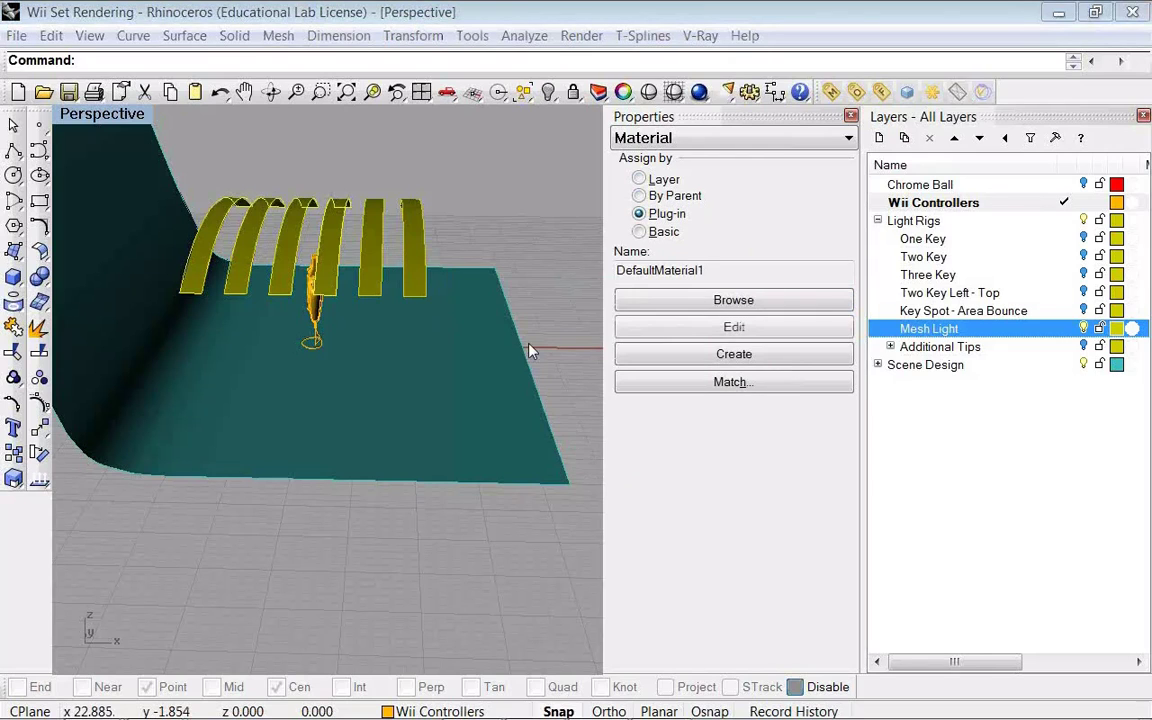
- Test render a close Perspective view of the nunchuk and remote under the emissive strips, and close the frame buffer
right_drag(475, 308, 483, 283)
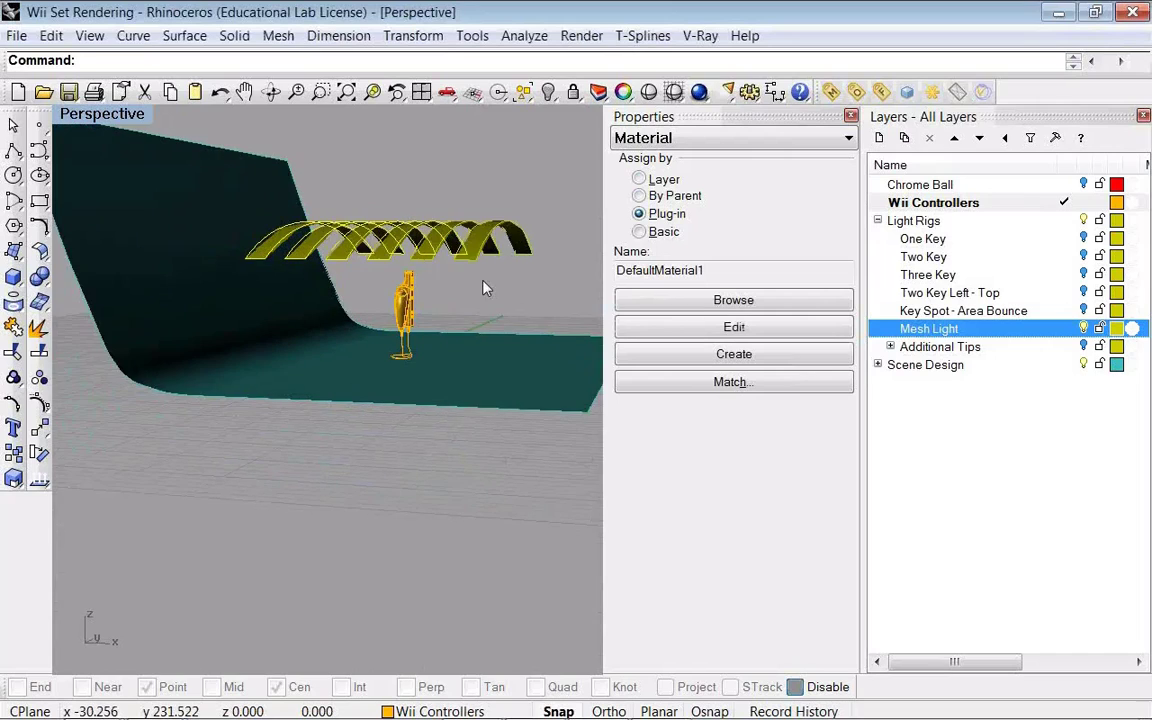
scroll(483, 283, up, 2)
scroll(483, 283, up, 2)
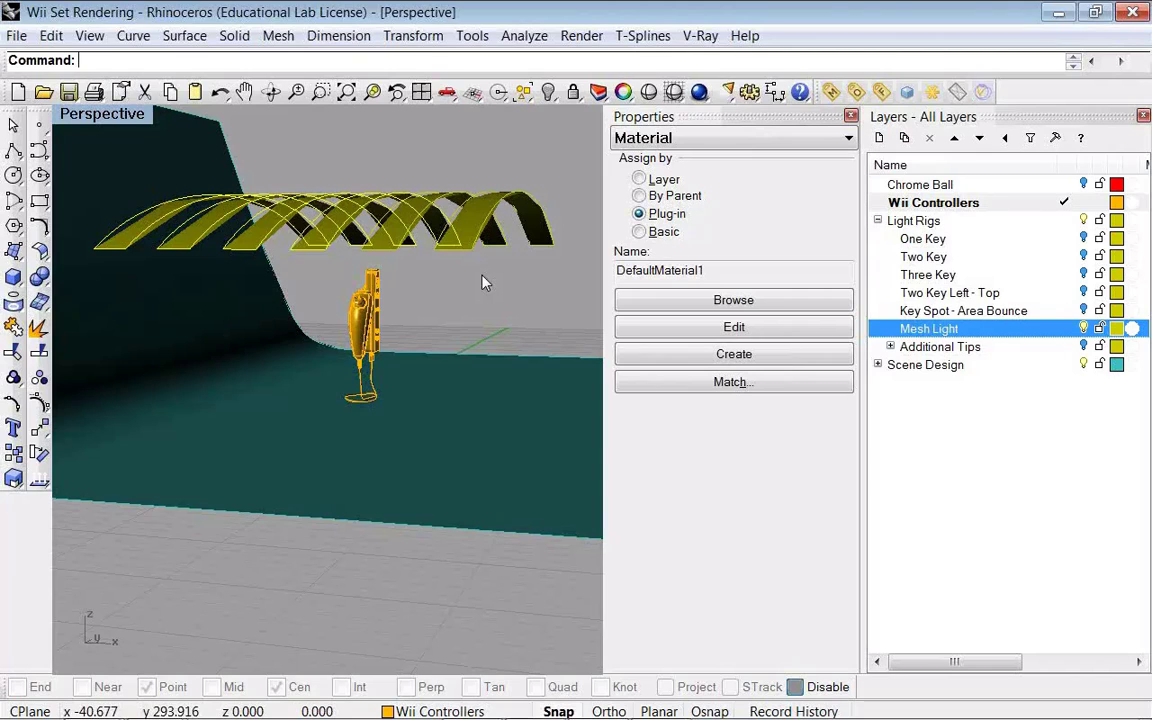
mouse_move(445, 285)
right_down()
mouse_move(340, 280)
mouse_move(378, 308)
mouse_move(424, 284)
right_up()
scroll(347, 294, up, 7)
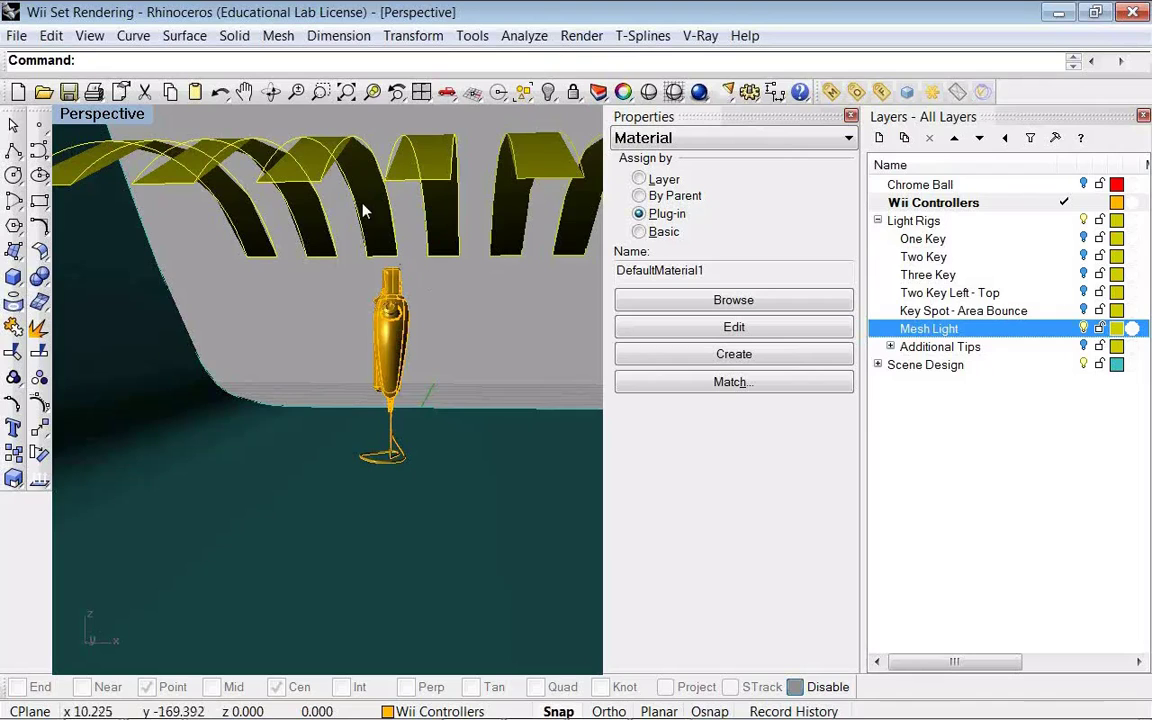
scroll(363, 323, up, 2)
scroll(365, 323, up, 2)
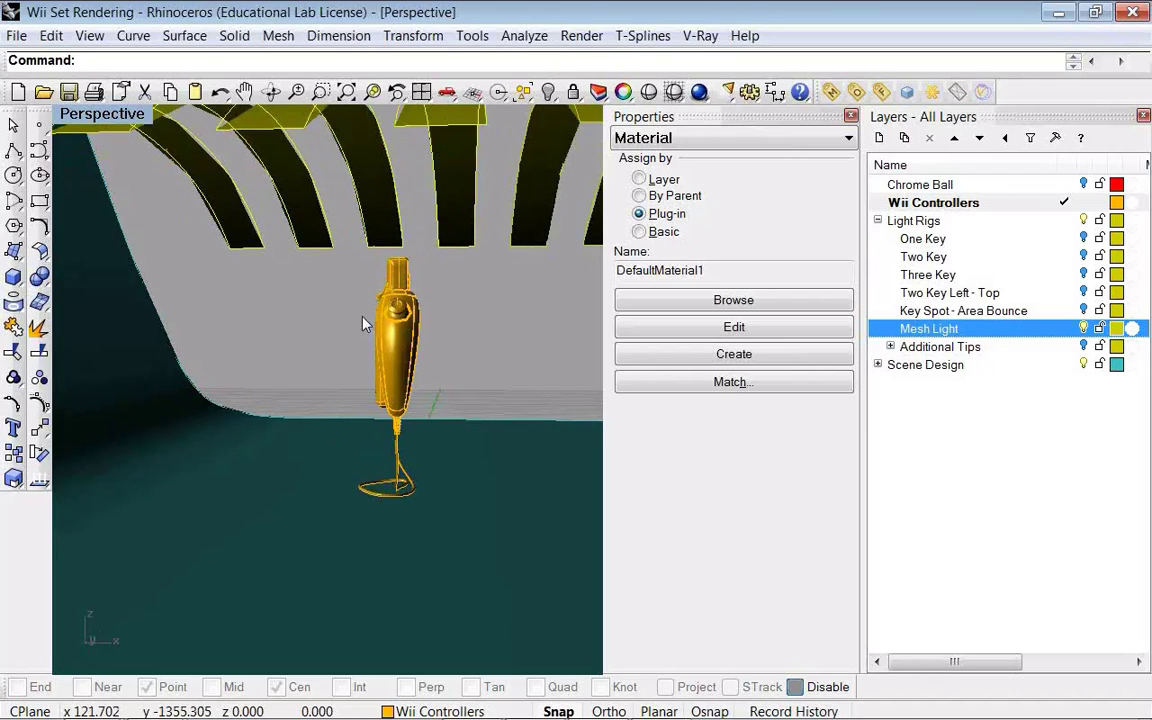
scroll(368, 324, up, 1)
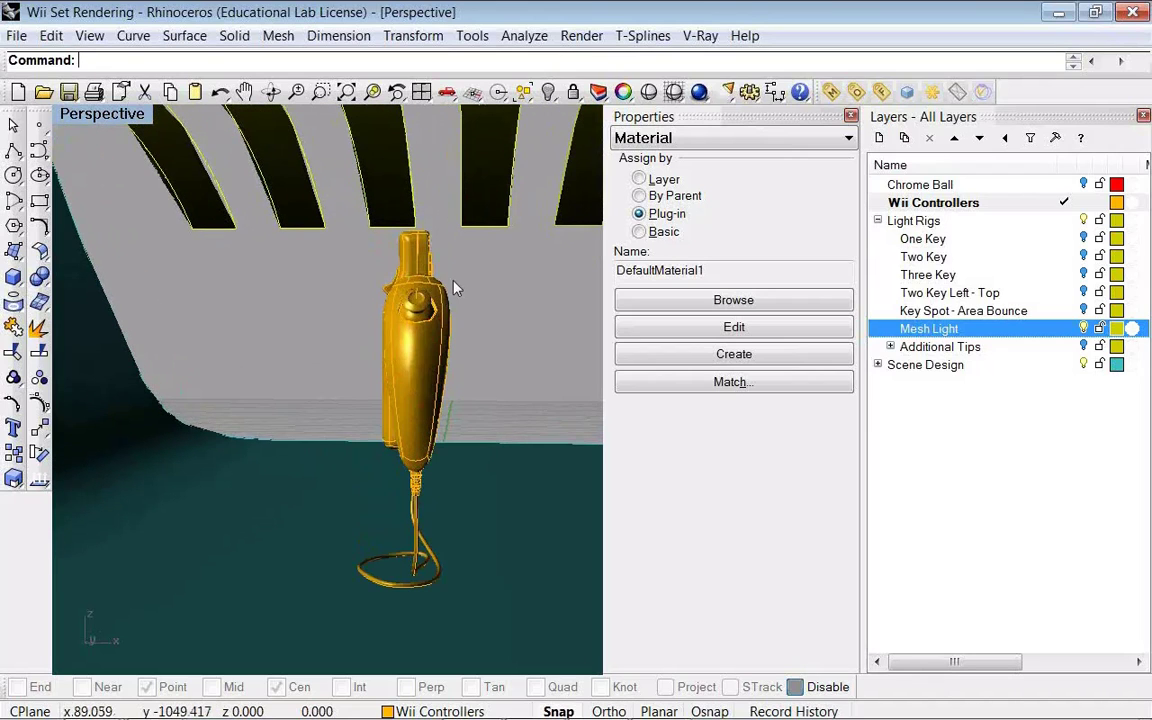
right_drag(454, 287, 437, 300)
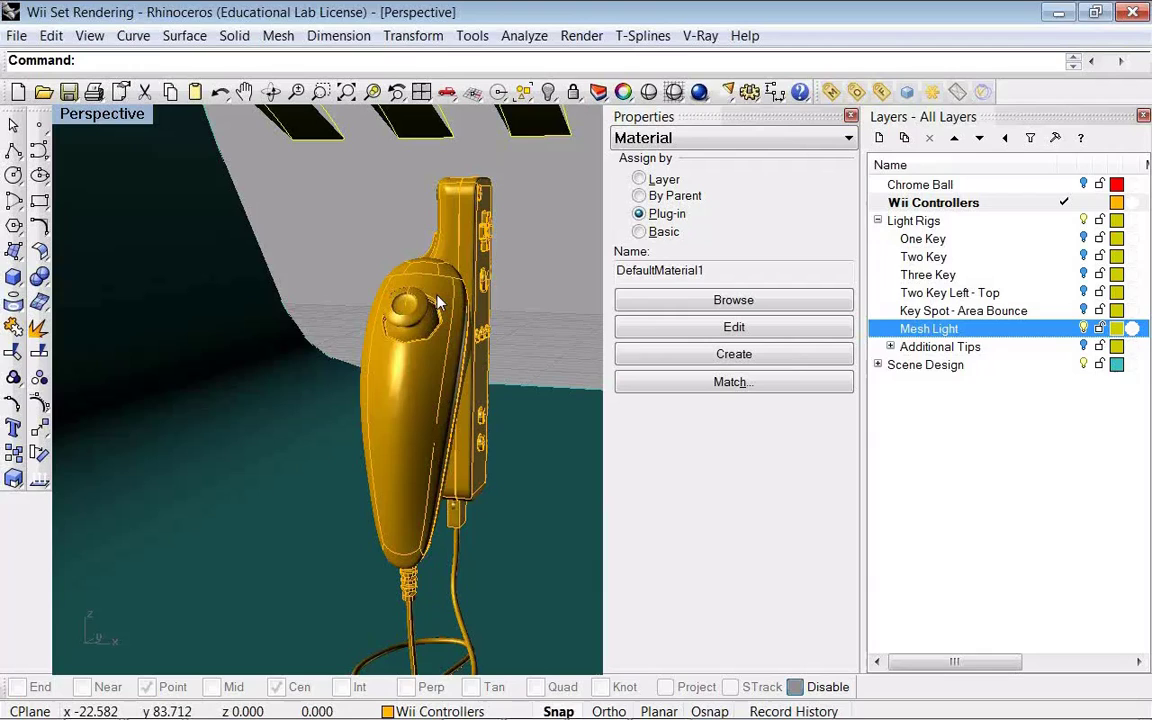
click(700, 92)
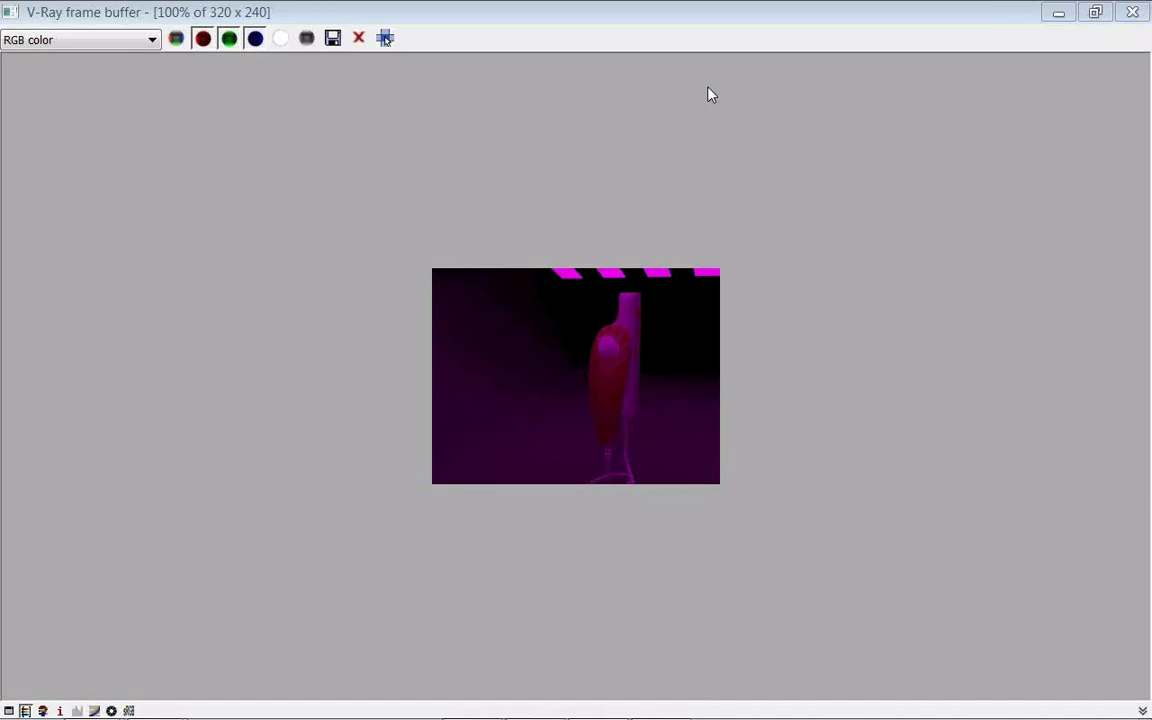
click(1131, 21)
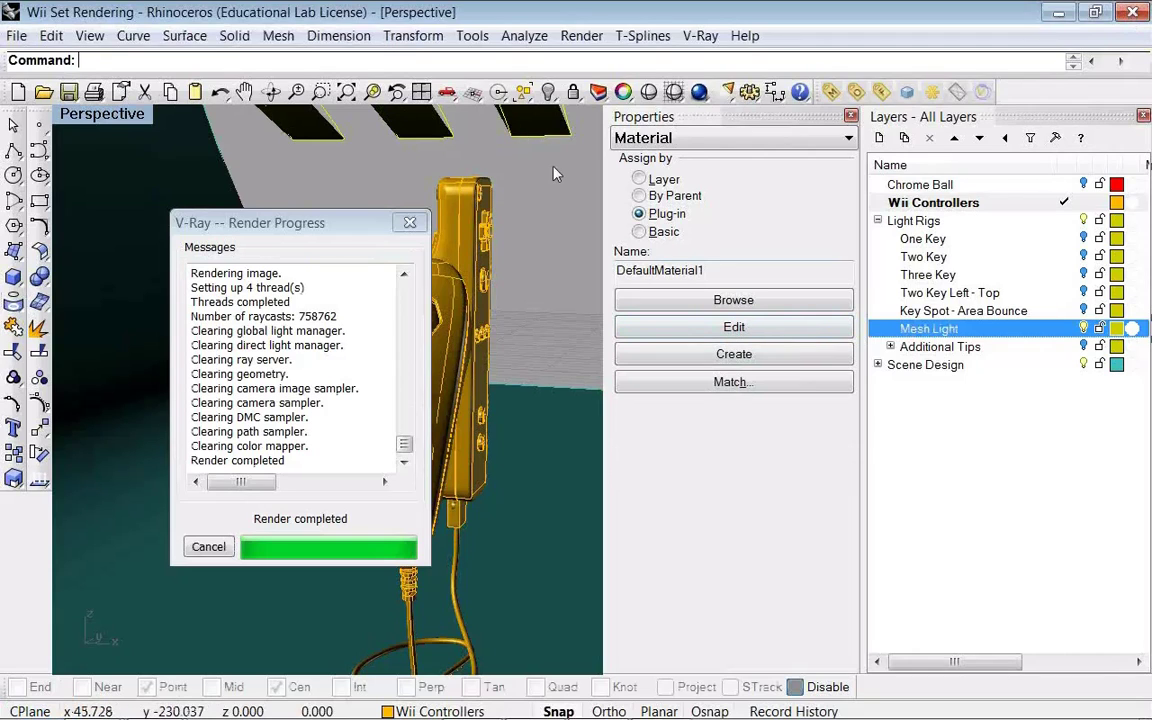
- Change DefaultMaterial1's emissive color to white with an intensity of 3, and close the Material Editor and render progress window
click(734, 327)
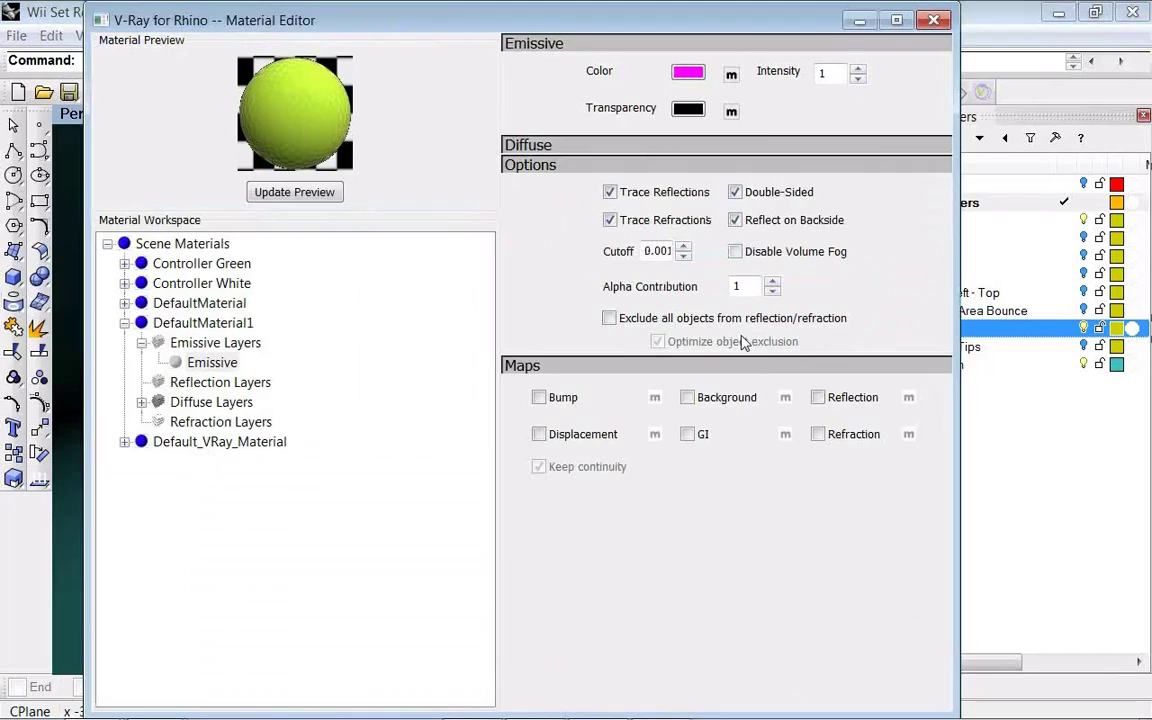
click(688, 71)
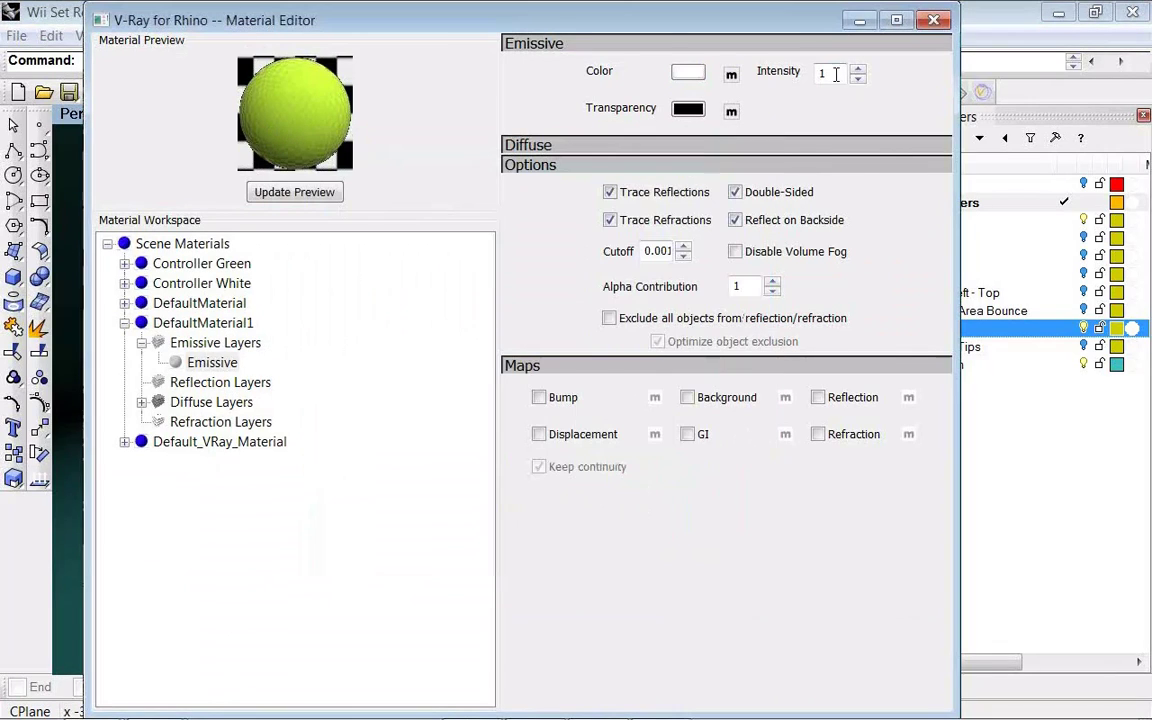
double_click(822, 73)
text(3)
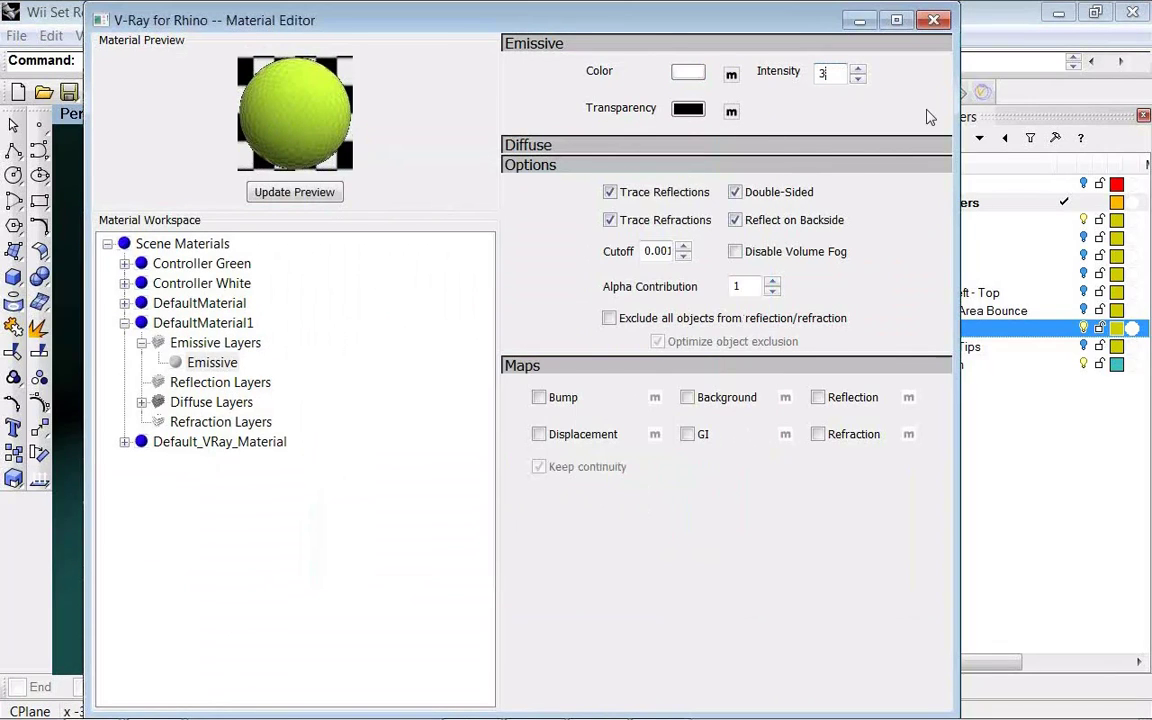
click(933, 20)
click(409, 222)
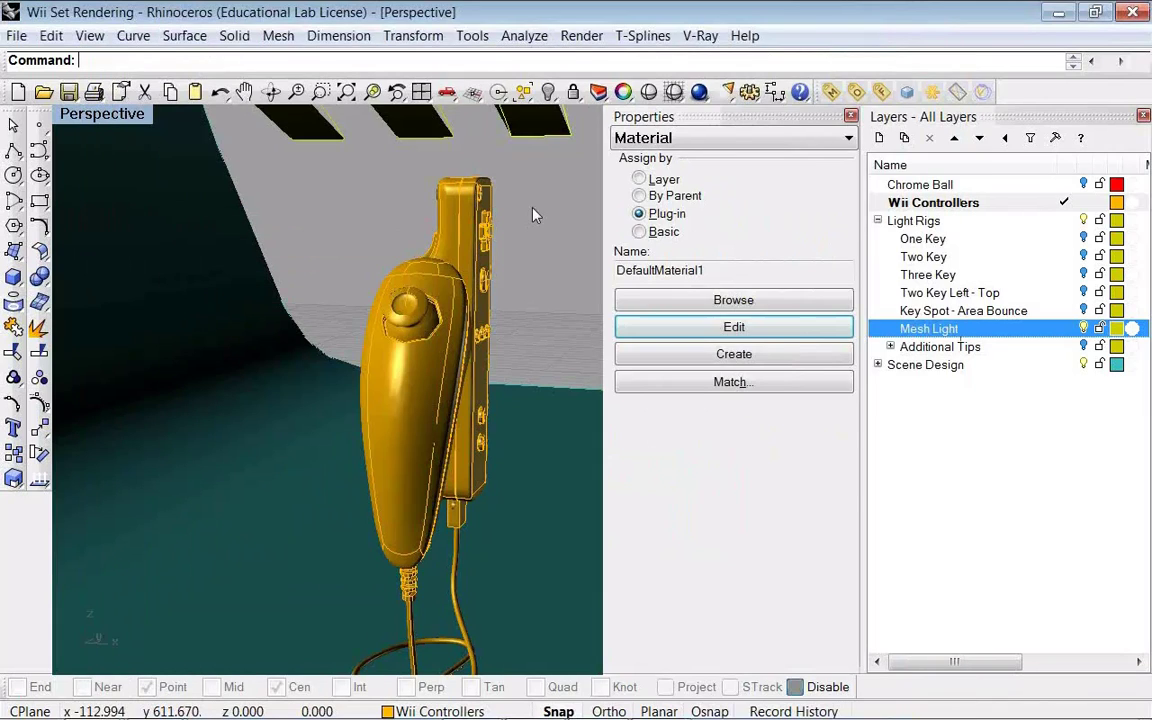
- Test render the Perspective view under the white emissive strips, and close the frame buffer and progress window
click(535, 213)
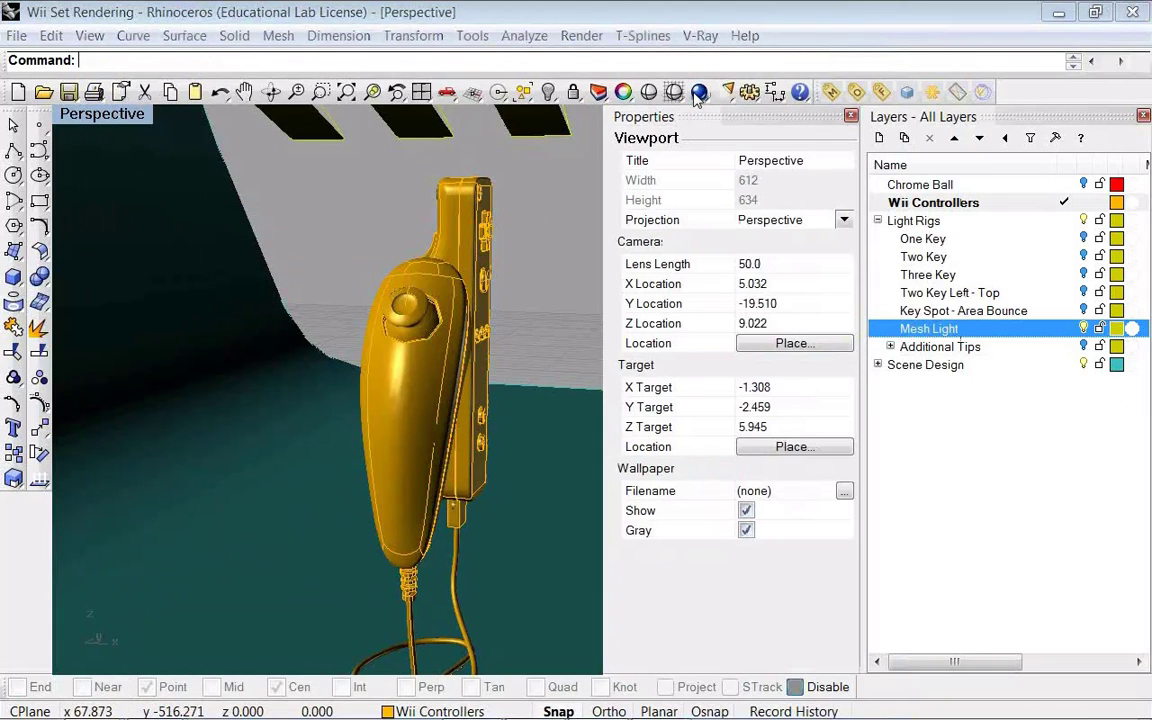
click(698, 92)
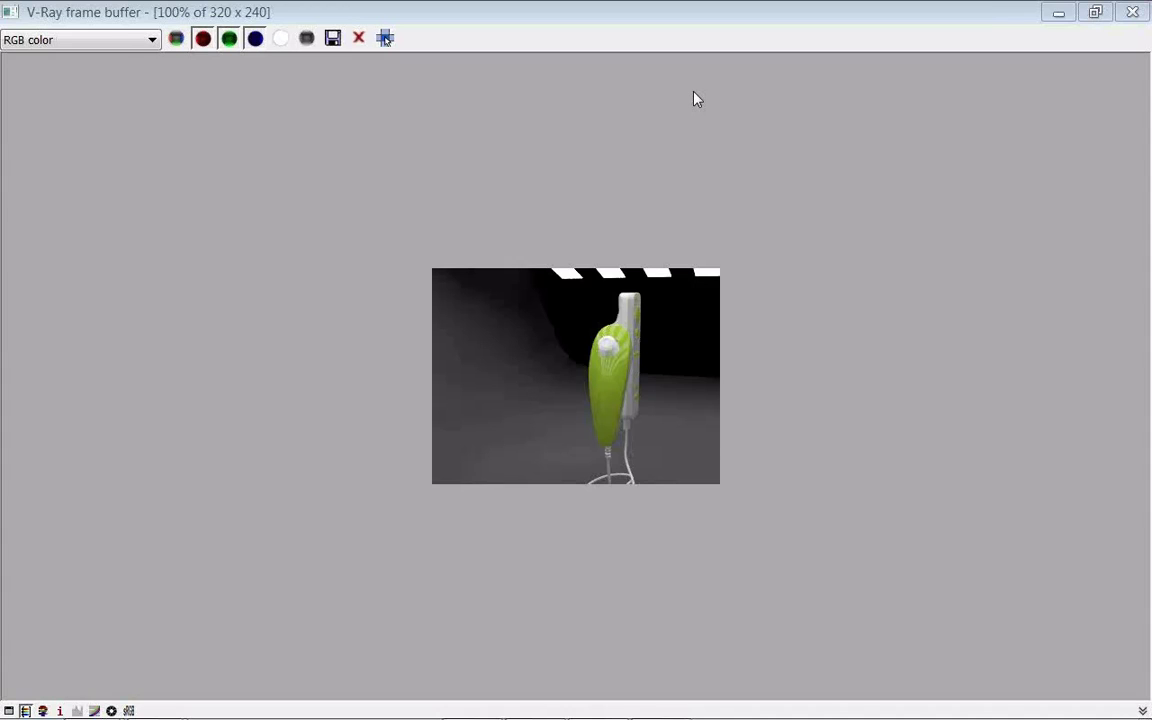
click(1132, 12)
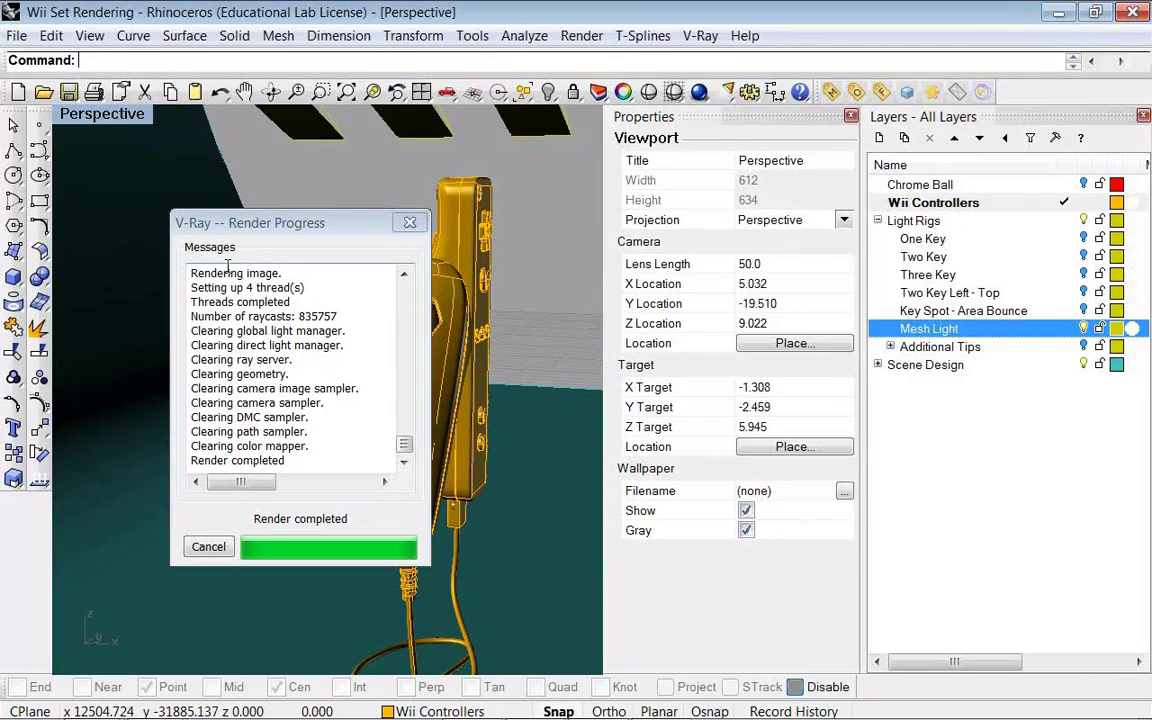
click(408, 222)
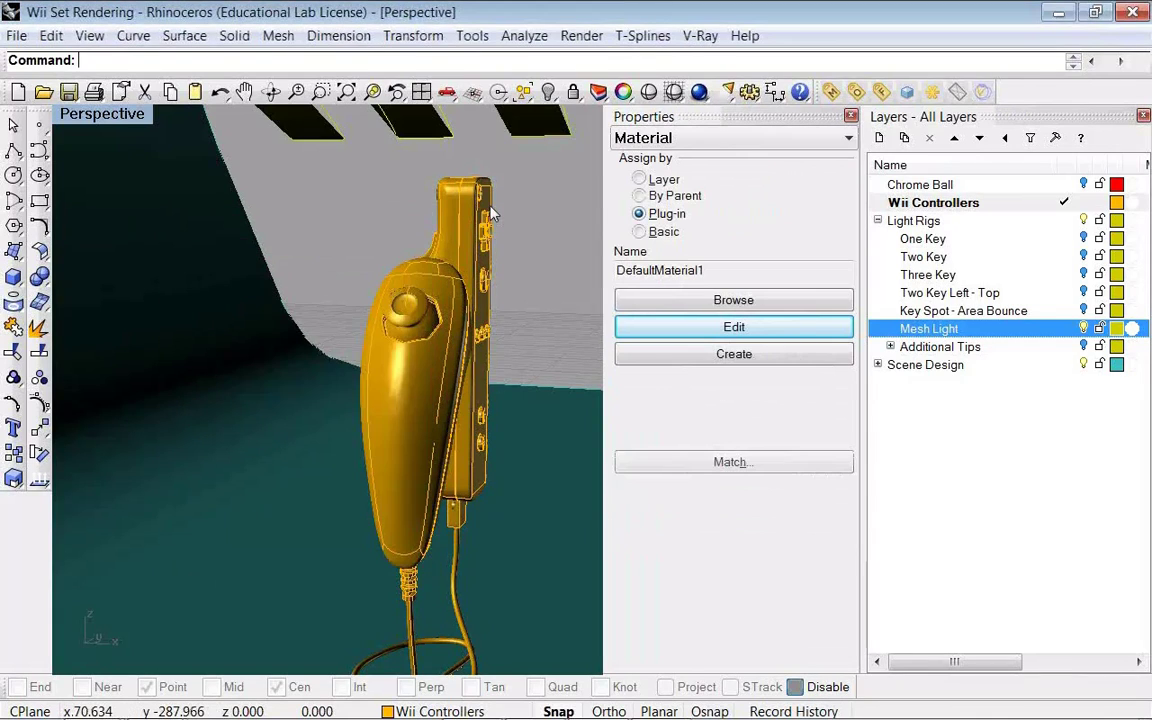
- Hide the Mesh Light layer, show the One Key layer, and select its rectangular light above the controllers
scroll(515, 180, down, 5)
scroll(515, 180, up, 3)
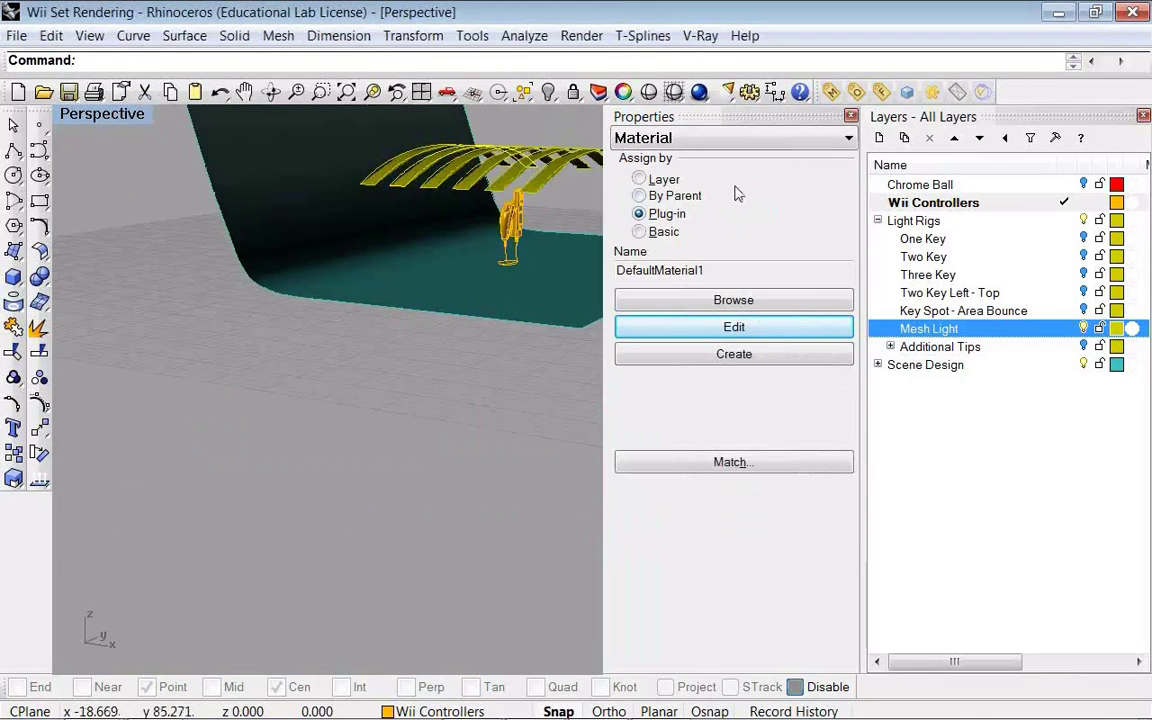
click(1085, 240)
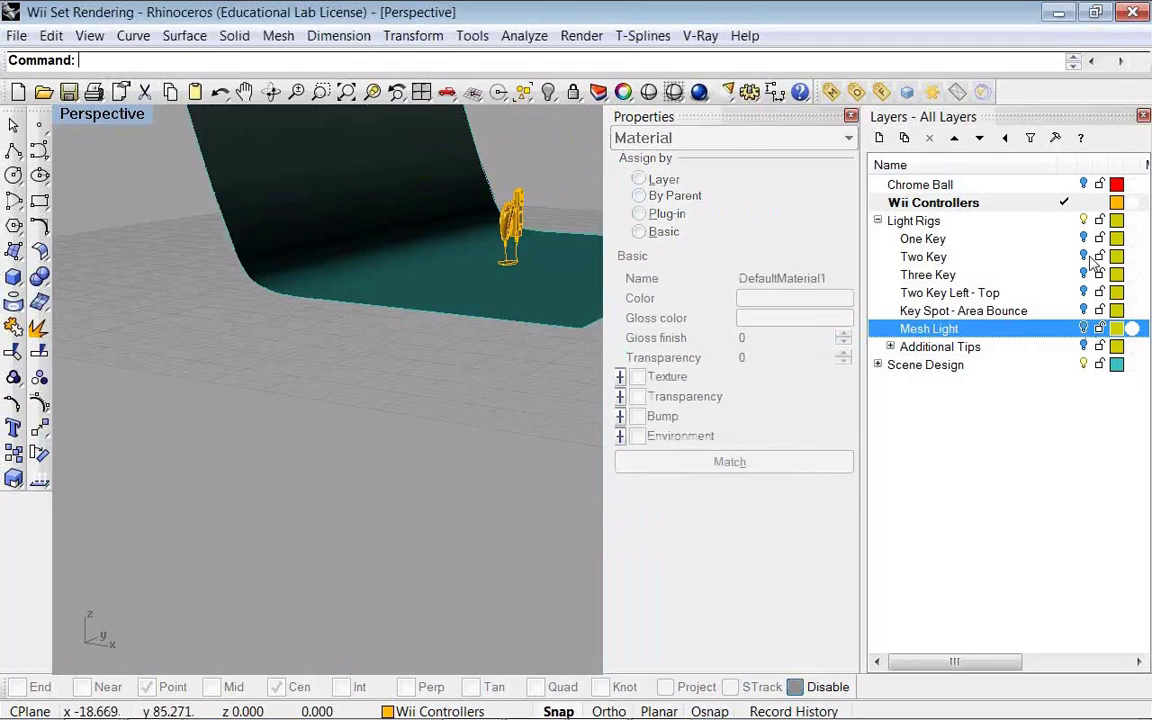
click(921, 239)
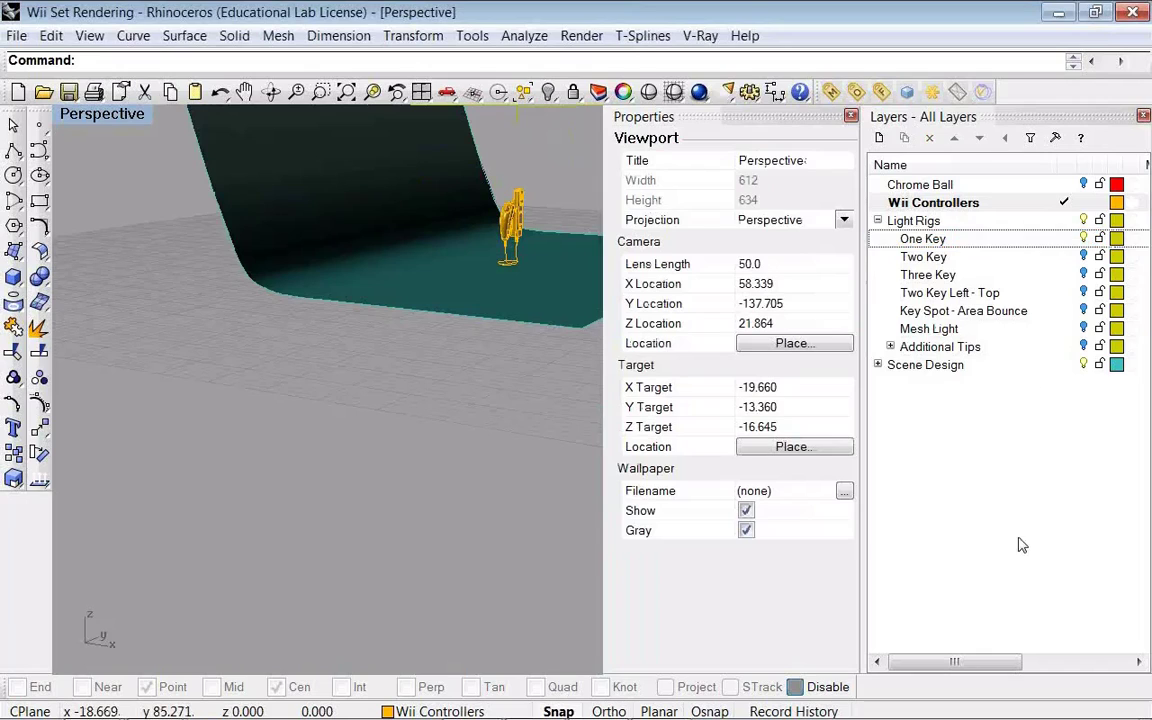
key(Return)
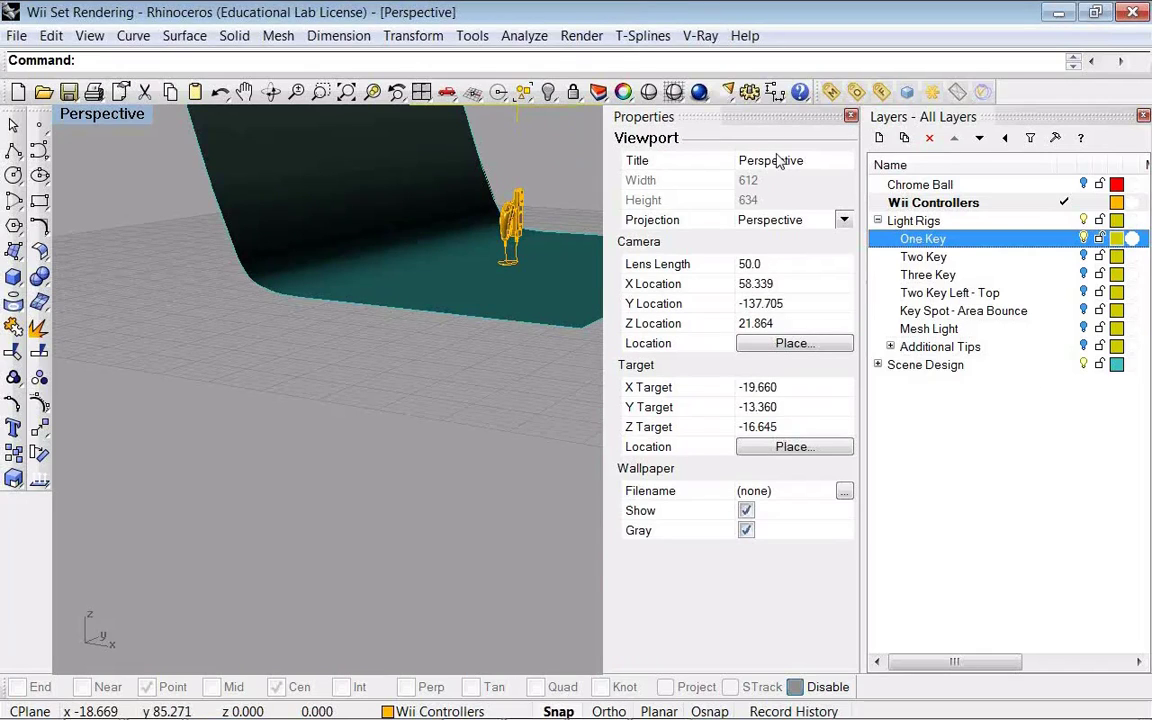
right_click(506, 163)
click(1130, 14)
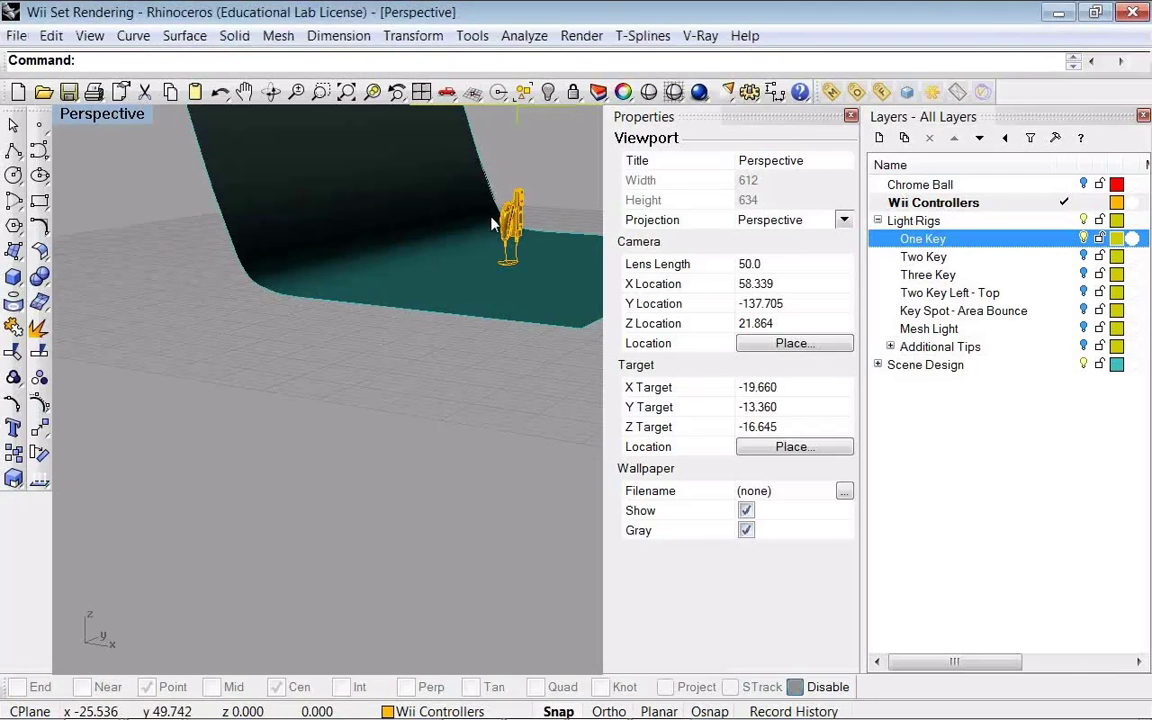
shift+right_drag(496, 213, 405, 370)
click(489, 268)
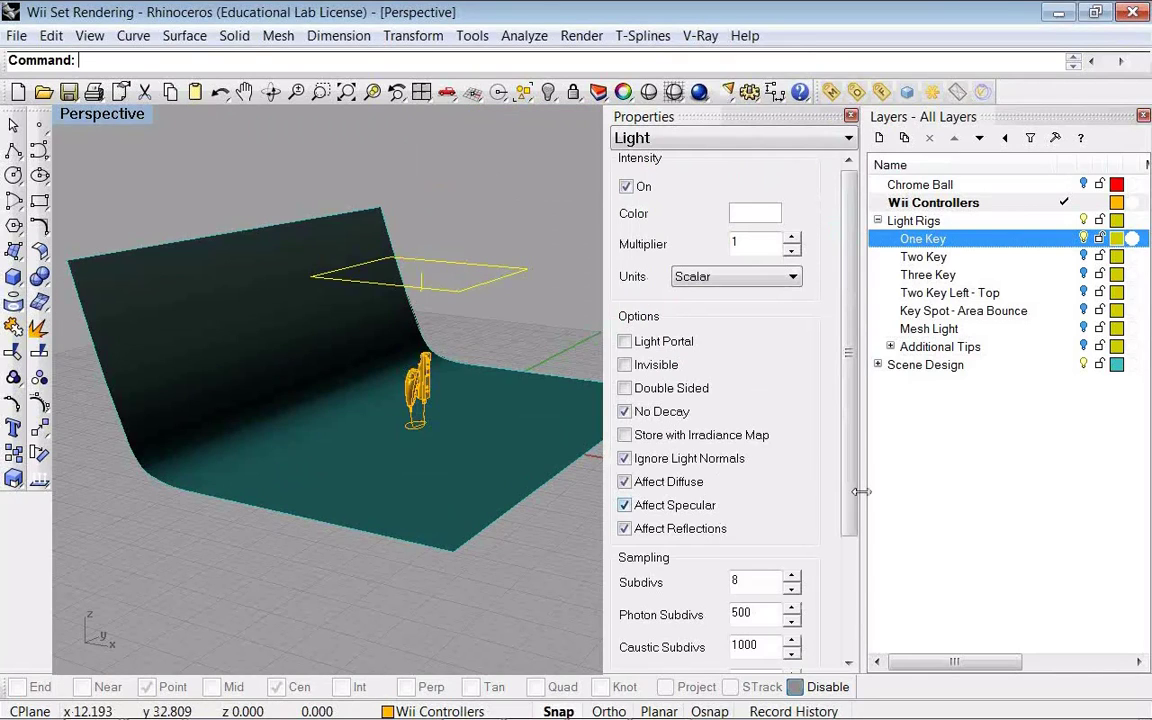
- Turn off Affect Reflections, Affect Specular and Affect Diffuse for the One Key rectangular light
drag(857, 443, 857, 563)
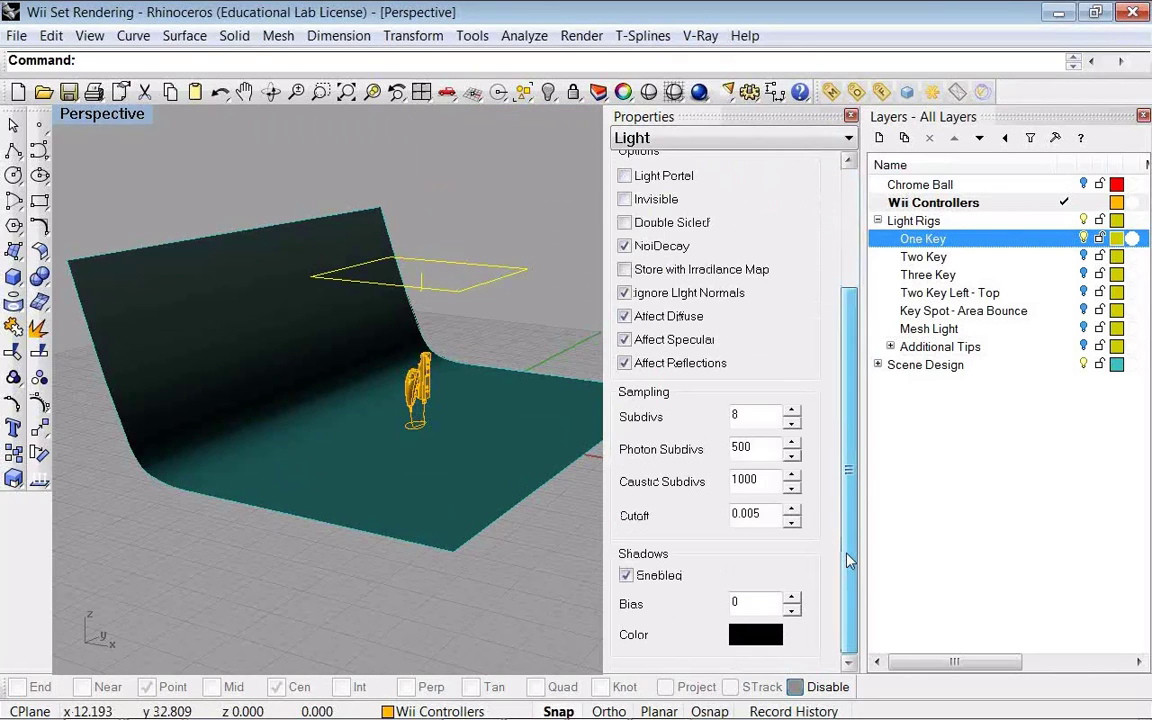
click(625, 363)
click(625, 340)
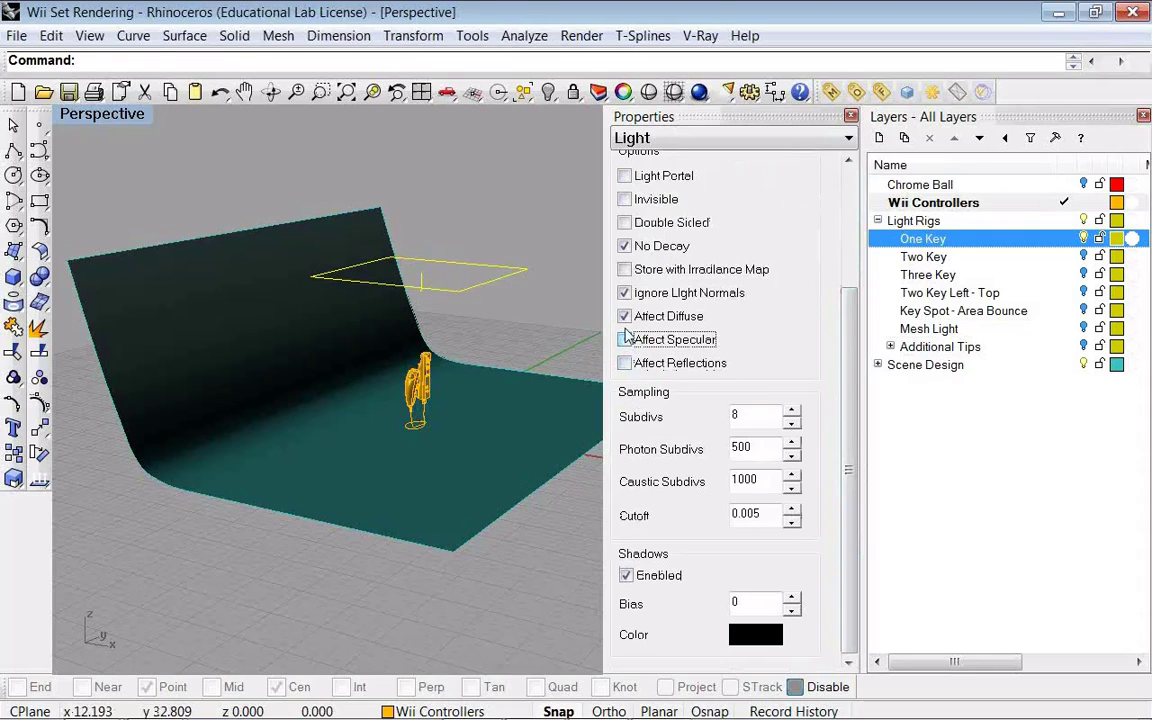
click(625, 316)
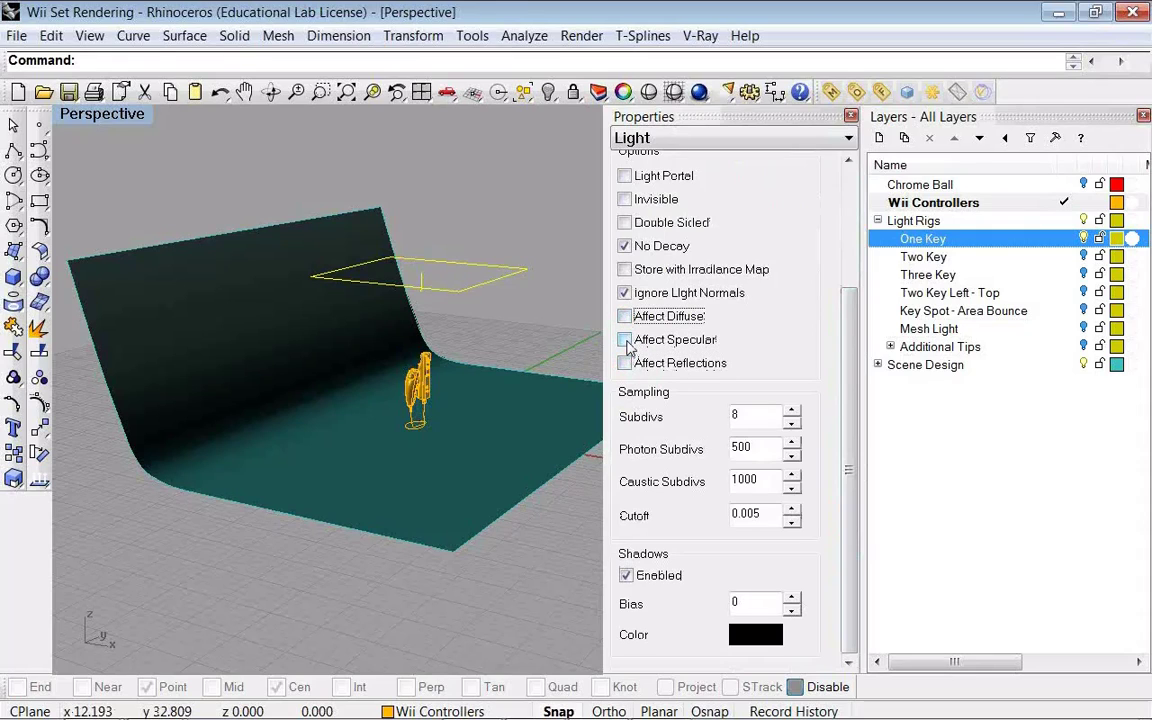
click(625, 340)
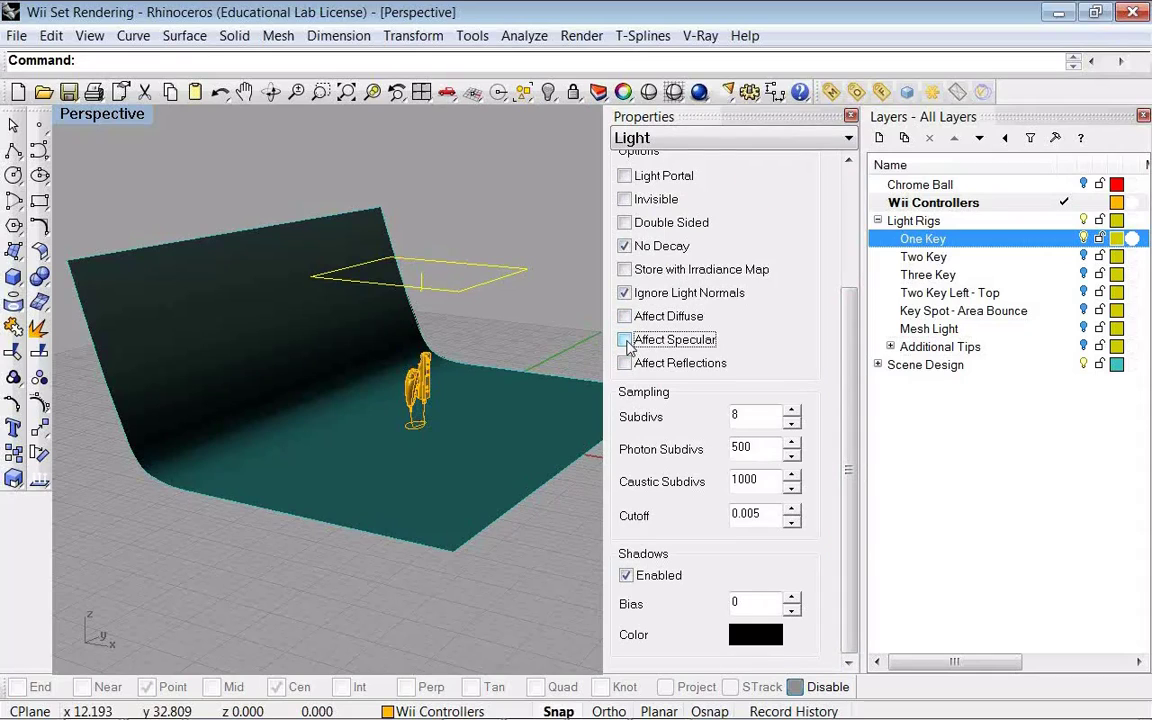
click(626, 341)
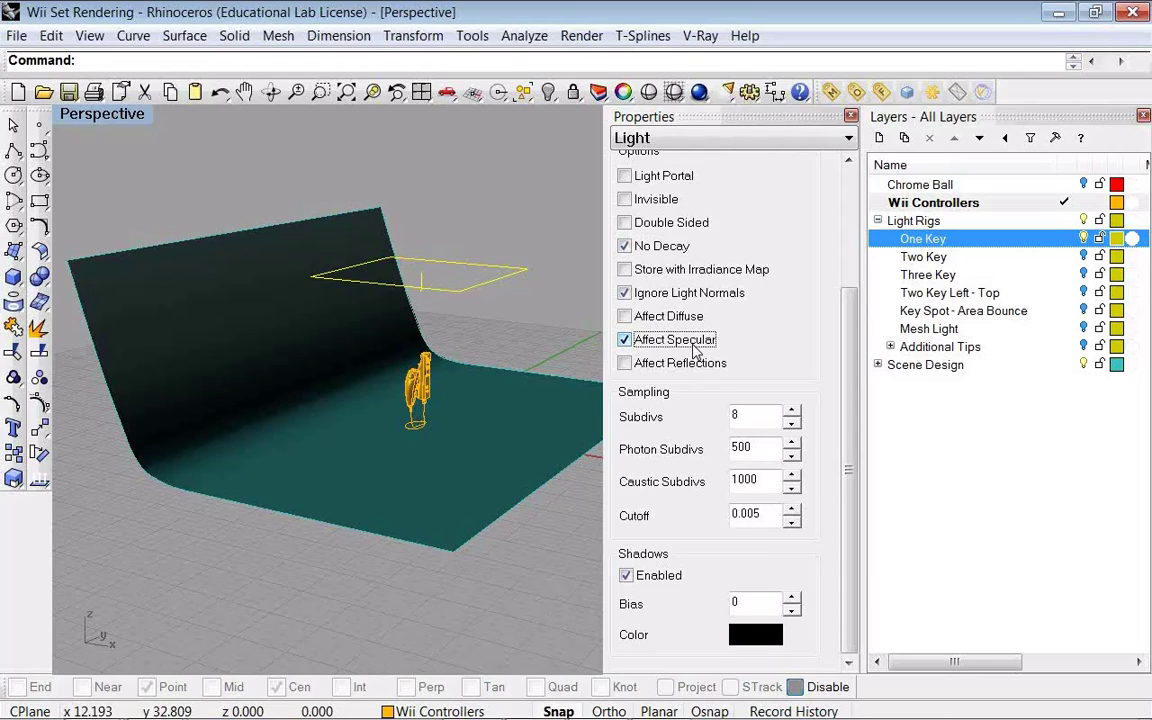
click(627, 341)
- Show the Mesh Light layer and hide the One Key layer
click(1060, 329)
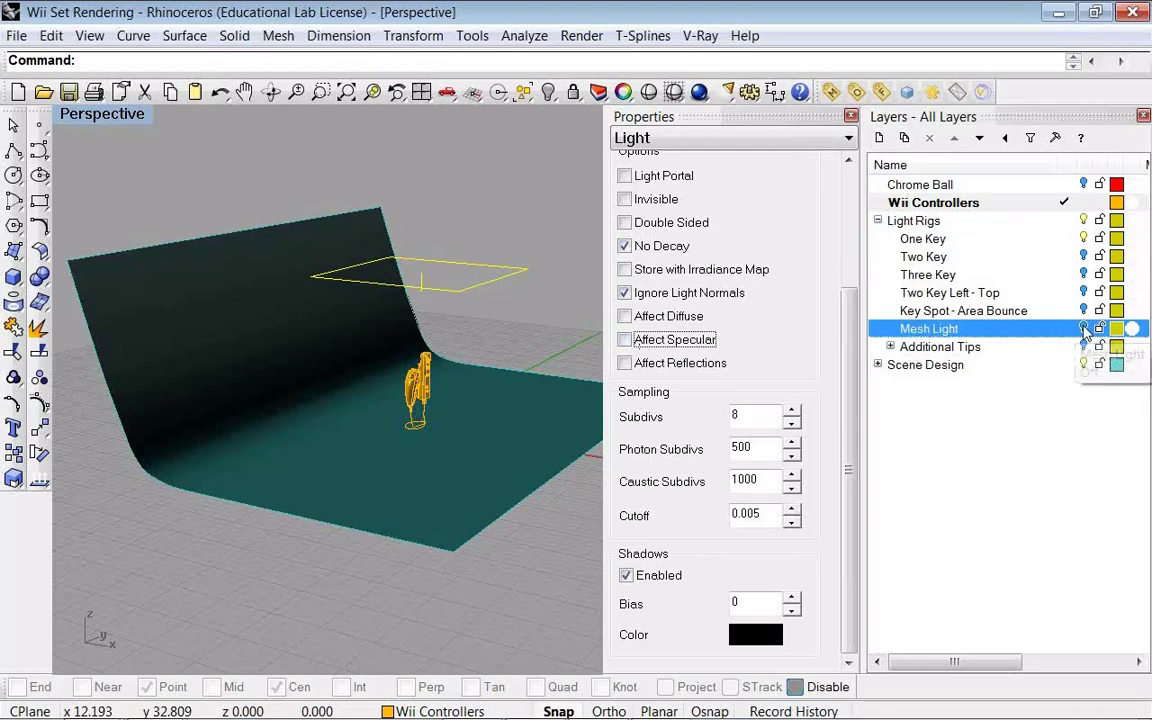
click(1083, 329)
click(1083, 239)
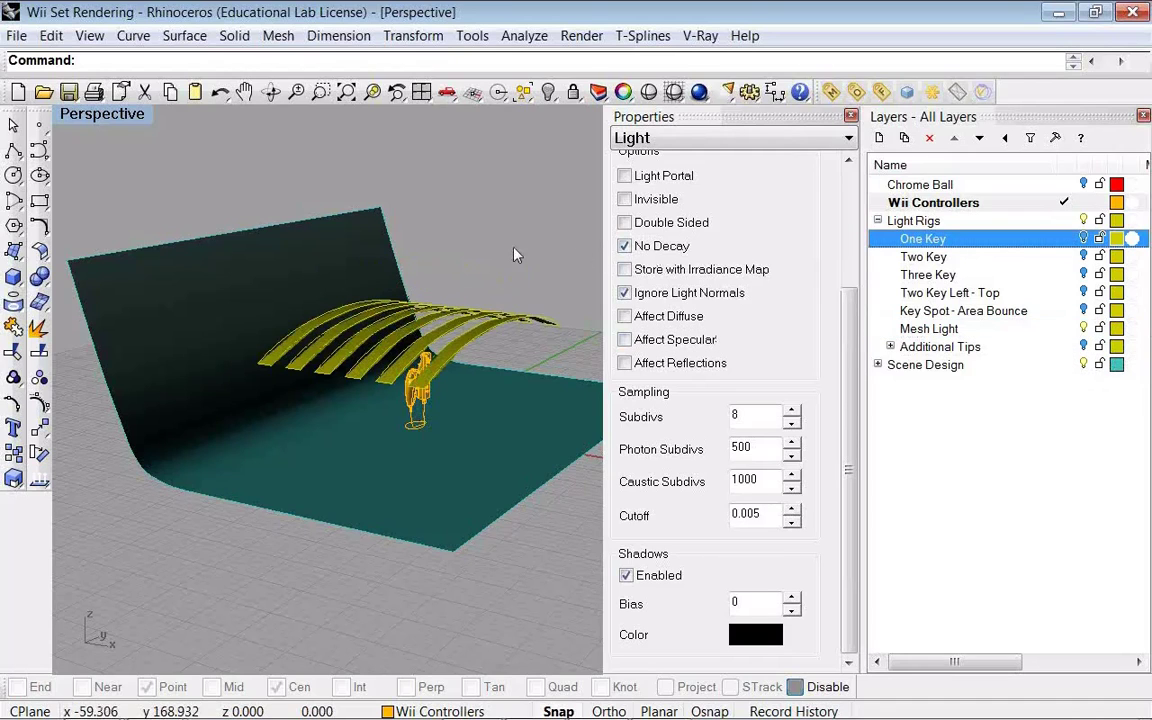
right_drag(464, 223, 357, 317)
scroll(357, 317, up, 3)
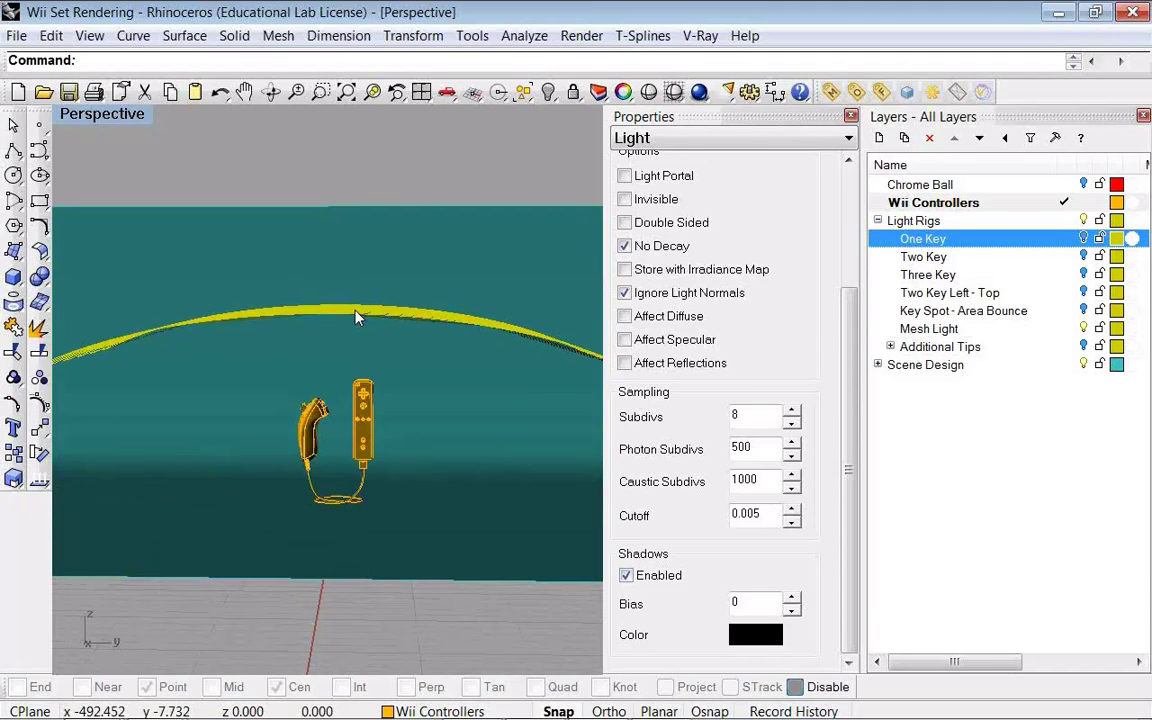